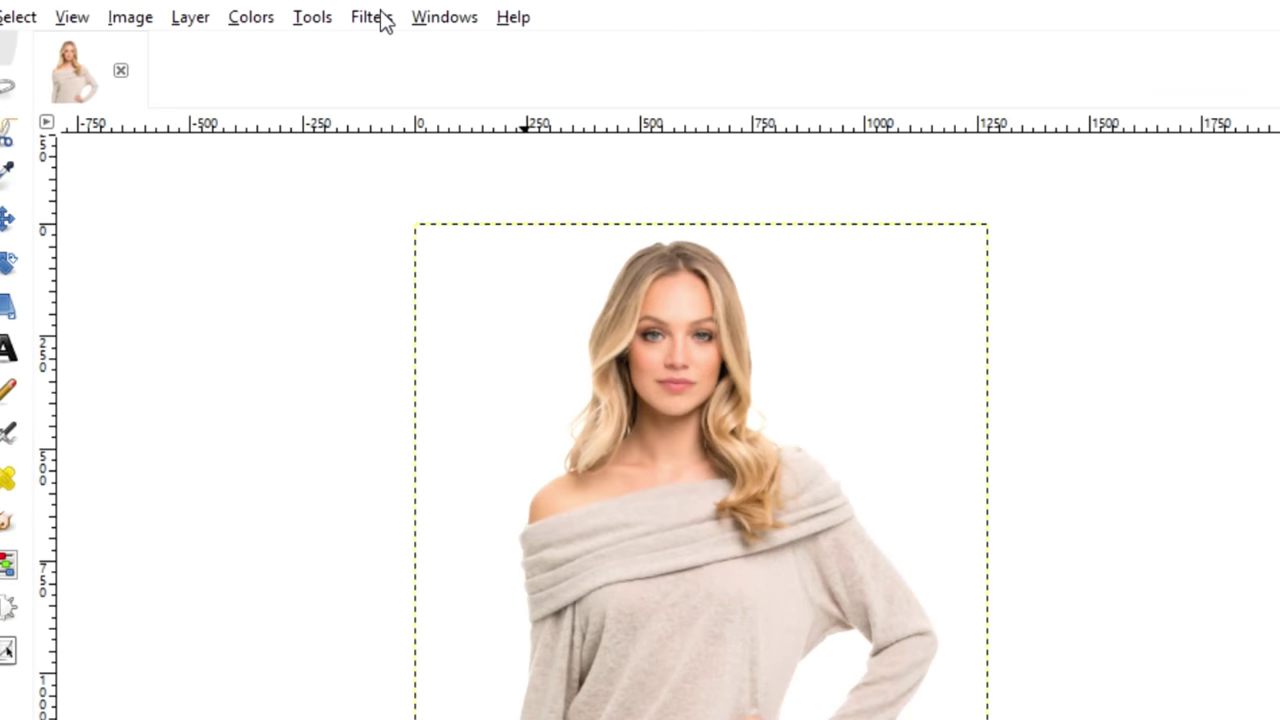
Open the Cartoon filter and move its dialog aside to see the image
{"action": "left_click", "coordinate": [380, 18]}
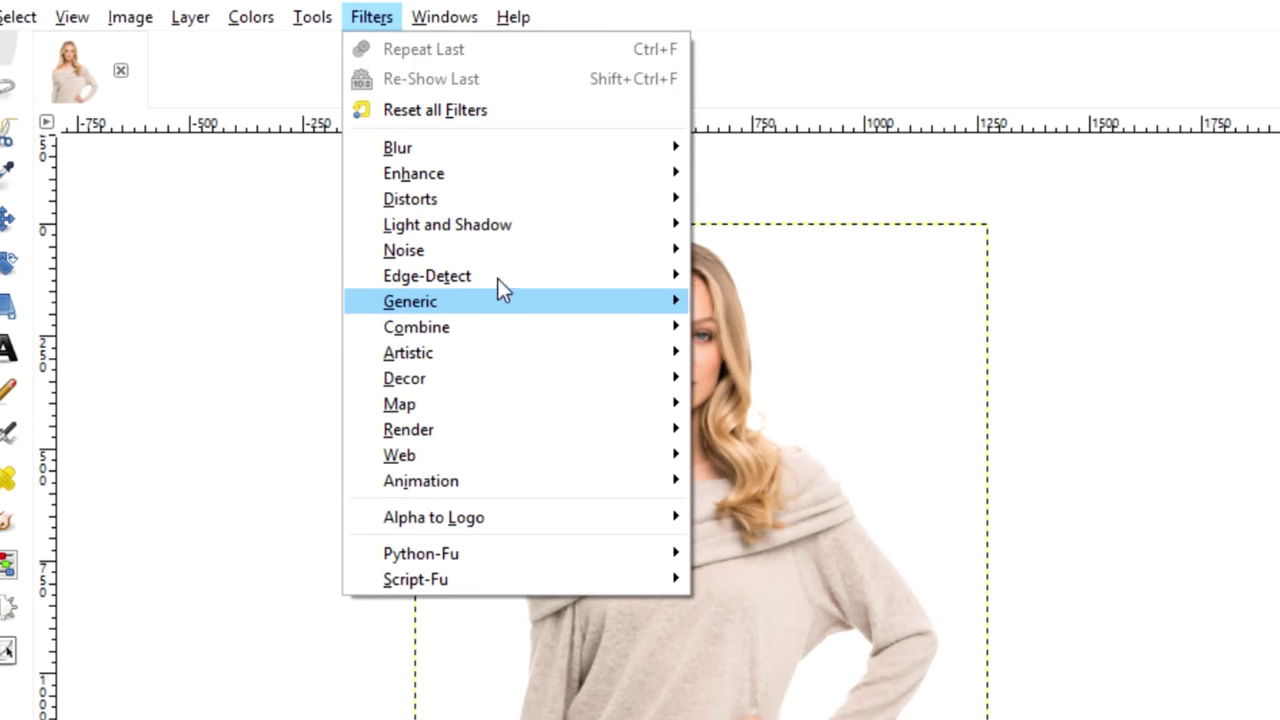
{"action": "mouse_move", "coordinate": [408, 352]}
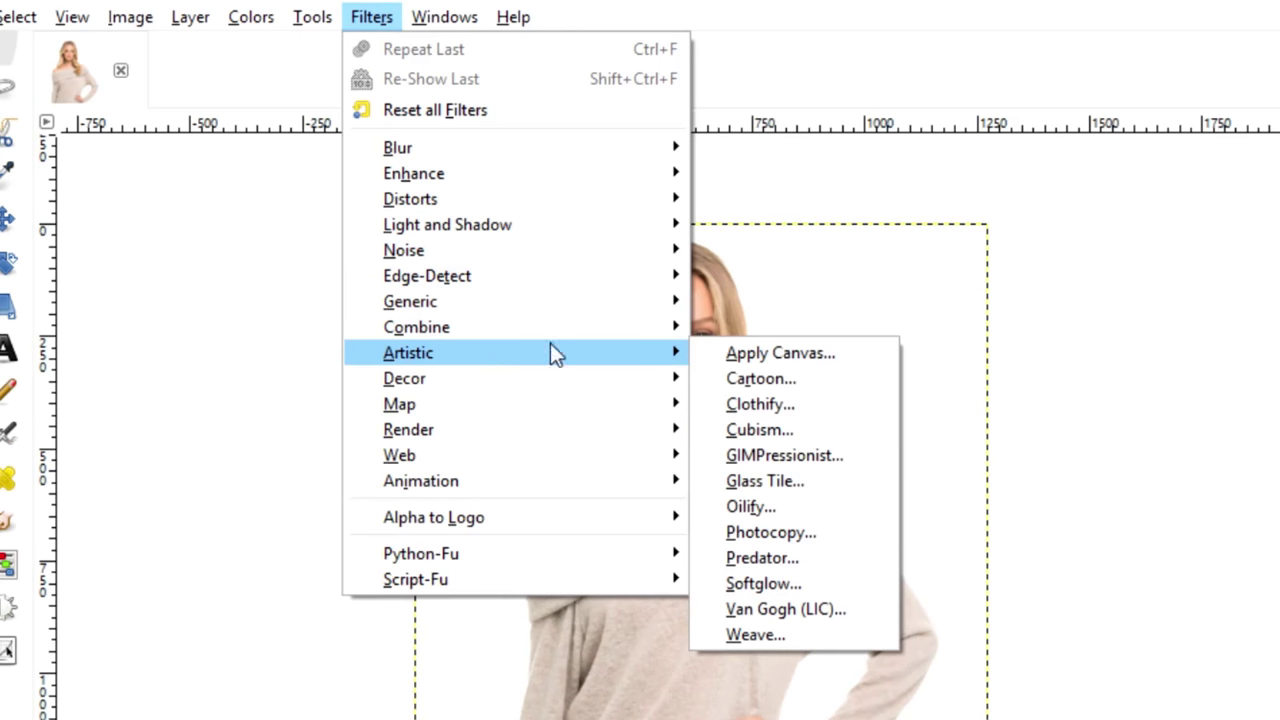
{"action": "left_click", "coordinate": [760, 384]}
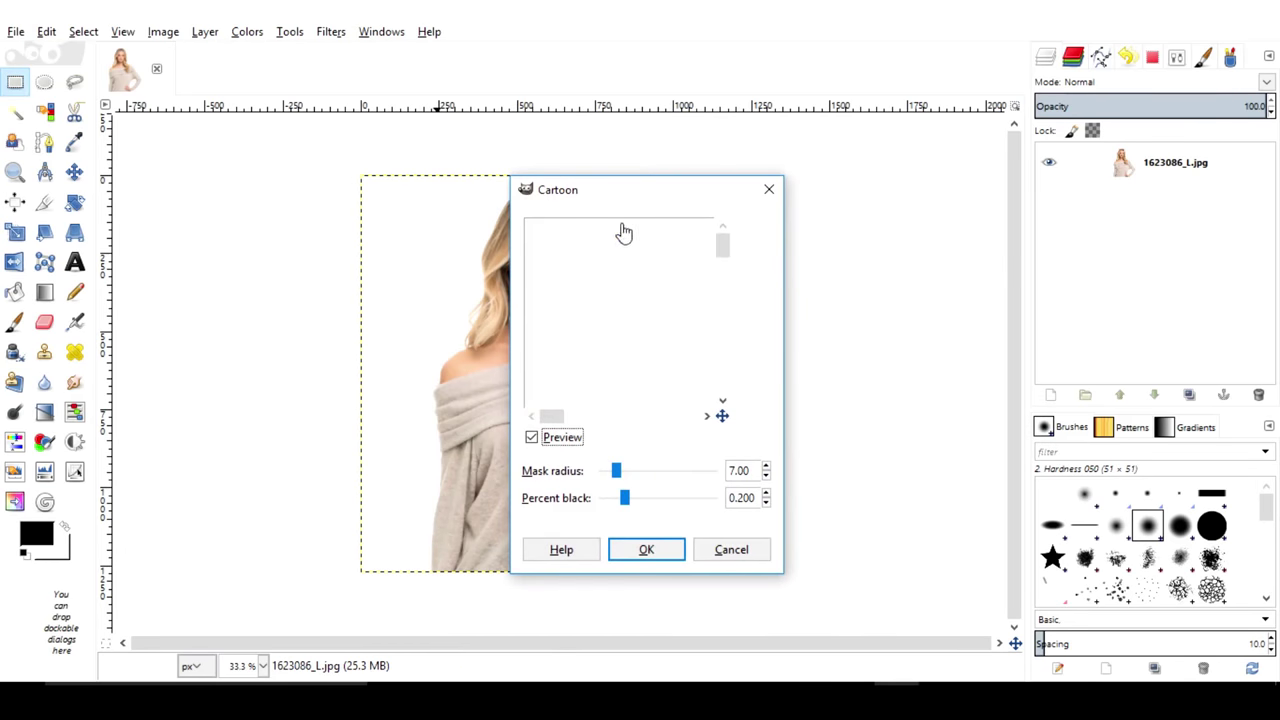
{"action": "left_click_drag", "start_coordinate": [646, 195], "coordinate": [771, 171]}
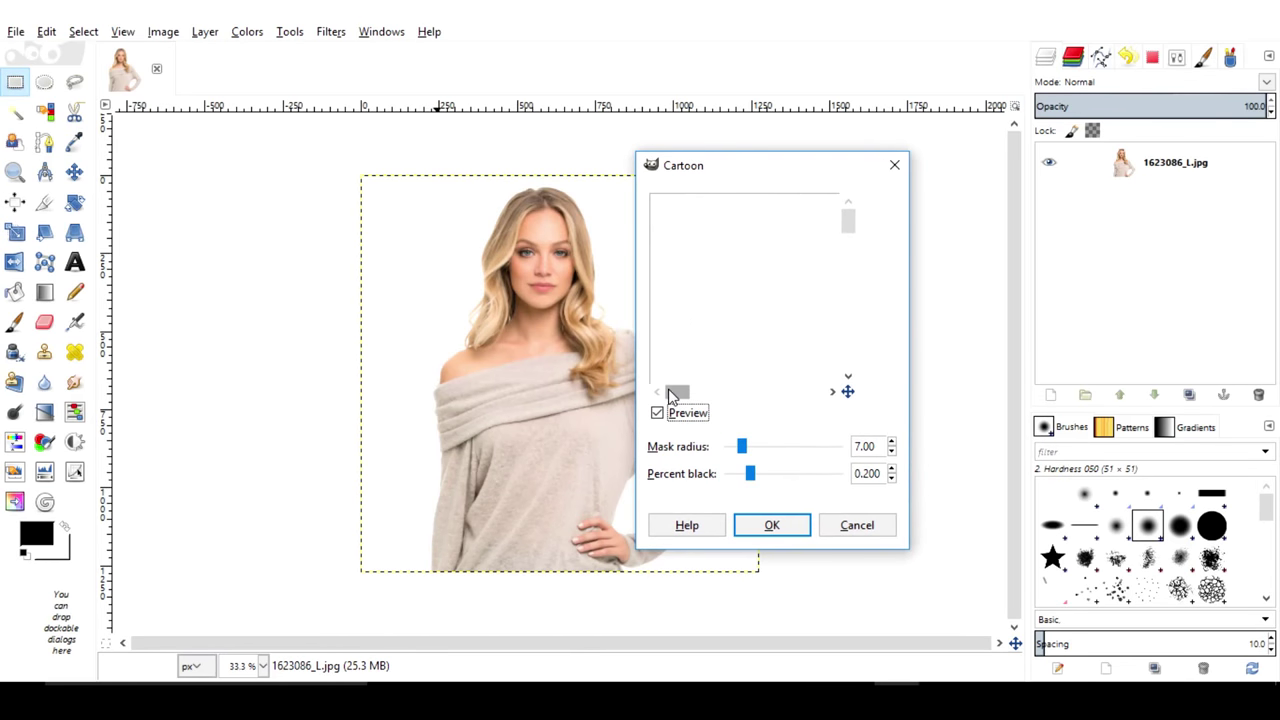
{"action": "left_click_drag", "start_coordinate": [676, 393], "coordinate": [740, 393]}
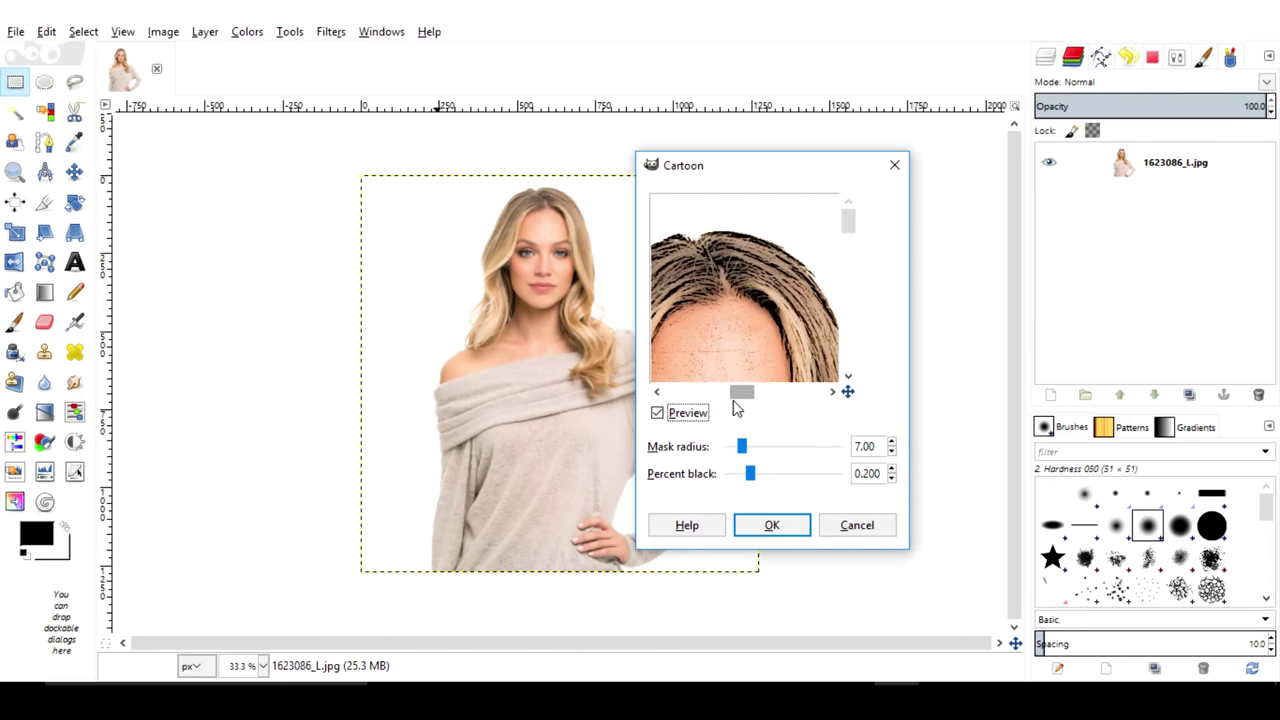
{"action": "left_click_drag", "start_coordinate": [853, 226], "coordinate": [855, 249]}
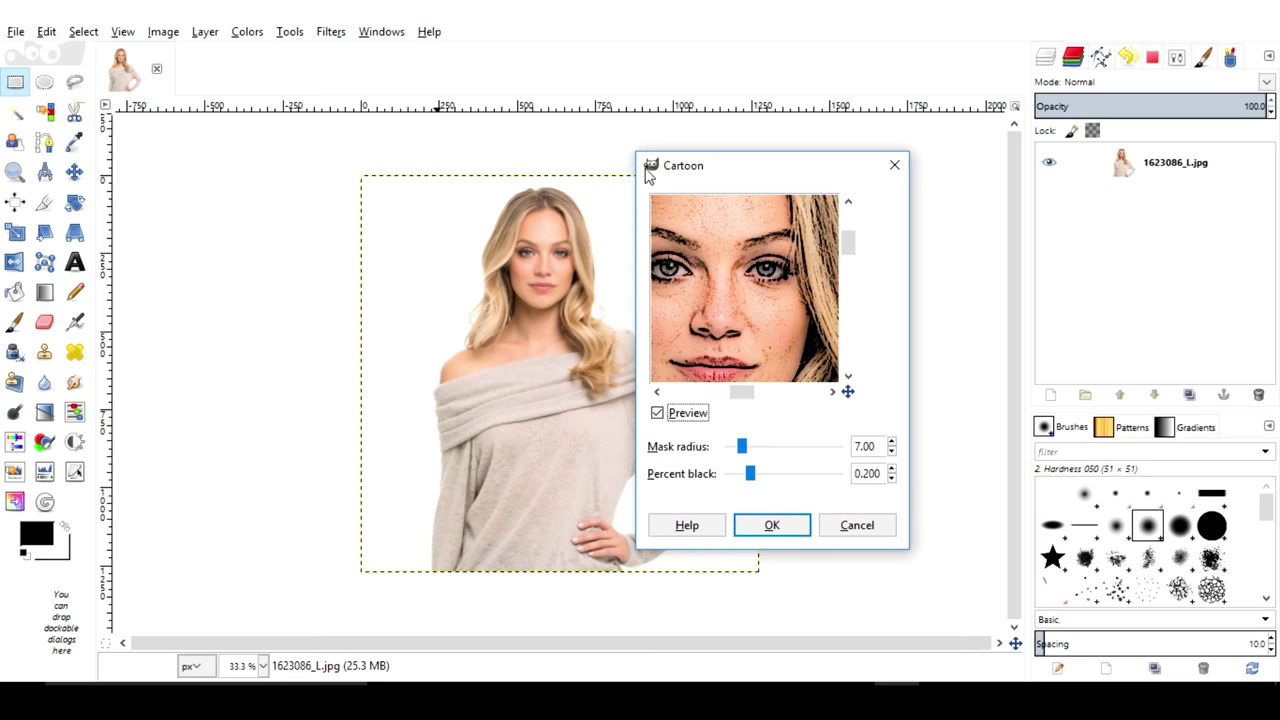
Enlarge the Cartoon preview and raise the Mask radius, then cancel the filter
{"action": "left_click_drag", "start_coordinate": [633, 150], "coordinate": [345, 94]}
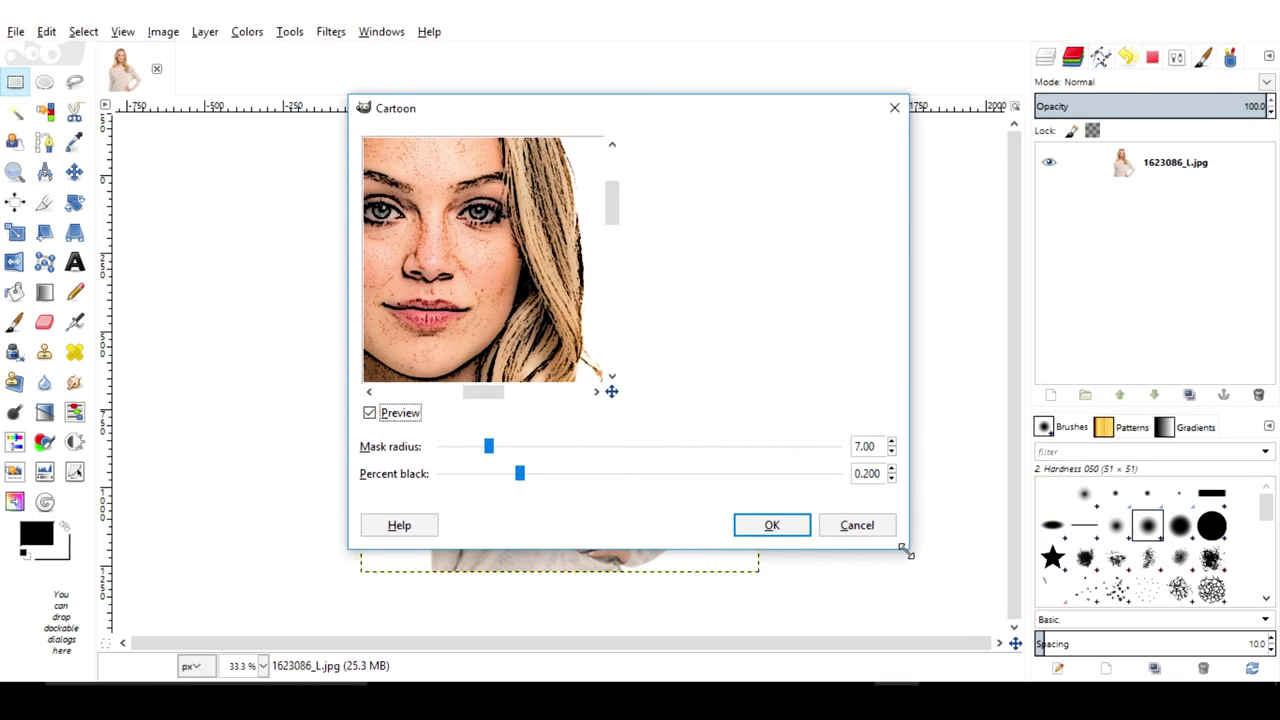
{"action": "left_click_drag", "start_coordinate": [906, 552], "coordinate": [1135, 678]}
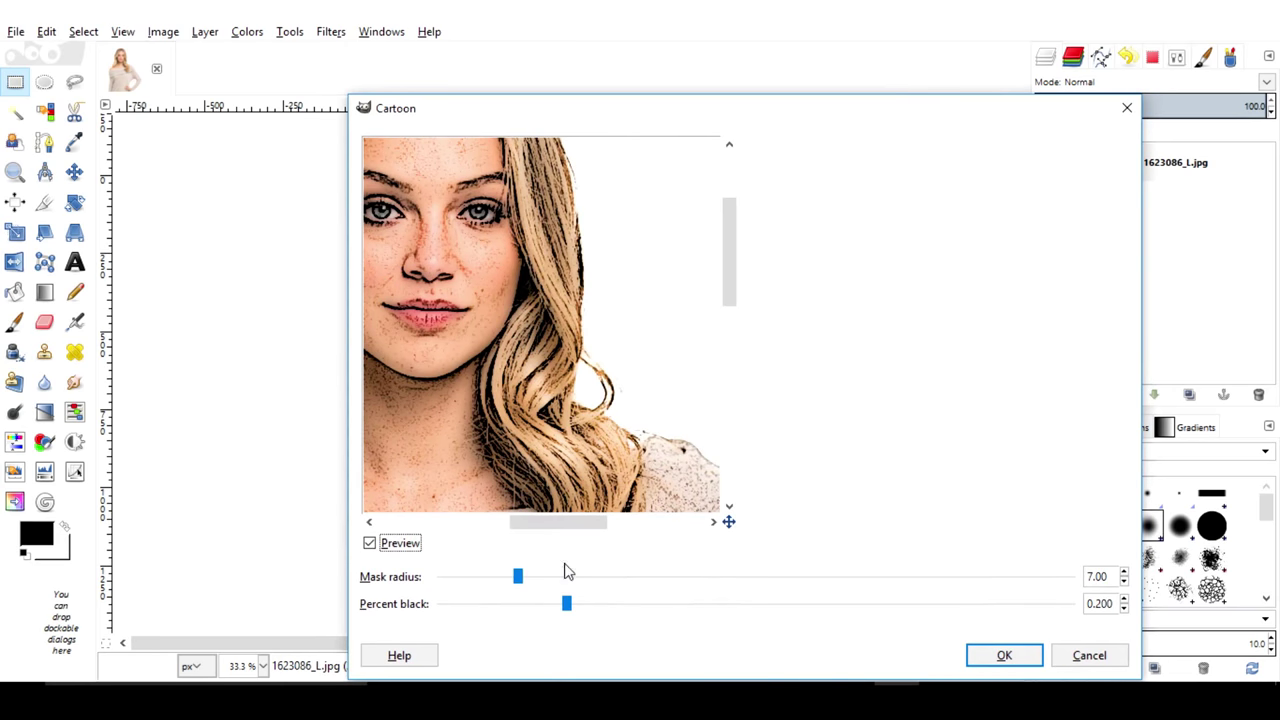
{"action": "left_click_drag", "start_coordinate": [577, 522], "coordinate": [551, 522]}
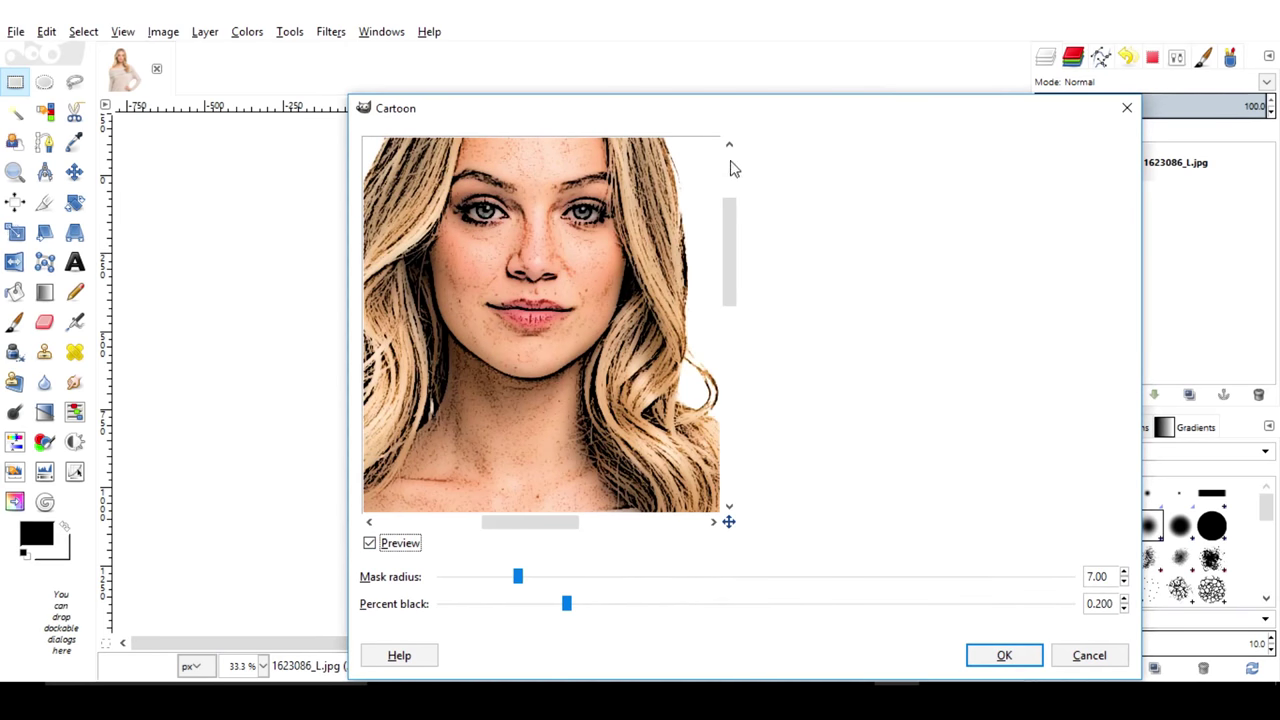
{"action": "left_click_drag", "start_coordinate": [731, 240], "coordinate": [733, 215]}
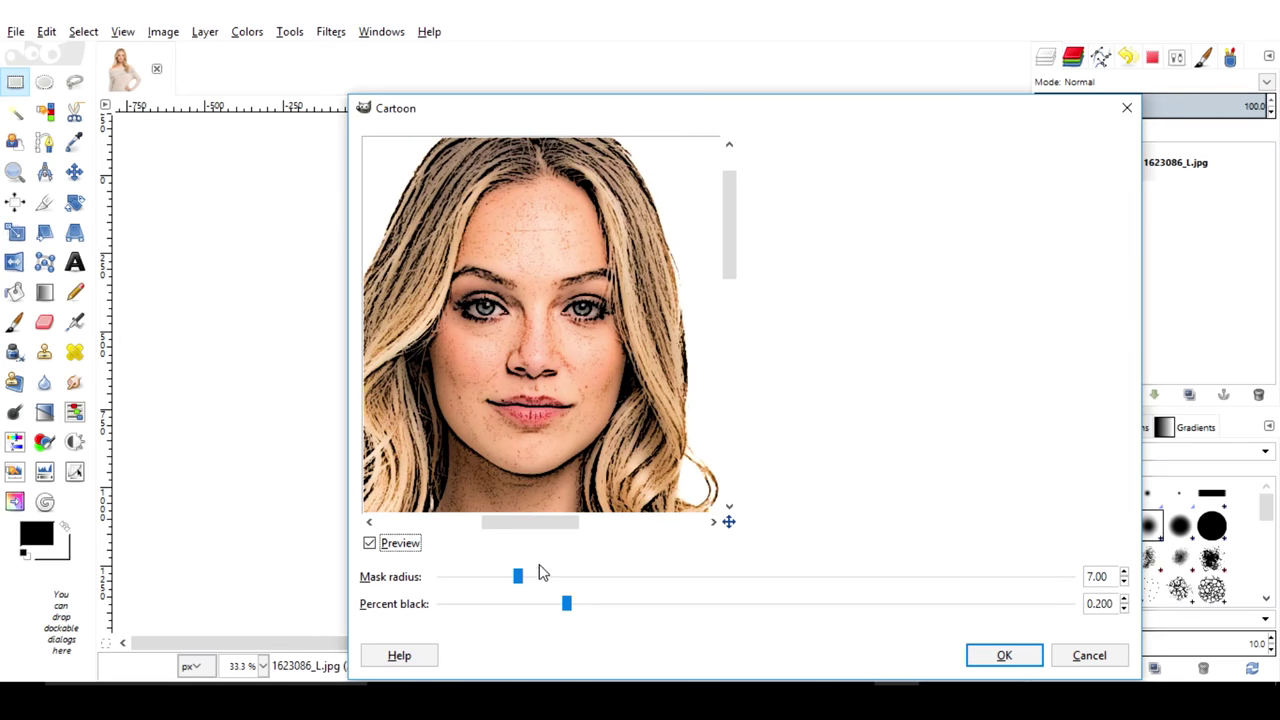
{"action": "left_click", "coordinate": [540, 581]}
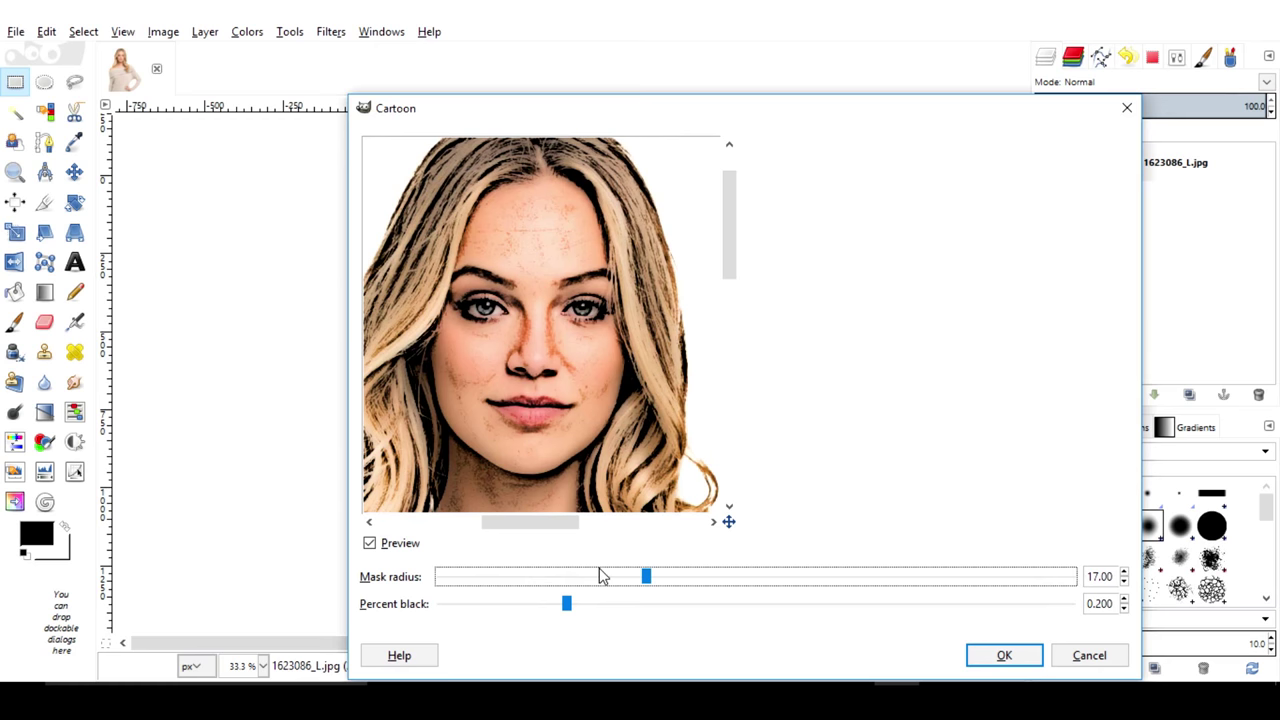
{"action": "left_click", "coordinate": [1105, 662]}
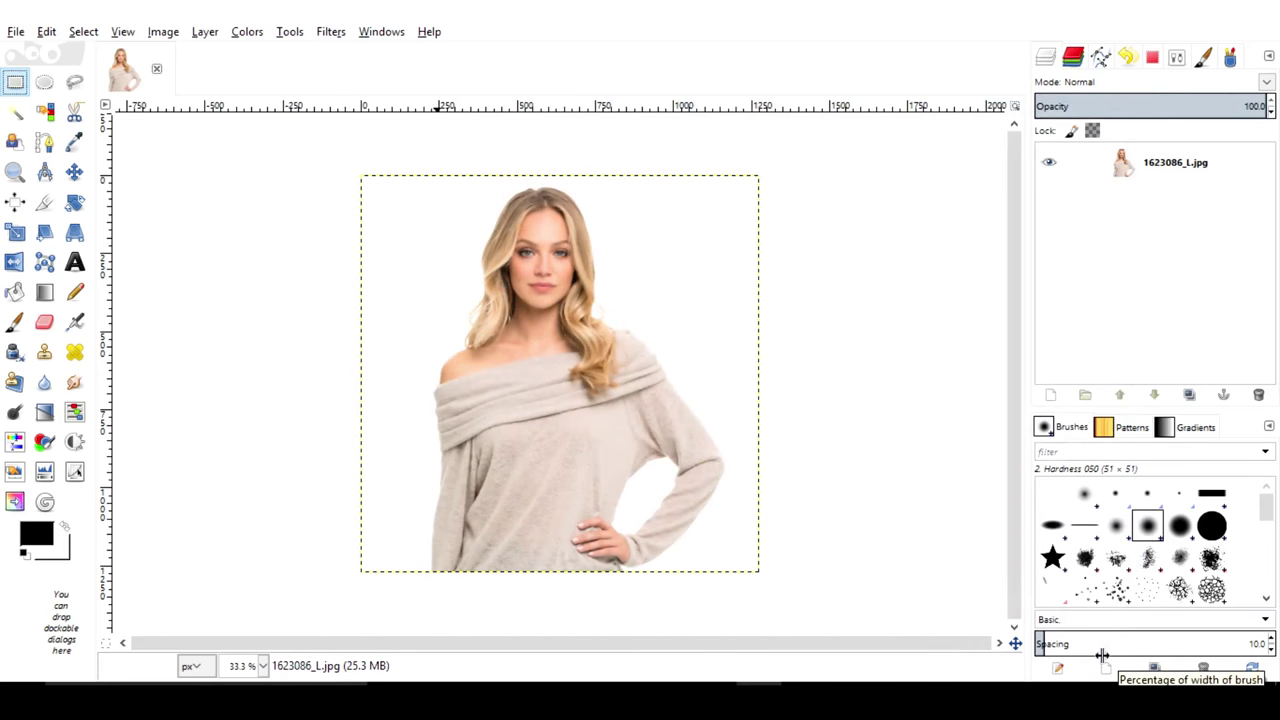
Duplicate the portrait layer and add a new transparent layer on top
{"action": "left_click", "coordinate": [1190, 168]}
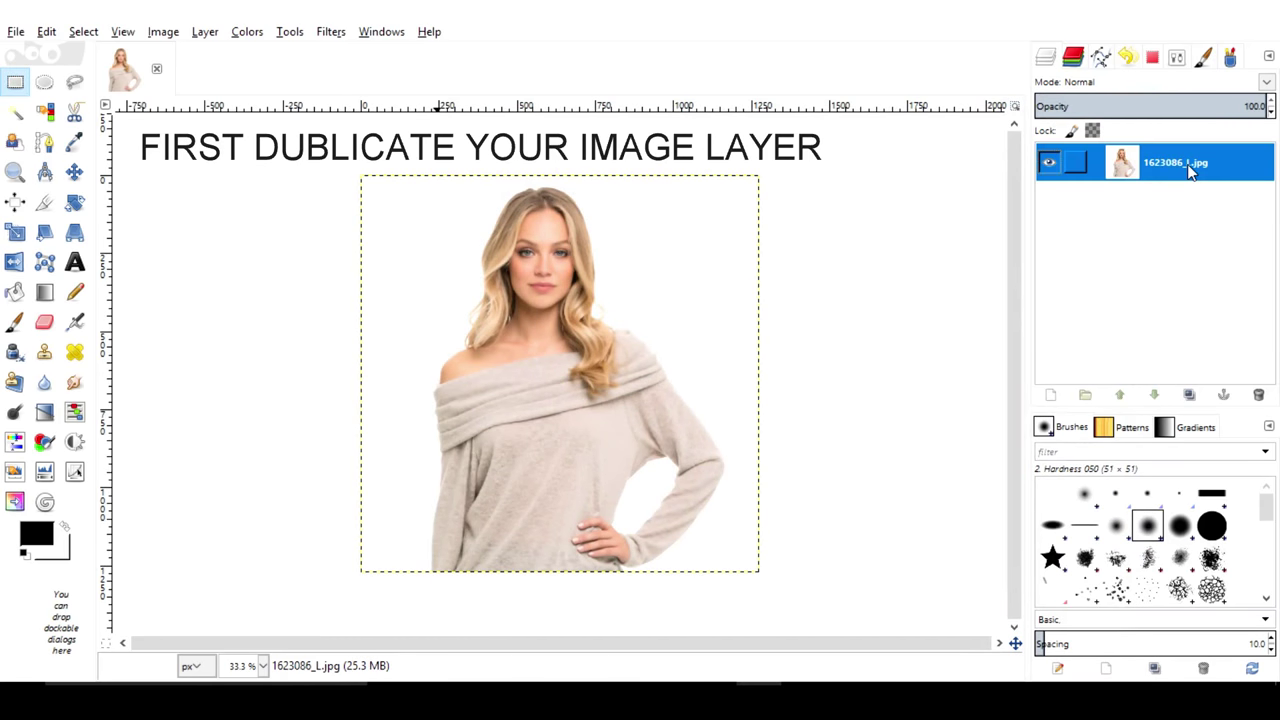
{"action": "right_click", "coordinate": [1186, 168]}
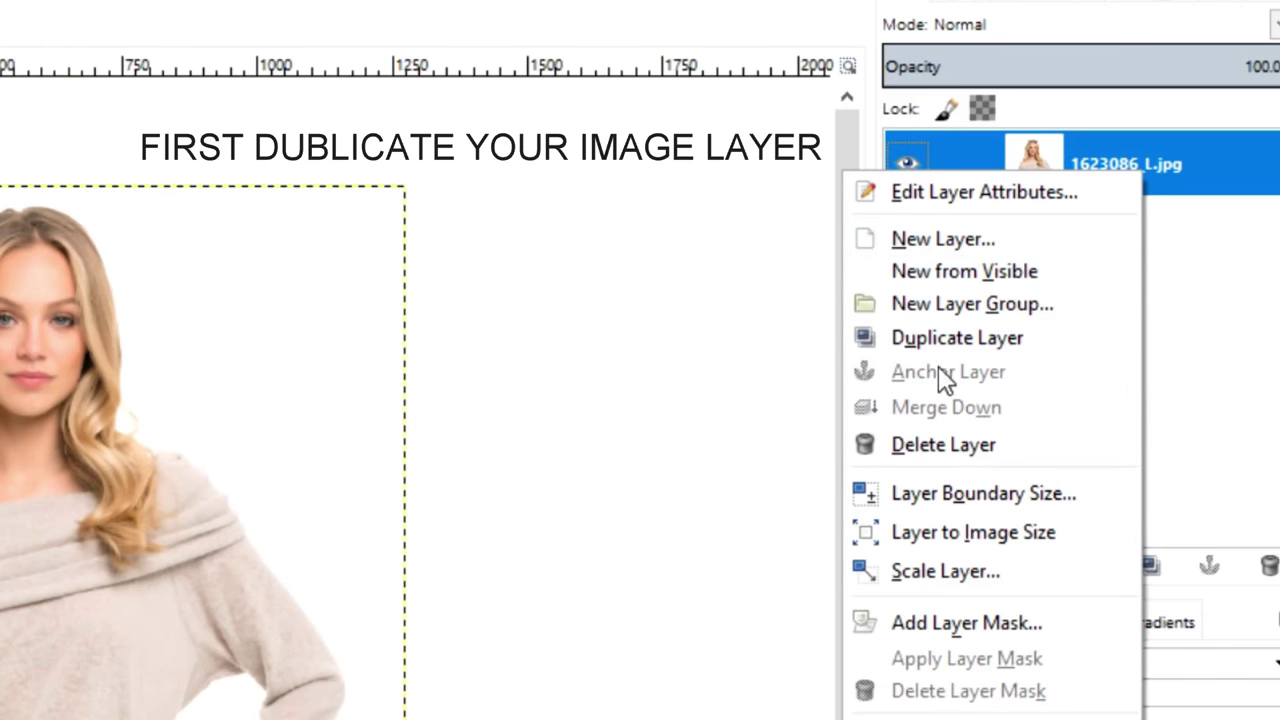
{"action": "left_click", "coordinate": [943, 340]}
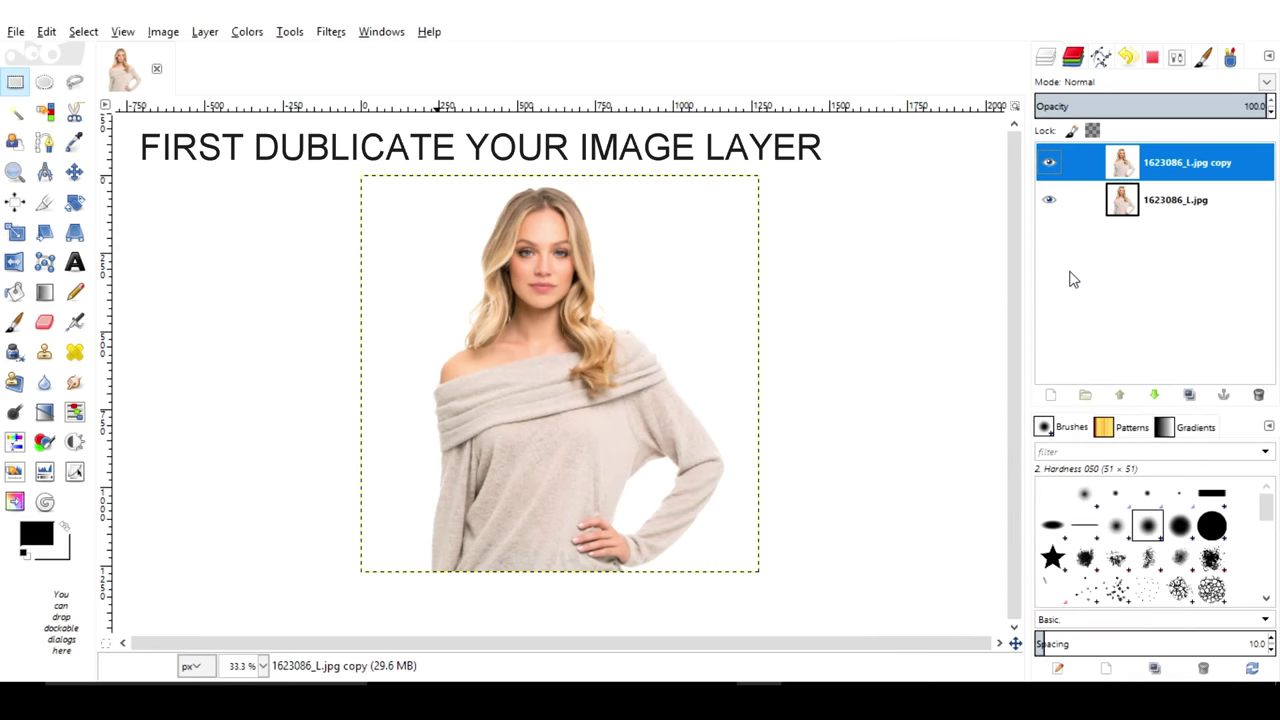
{"action": "left_click", "coordinate": [1052, 394]}
{"action": "left_click", "coordinate": [1045, 548]}
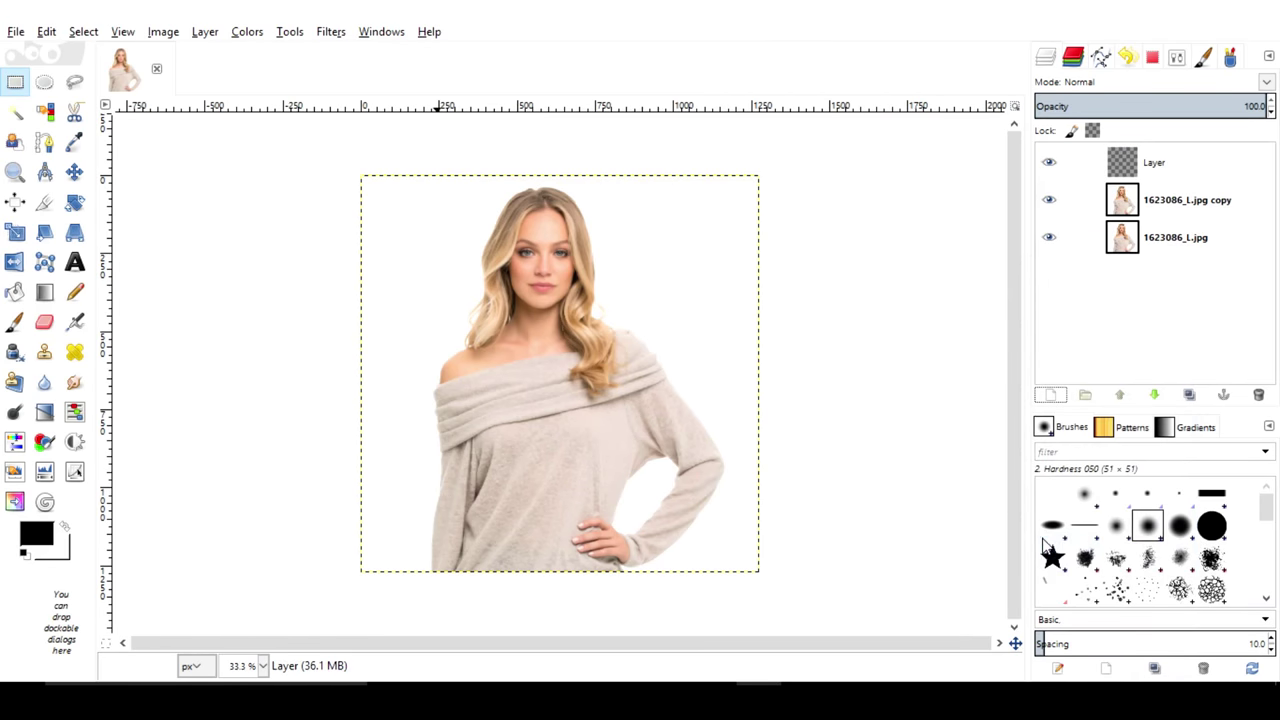
Clear the stray rectangular selection and switch to the Paths tool
{"action": "left_click_drag", "start_coordinate": [471, 217], "coordinate": [20, 95]}
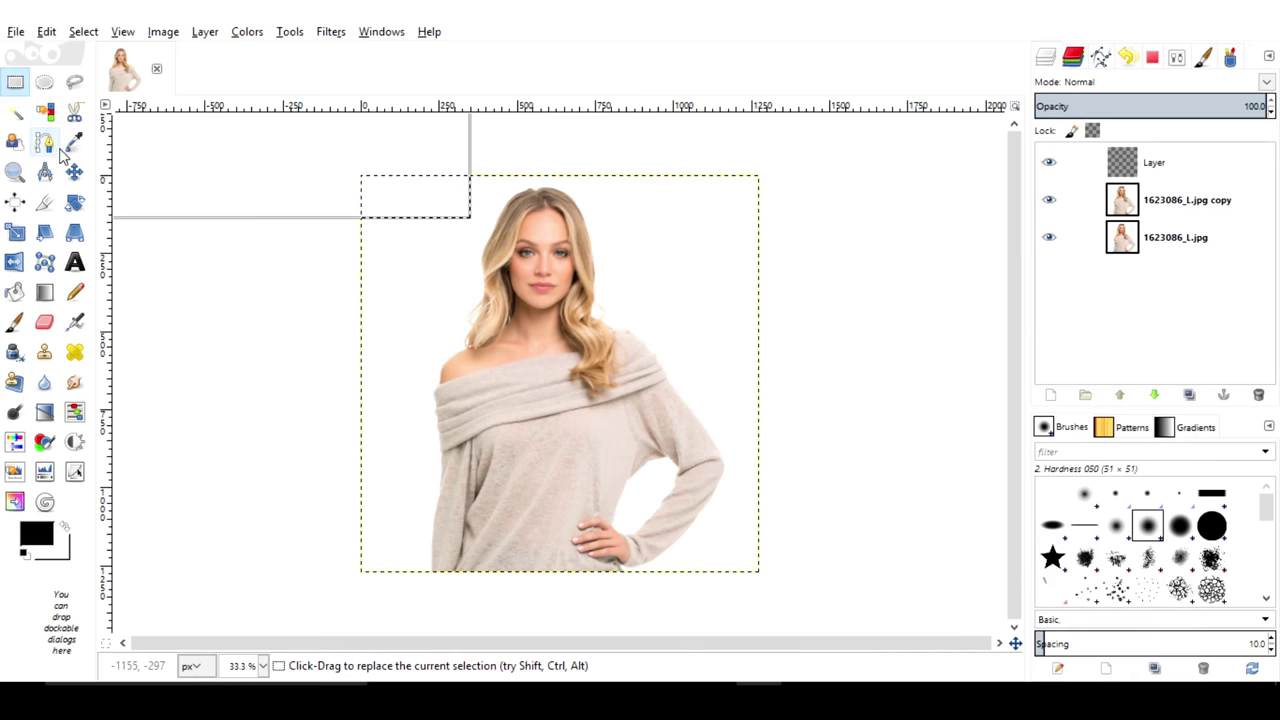
{"action": "left_click_drag", "start_coordinate": [137, 240], "coordinate": [180, 272]}
{"action": "left_click", "coordinate": [130, 230]}
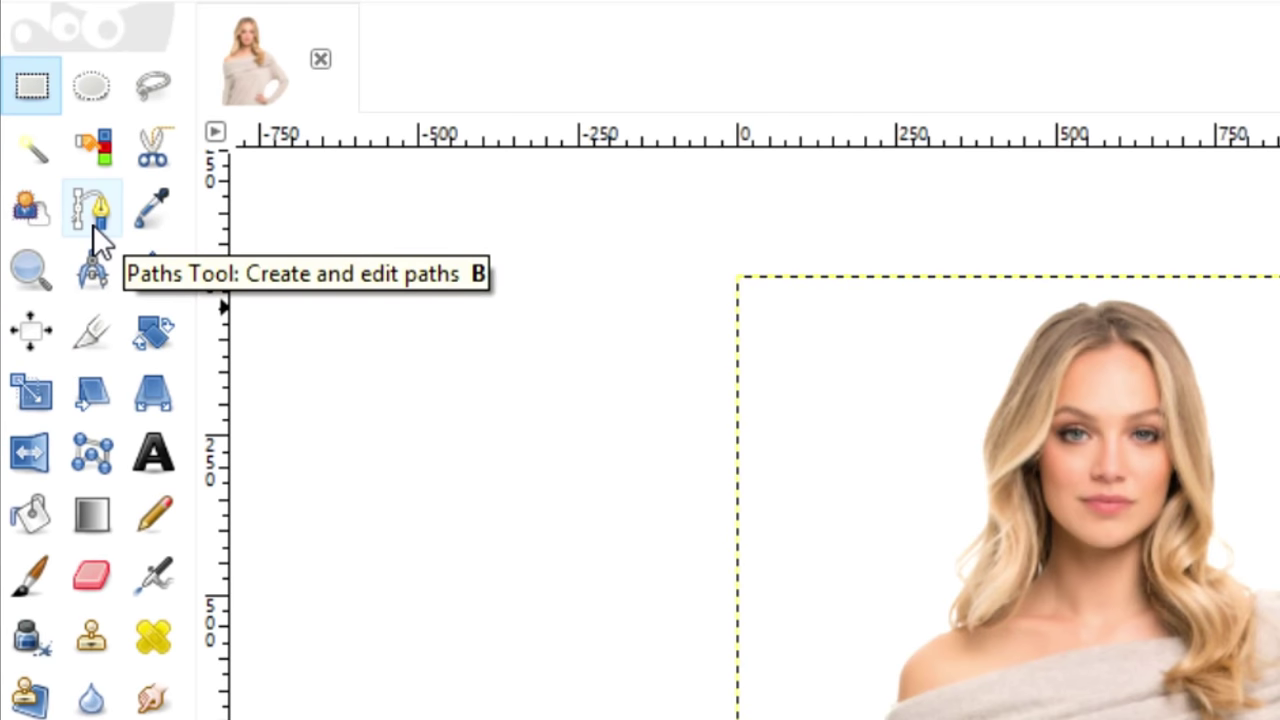
{"action": "left_click", "coordinate": [93, 224]}
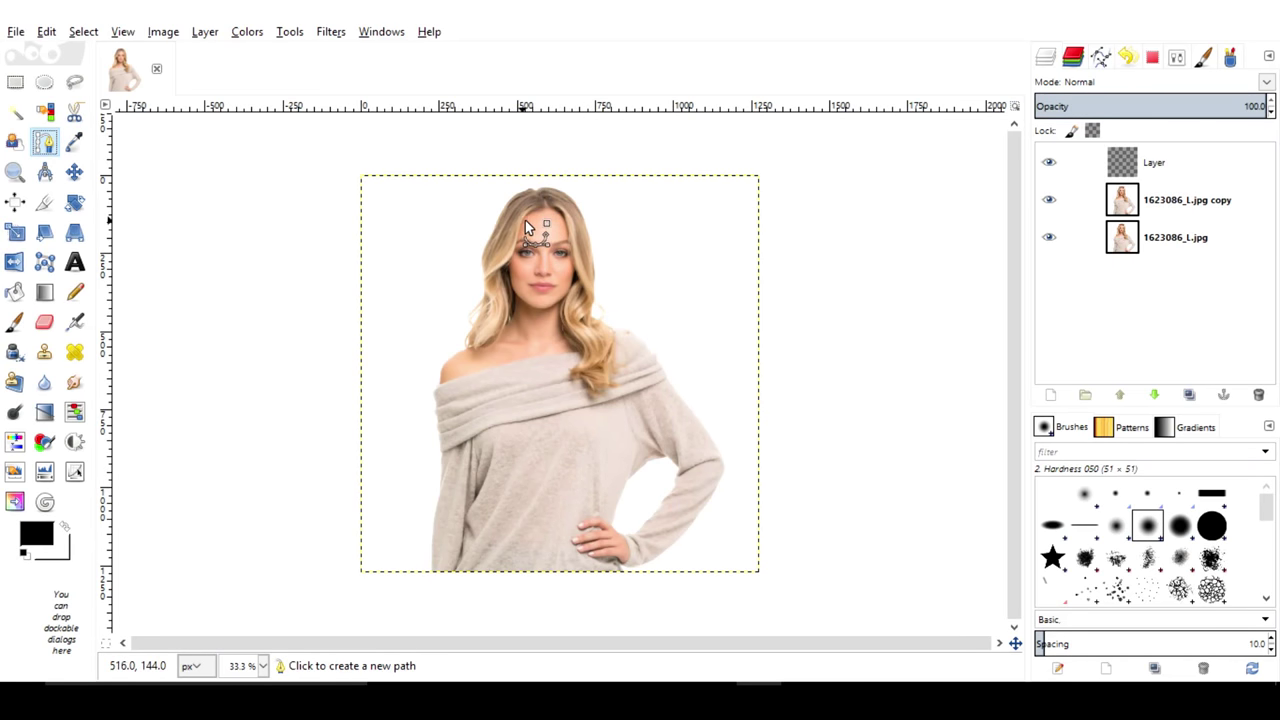
Rename the new top transparent layer to 'OutLine'
{"action": "right_click", "coordinate": [1207, 177]}
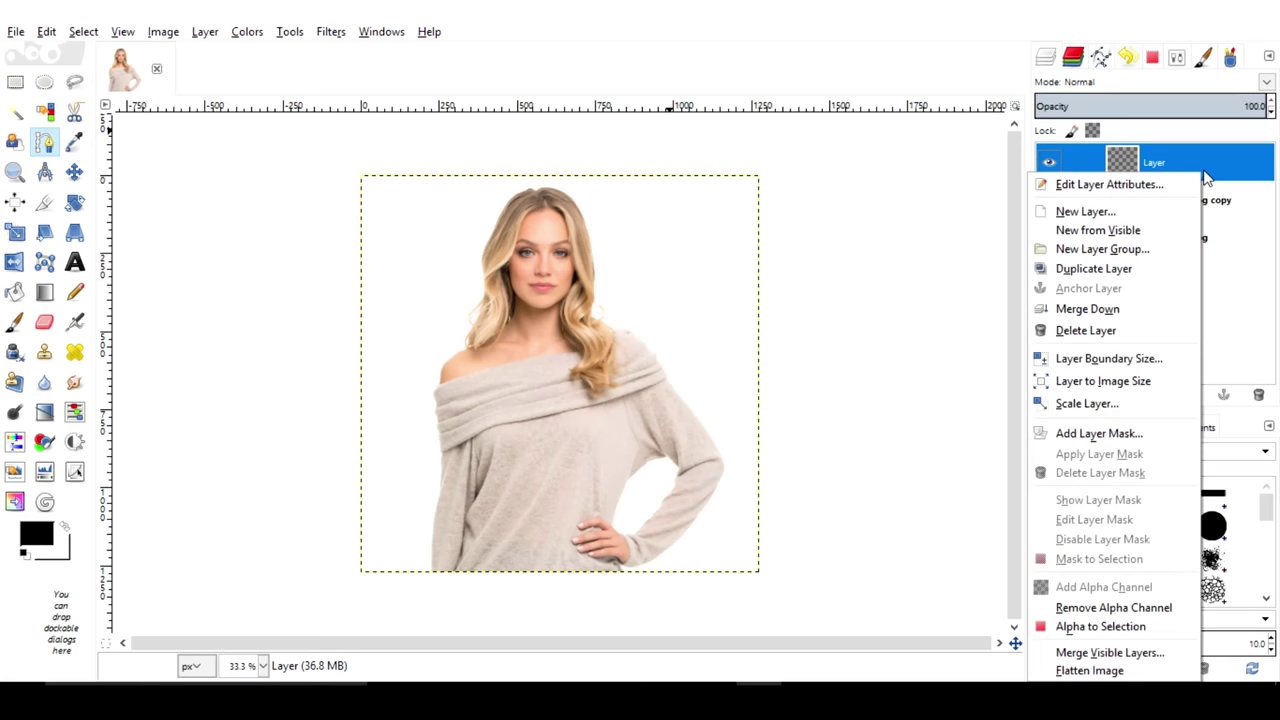
{"action": "left_click", "coordinate": [1147, 190]}
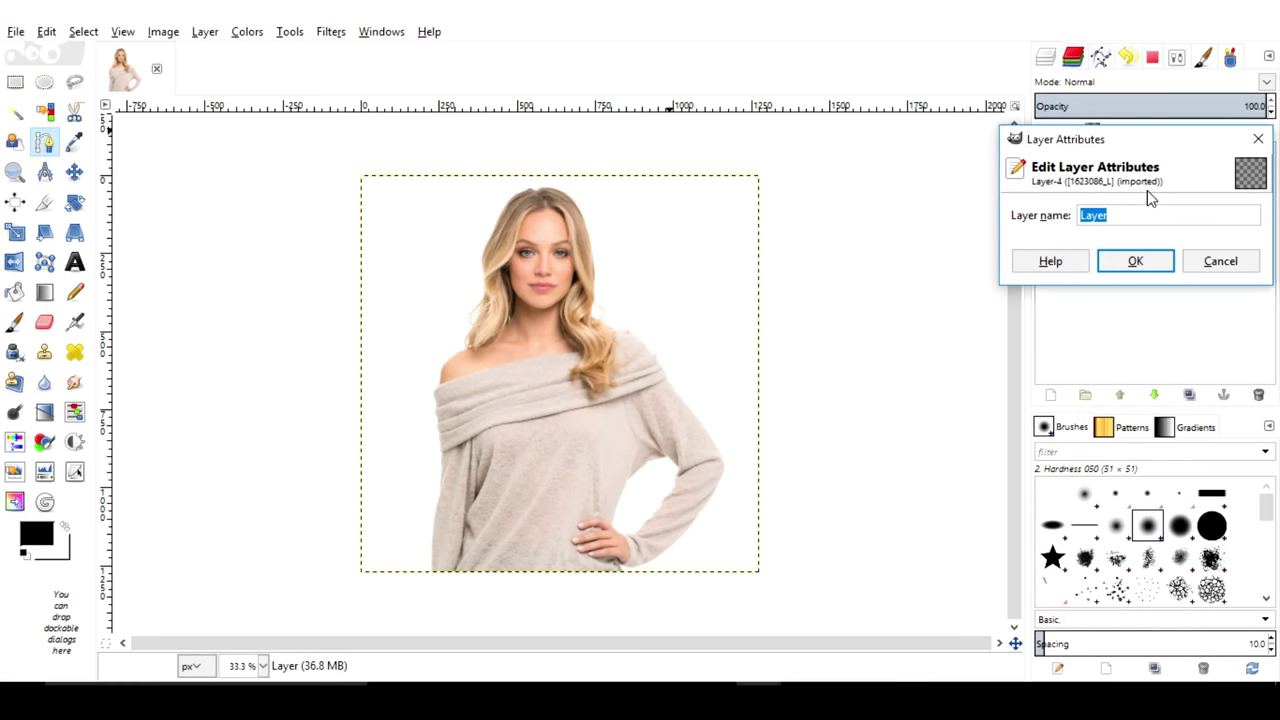
{"action": "type", "text": "Out"}
{"action": "type", "text": "Line"}
{"action": "key", "text": "Return"}
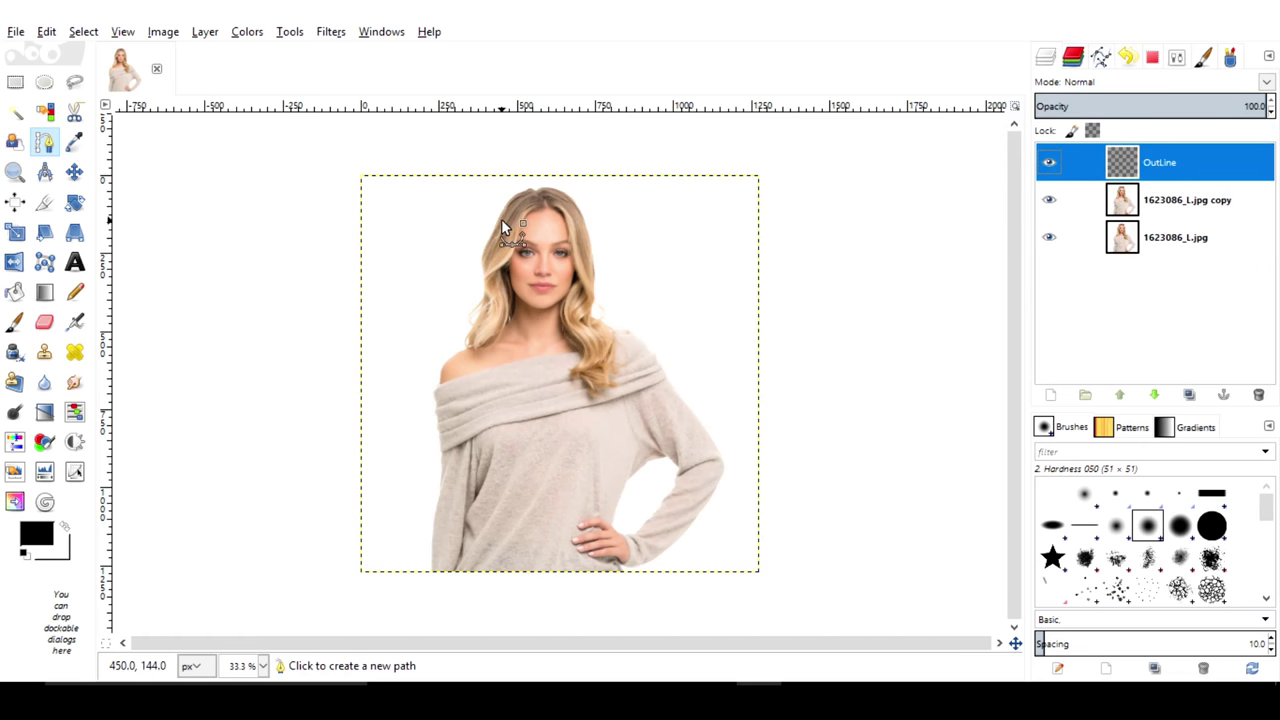
Start the outline path beside the left cheek and curve it down the jawline
{"action": "scroll", "coordinate": [506, 213], "scroll_direction": "up", "scroll_amount": 2}
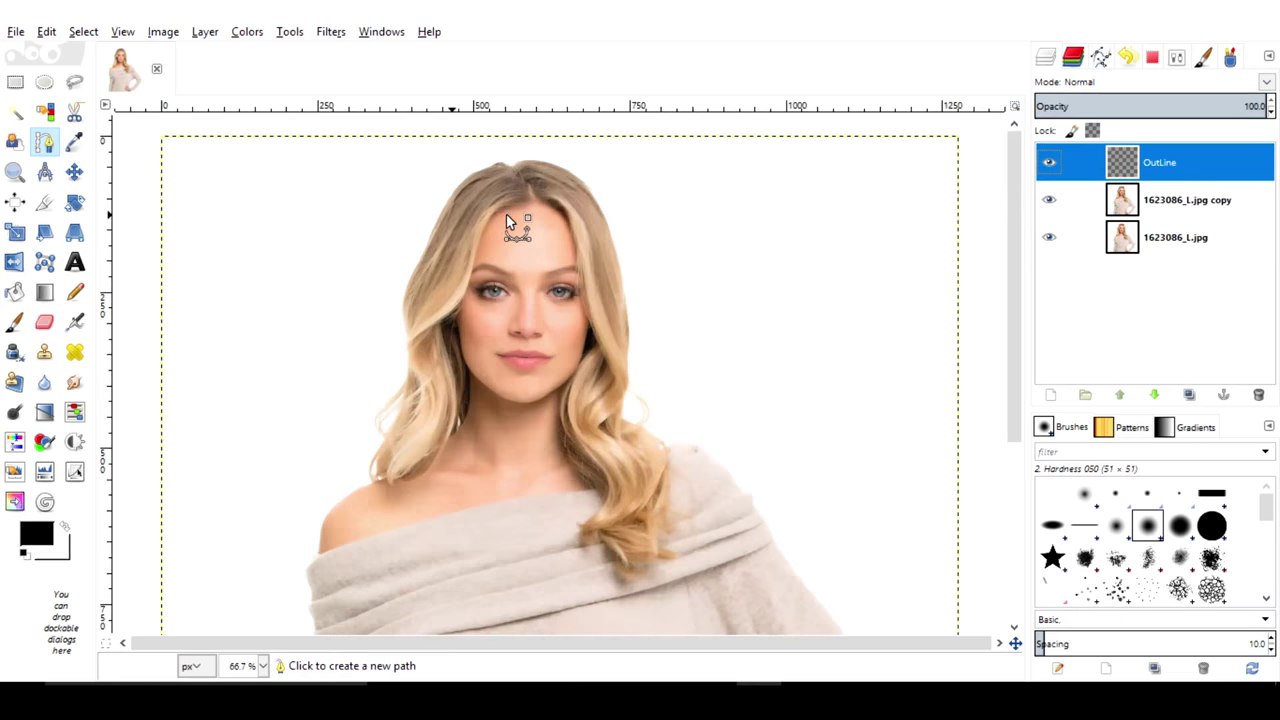
{"action": "scroll", "coordinate": [506, 214], "scroll_direction": "up", "scroll_amount": 1}
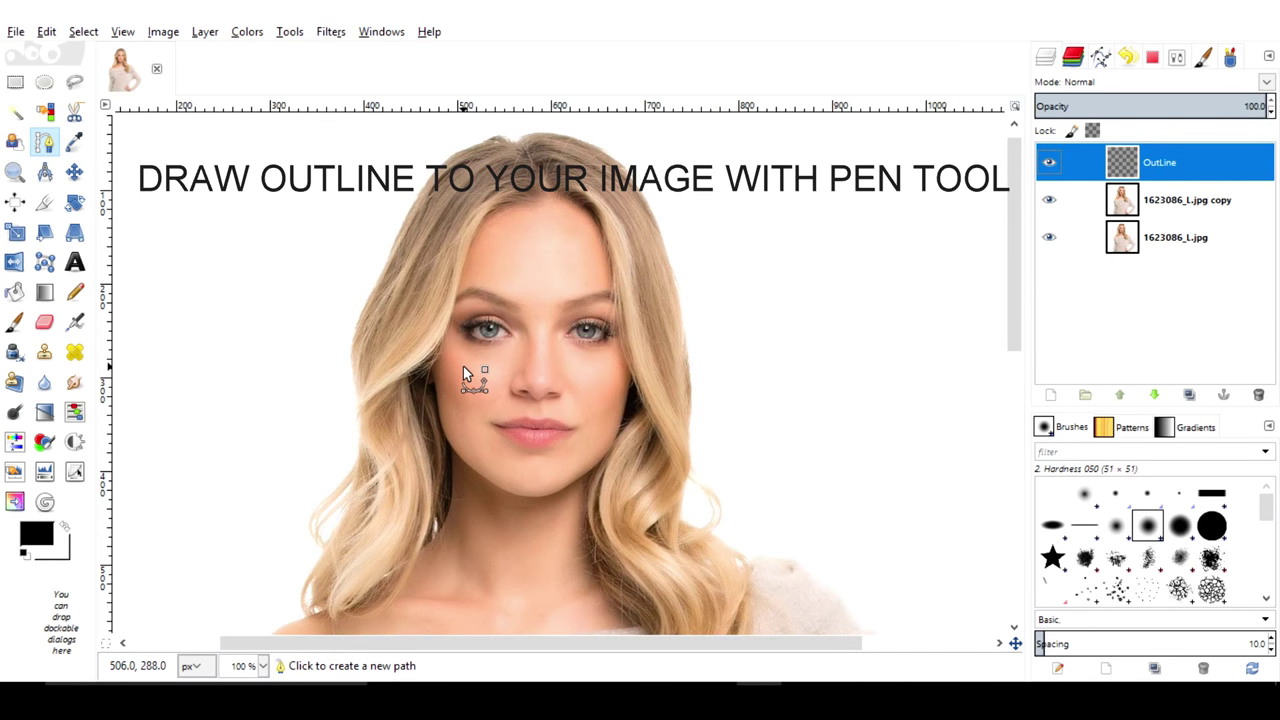
{"action": "scroll", "coordinate": [463, 372], "scroll_direction": "down", "scroll_amount": 5}
{"action": "scroll", "coordinate": [463, 370], "scroll_direction": "up", "scroll_amount": 3}
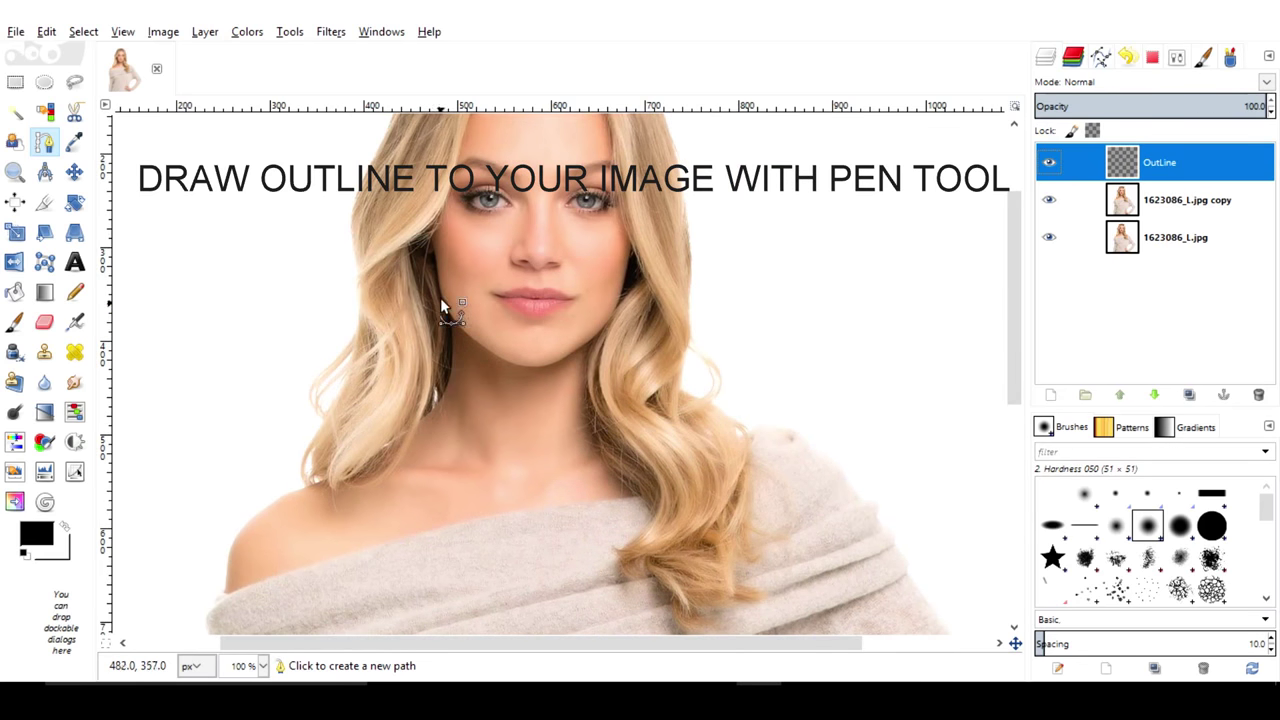
{"action": "scroll", "coordinate": [442, 237], "scroll_direction": "up", "scroll_amount": 1}
{"action": "scroll", "coordinate": [442, 237], "scroll_direction": "up", "scroll_amount": 1}
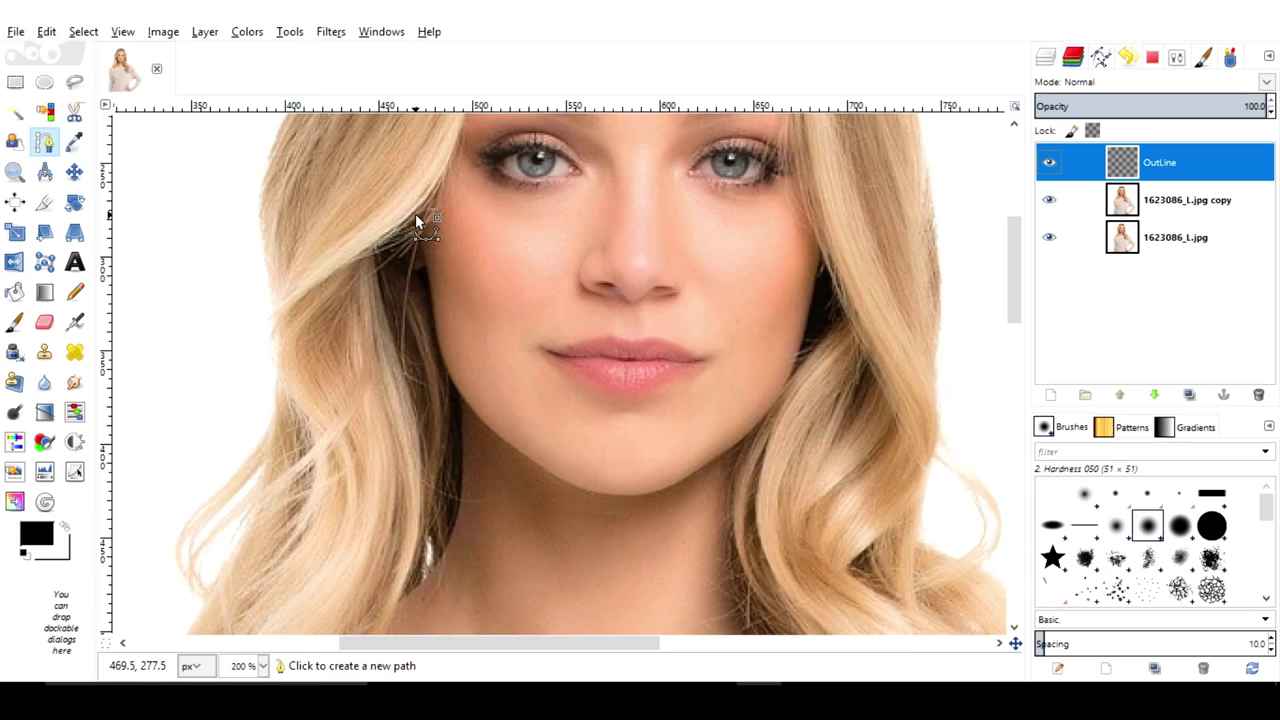
{"action": "left_click", "coordinate": [415, 214]}
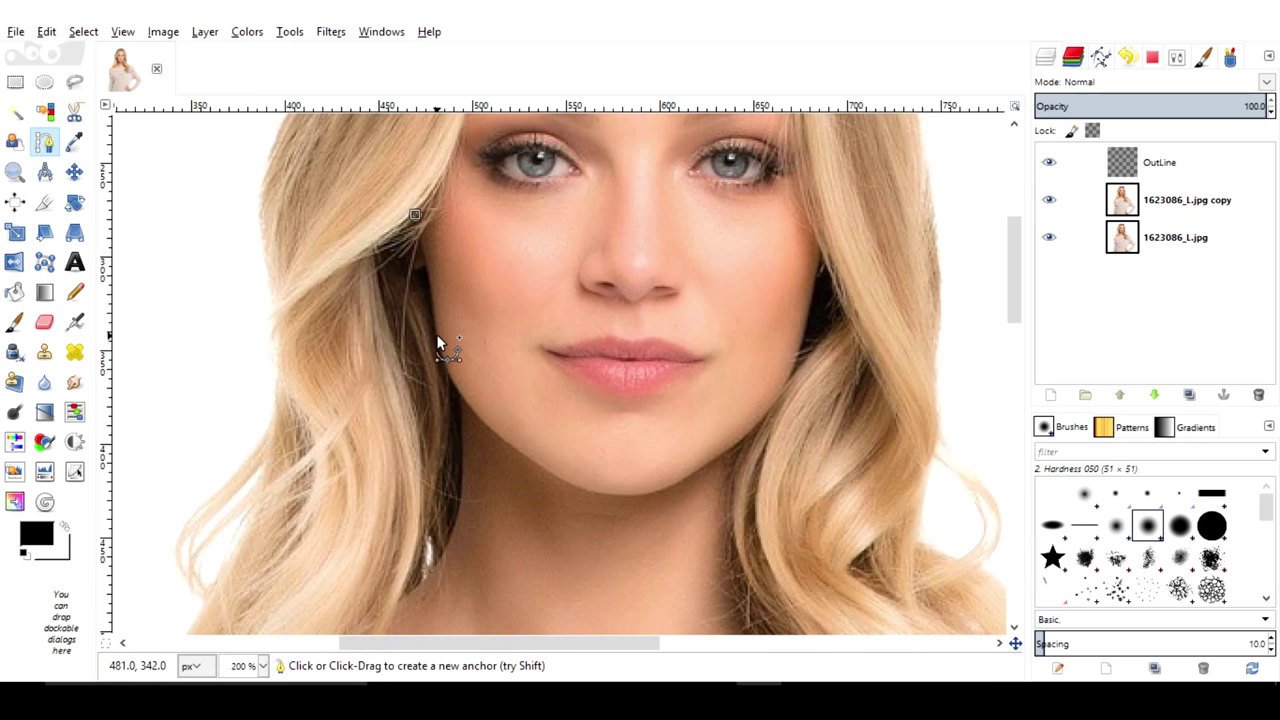
{"action": "left_click_drag", "start_coordinate": [435, 333], "coordinate": [435, 363]}
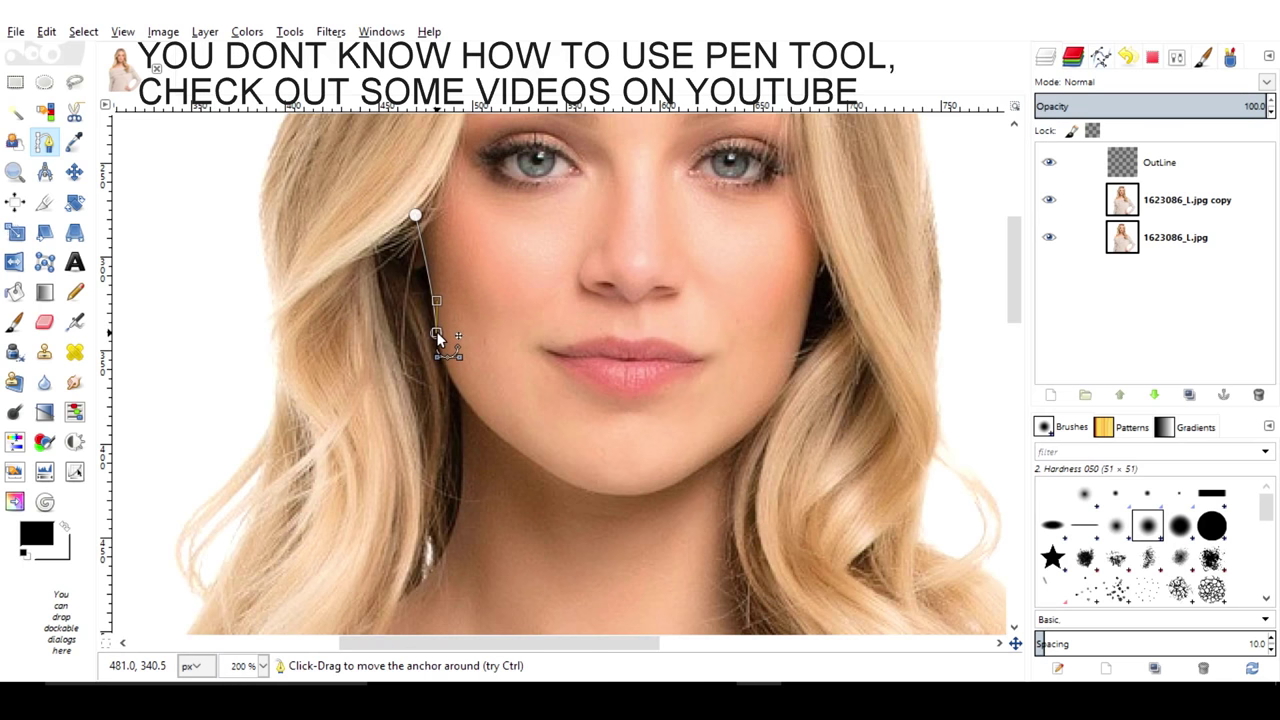
{"action": "left_click", "coordinate": [459, 395]}
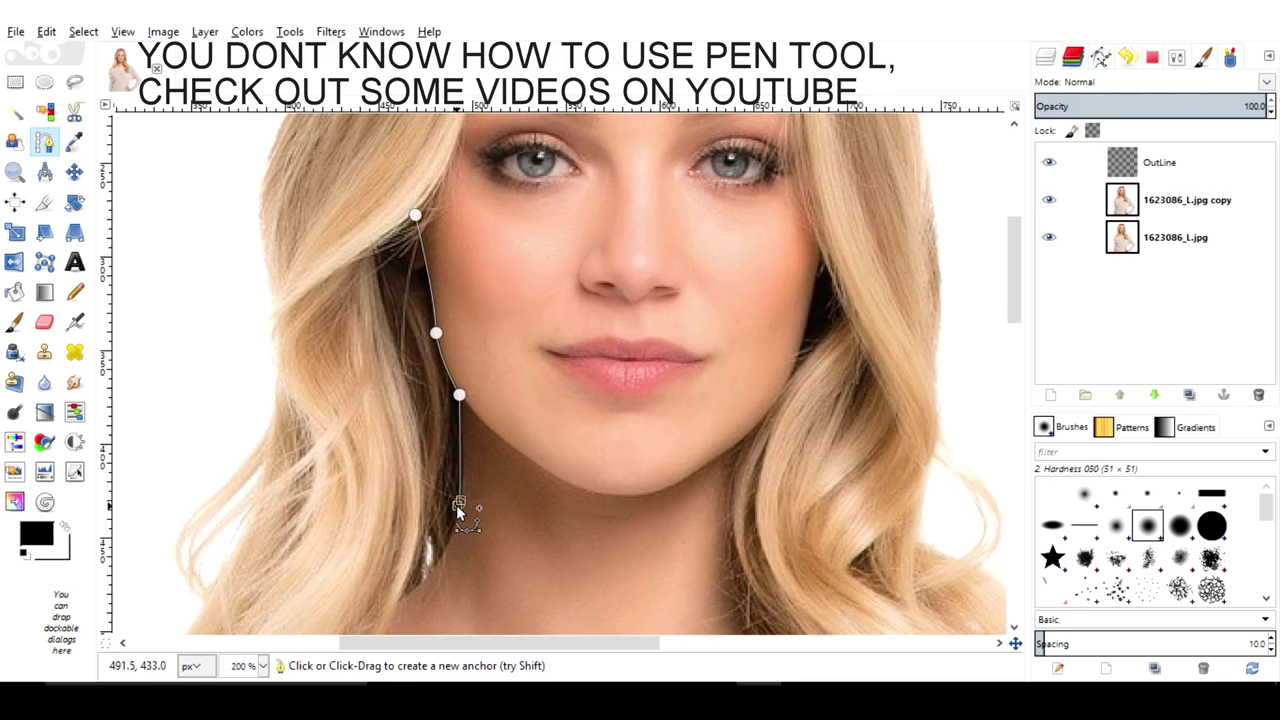
Extend the path down the neck, along the left shoulder and up the outer hair edge
{"action": "scroll", "coordinate": [461, 511], "scroll_direction": "down", "scroll_amount": 3}
{"action": "left_click", "coordinate": [403, 467]}
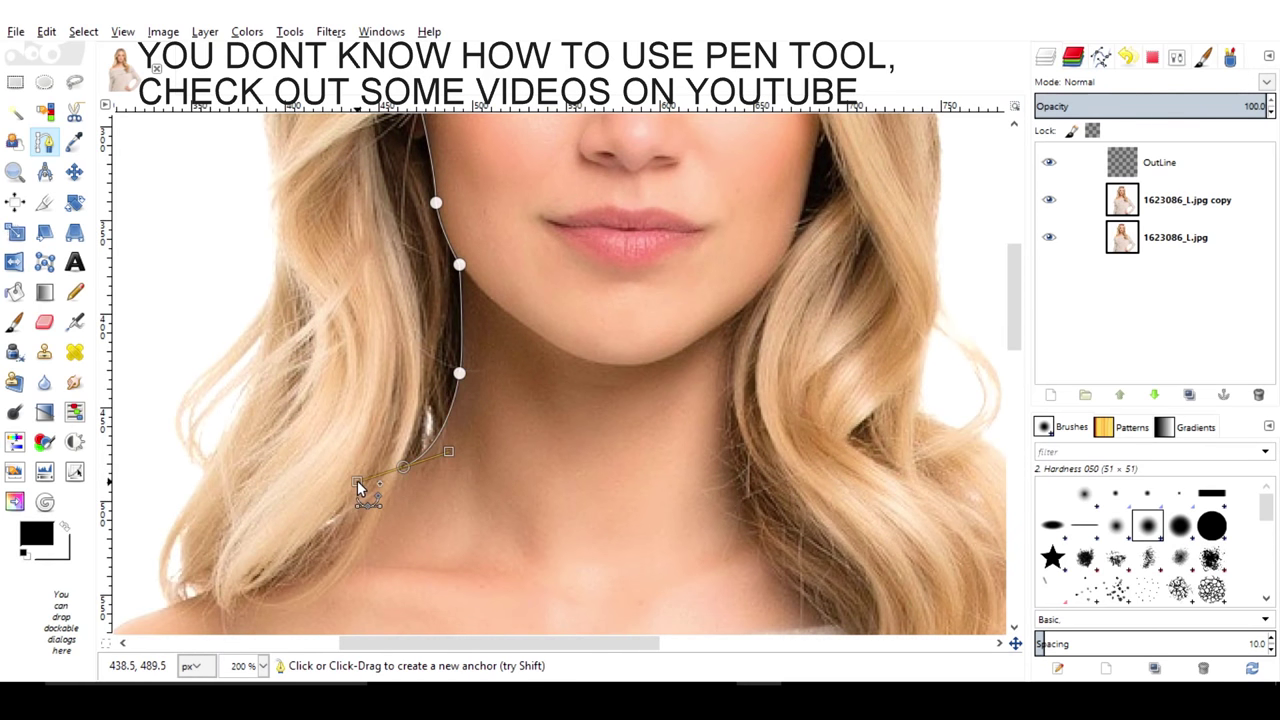
{"action": "scroll", "coordinate": [237, 466], "scroll_direction": "down", "scroll_amount": 3}
{"action": "mouse_move", "coordinate": [244, 466]}
{"action": "left_mouse_down"}
{"action": "mouse_move", "coordinate": [257, 416]}
{"action": "mouse_move", "coordinate": [171, 400]}
{"action": "left_mouse_up"}
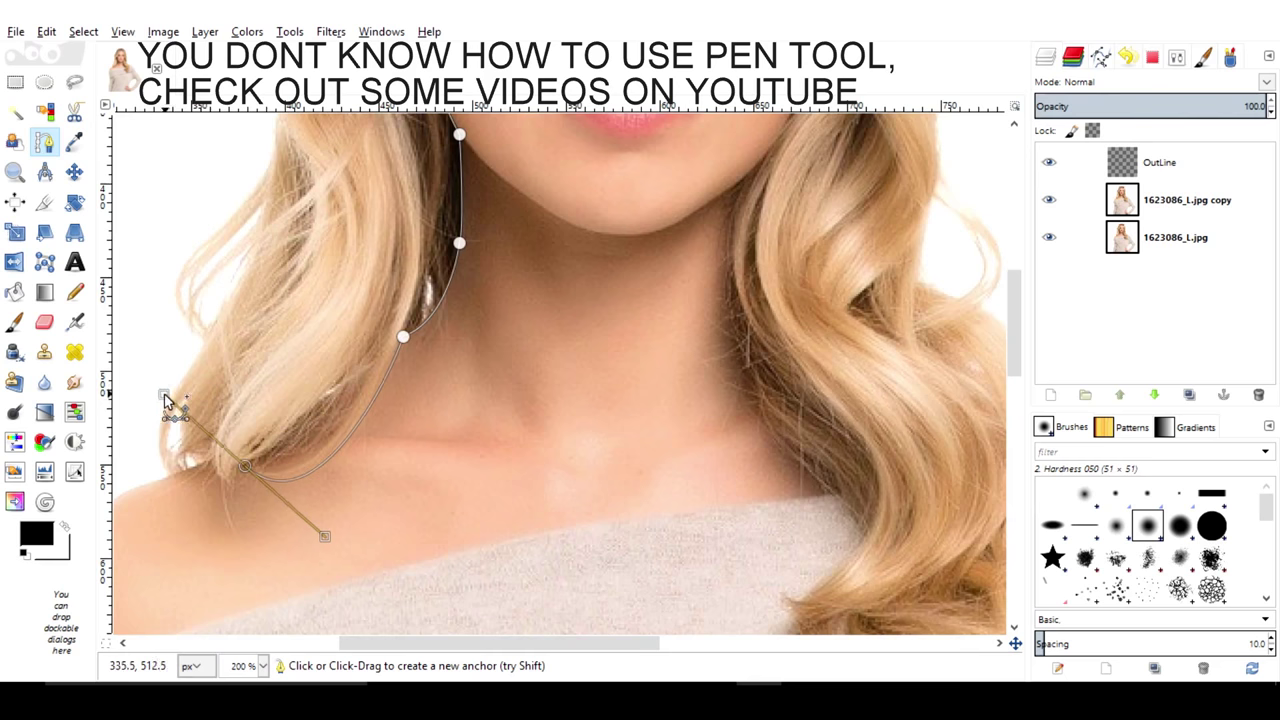
{"action": "mouse_move", "coordinate": [231, 484]}
{"action": "left_mouse_down"}
{"action": "mouse_move", "coordinate": [252, 527]}
{"action": "mouse_move", "coordinate": [237, 491]}
{"action": "left_mouse_up"}
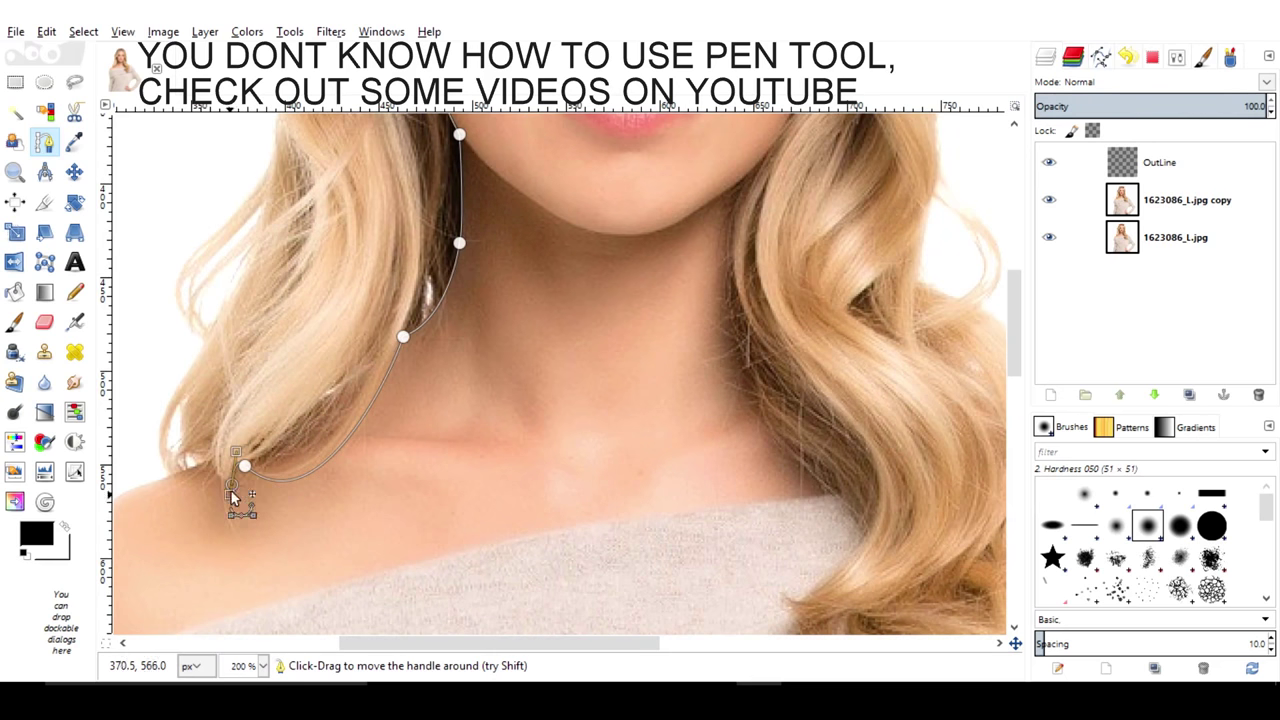
{"action": "left_click", "coordinate": [212, 456]}
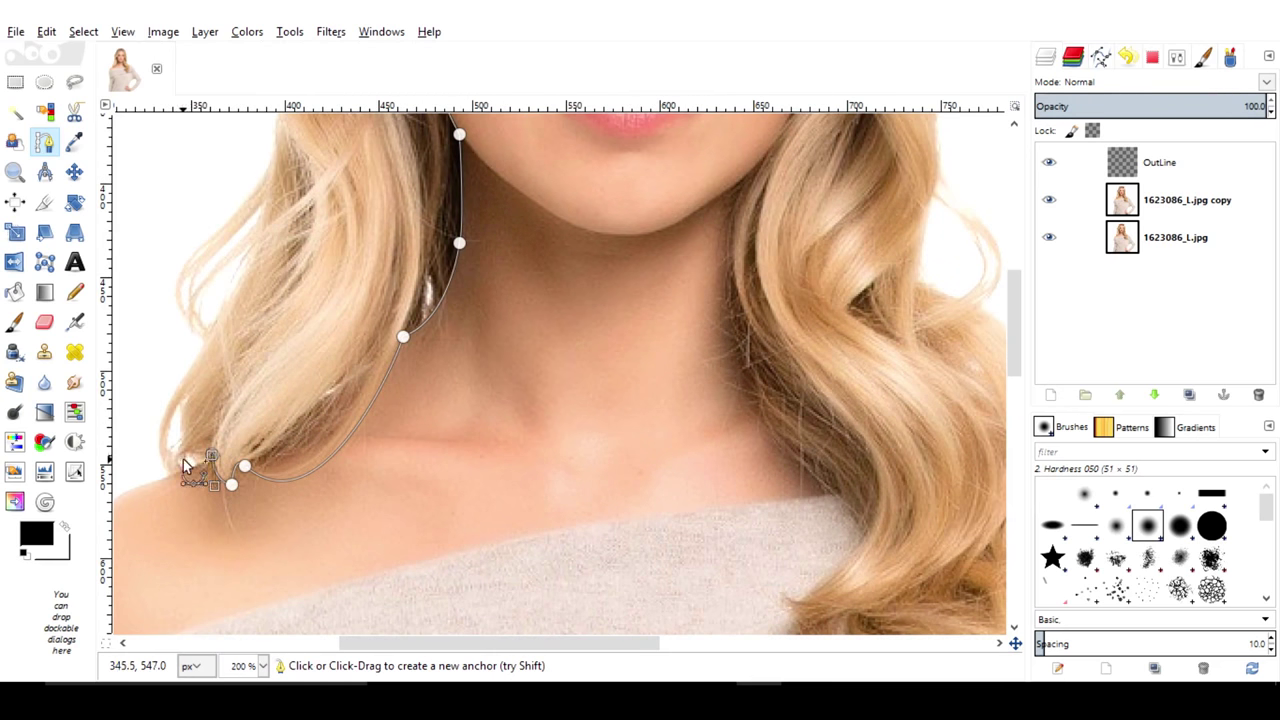
{"action": "mouse_move", "coordinate": [184, 468]}
{"action": "left_mouse_down"}
{"action": "mouse_move", "coordinate": [171, 434]}
{"action": "mouse_move", "coordinate": [171, 288]}
{"action": "mouse_move", "coordinate": [152, 387]}
{"action": "left_mouse_up"}
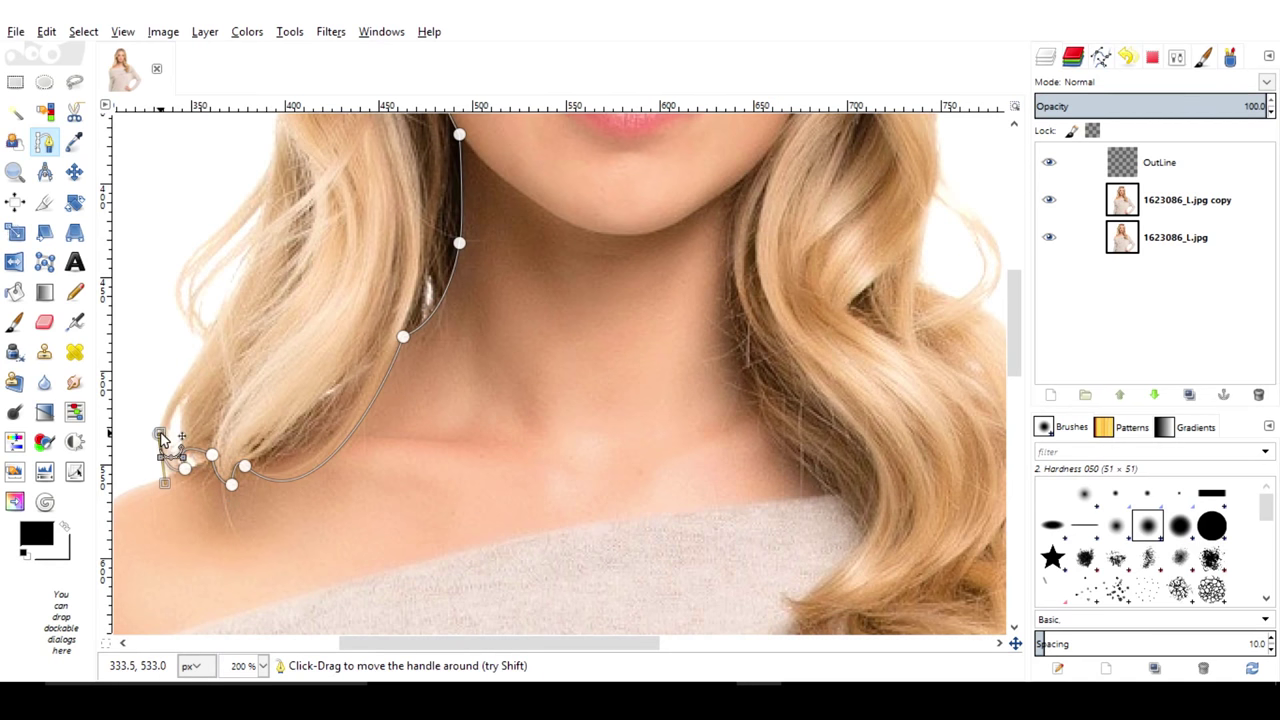
{"action": "mouse_move", "coordinate": [214, 338]}
{"action": "left_mouse_down"}
{"action": "mouse_move", "coordinate": [271, 286]}
{"action": "mouse_move", "coordinate": [213, 333]}
{"action": "left_mouse_up"}
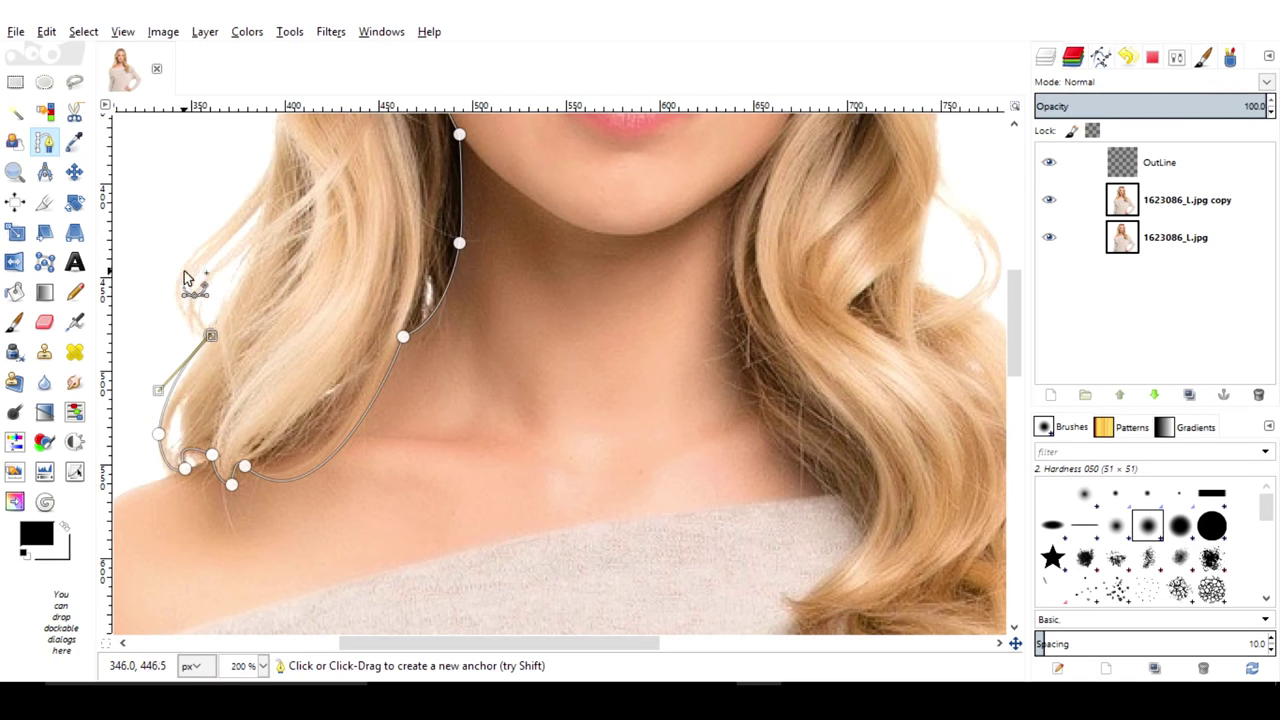
{"action": "mouse_move", "coordinate": [191, 280]}
{"action": "left_mouse_down"}
{"action": "mouse_move", "coordinate": [206, 209]}
{"action": "mouse_move", "coordinate": [189, 277]}
{"action": "left_mouse_up"}
{"action": "scroll", "coordinate": [347, 385], "scroll_direction": "up", "scroll_amount": 5}
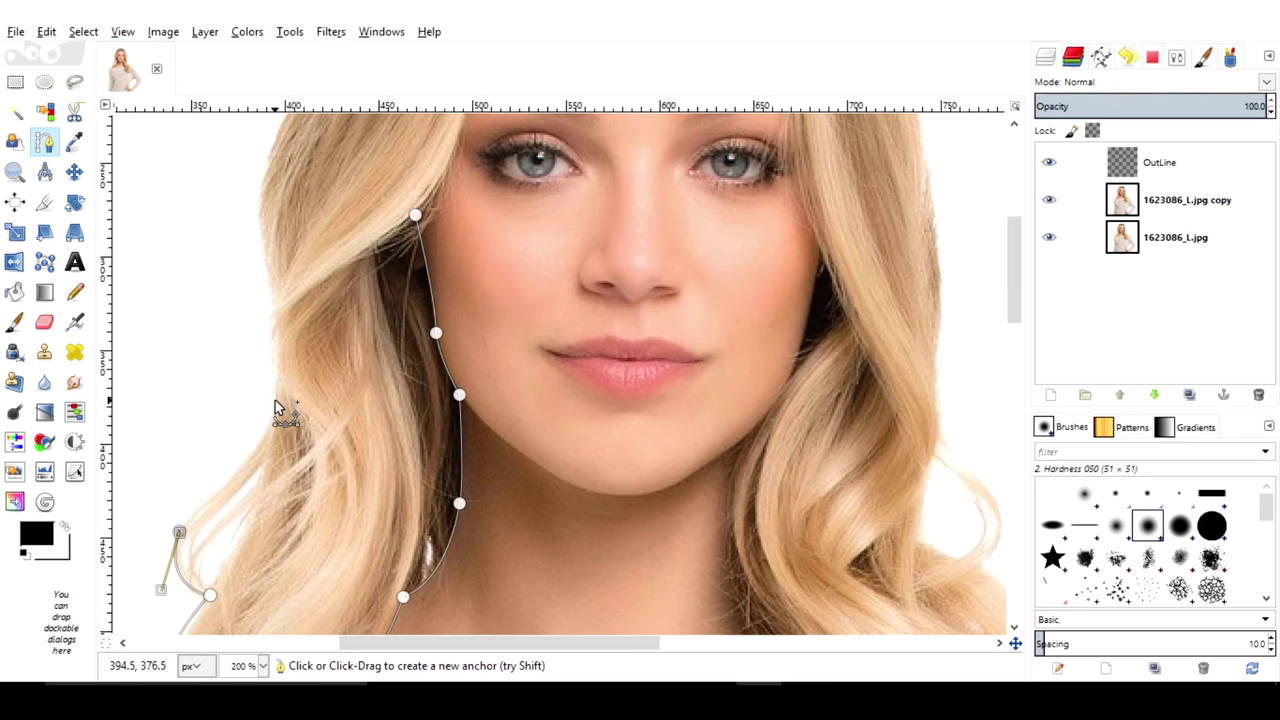
Extend the path up the left hair edge, over the head and down the right side
{"action": "left_click_drag", "start_coordinate": [277, 425], "coordinate": [274, 388]}
{"action": "scroll", "coordinate": [380, 335], "scroll_direction": "up", "scroll_amount": 2}
{"action": "scroll", "coordinate": [304, 333], "scroll_direction": "up", "scroll_amount": 3}
{"action": "left_click_drag", "start_coordinate": [311, 323], "coordinate": [375, 235]}
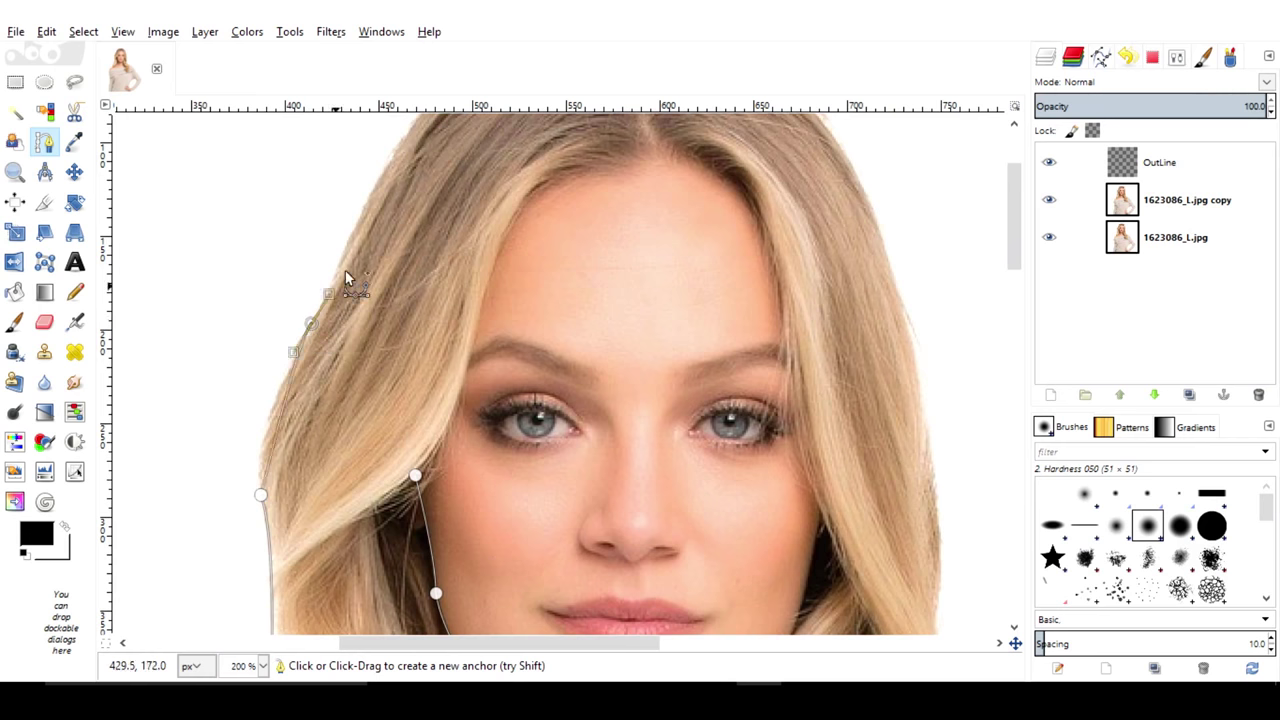
{"action": "scroll", "coordinate": [438, 290], "scroll_direction": "up", "scroll_amount": 2}
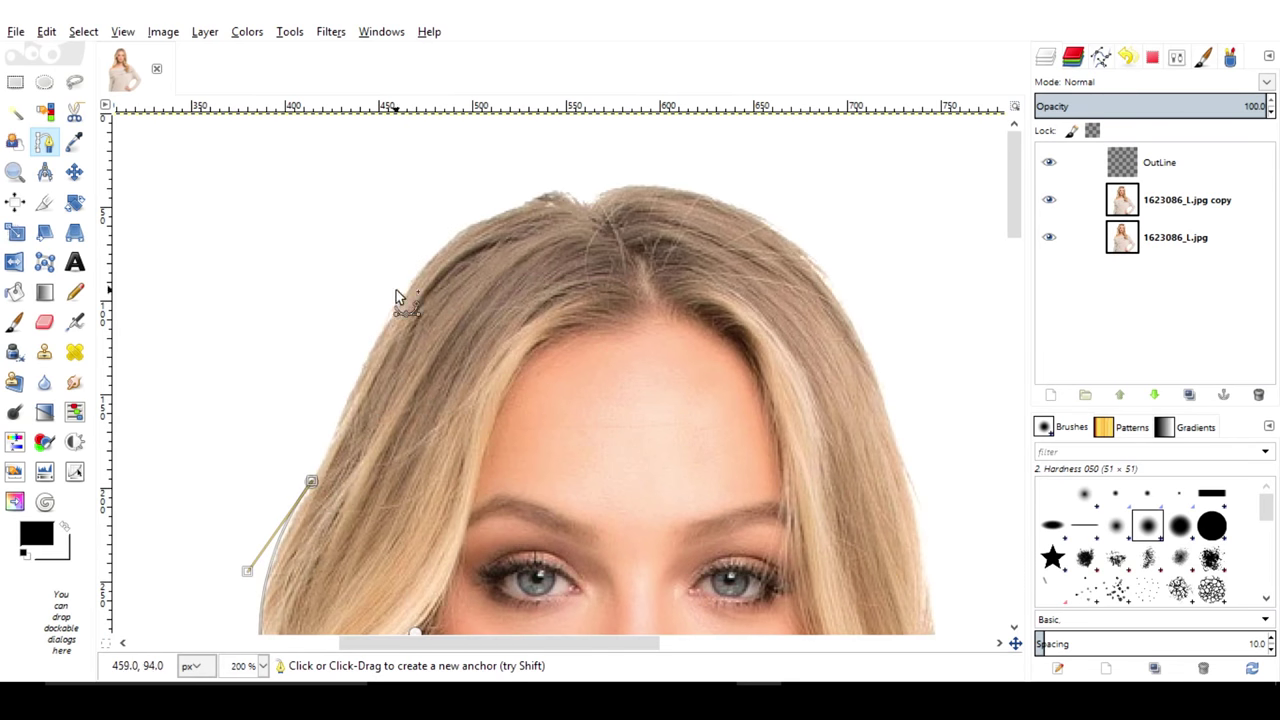
{"action": "mouse_move", "coordinate": [590, 203]}
{"action": "left_mouse_down"}
{"action": "mouse_move", "coordinate": [754, 308]}
{"action": "mouse_move", "coordinate": [743, 277]}
{"action": "left_mouse_up"}
{"action": "mouse_move", "coordinate": [862, 338]}
{"action": "left_mouse_down"}
{"action": "mouse_move", "coordinate": [882, 558]}
{"action": "mouse_move", "coordinate": [1000, 563]}
{"action": "mouse_move", "coordinate": [888, 363]}
{"action": "left_mouse_up"}
Refine the right hair-edge curve and continue the path toward the right shoulder
{"action": "left_click_drag", "start_coordinate": [638, 642], "coordinate": [714, 642]}
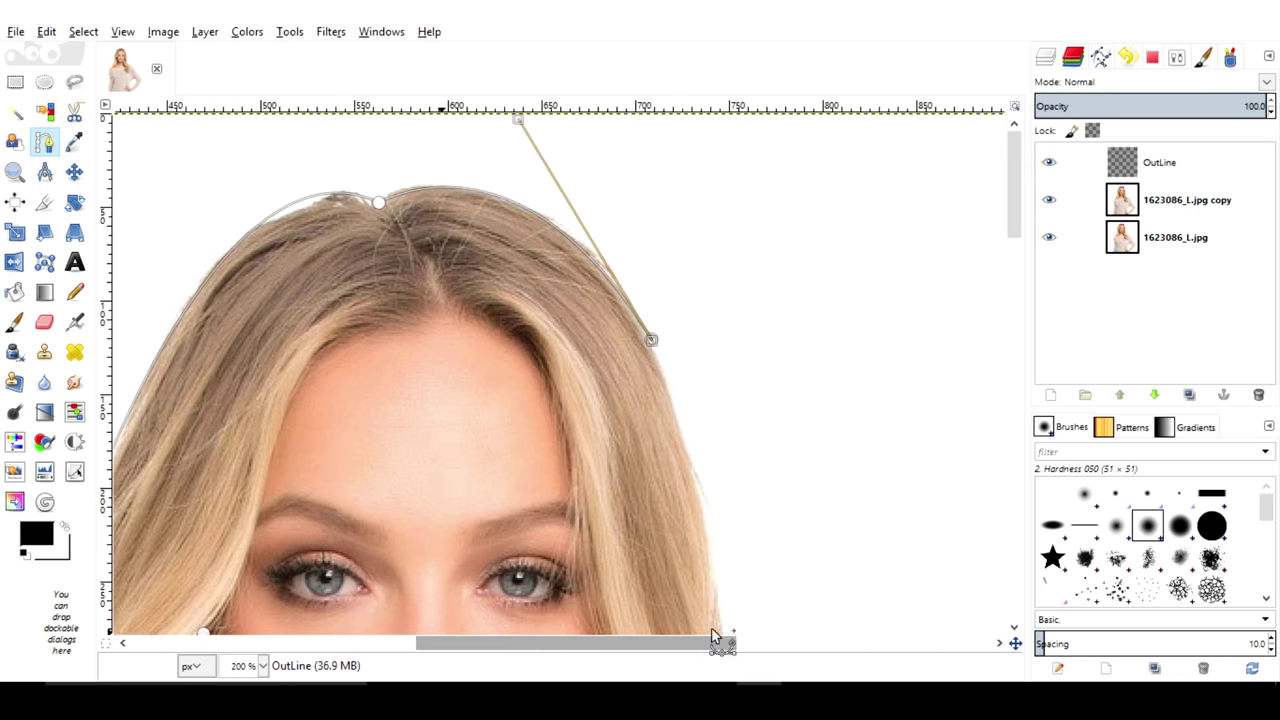
{"action": "left_click_drag", "start_coordinate": [651, 339], "coordinate": [766, 508]}
{"action": "scroll", "coordinate": [740, 430], "scroll_direction": "down", "scroll_amount": 5}
{"action": "left_click_drag", "start_coordinate": [716, 339], "coordinate": [731, 495]}
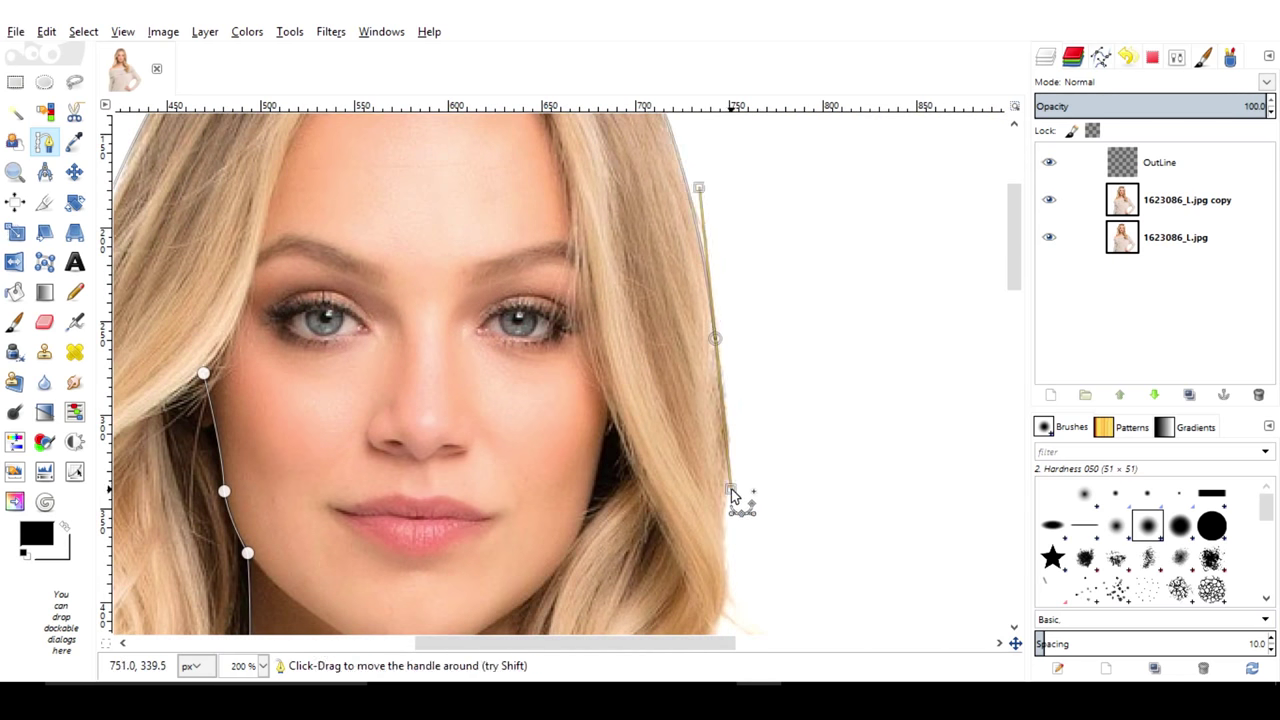
{"action": "scroll", "coordinate": [760, 480], "scroll_direction": "up", "scroll_amount": 2}
{"action": "left_click_drag", "start_coordinate": [731, 620], "coordinate": [716, 463]}
{"action": "left_click_drag", "start_coordinate": [1015, 244], "coordinate": [1022, 312]}
{"action": "left_click_drag", "start_coordinate": [722, 319], "coordinate": [737, 281]}
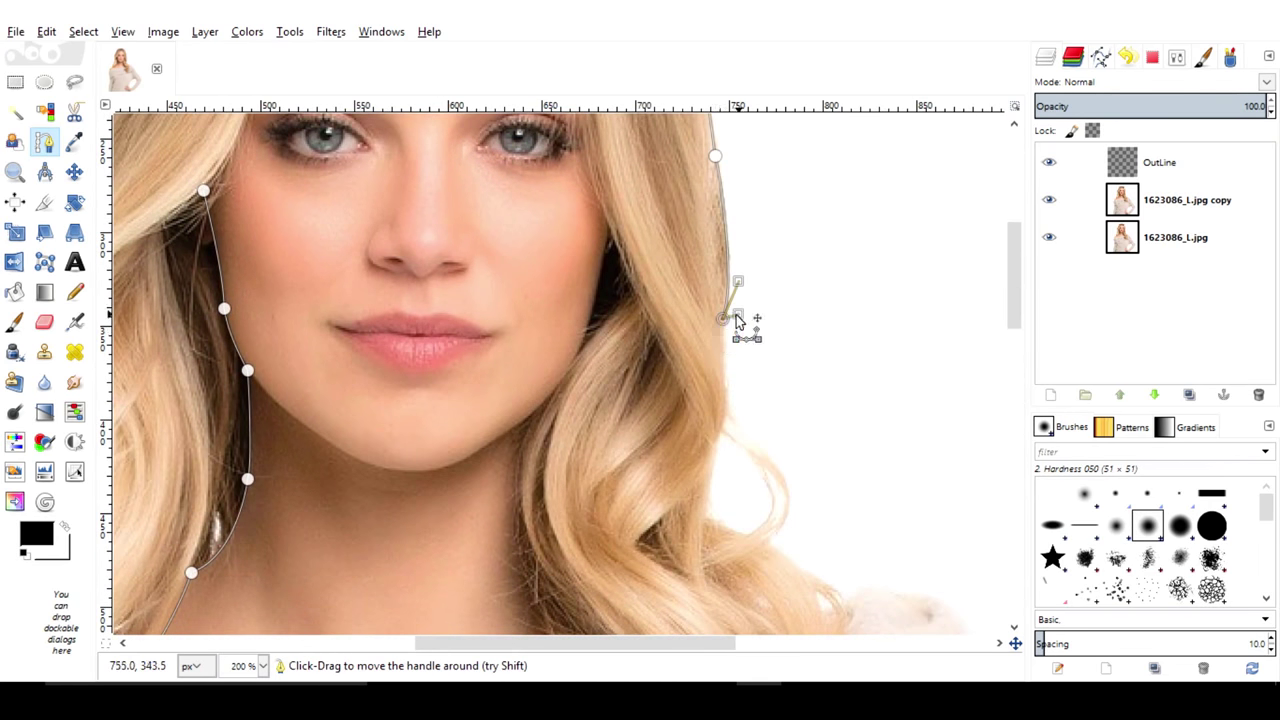
{"action": "left_click", "coordinate": [729, 399]}
{"action": "mouse_move", "coordinate": [764, 542]}
{"action": "left_mouse_down"}
{"action": "mouse_move", "coordinate": [680, 578]}
{"action": "mouse_move", "coordinate": [694, 581]}
{"action": "left_mouse_up"}
Trace the path around the right curls, their tip and along their underside
{"action": "scroll", "coordinate": [777, 537], "scroll_direction": "down", "scroll_amount": 5}
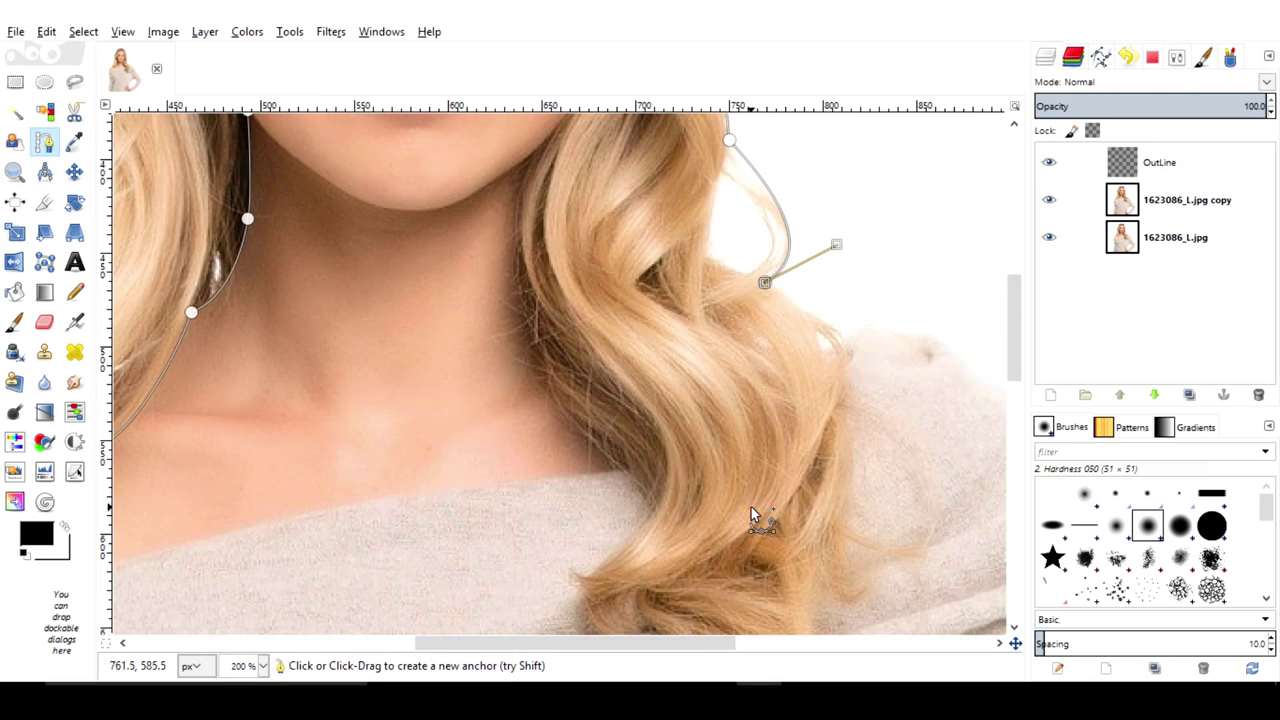
{"action": "left_click_drag", "start_coordinate": [850, 351], "coordinate": [862, 388]}
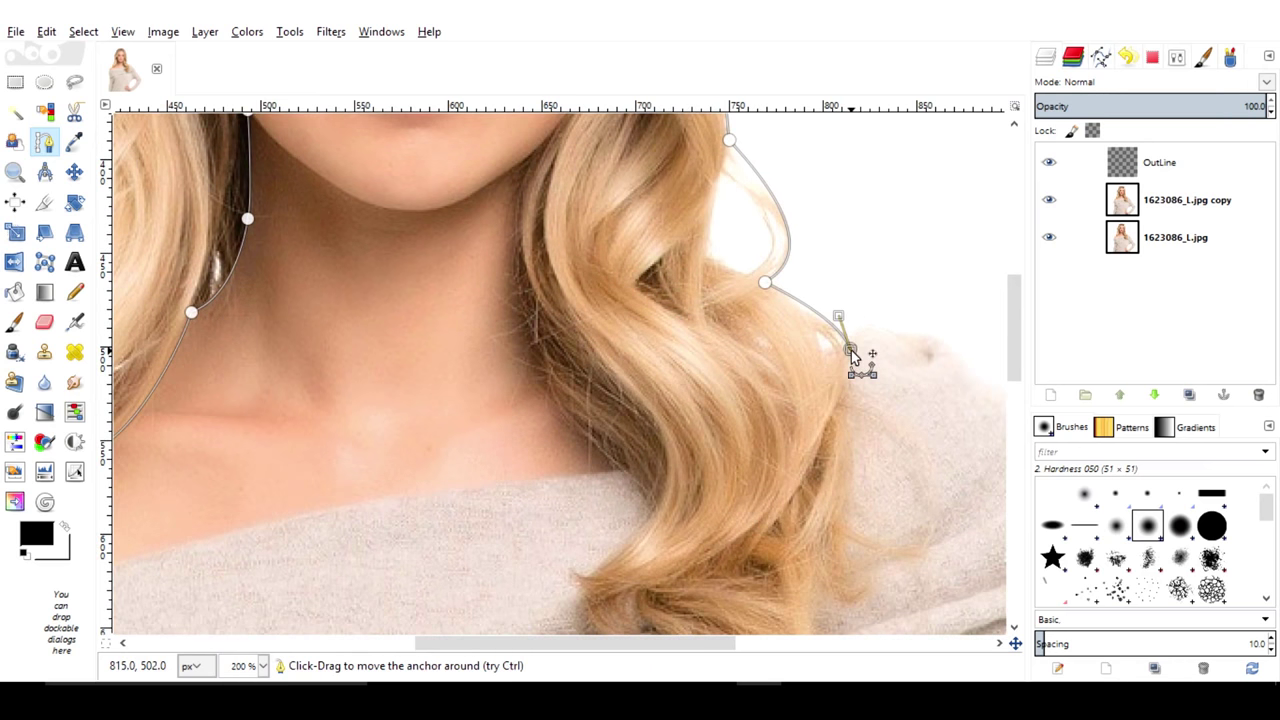
{"action": "left_click_drag", "start_coordinate": [846, 515], "coordinate": [822, 610]}
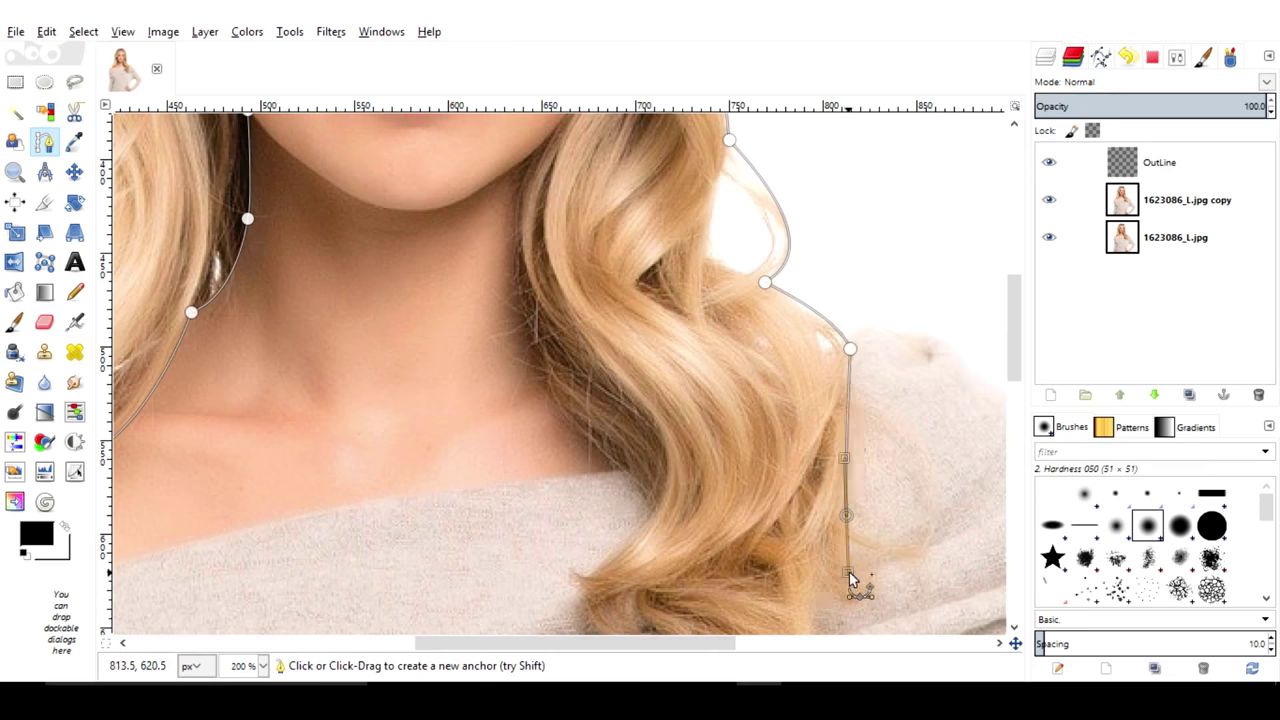
{"action": "left_click", "coordinate": [923, 539]}
{"action": "scroll", "coordinate": [880, 500], "scroll_direction": "down", "scroll_amount": 3}
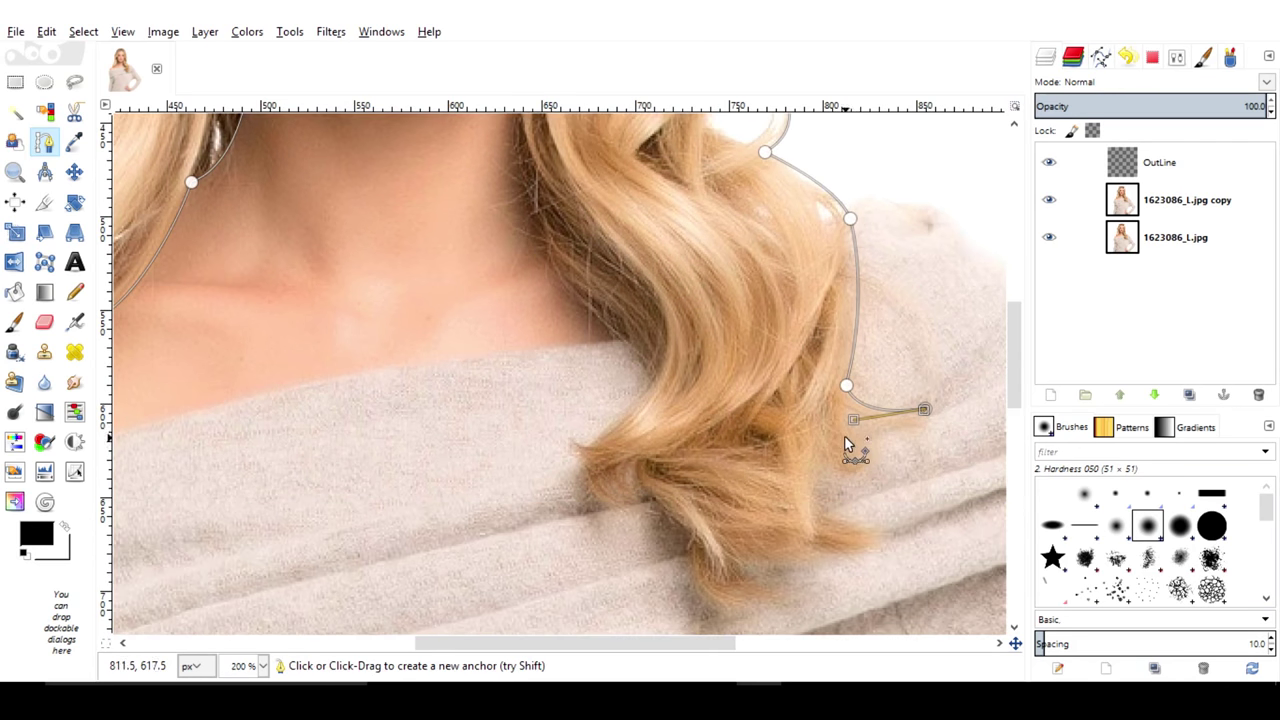
{"action": "left_click", "coordinate": [850, 432]}
{"action": "mouse_move", "coordinate": [820, 511]}
{"action": "left_mouse_down"}
{"action": "mouse_move", "coordinate": [860, 545]}
{"action": "mouse_move", "coordinate": [929, 523]}
{"action": "left_mouse_up"}
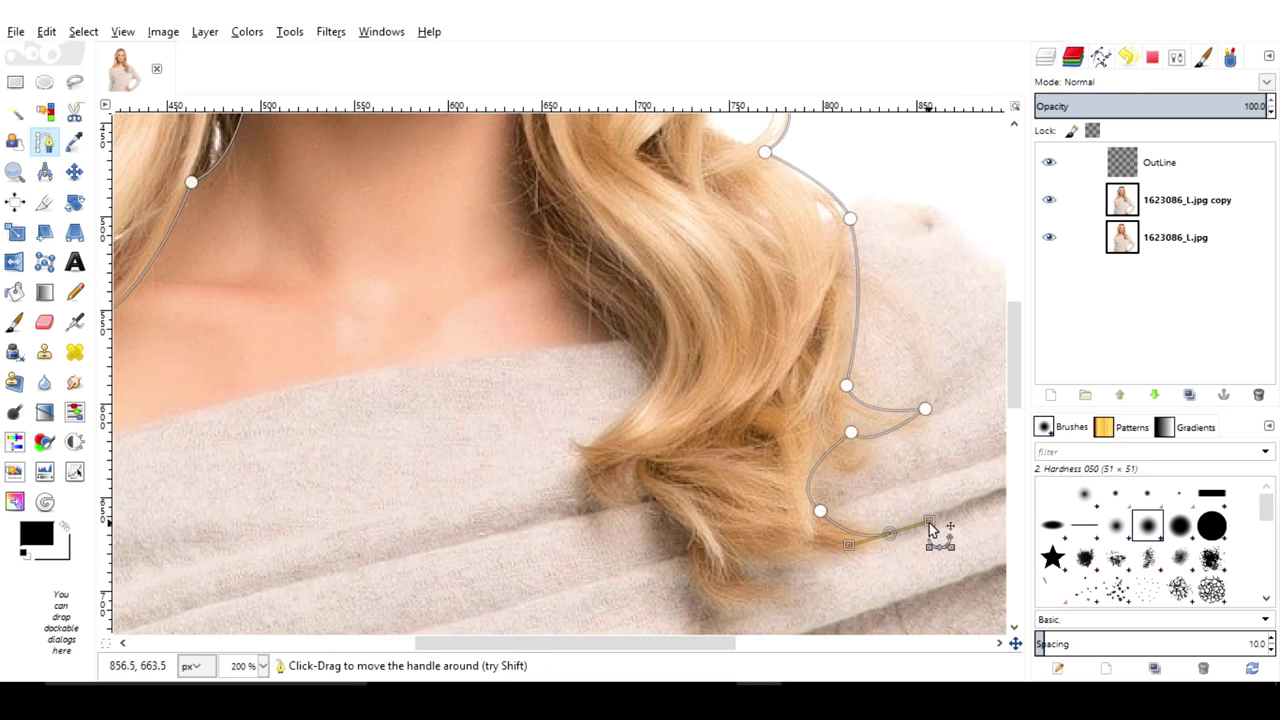
{"action": "left_click_drag", "start_coordinate": [809, 537], "coordinate": [829, 557]}
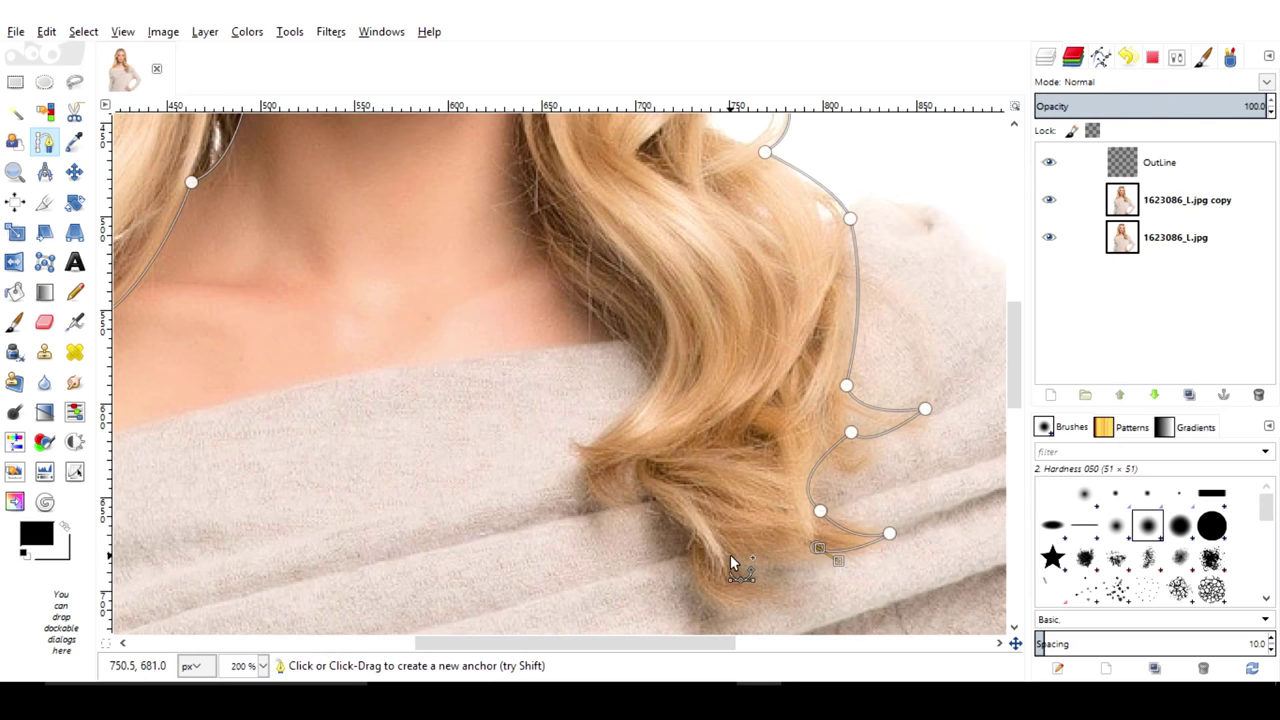
{"action": "left_click_drag", "start_coordinate": [730, 556], "coordinate": [786, 615]}
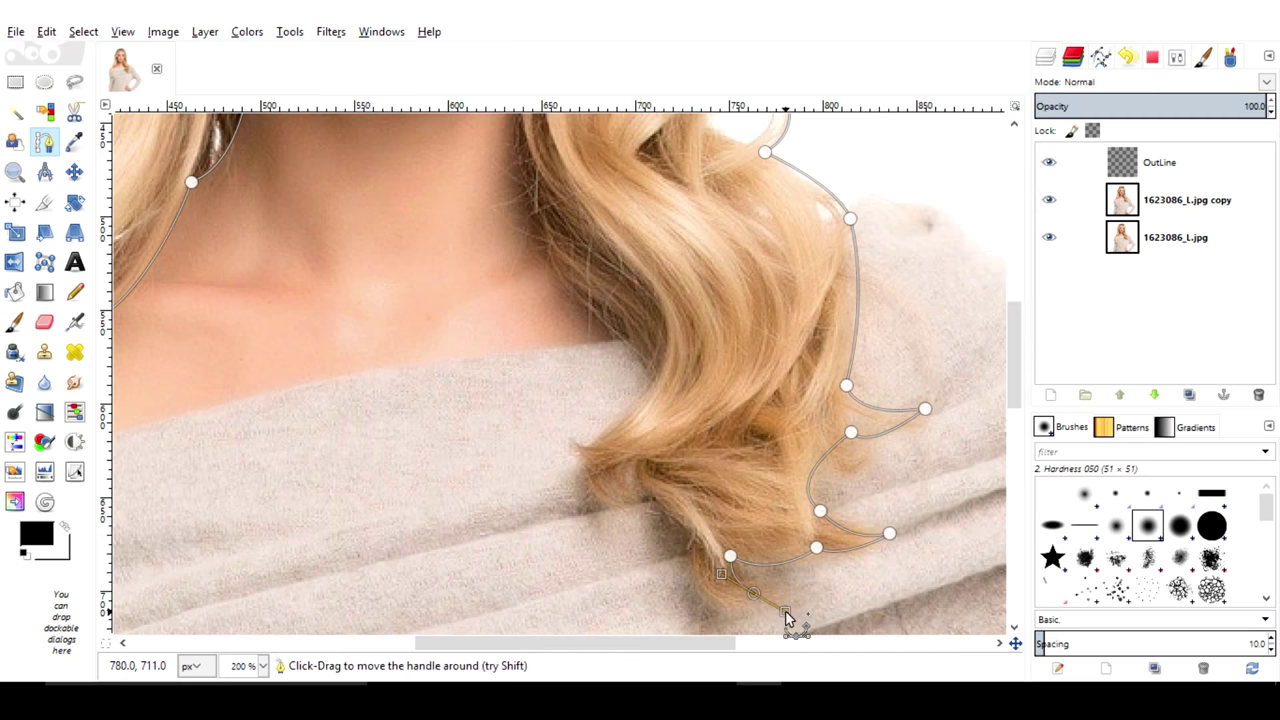
Trace the inner edge of the curls back up the inner hair edge
{"action": "mouse_move", "coordinate": [691, 536]}
{"action": "left_mouse_down"}
{"action": "mouse_move", "coordinate": [690, 443]}
{"action": "mouse_move", "coordinate": [640, 493]}
{"action": "left_mouse_up"}
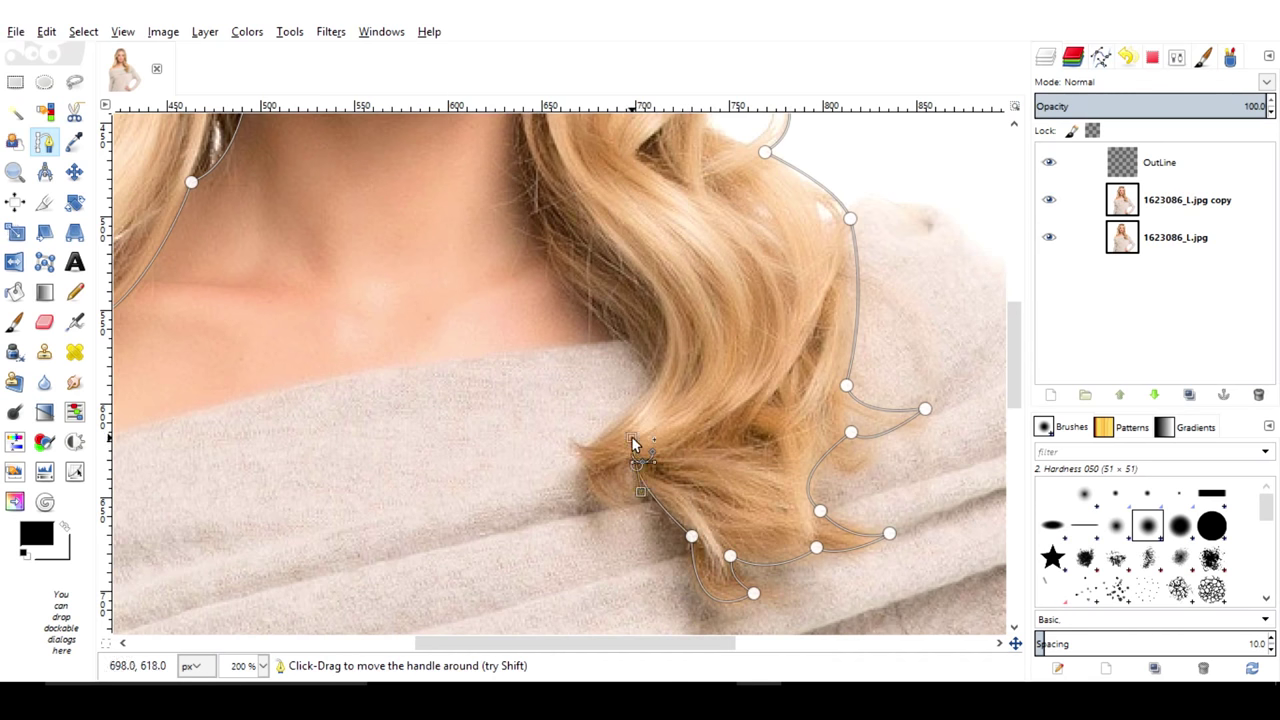
{"action": "left_click", "coordinate": [632, 503]}
{"action": "mouse_move", "coordinate": [607, 430]}
{"action": "left_mouse_down"}
{"action": "mouse_move", "coordinate": [665, 352]}
{"action": "mouse_move", "coordinate": [687, 368]}
{"action": "left_mouse_up"}
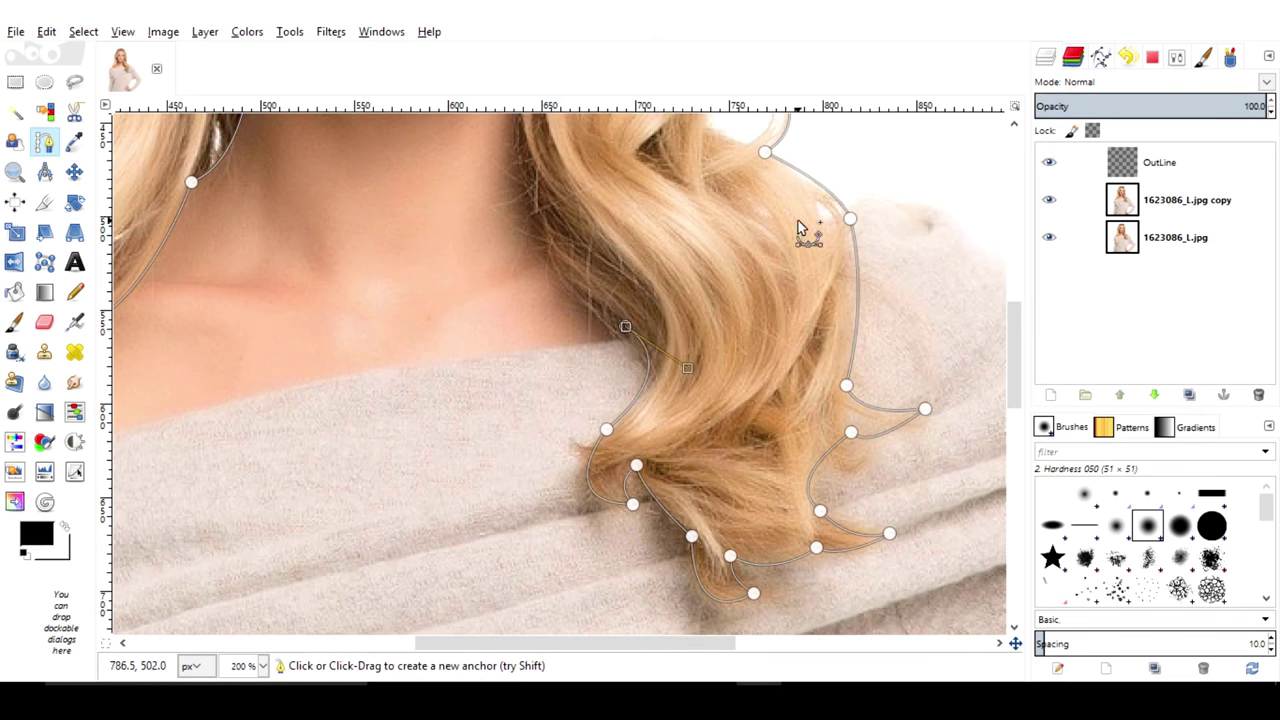
{"action": "scroll", "coordinate": [800, 228], "scroll_direction": "up", "scroll_amount": 5}
{"action": "mouse_move", "coordinate": [519, 330]}
{"action": "left_mouse_down"}
{"action": "mouse_move", "coordinate": [564, 146]}
{"action": "mouse_move", "coordinate": [563, 277]}
{"action": "left_mouse_up"}
{"action": "scroll", "coordinate": [572, 262], "scroll_direction": "up", "scroll_amount": 3}
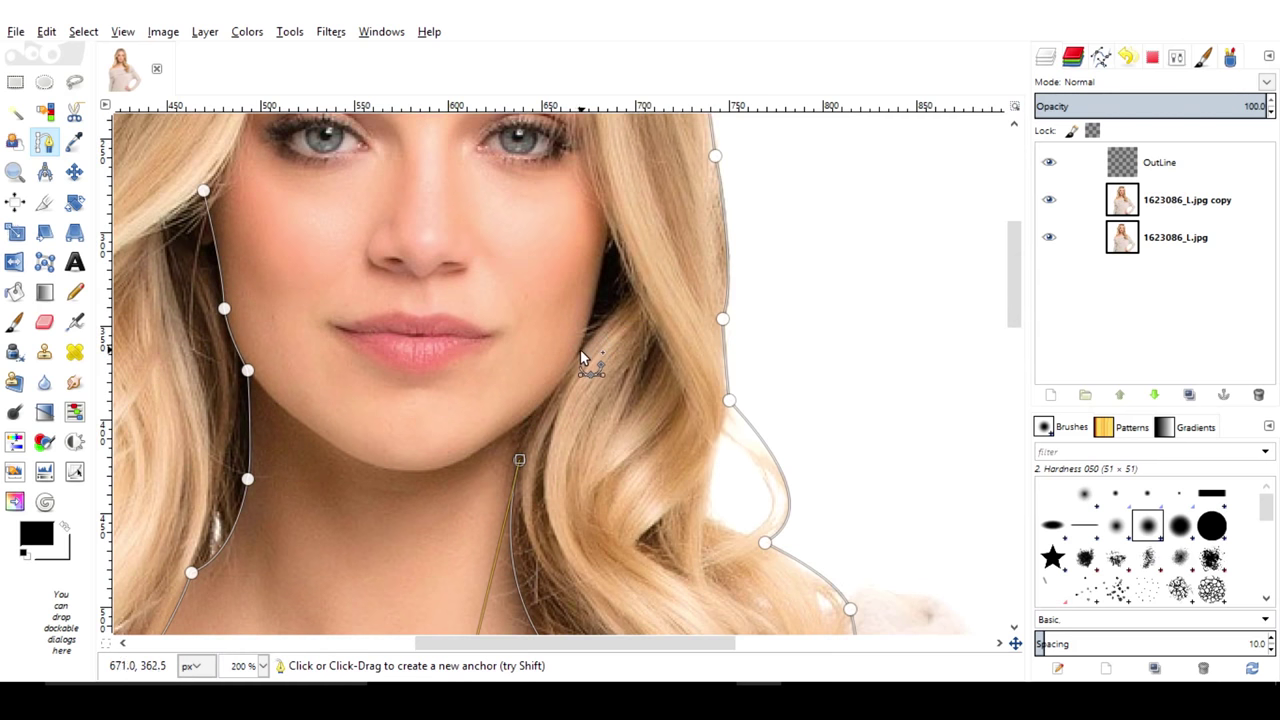
{"action": "left_click_drag", "start_coordinate": [519, 460], "coordinate": [614, 300]}
{"action": "scroll", "coordinate": [645, 299], "scroll_direction": "up", "scroll_amount": 3}
{"action": "scroll", "coordinate": [667, 316], "scroll_direction": "up", "scroll_amount": 3}
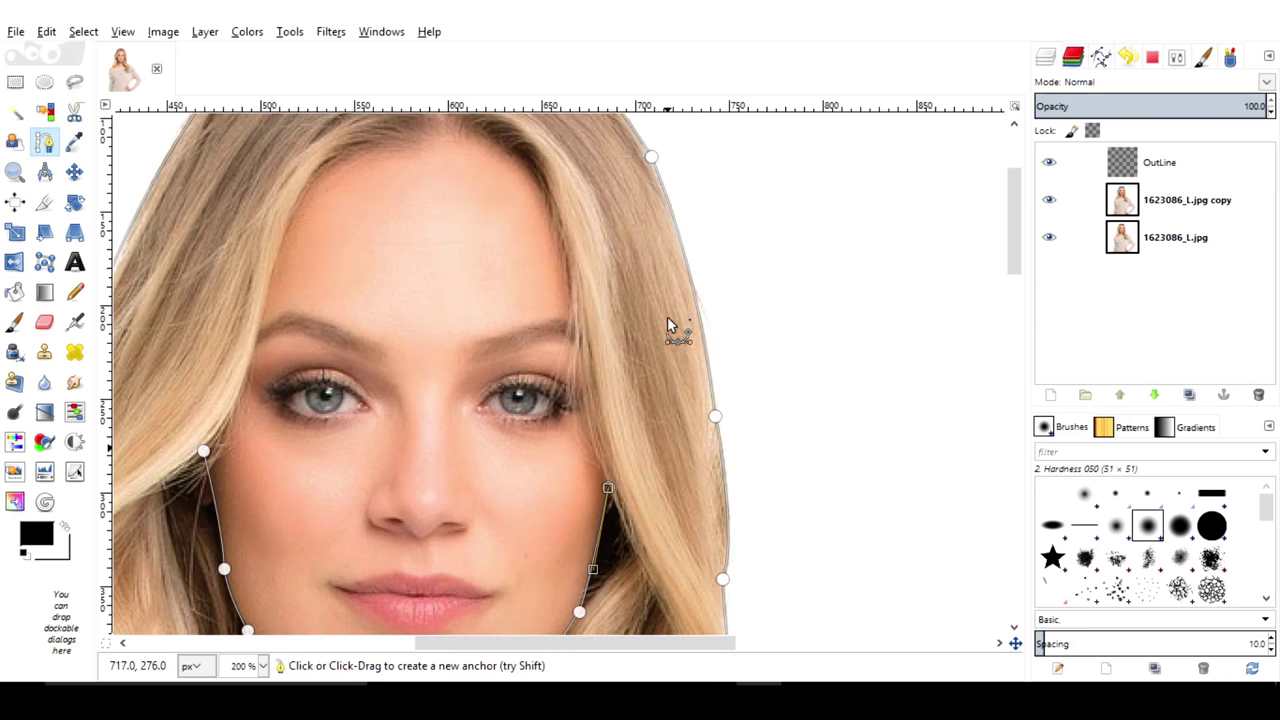
{"action": "left_click_drag", "start_coordinate": [565, 360], "coordinate": [575, 318]}
{"action": "scroll", "coordinate": [464, 264], "scroll_direction": "up", "scroll_amount": 3}
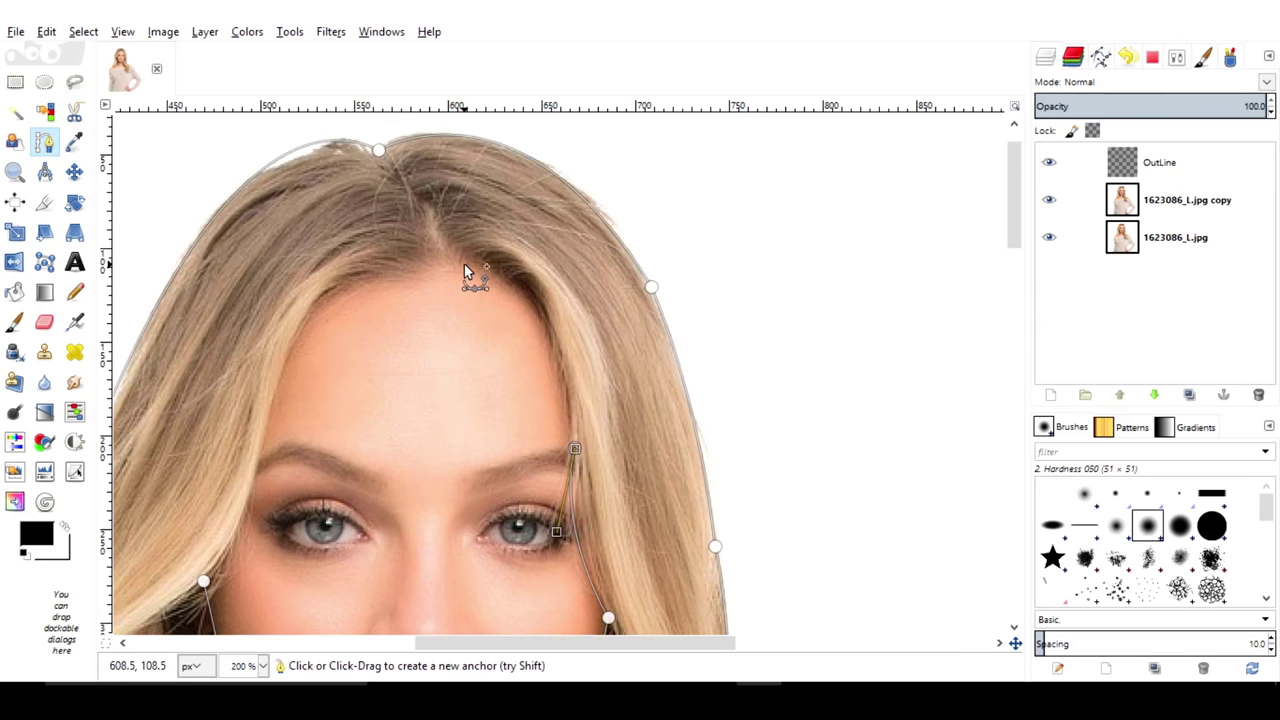
Follow the hairline from the parting down past the left eye and close the path at its start
{"action": "left_click_drag", "start_coordinate": [458, 260], "coordinate": [366, 278]}
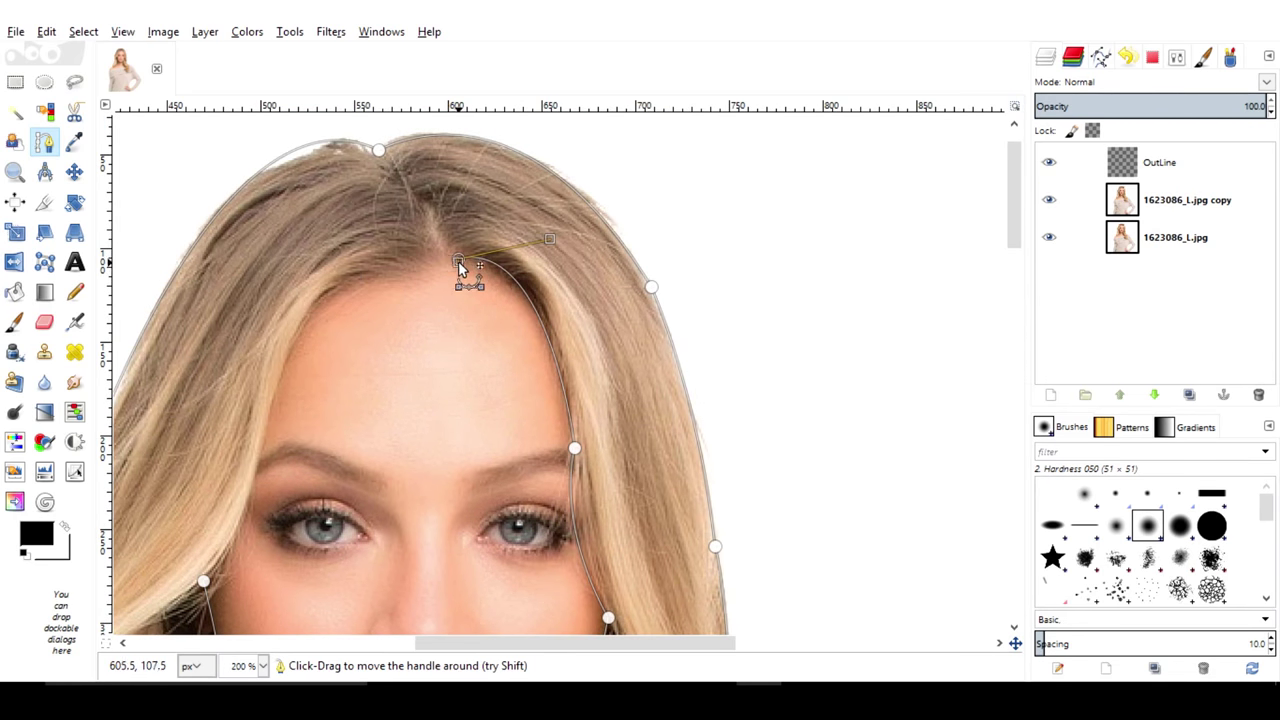
{"action": "left_click", "coordinate": [422, 266]}
{"action": "left_click_drag", "start_coordinate": [281, 378], "coordinate": [246, 498]}
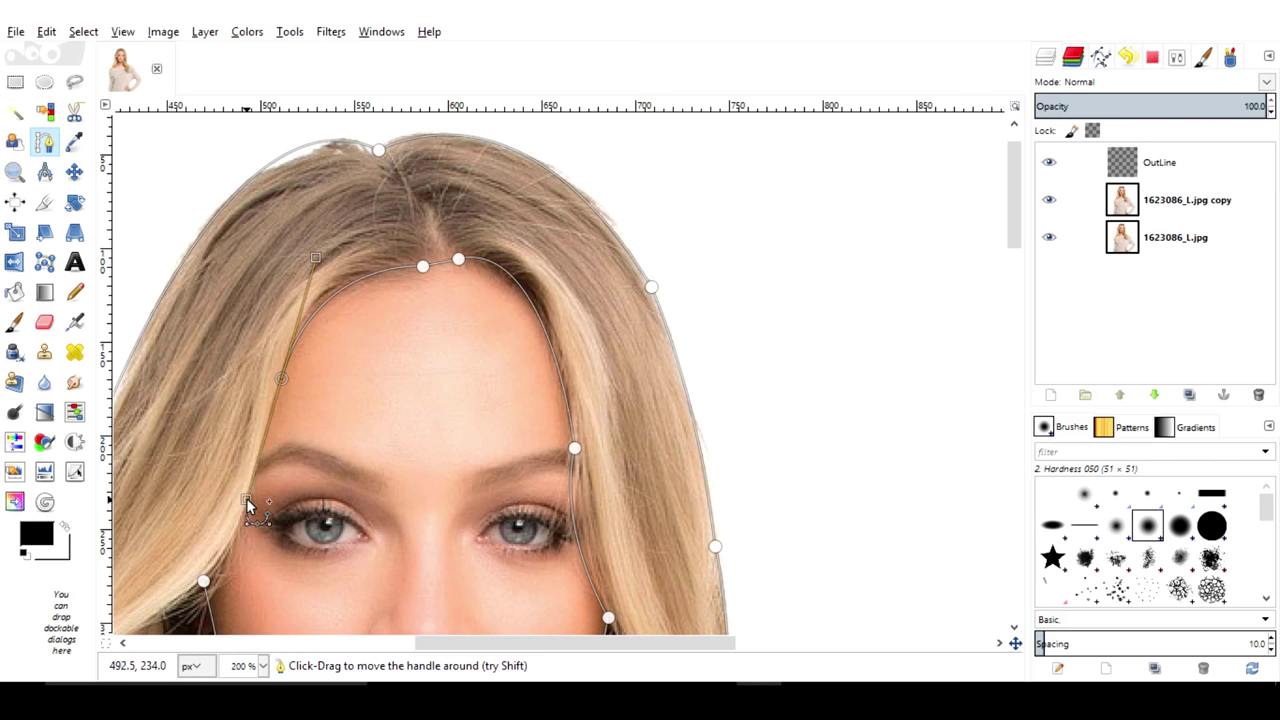
{"action": "scroll", "coordinate": [581, 406], "scroll_direction": "left", "scroll_amount": 8}
{"action": "scroll", "coordinate": [581, 406], "scroll_direction": "down", "scroll_amount": 3}
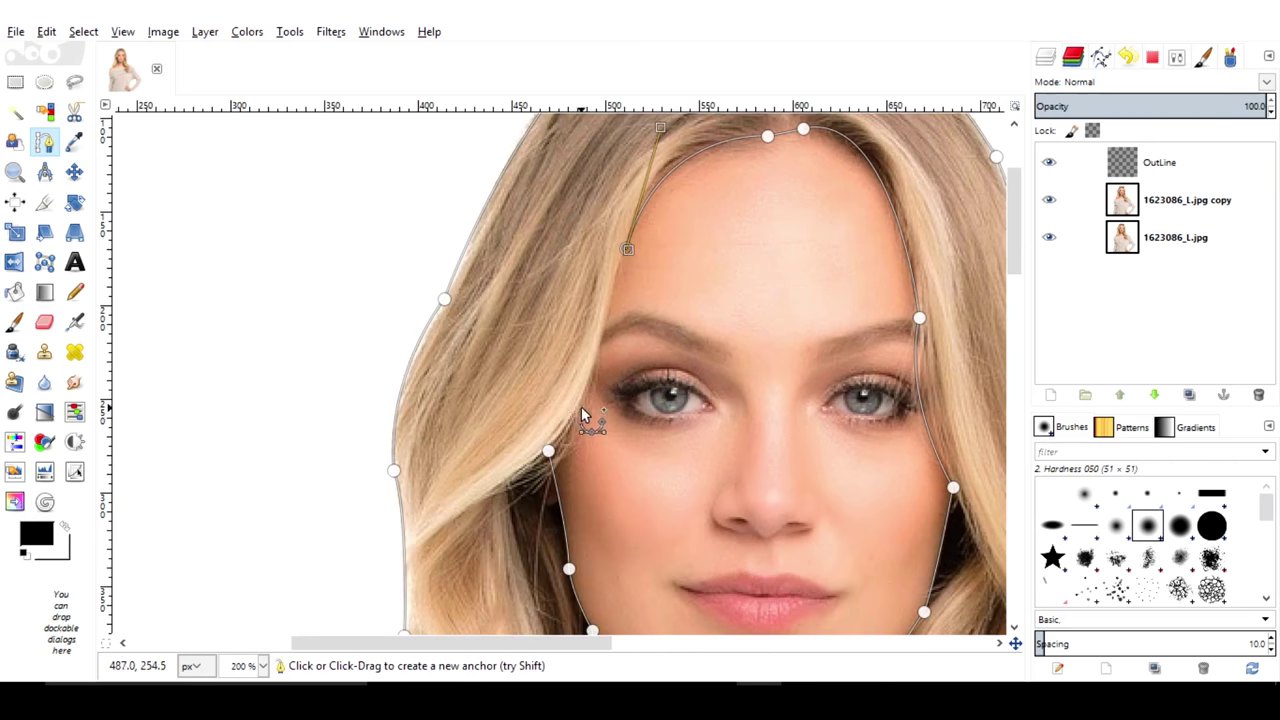
{"action": "left_click", "coordinate": [573, 419]}
{"action": "left_click", "coordinate": [561, 436]}
{"action": "left_click", "coordinate": [549, 452]}
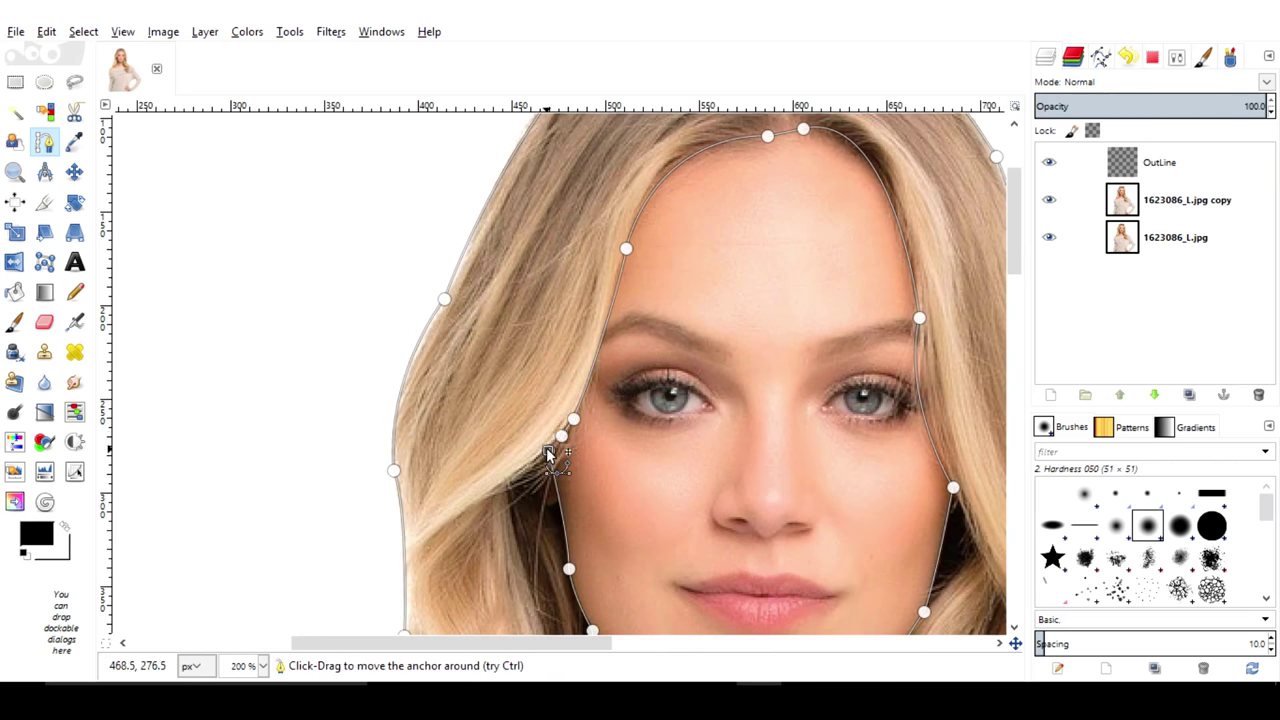
{"action": "scroll", "coordinate": [739, 467], "scroll_direction": "down", "scroll_amount": 2, "text": "ctrl"}
{"action": "scroll", "coordinate": [739, 467], "scroll_direction": "down", "scroll_amount": 1, "text": "ctrl"}
{"action": "scroll", "coordinate": [768, 497], "scroll_direction": "down", "scroll_amount": 3}
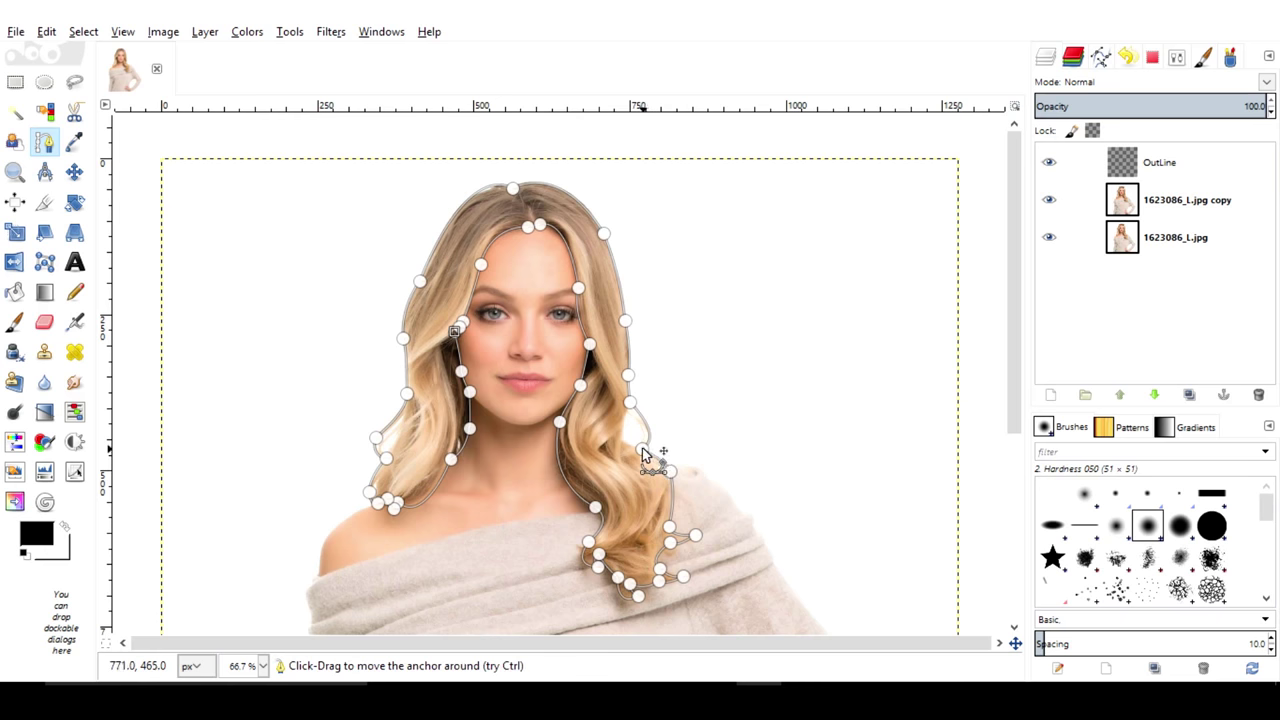
Pull the right hair-edge segment outward, add an anchor by the neck and bend it to fit the curls
{"action": "scroll", "coordinate": [644, 427], "scroll_direction": "up", "scroll_amount": 1, "text": "ctrl"}
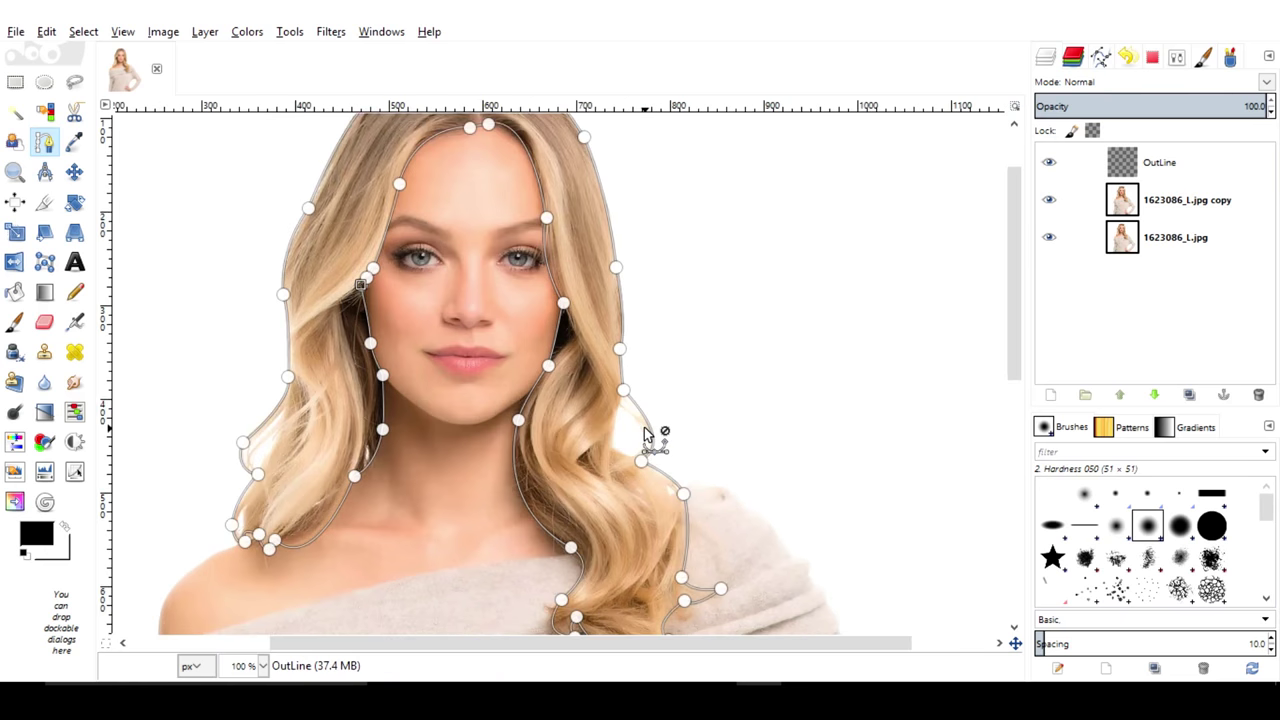
{"action": "scroll", "coordinate": [644, 427], "scroll_direction": "up", "scroll_amount": 1, "text": "ctrl"}
{"action": "left_click_drag", "start_coordinate": [644, 436], "coordinate": [611, 423]}
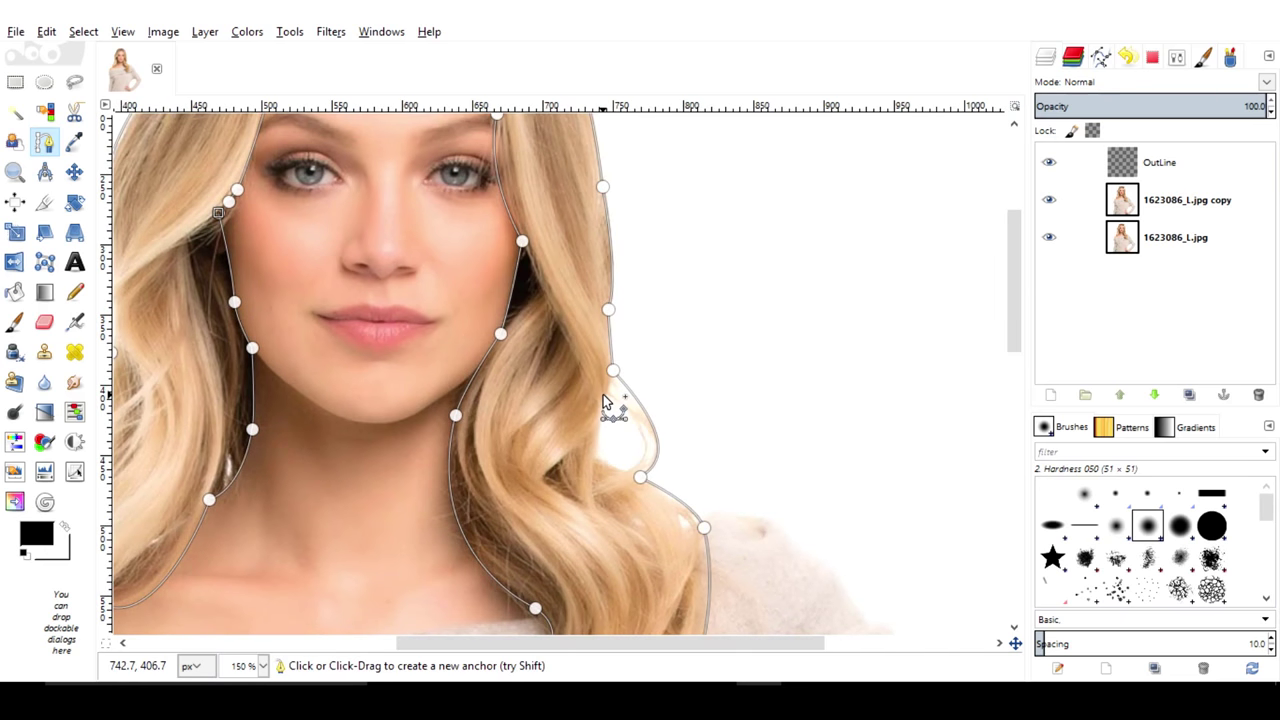
{"action": "left_click", "coordinate": [605, 394], "text": "shift"}
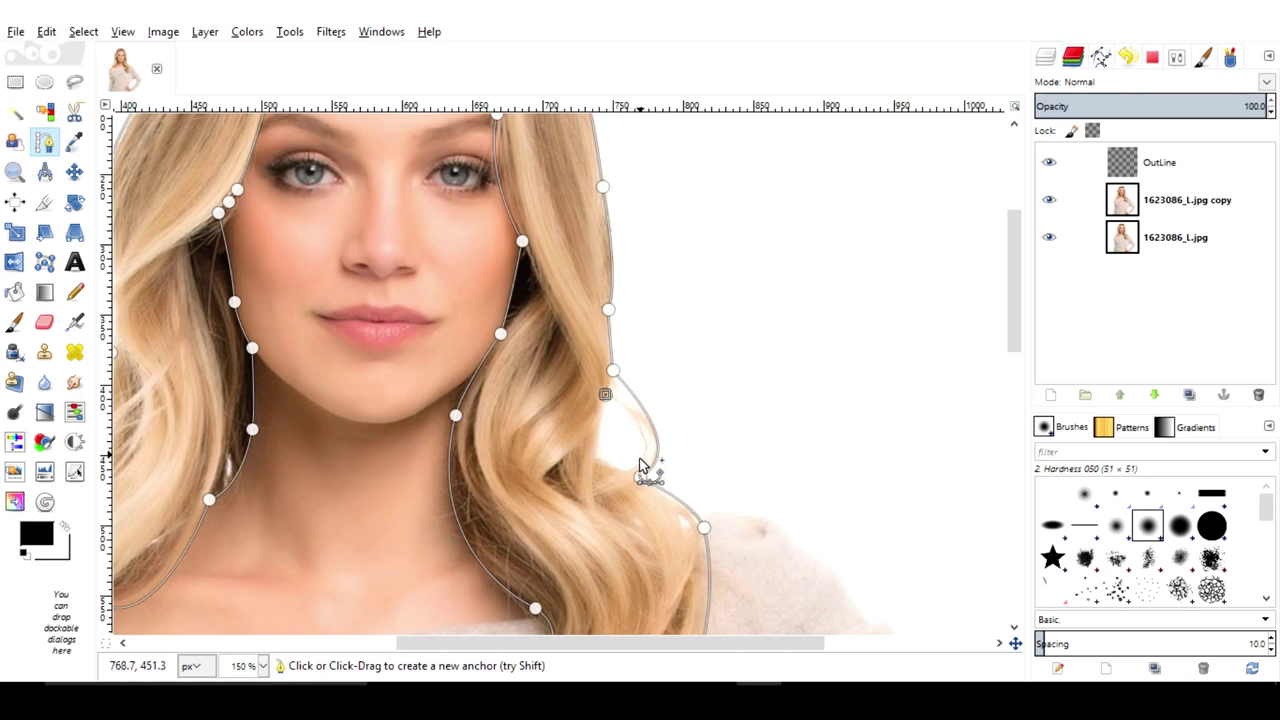
{"action": "mouse_move", "coordinate": [603, 482]}
{"action": "left_mouse_down"}
{"action": "mouse_move", "coordinate": [591, 500]}
{"action": "mouse_move", "coordinate": [628, 470]}
{"action": "left_mouse_up"}
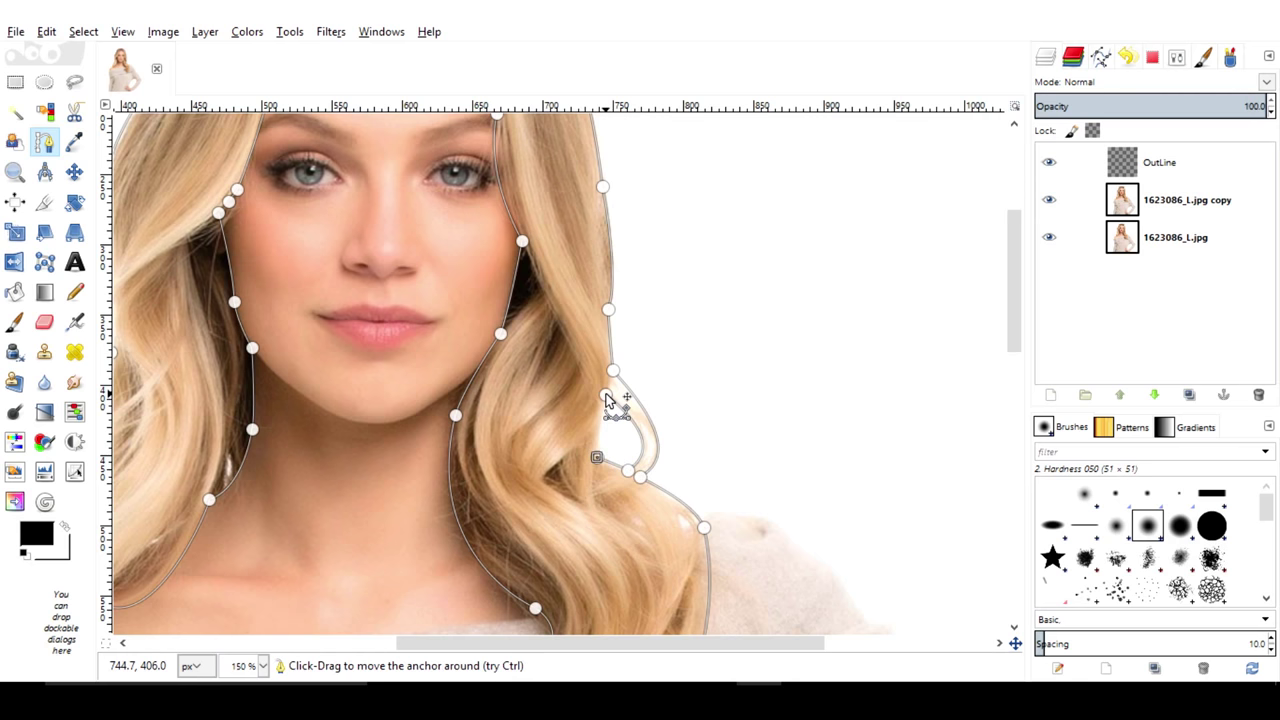
{"action": "scroll", "coordinate": [728, 432], "scroll_direction": "down", "scroll_amount": 2}
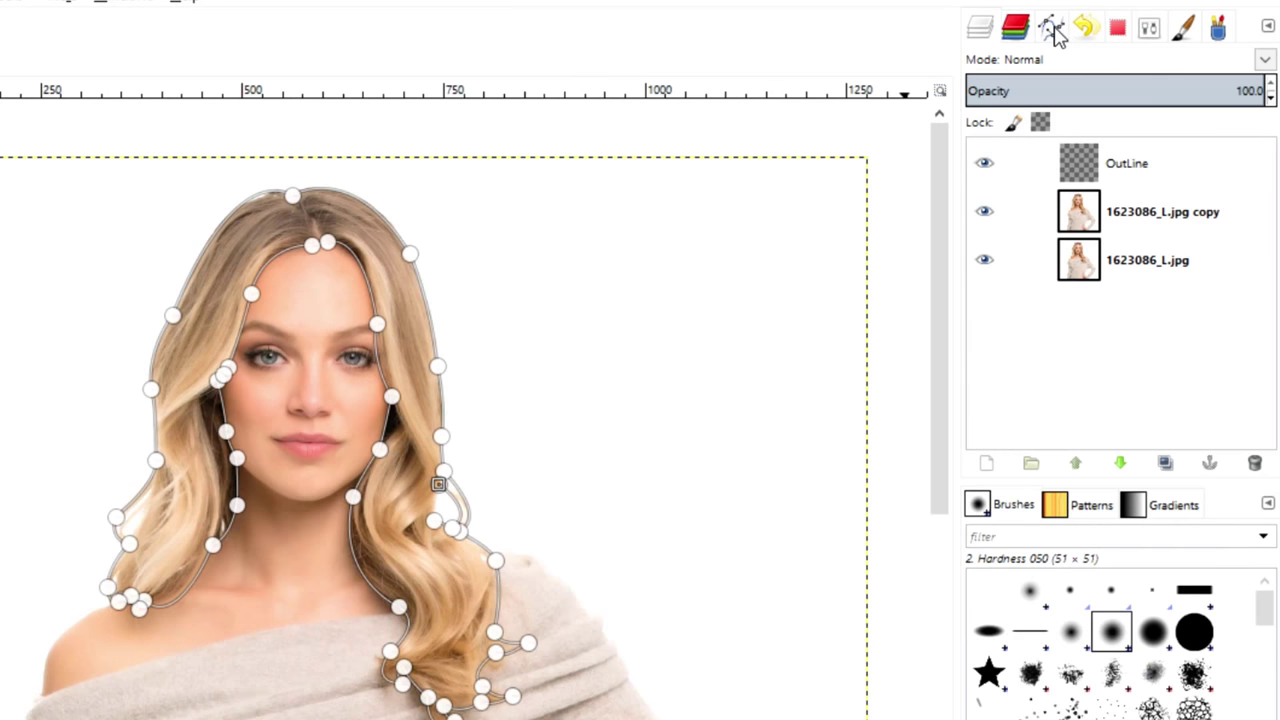
Stroke the hair-and-face path on OutLine with a 3 px solid-colour line
{"action": "left_click", "coordinate": [1052, 30]}
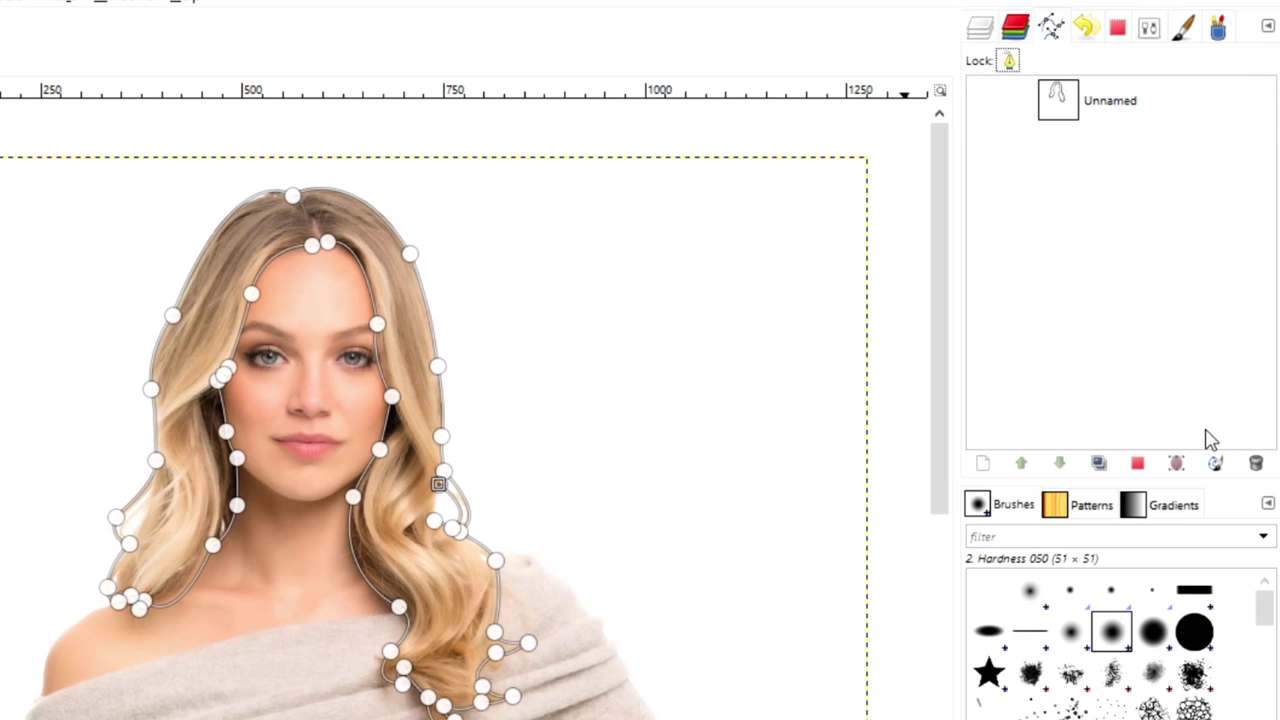
{"action": "left_click", "coordinate": [1215, 463]}
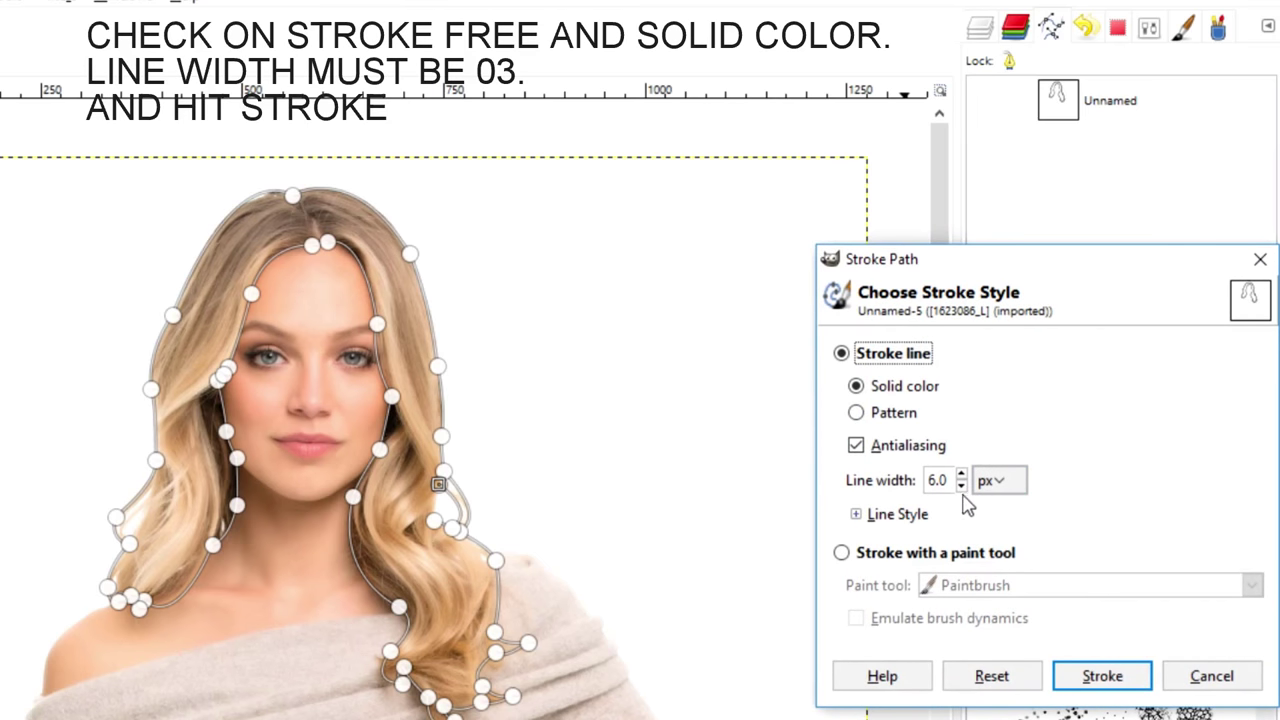
{"action": "left_click_drag", "start_coordinate": [947, 481], "coordinate": [902, 490]}
{"action": "type", "text": "3"}
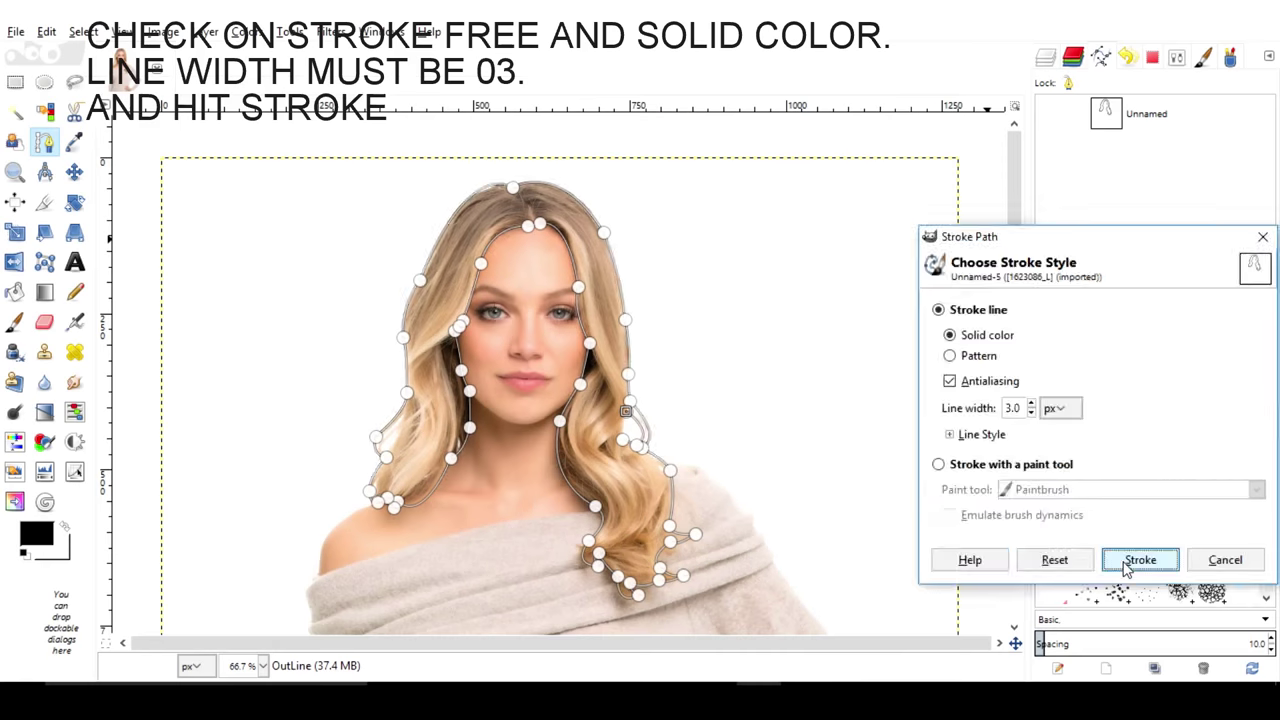
{"action": "left_click", "coordinate": [1138, 560]}
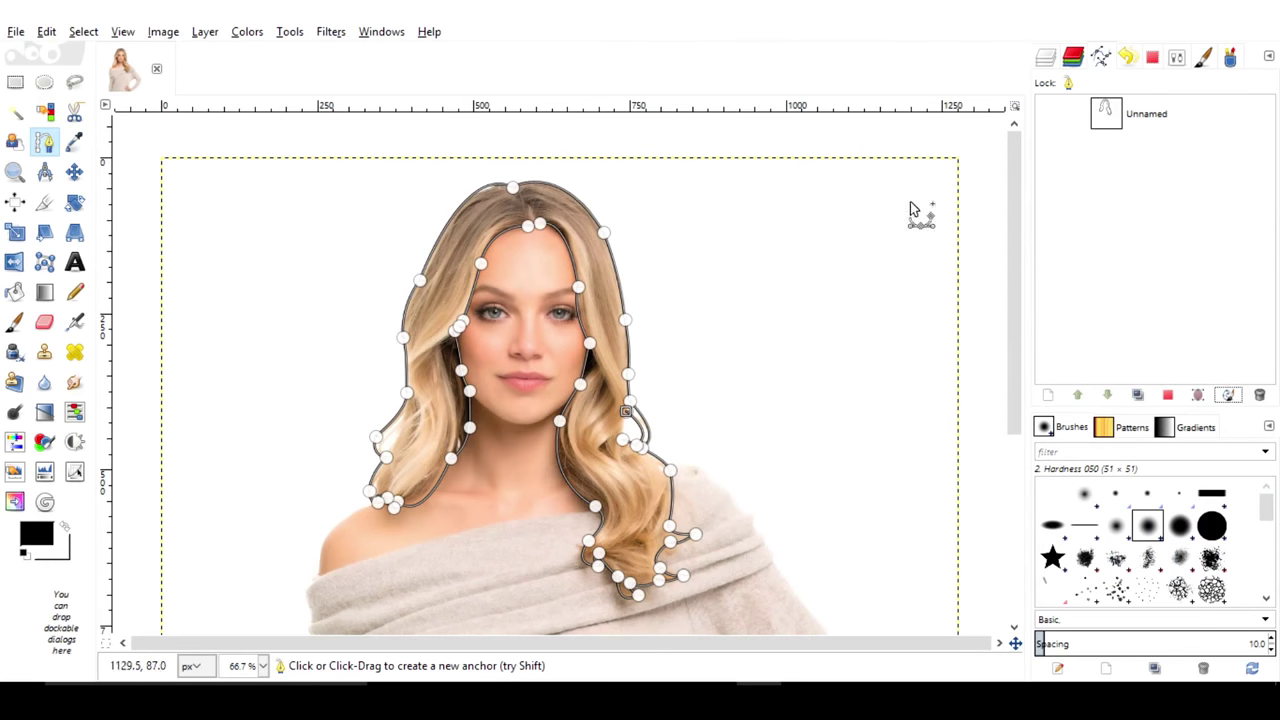
Show the Layers list and switch from path editing to Rectangle Select
{"action": "left_click", "coordinate": [1046, 58]}
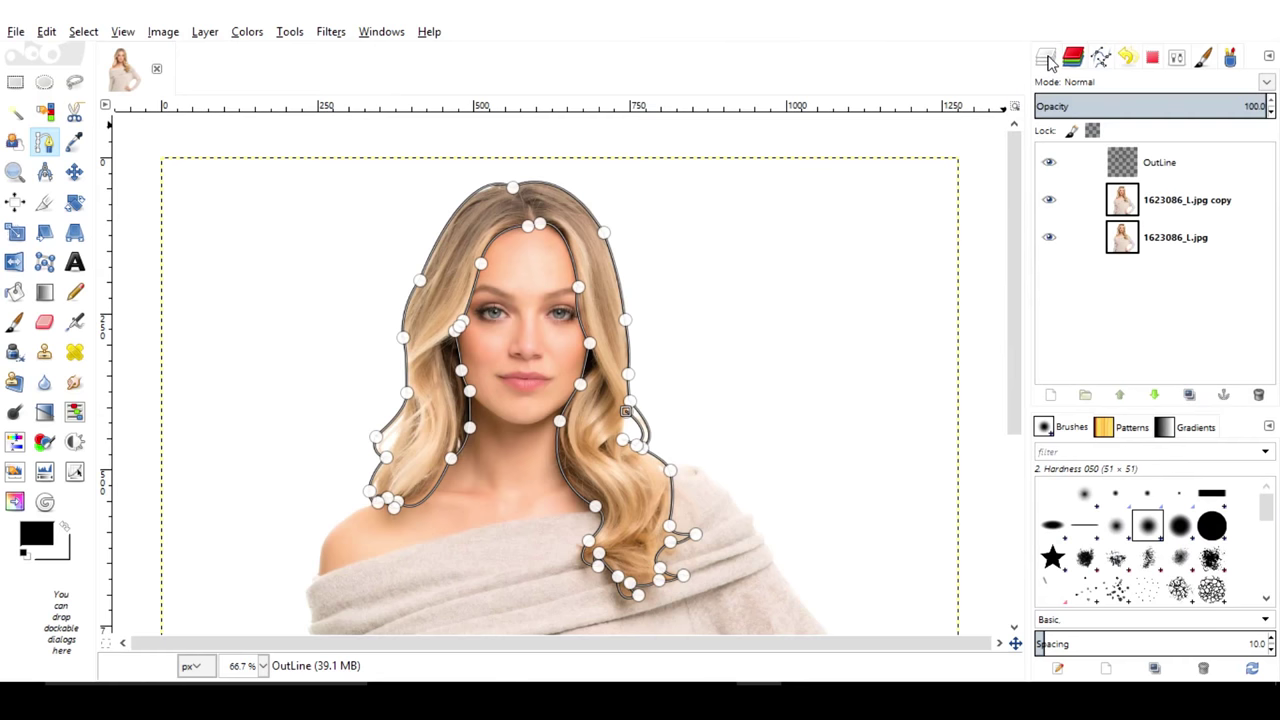
{"action": "scroll", "coordinate": [740, 353], "scroll_direction": "up", "scroll_amount": 1, "text": "ctrl"}
{"action": "scroll", "coordinate": [740, 353], "scroll_direction": "up", "scroll_amount": 1, "text": "ctrl"}
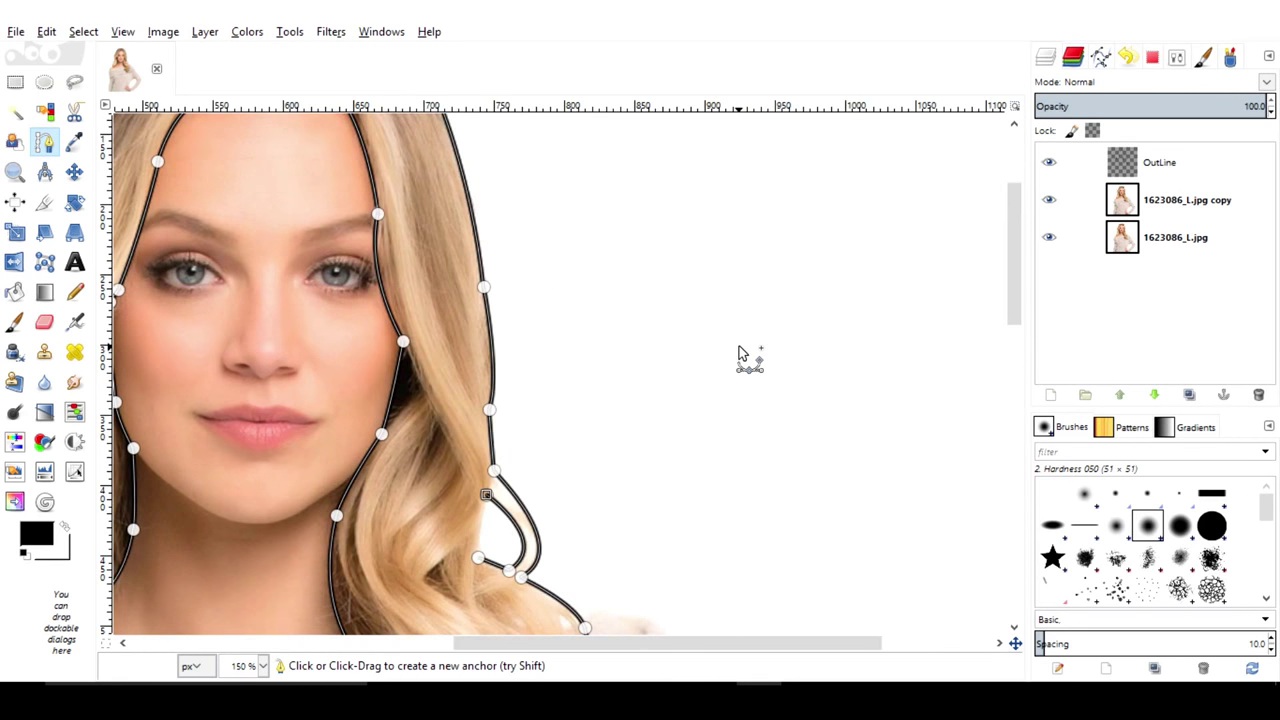
{"action": "right_click", "coordinate": [740, 353]}
{"action": "mouse_move", "coordinate": [781, 404]}
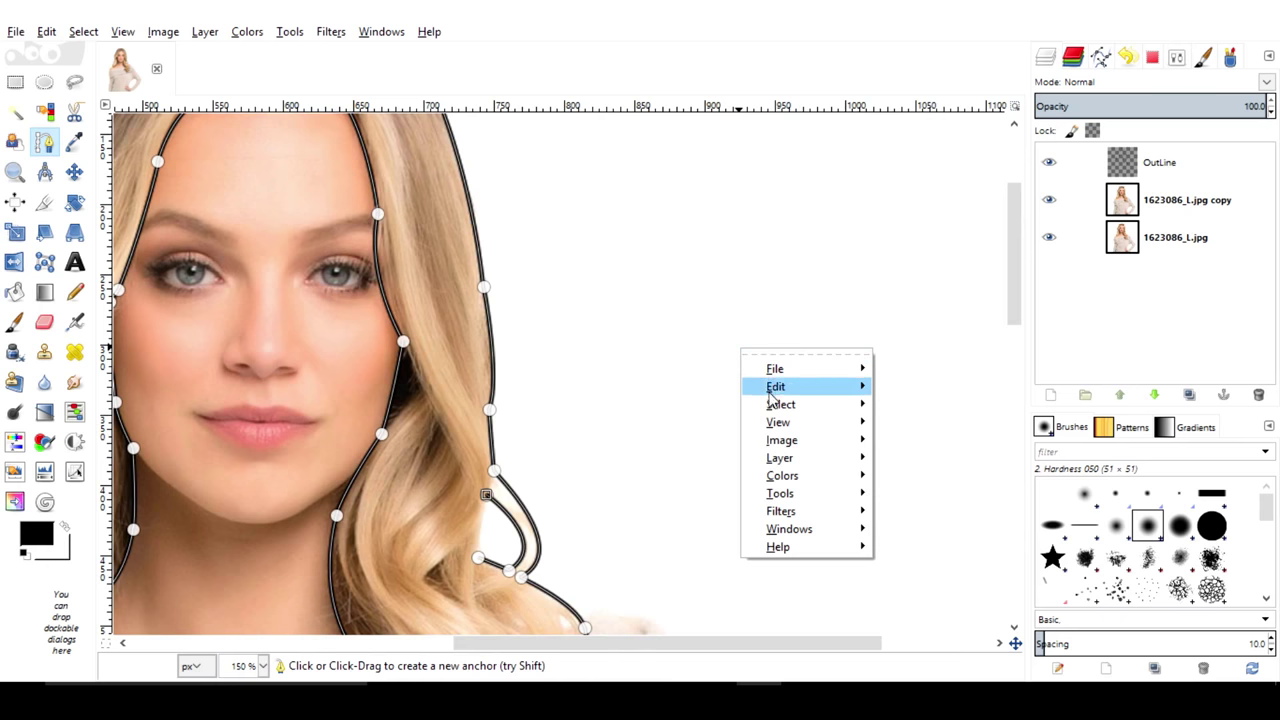
{"action": "key", "text": "Escape"}
{"action": "key", "text": "Escape"}
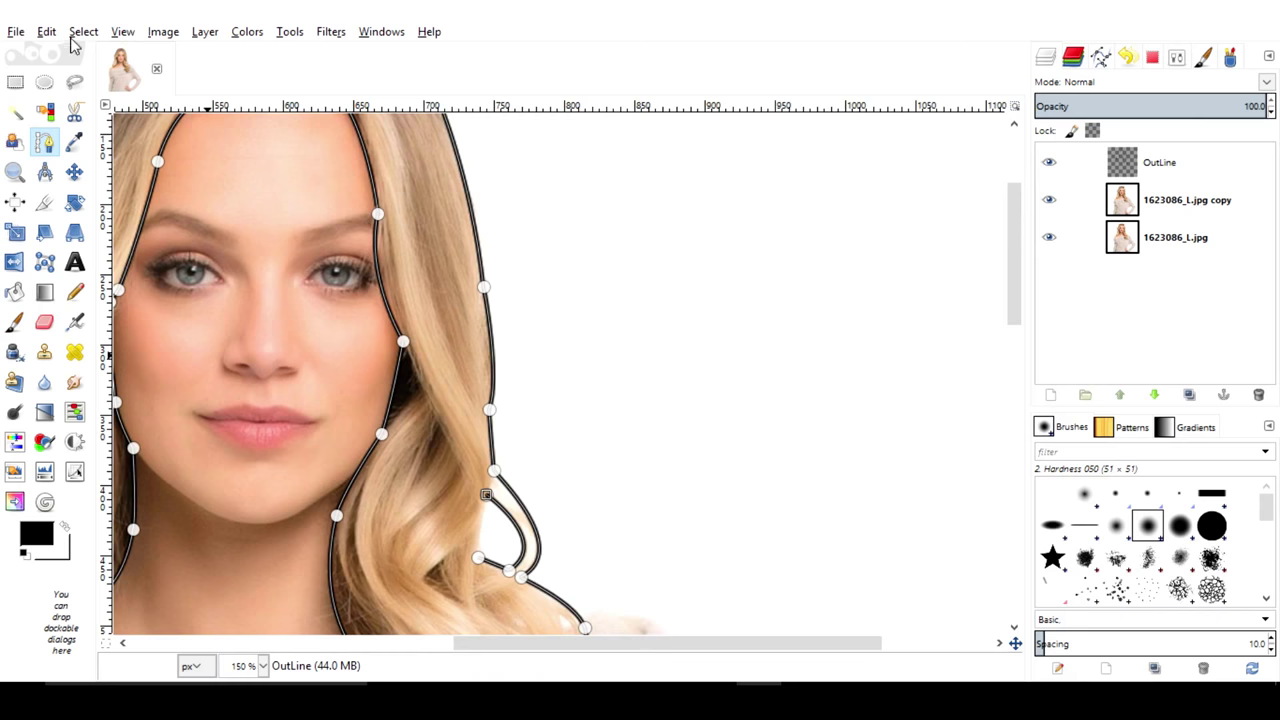
{"action": "left_click", "coordinate": [15, 82]}
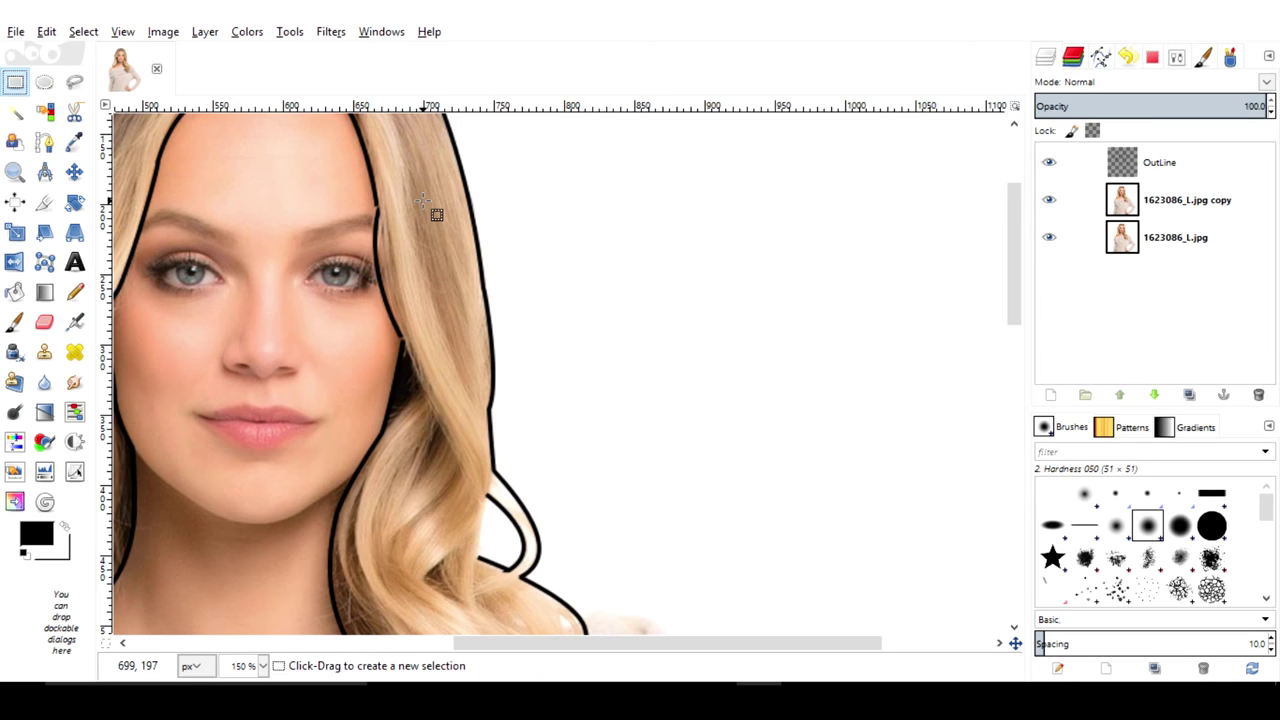
{"action": "scroll", "coordinate": [425, 200], "scroll_direction": "down", "scroll_amount": 2}
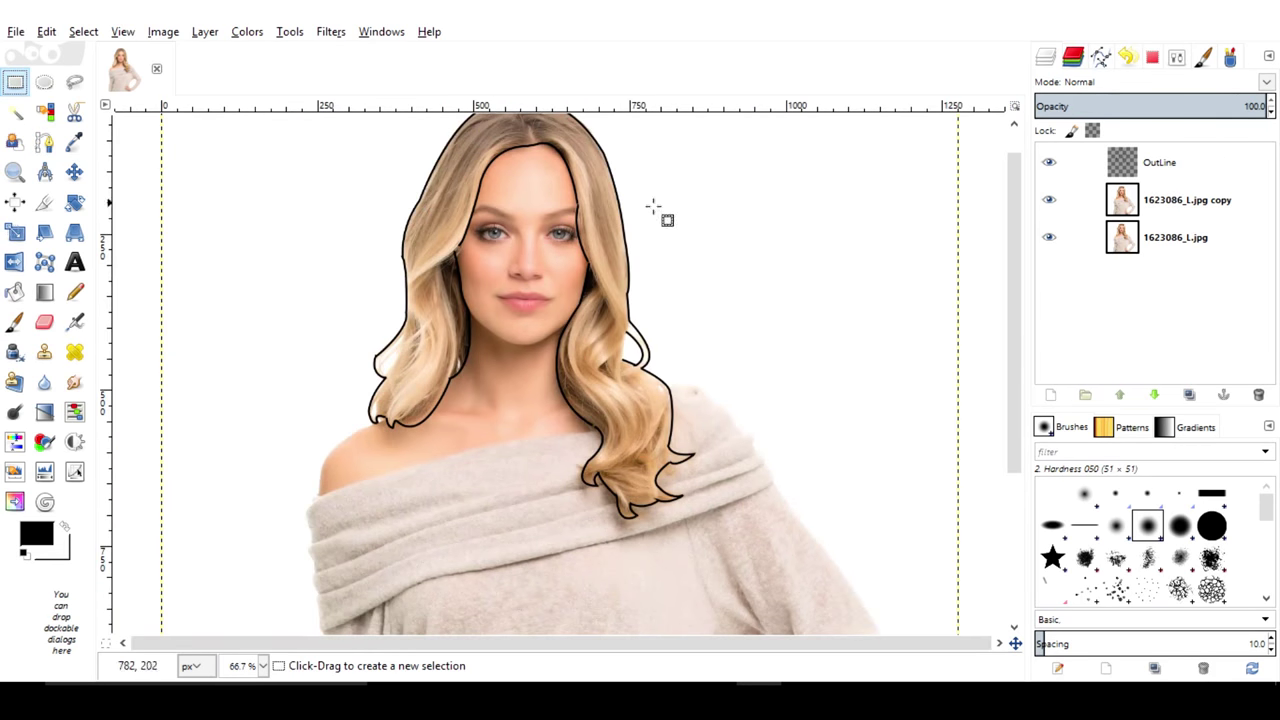
Hide both photo layers and add a white-filled layer at the bottom of the stack
{"action": "left_click", "coordinate": [1048, 200]}
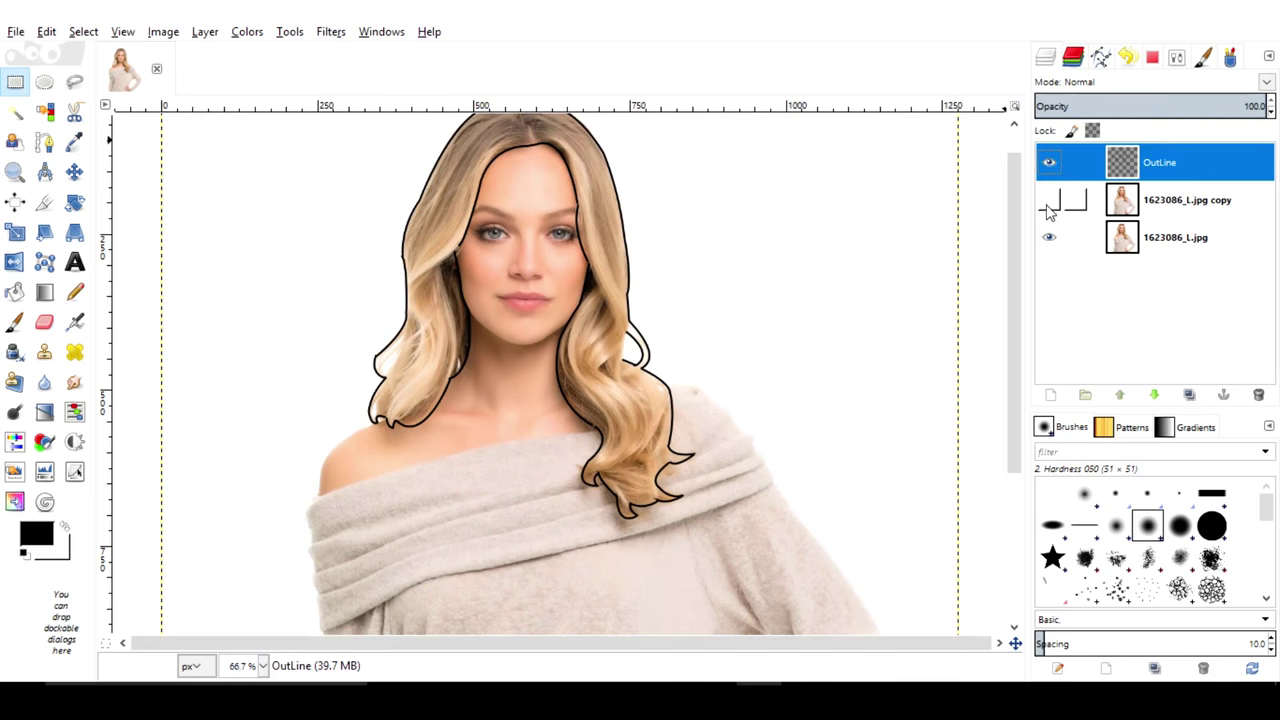
{"action": "left_click", "coordinate": [1048, 237]}
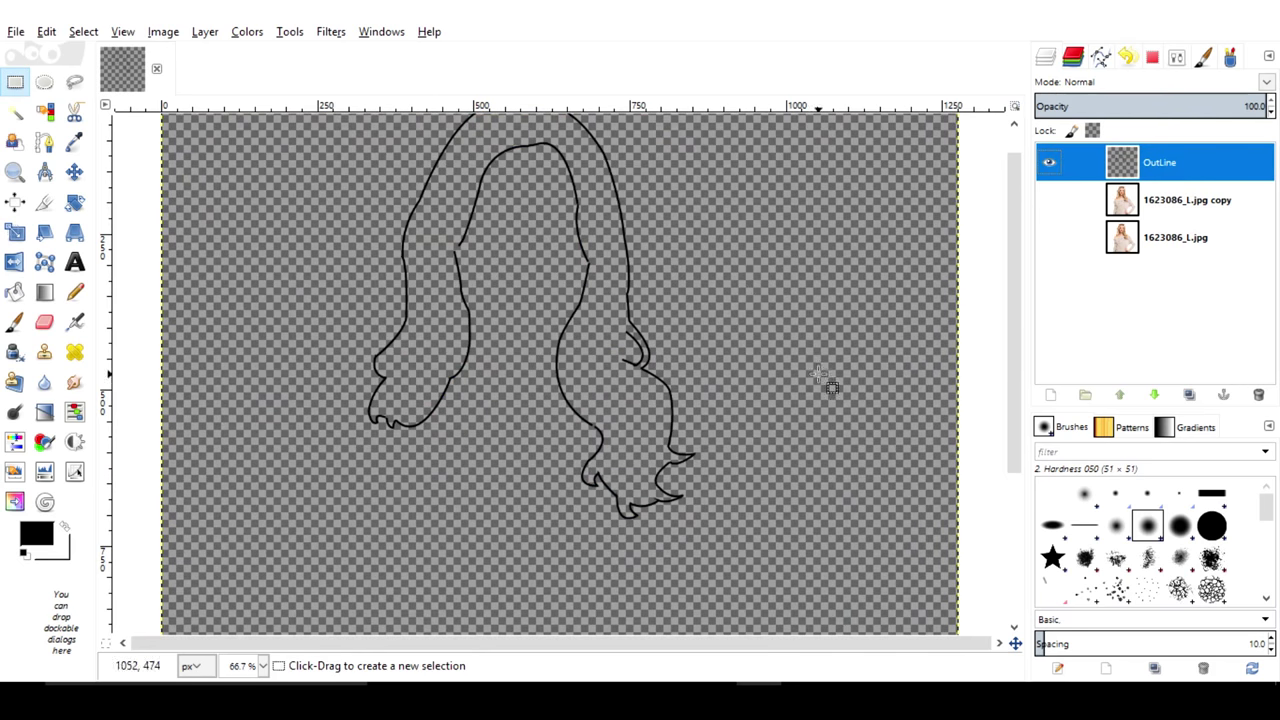
{"action": "left_click", "coordinate": [1046, 395]}
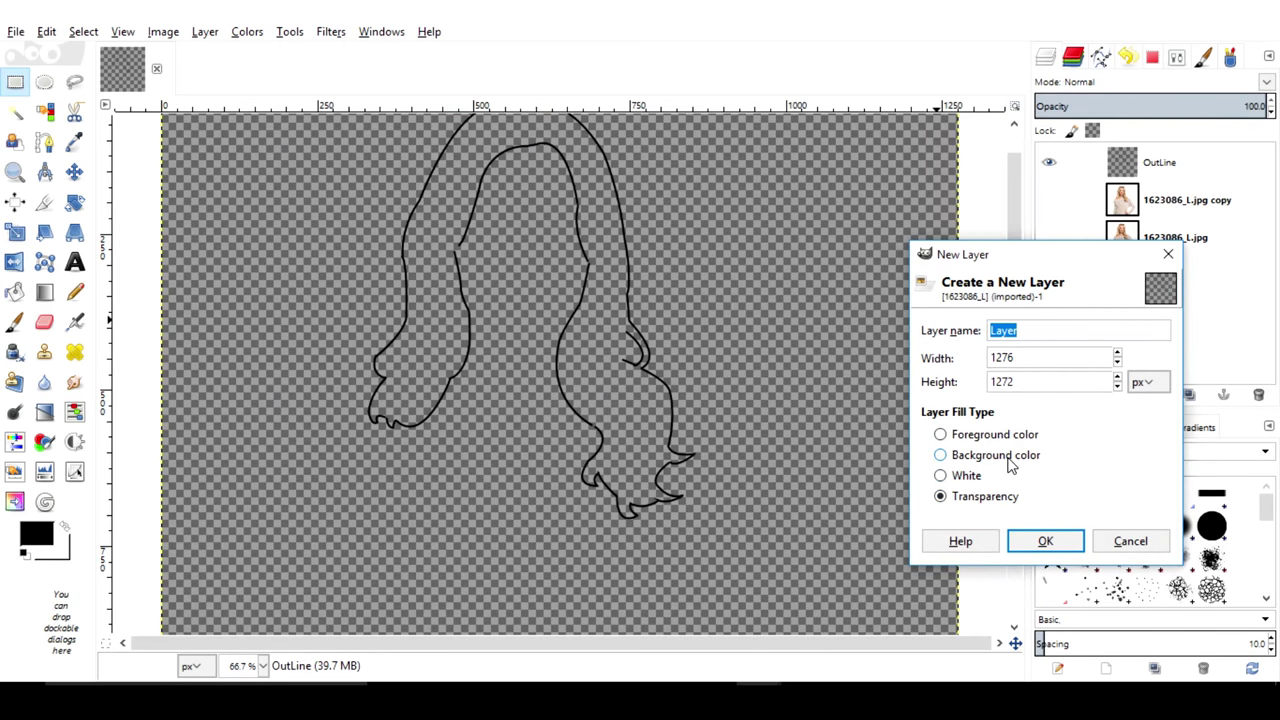
{"action": "left_click", "coordinate": [955, 476]}
{"action": "left_click", "coordinate": [1038, 540]}
{"action": "left_click_drag", "start_coordinate": [1220, 171], "coordinate": [1201, 294]}
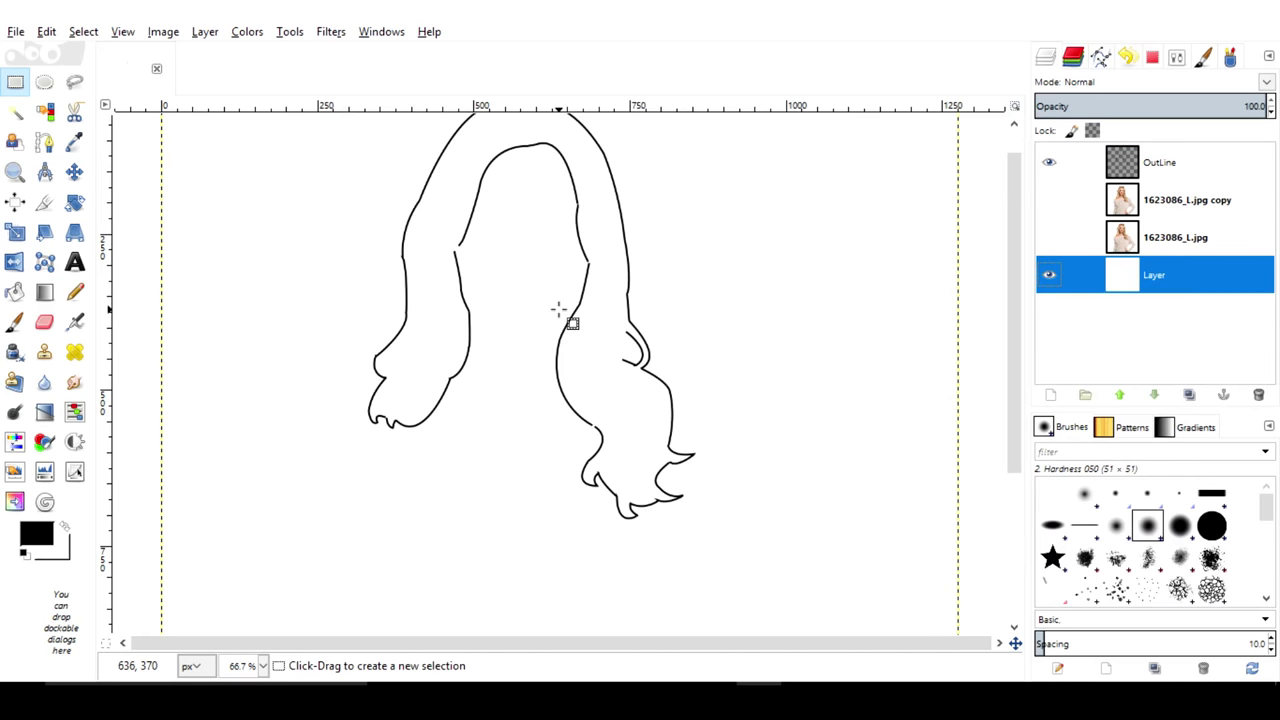
{"action": "scroll", "coordinate": [558, 310], "scroll_direction": "up", "scroll_amount": 1}
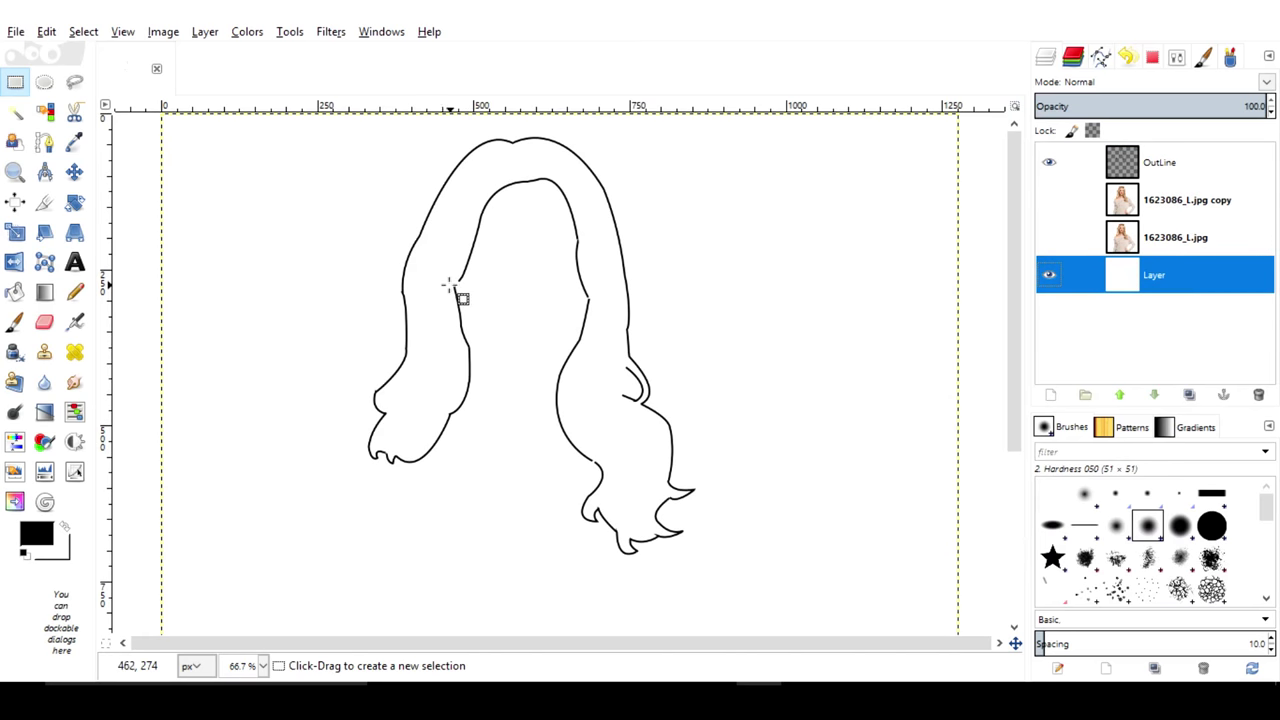
{"action": "scroll", "coordinate": [448, 286], "scroll_direction": "up", "scroll_amount": 2}
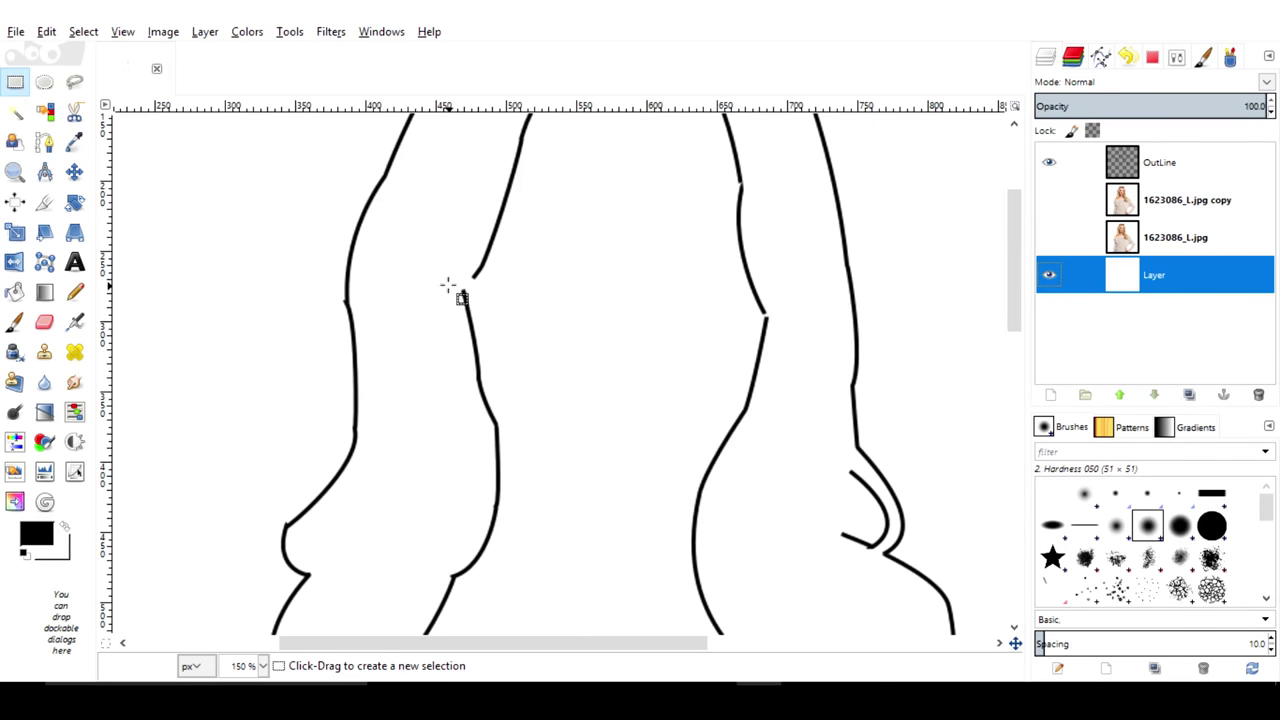
{"action": "scroll", "coordinate": [448, 286], "scroll_direction": "up", "scroll_amount": 1}
{"action": "scroll", "coordinate": [448, 286], "scroll_direction": "up", "scroll_amount": 1}
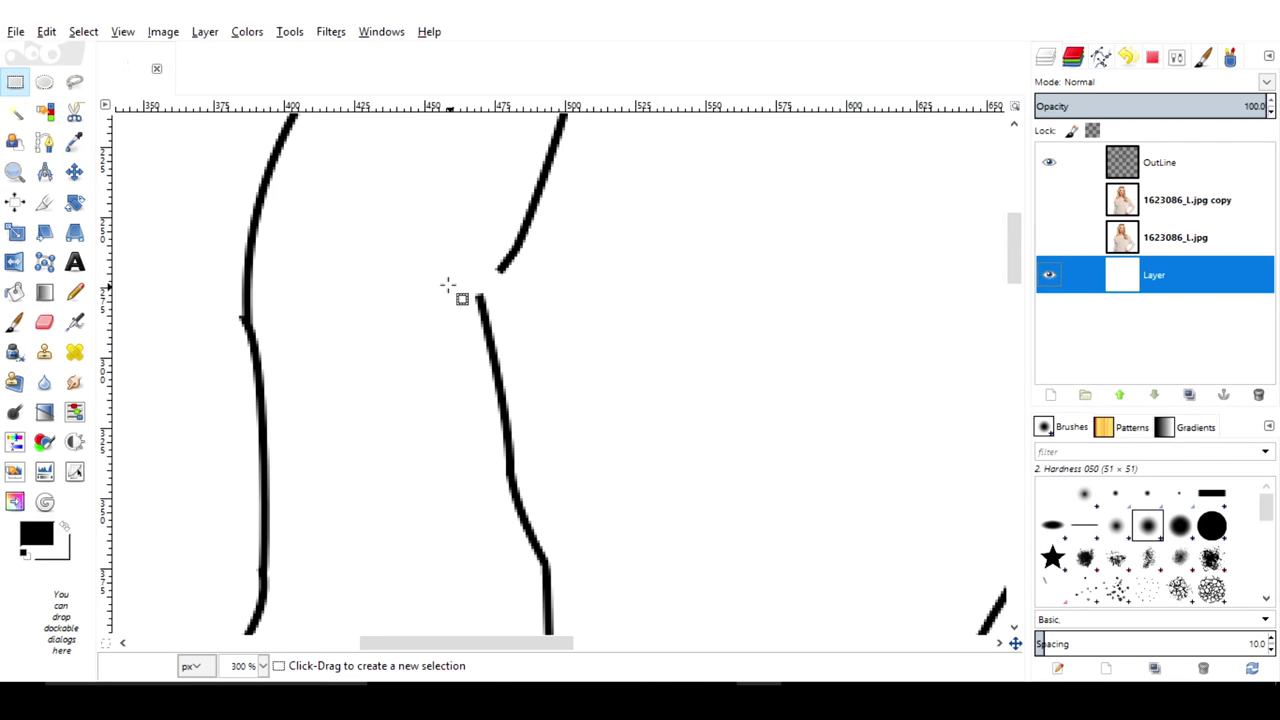
Set up the Paintbrush with the Hardness 025 brush at size 3, undoing stray strokes
{"action": "left_click", "coordinate": [14, 323]}
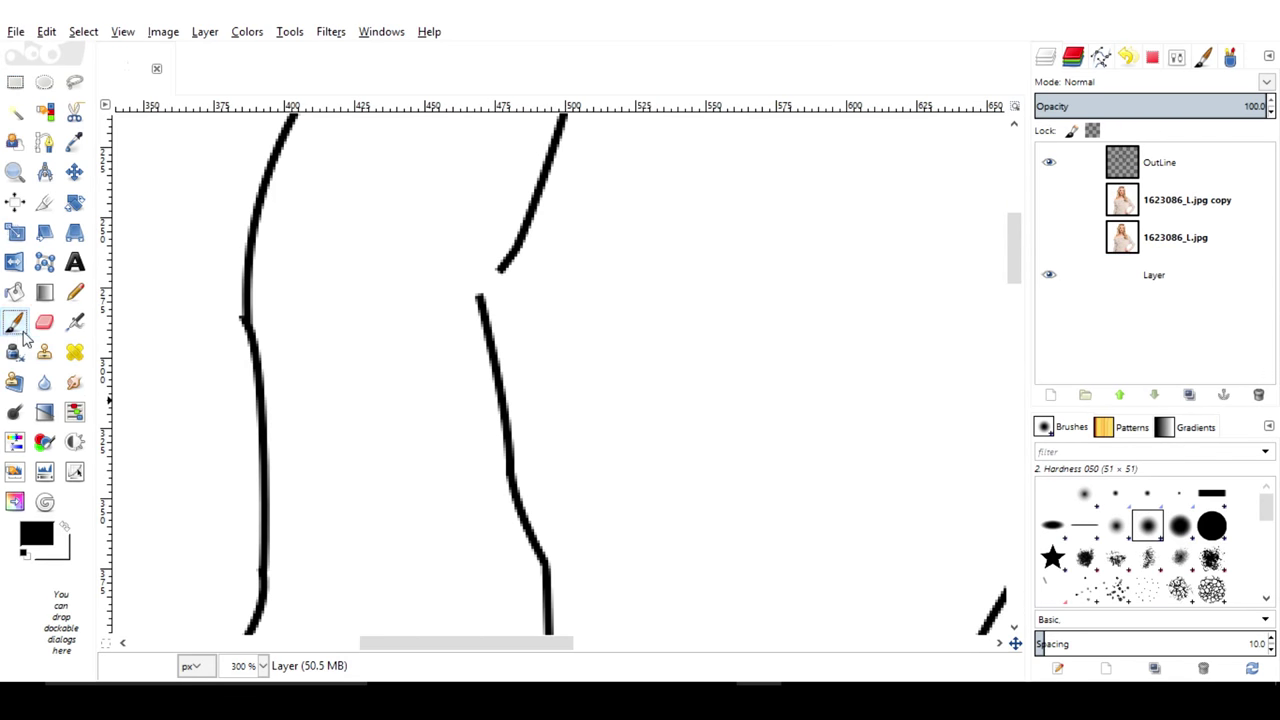
{"action": "left_click", "coordinate": [1116, 525]}
{"action": "left_click_drag", "start_coordinate": [714, 400], "coordinate": [1178, 85]}
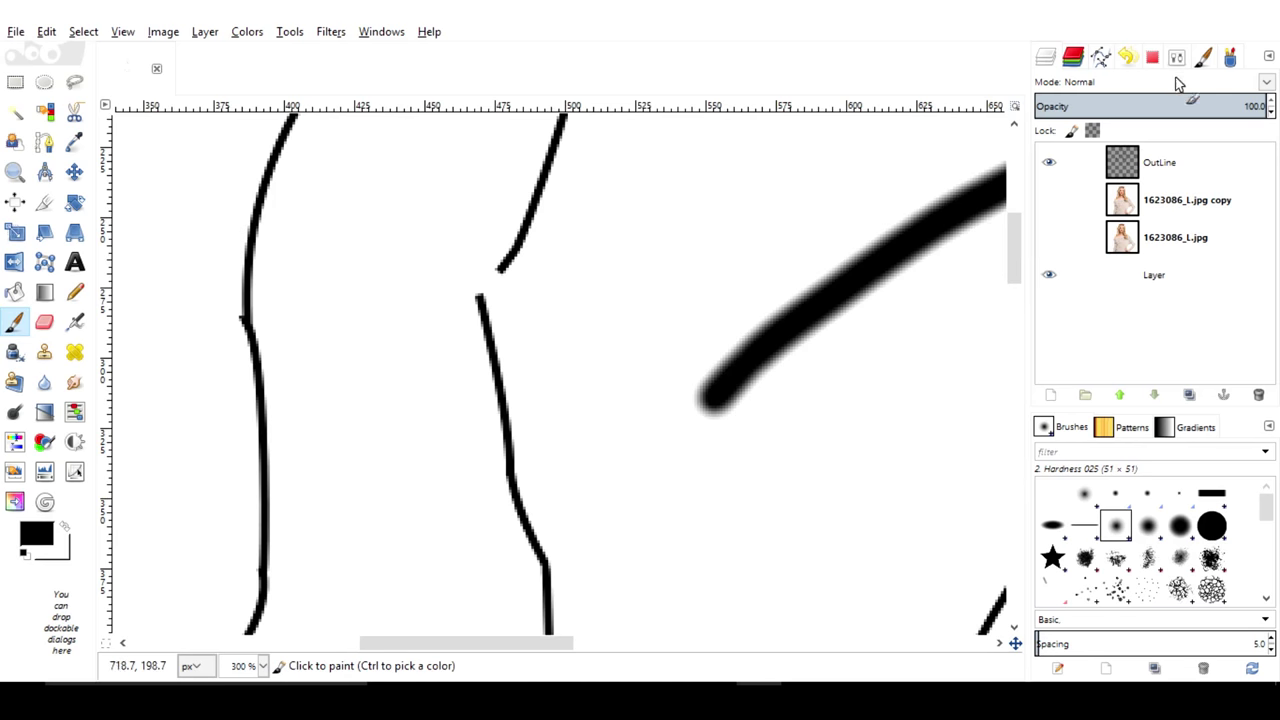
{"action": "left_click_drag", "start_coordinate": [1005, 200], "coordinate": [771, 429]}
{"action": "key", "text": "ctrl+z"}
{"action": "key", "text": "ctrl+z"}
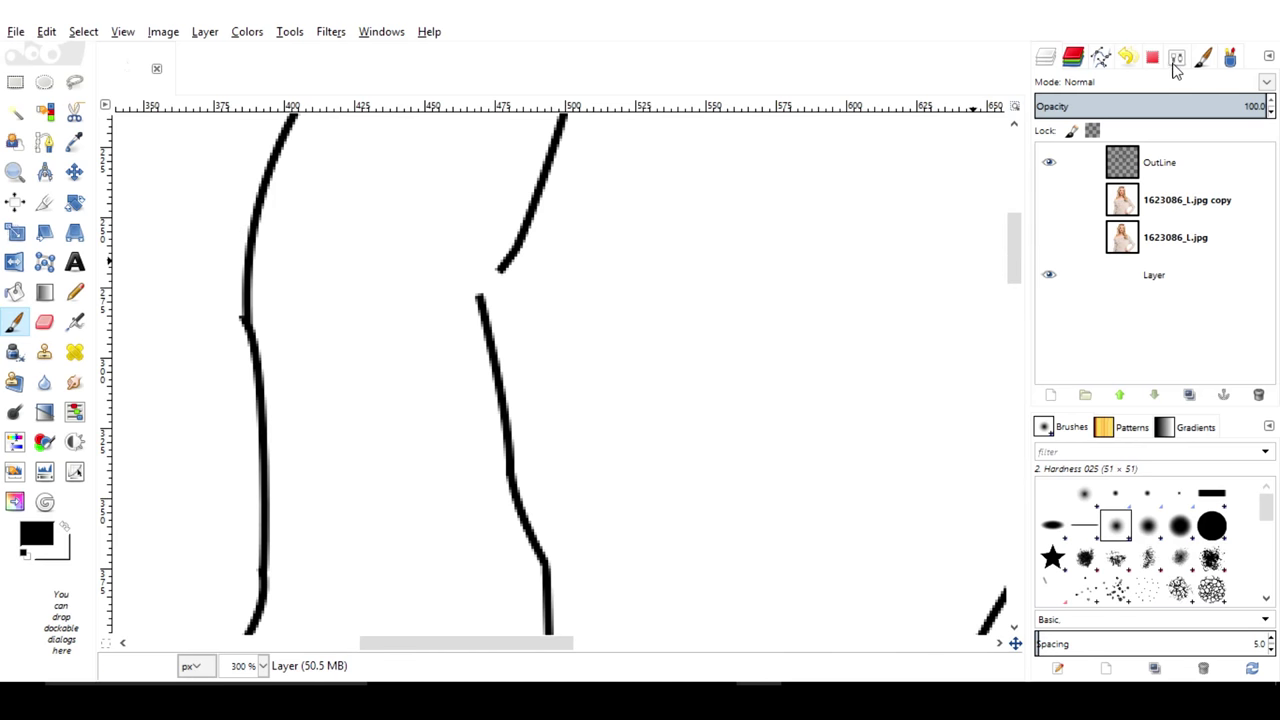
{"action": "left_click", "coordinate": [1176, 60]}
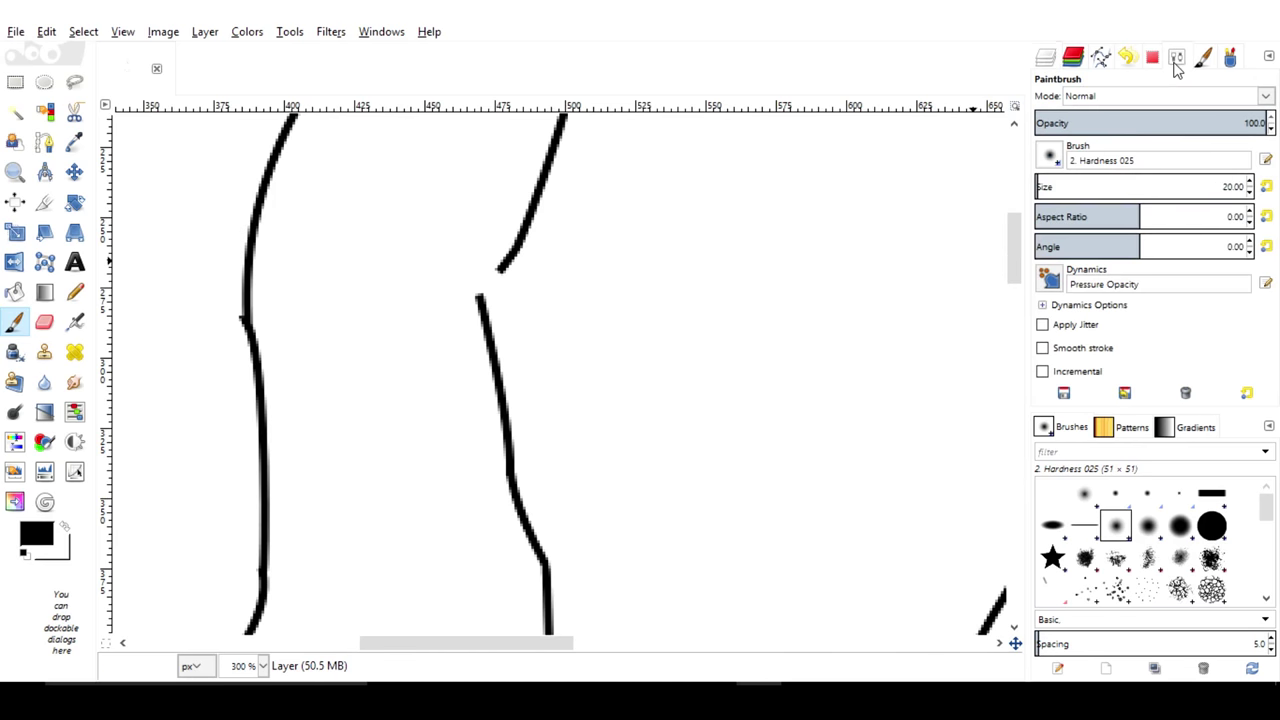
{"action": "key", "text": "ctrl+z"}
{"action": "triple_click", "coordinate": [1233, 186]}
{"action": "type", "text": "3"}
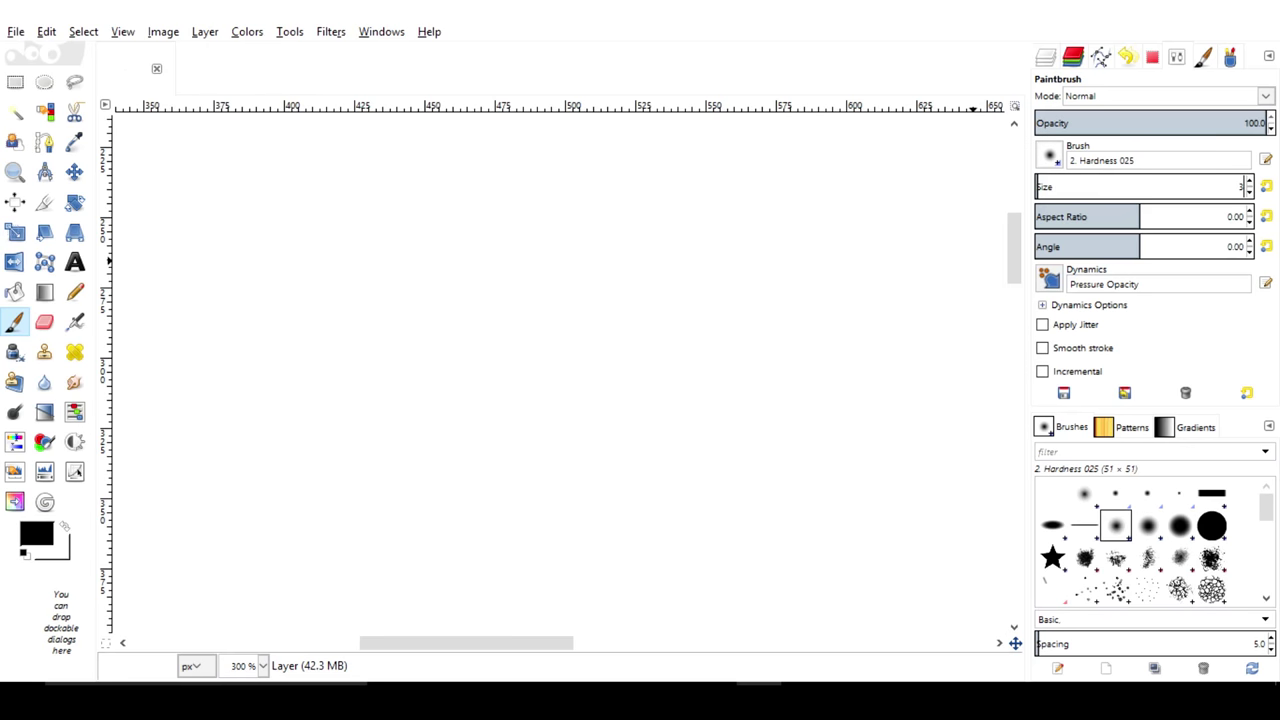
{"action": "key", "text": "Return"}
Move the white layer back to the bottom and bridge the gap in the hair outline
{"action": "left_click", "coordinate": [1046, 62]}
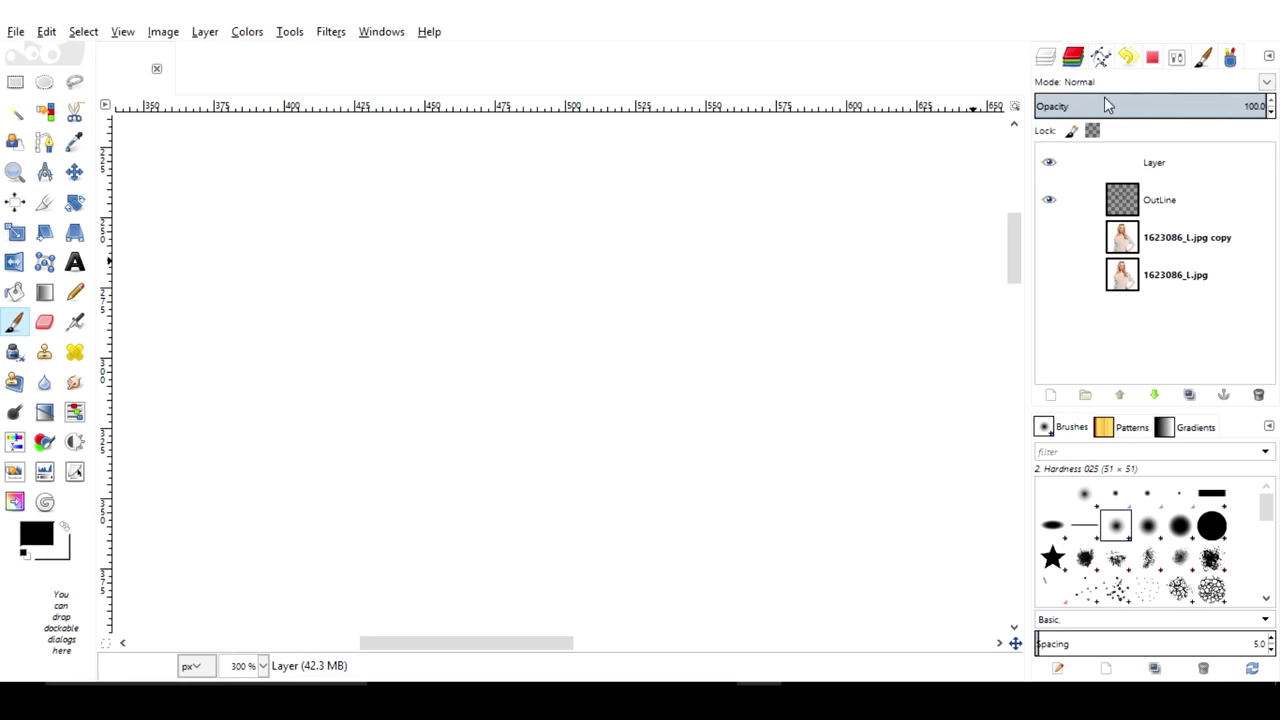
{"action": "left_click_drag", "start_coordinate": [1136, 162], "coordinate": [1140, 294]}
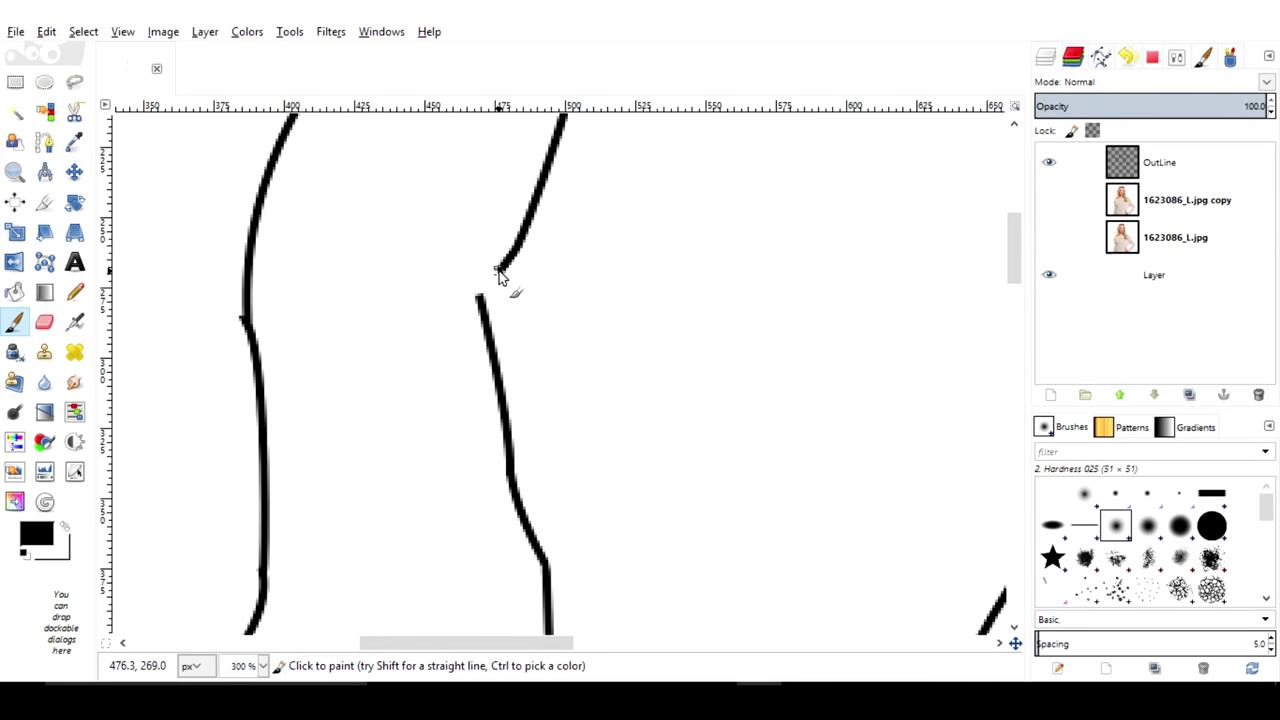
{"action": "left_click_drag", "start_coordinate": [498, 272], "coordinate": [479, 297]}
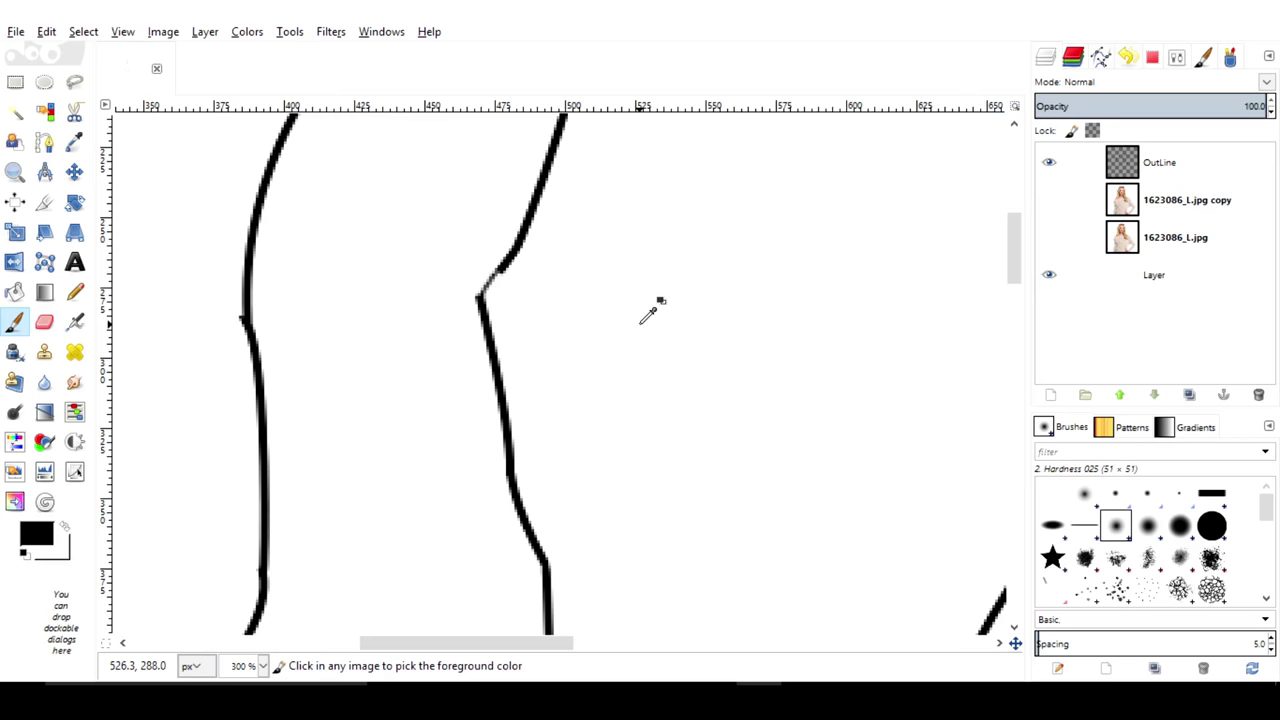
{"action": "scroll", "coordinate": [645, 305], "scroll_direction": "down", "scroll_amount": 1, "text": "ctrl"}
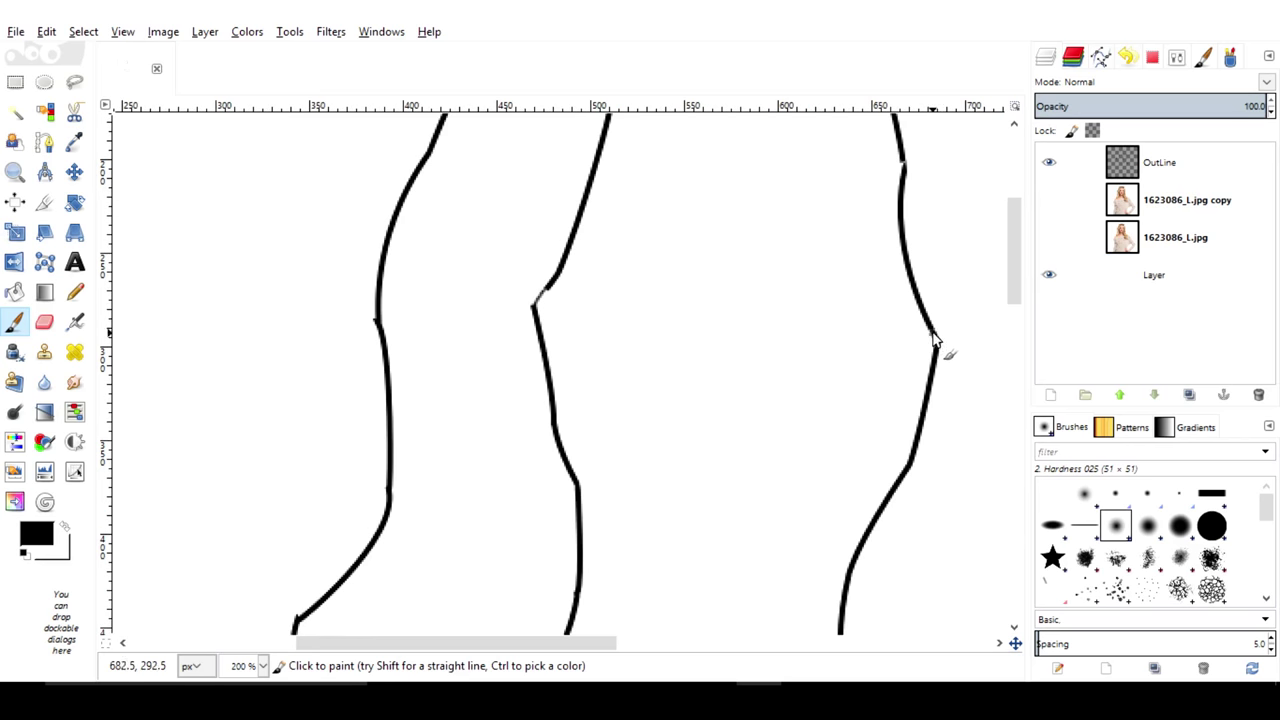
{"action": "scroll", "coordinate": [940, 345], "scroll_direction": "down", "scroll_amount": 1, "text": "ctrl"}
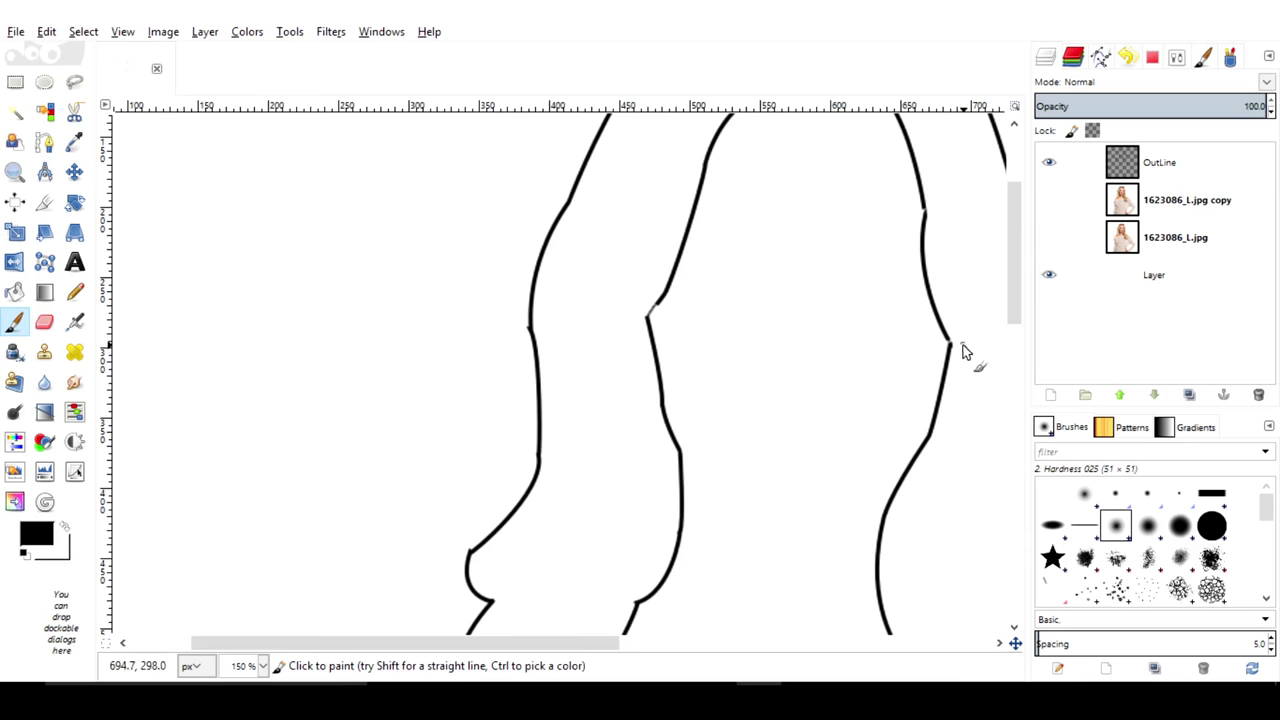
{"action": "scroll", "coordinate": [727, 492], "scroll_direction": "down", "scroll_amount": 2, "text": "ctrl"}
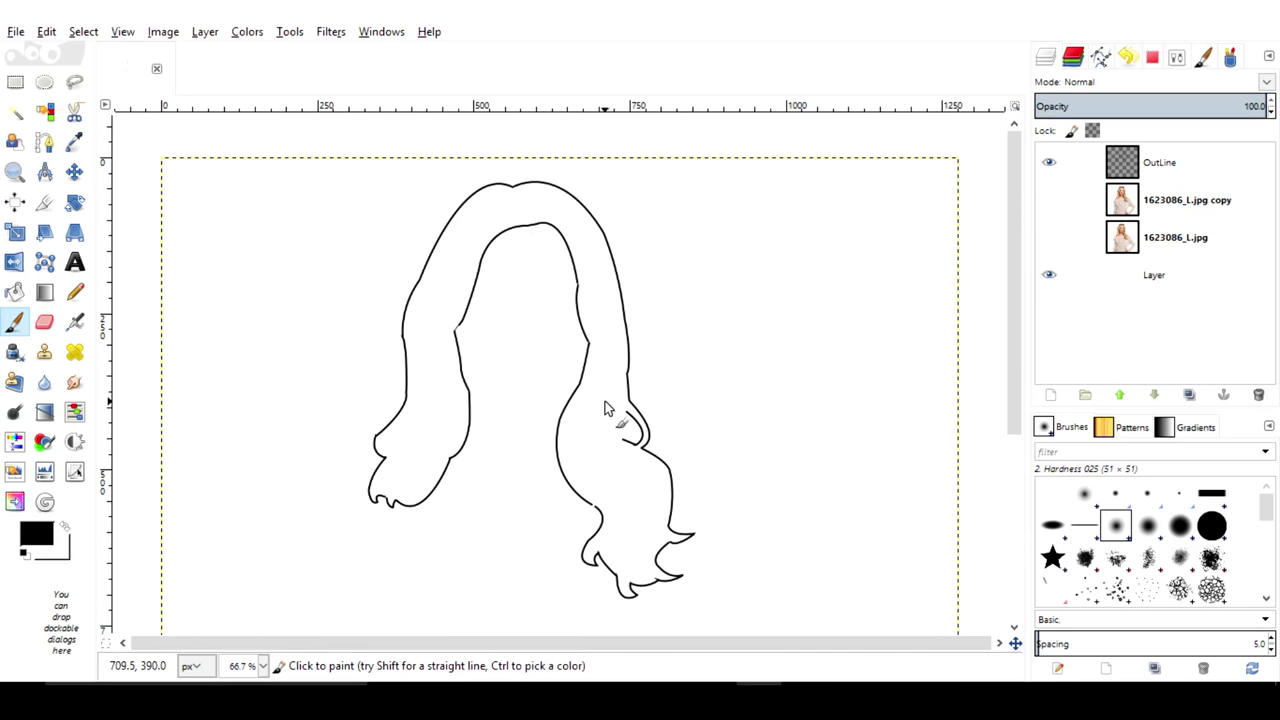
{"action": "scroll", "coordinate": [612, 498], "scroll_direction": "up", "scroll_amount": 1, "text": "ctrl"}
{"action": "scroll", "coordinate": [610, 499], "scroll_direction": "up", "scroll_amount": 1, "text": "ctrl"}
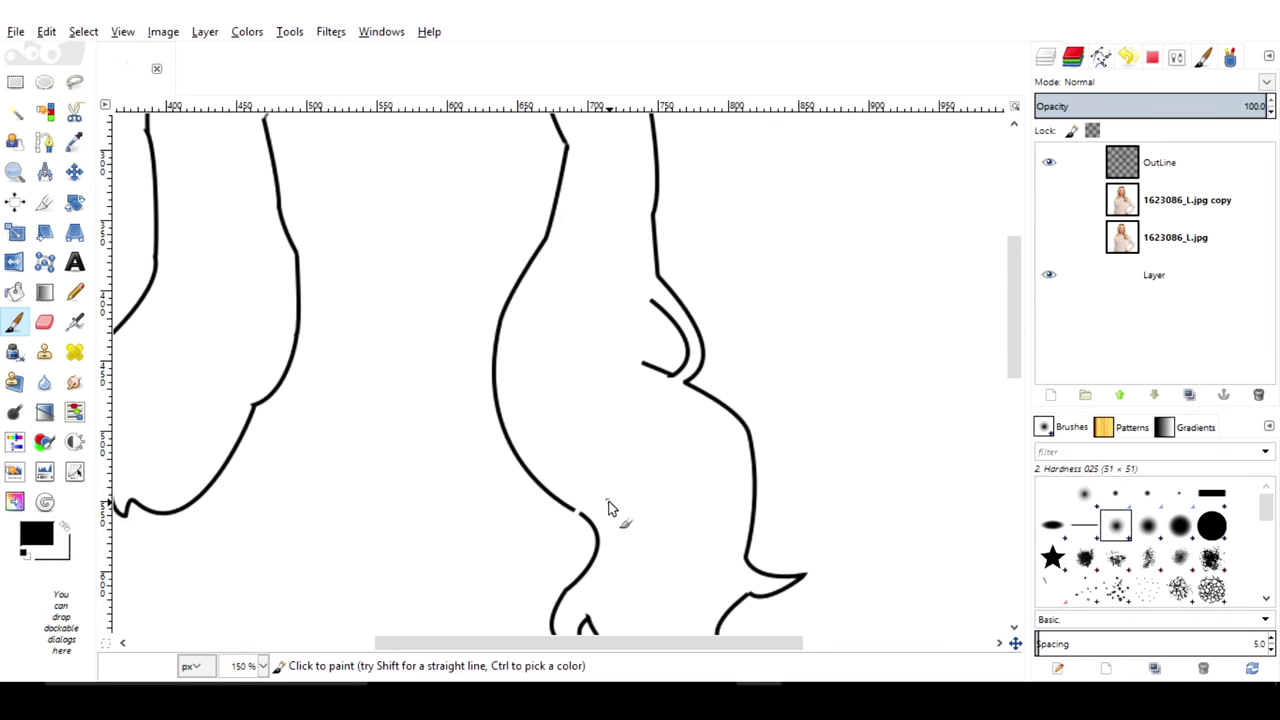
{"action": "scroll", "coordinate": [610, 500], "scroll_direction": "up", "scroll_amount": 1, "text": "ctrl"}
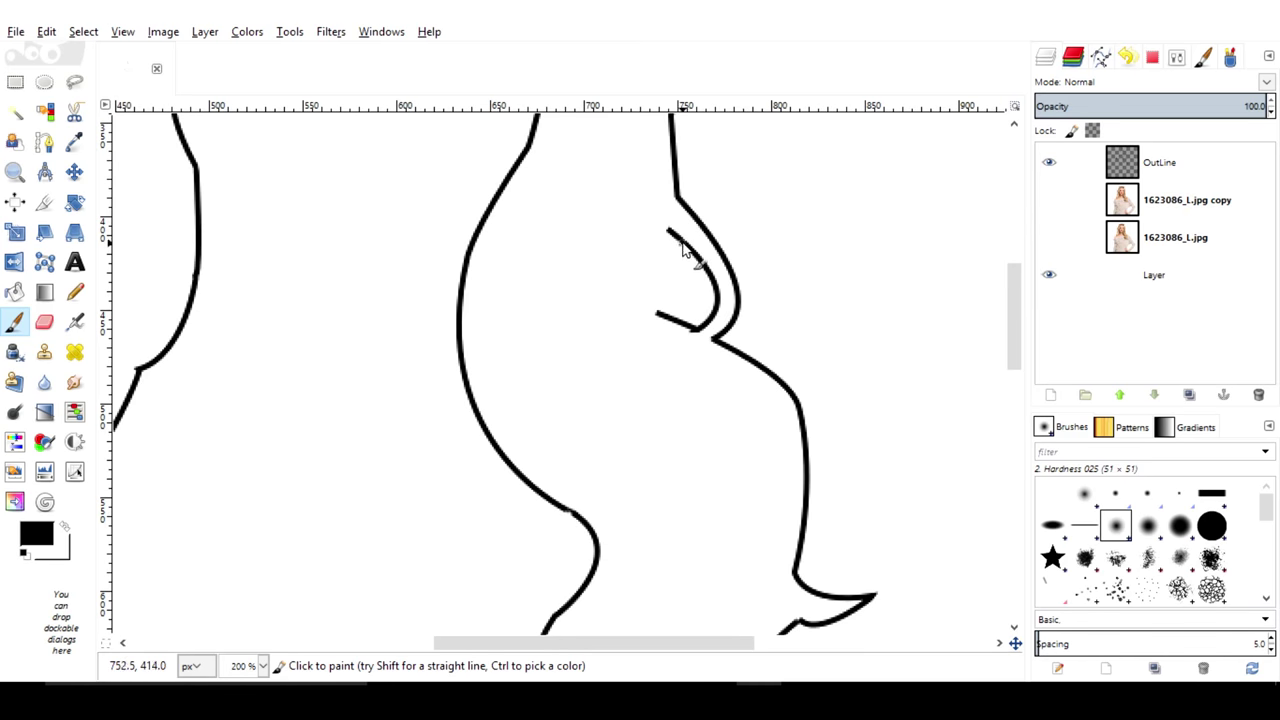
Show the original photo beneath the outline and make the OutLine layer active
{"action": "left_click", "coordinate": [1056, 240]}
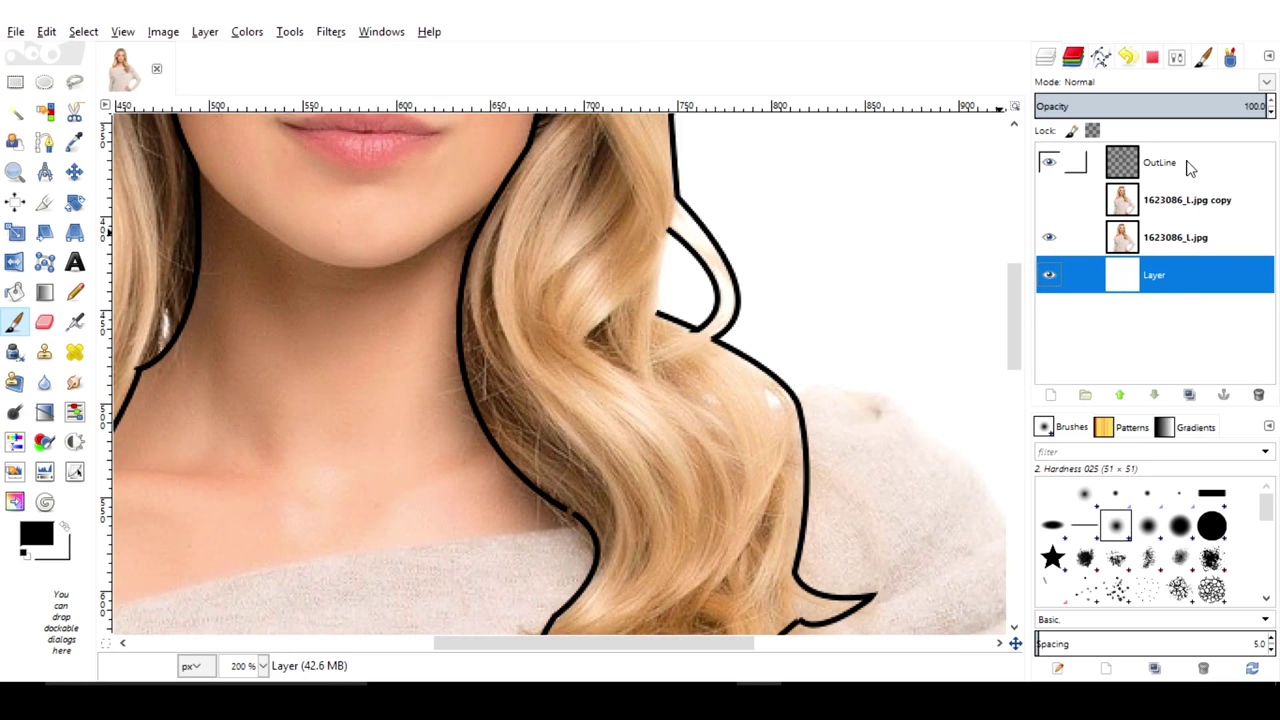
{"action": "left_click", "coordinate": [1190, 166]}
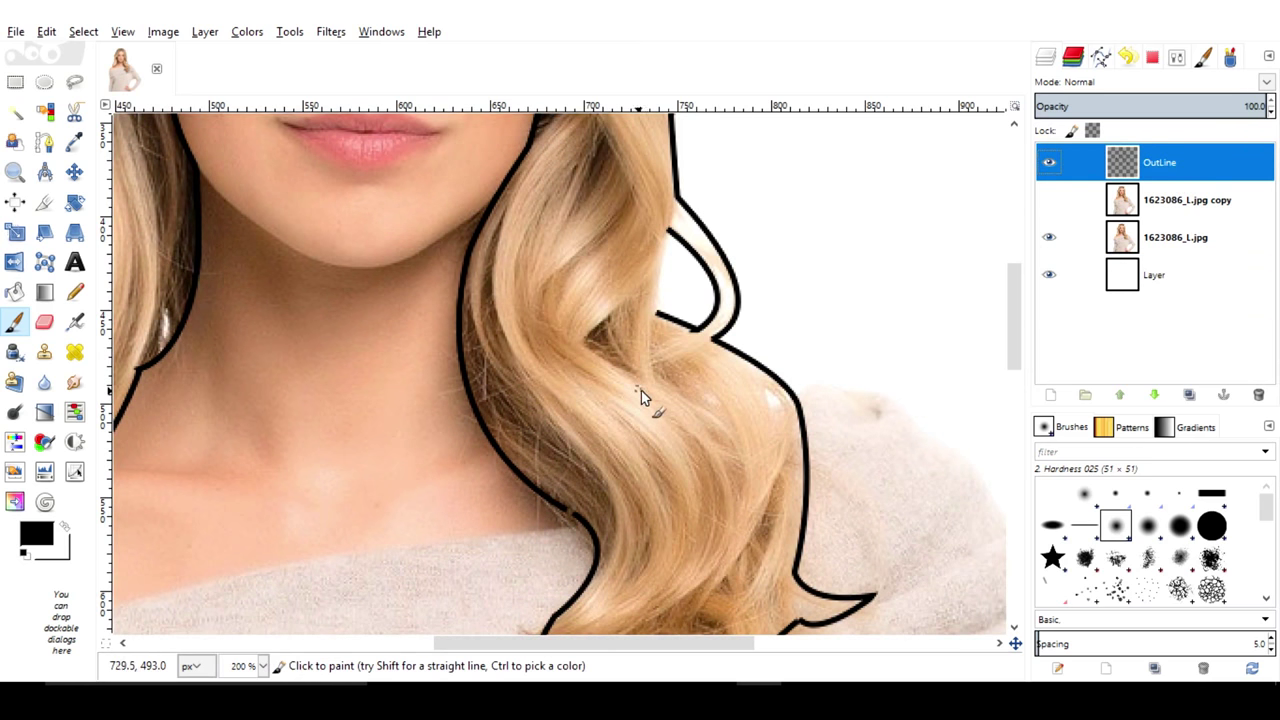
{"action": "left_click", "coordinate": [1050, 276]}
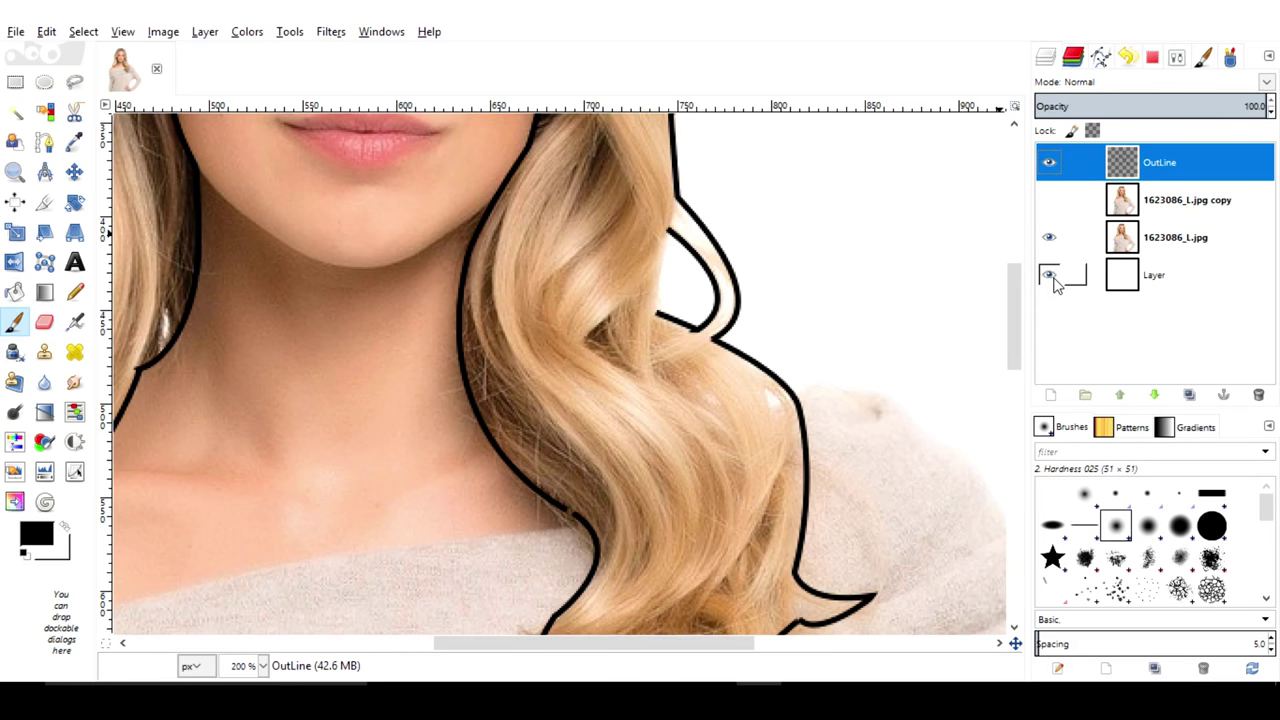
{"action": "left_click", "coordinate": [1050, 276]}
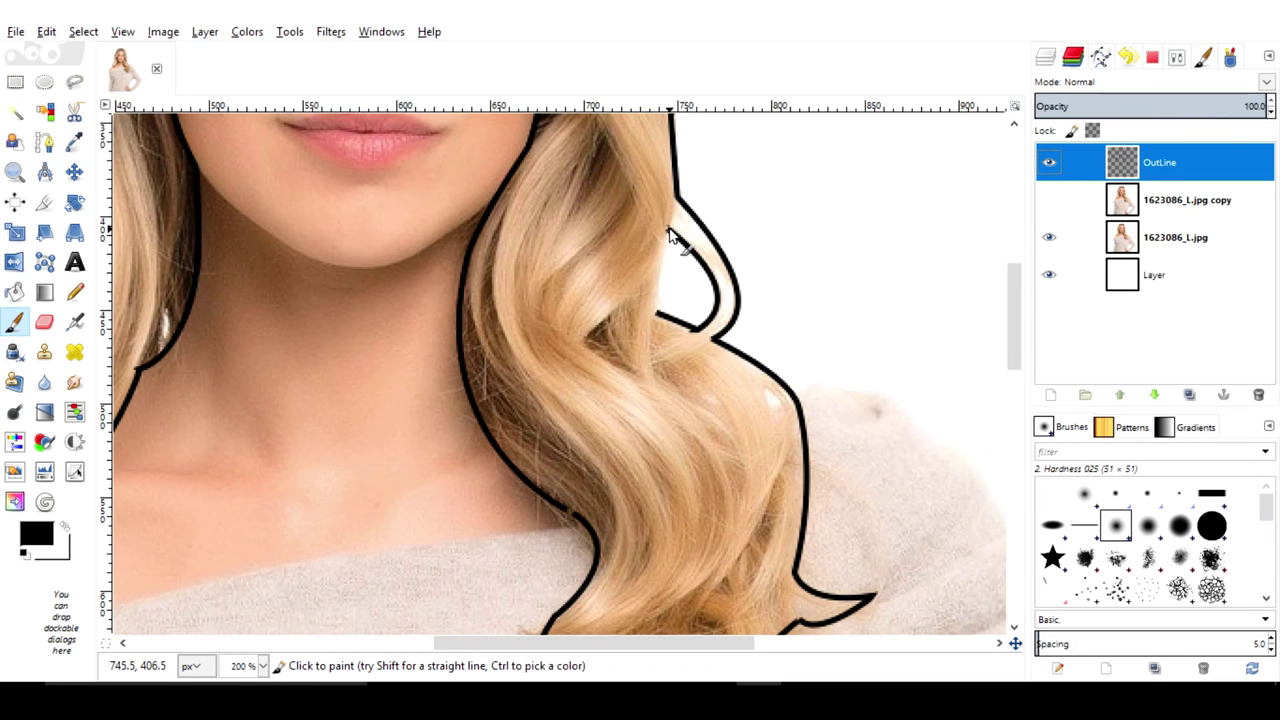
Thicken the outline along the lower hair loop and zoom out to check the contour
{"action": "left_click_drag", "start_coordinate": [661, 293], "coordinate": [658, 316]}
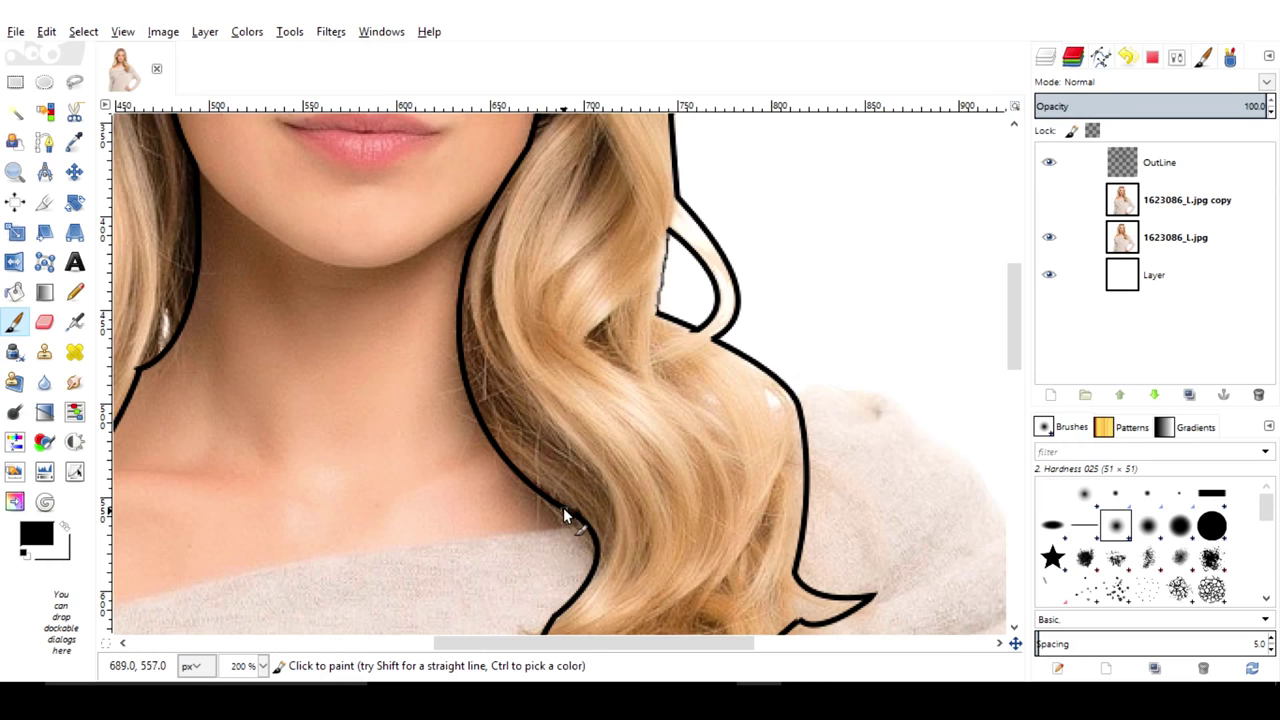
{"action": "key", "text": "ctrl"}
{"action": "scroll", "coordinate": [733, 455], "scroll_direction": "down", "scroll_amount": 2}
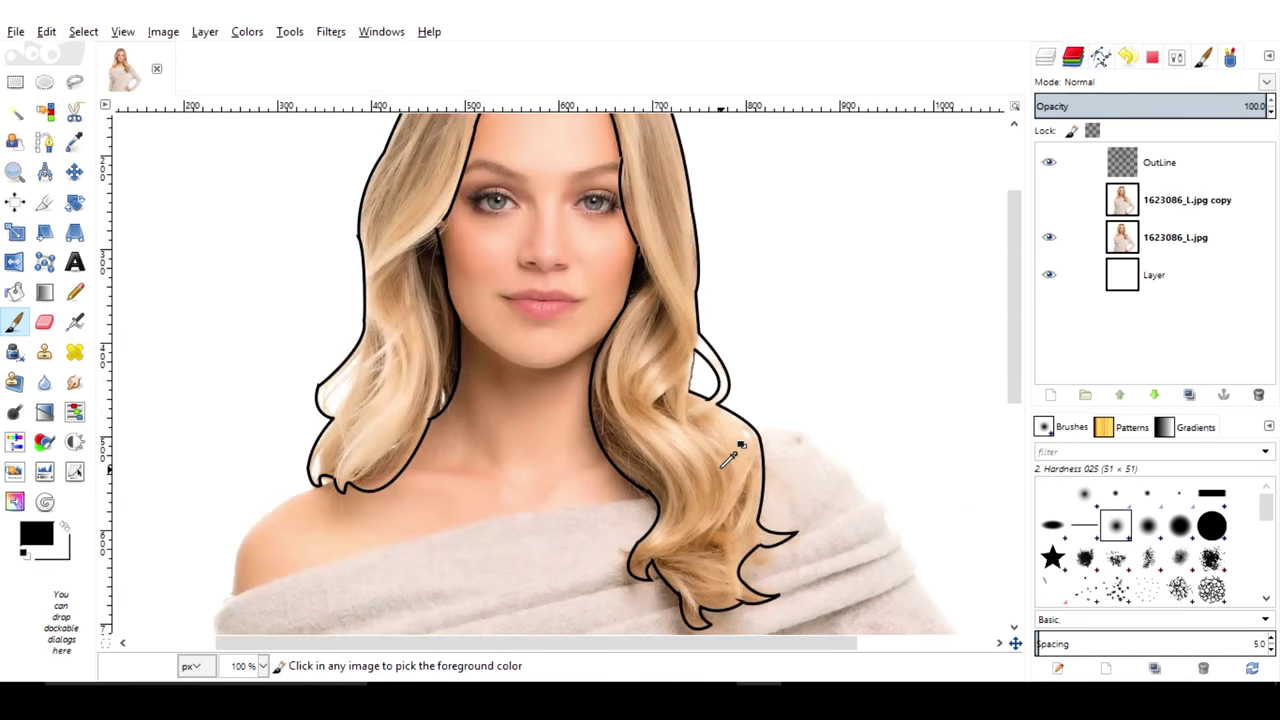
{"action": "key", "text": "ctrl"}
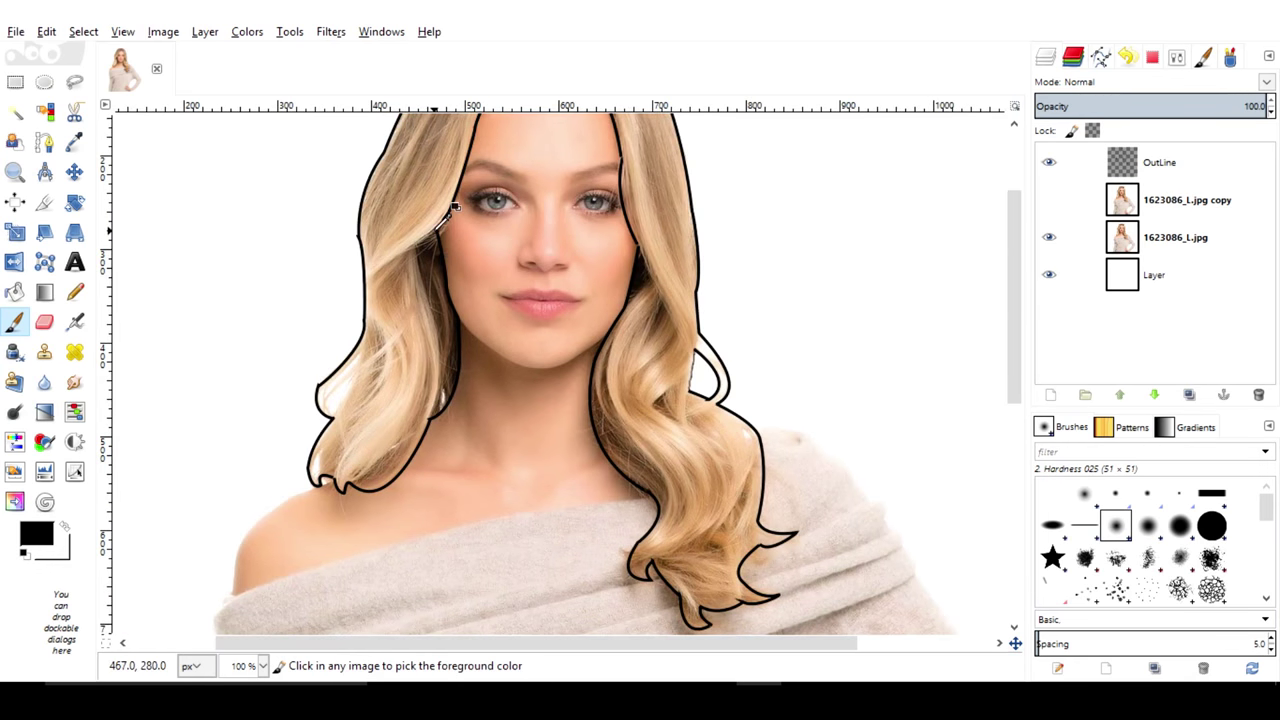
{"action": "scroll", "coordinate": [453, 207], "scroll_direction": "up", "scroll_amount": 2}
{"action": "scroll", "coordinate": [453, 207], "scroll_direction": "up", "scroll_amount": 1}
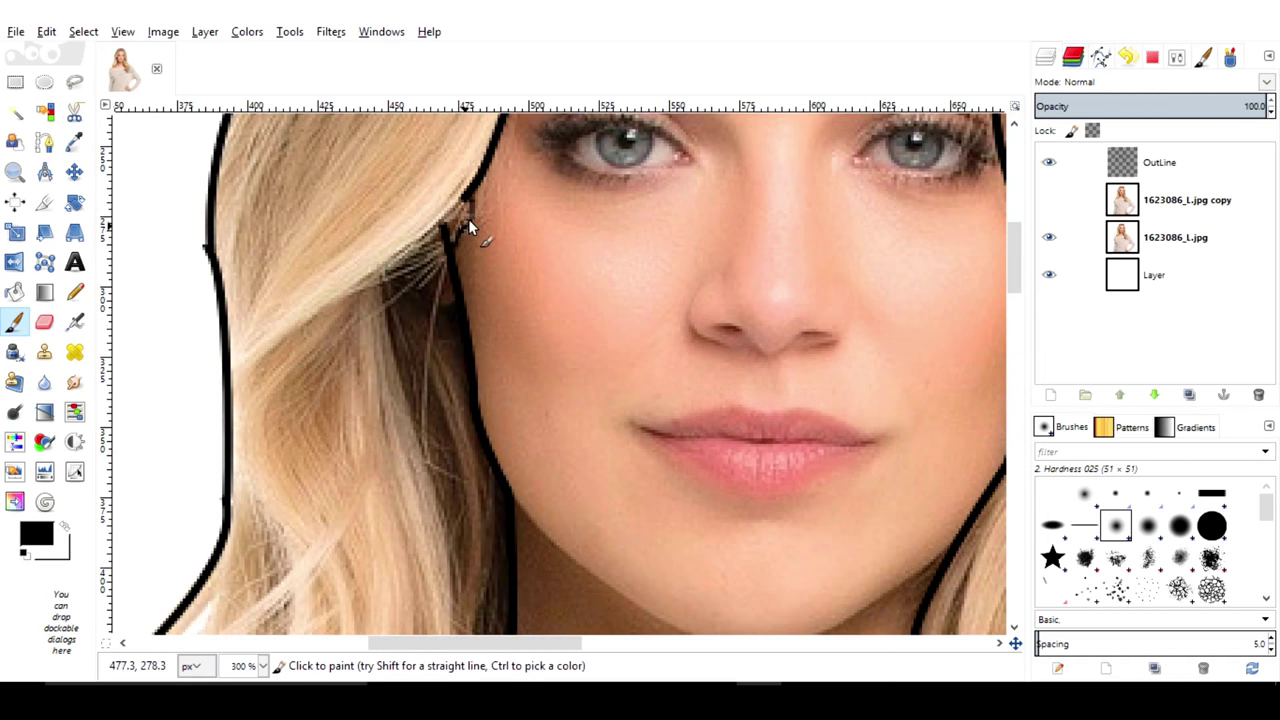
{"action": "scroll", "coordinate": [677, 430], "scroll_direction": "down", "scroll_amount": 1}
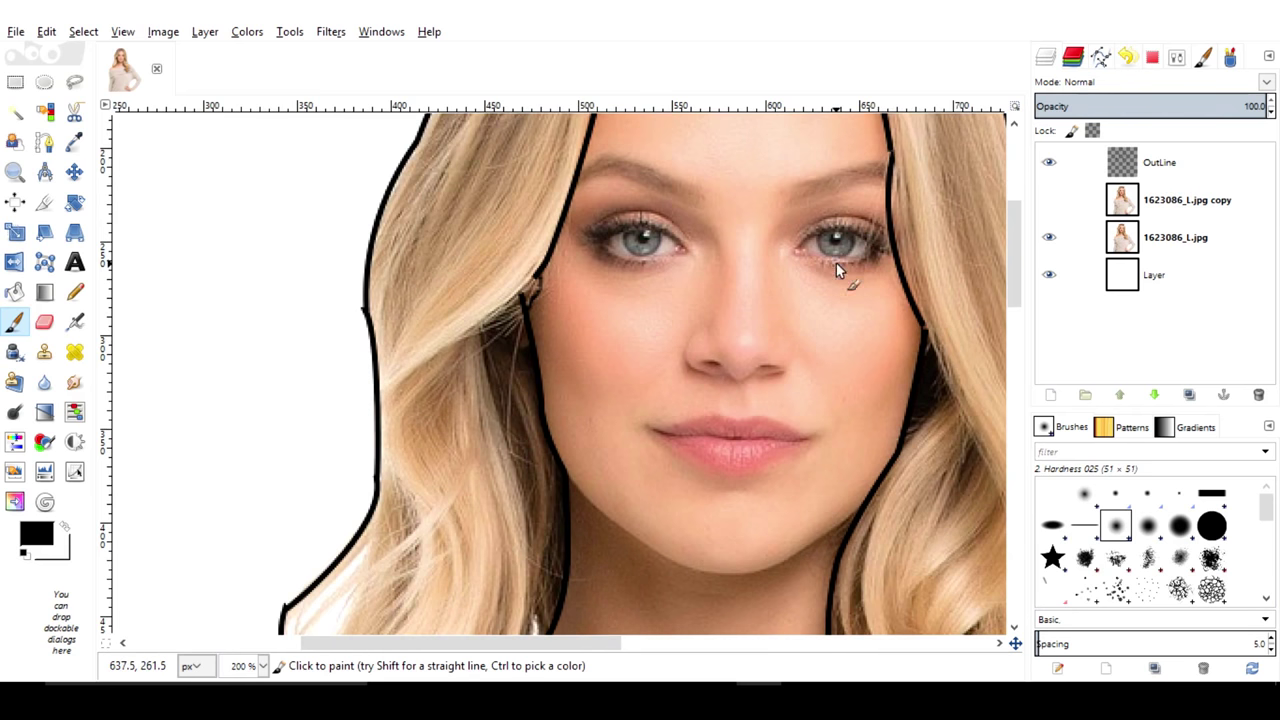
{"action": "scroll", "coordinate": [840, 258], "scroll_direction": "down", "scroll_amount": 1}
{"action": "scroll", "coordinate": [845, 250], "scroll_direction": "down", "scroll_amount": 1}
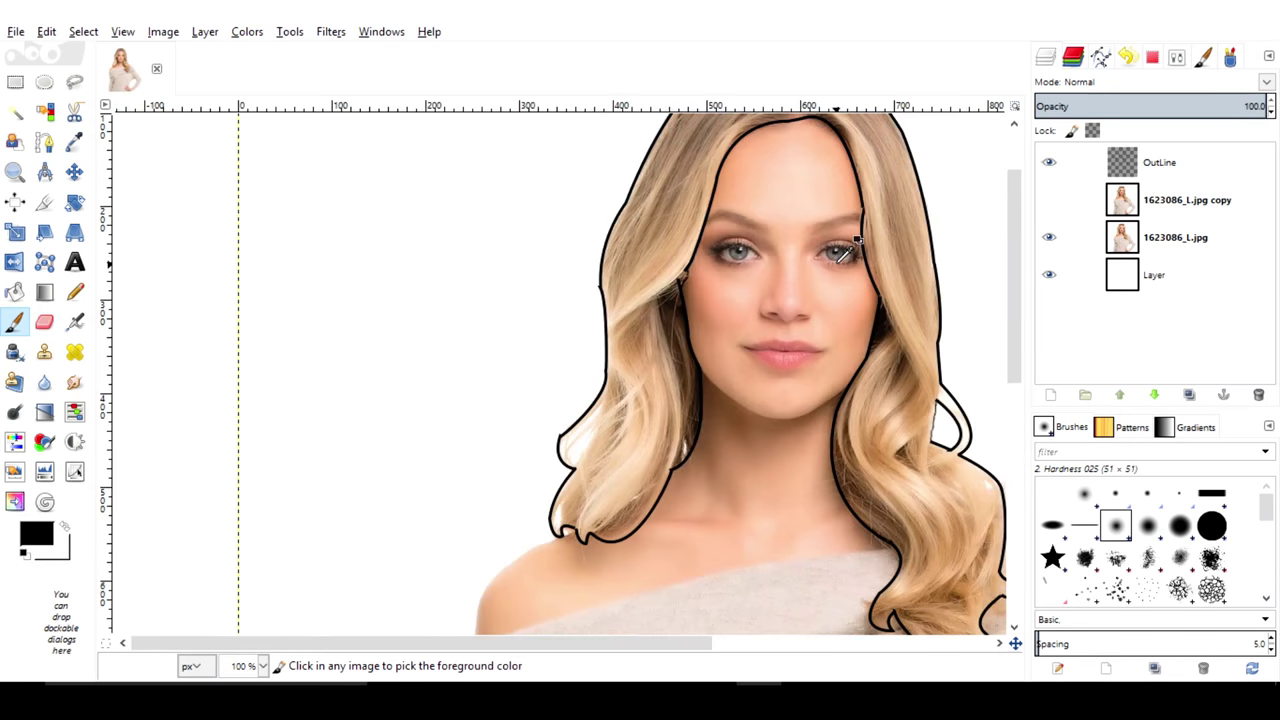
{"action": "scroll", "coordinate": [845, 250], "scroll_direction": "down", "scroll_amount": 1}
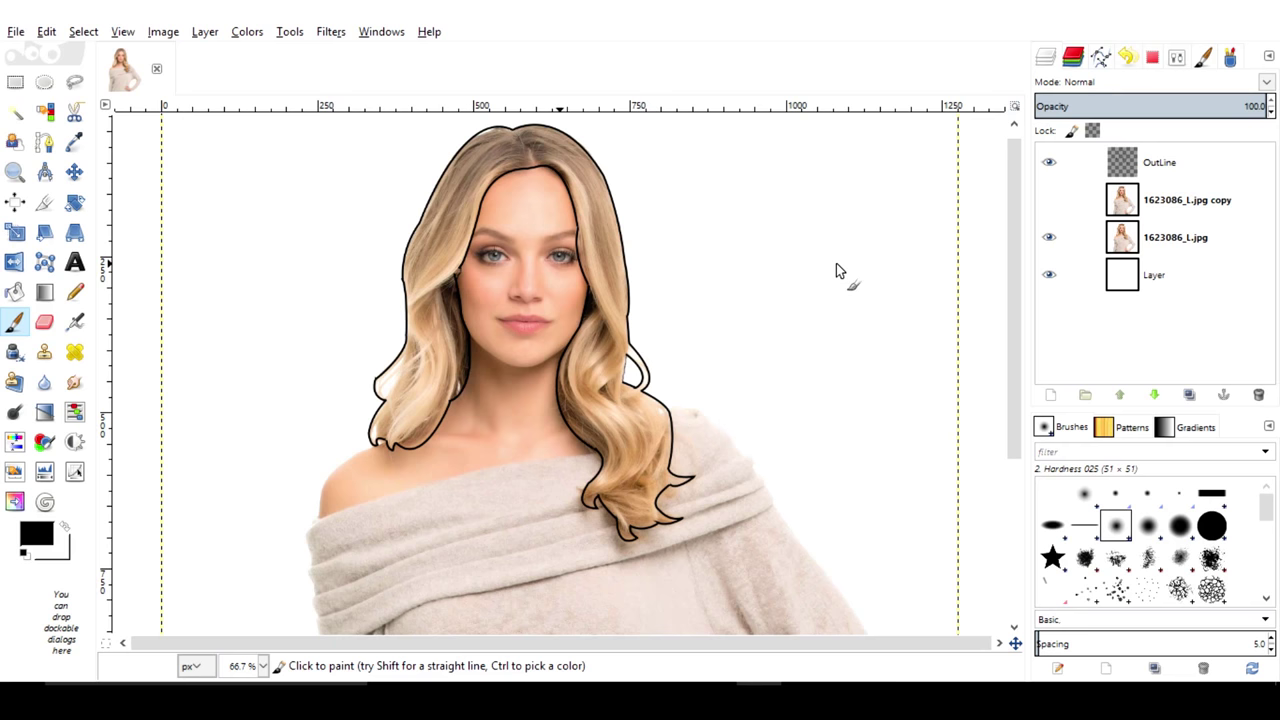
Trace a path along the sweater neckline from the hair tip across the shoulder
{"action": "left_click", "coordinate": [45, 142]}
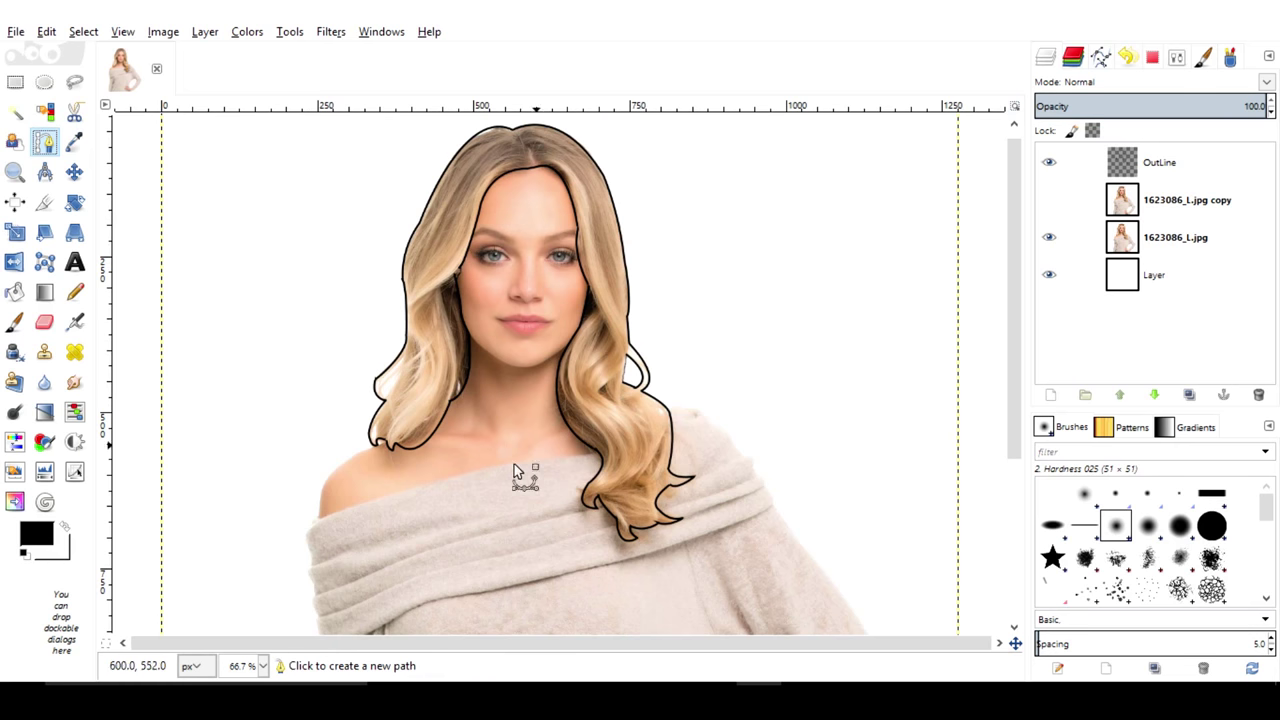
{"action": "scroll", "coordinate": [379, 470], "scroll_direction": "up", "scroll_amount": 2, "text": "ctrl"}
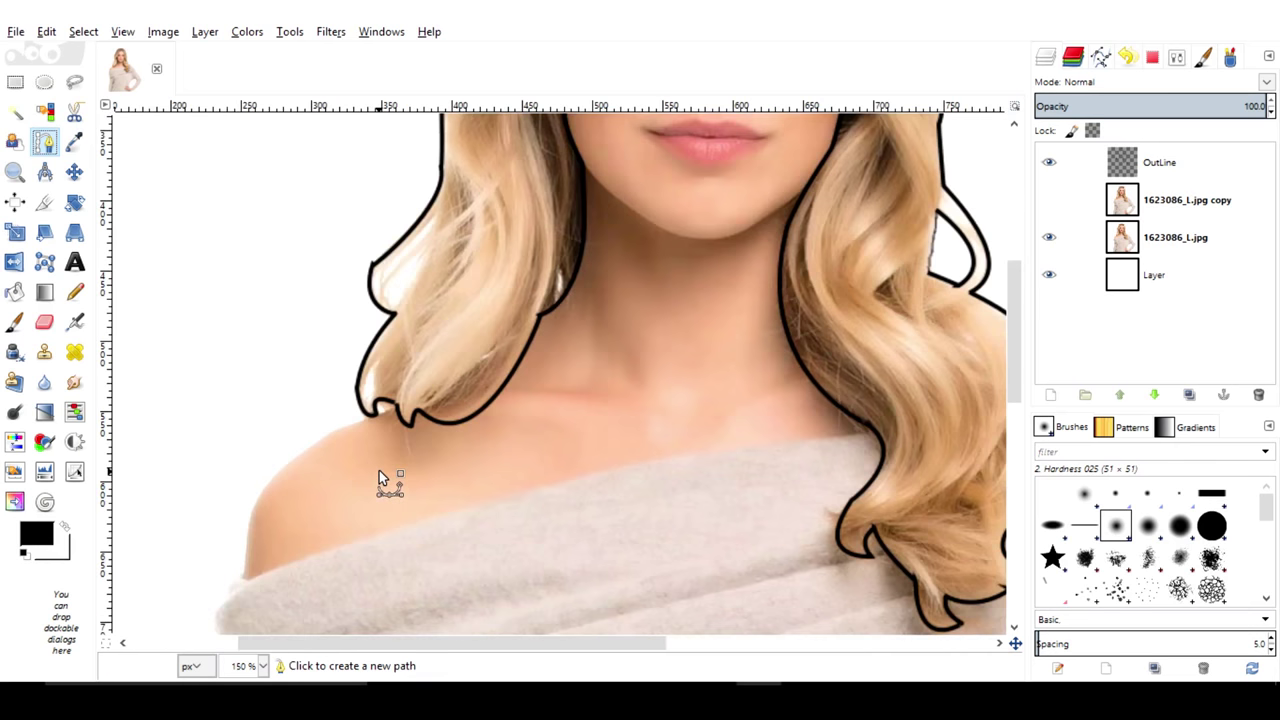
{"action": "left_click", "coordinate": [369, 415]}
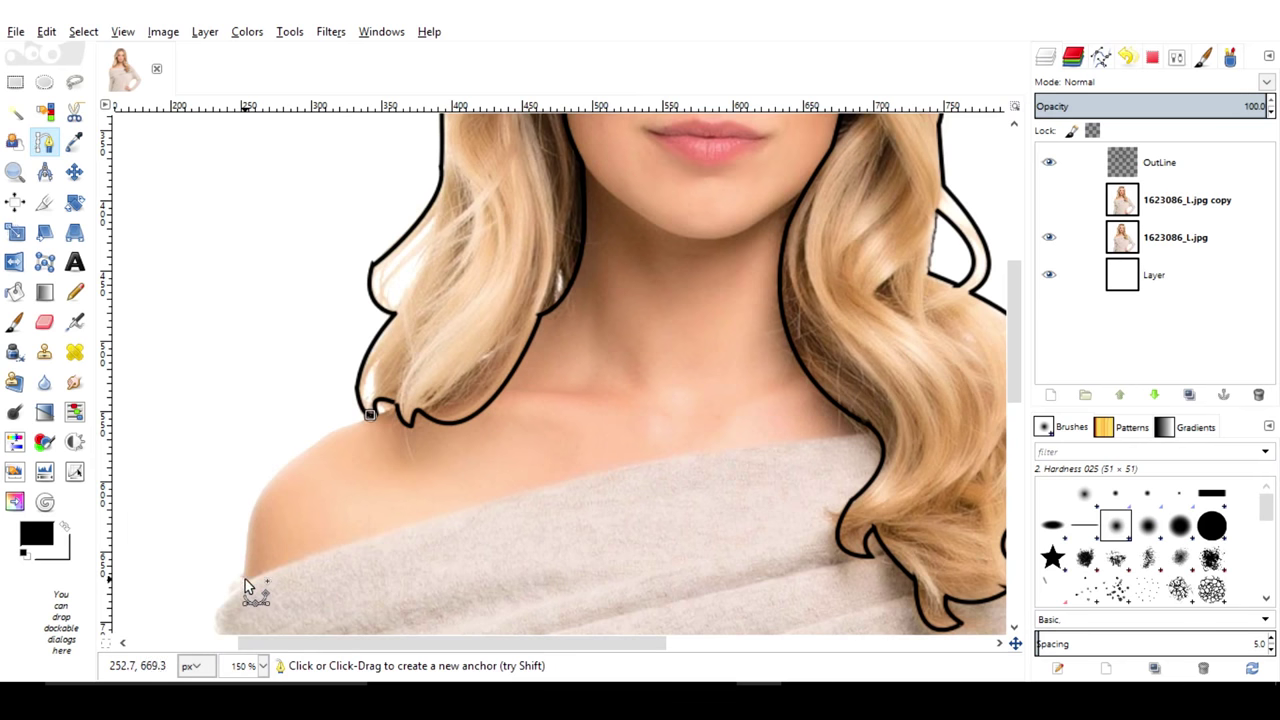
{"action": "mouse_move", "coordinate": [245, 582]}
{"action": "left_mouse_down"}
{"action": "mouse_move", "coordinate": [222, 576]}
{"action": "mouse_move", "coordinate": [245, 420]}
{"action": "left_mouse_up"}
{"action": "left_click_drag", "start_coordinate": [875, 270], "coordinate": [956, 290]}
{"action": "scroll", "coordinate": [956, 290], "scroll_direction": "up", "scroll_amount": 5}
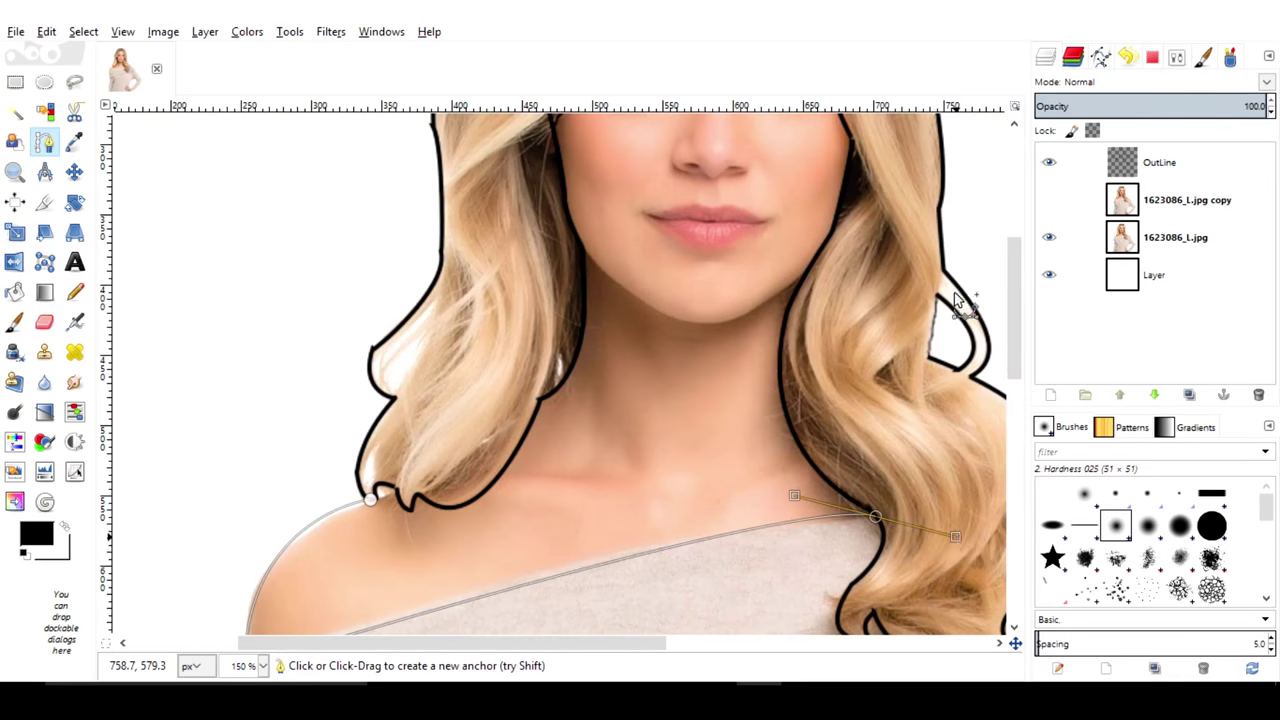
{"action": "left_click_drag", "start_coordinate": [956, 537], "coordinate": [877, 517]}
{"action": "scroll", "coordinate": [675, 298], "scroll_direction": "up", "scroll_amount": 3}
{"action": "scroll", "coordinate": [680, 357], "scroll_direction": "up", "scroll_amount": 1}
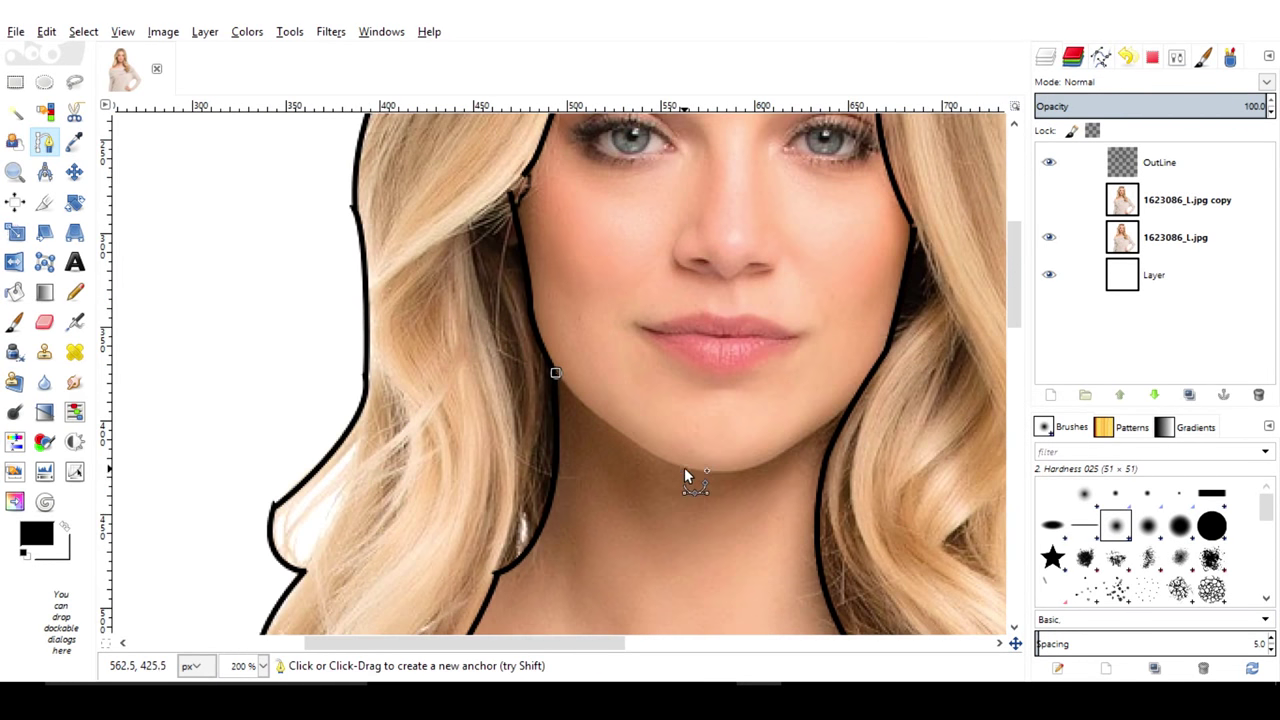
Extend the path along the jaw from under the chin up toward the right cheek
{"action": "left_click_drag", "start_coordinate": [684, 467], "coordinate": [756, 488]}
{"action": "left_click", "coordinate": [743, 470]}
{"action": "left_click_drag", "start_coordinate": [849, 405], "coordinate": [884, 344]}
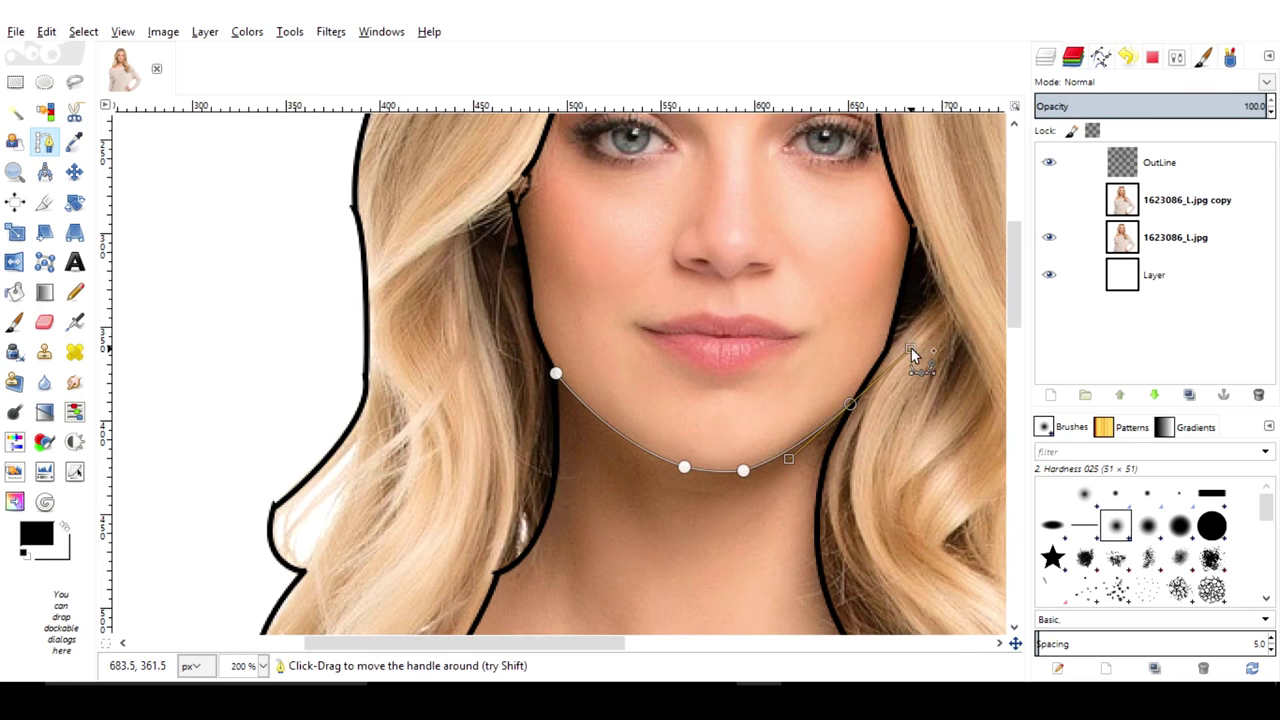
{"action": "scroll", "coordinate": [852, 410], "scroll_direction": "down", "scroll_amount": 2}
Stroke the neckline and jaw path onto the OutLine layer and return to the layers list
{"action": "left_click", "coordinate": [1100, 56]}
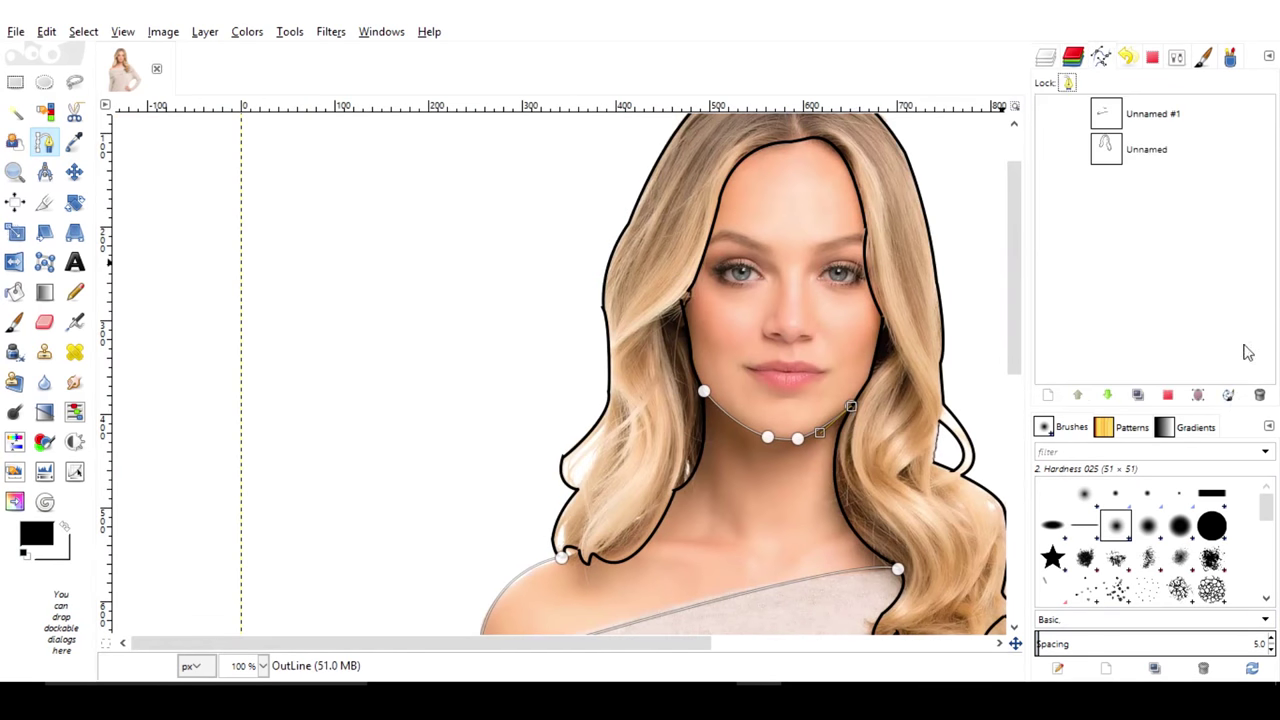
{"action": "left_click", "coordinate": [1229, 394]}
{"action": "left_click", "coordinate": [1140, 563]}
{"action": "scroll", "coordinate": [958, 585], "scroll_direction": "down", "scroll_amount": 5}
{"action": "scroll", "coordinate": [958, 585], "scroll_direction": "up", "scroll_amount": 5}
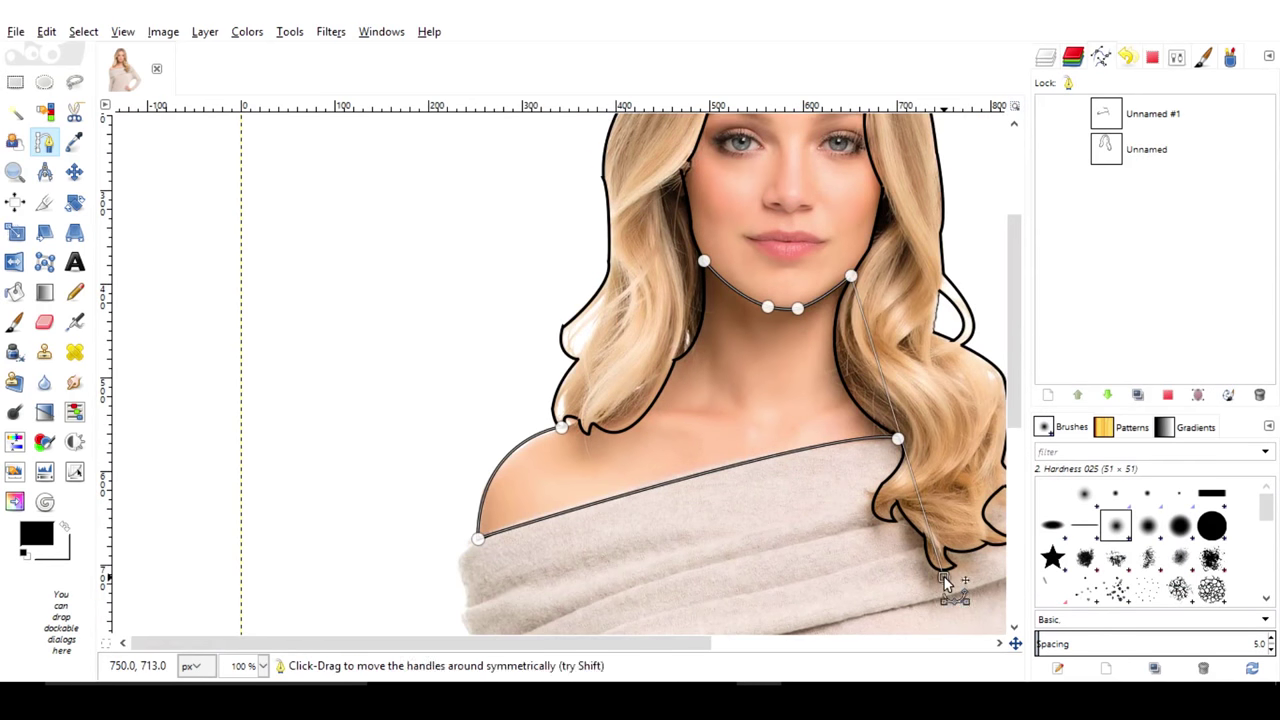
{"action": "key", "text": "ctrl+l"}
{"action": "scroll", "coordinate": [718, 366], "scroll_direction": "up", "scroll_amount": 2}
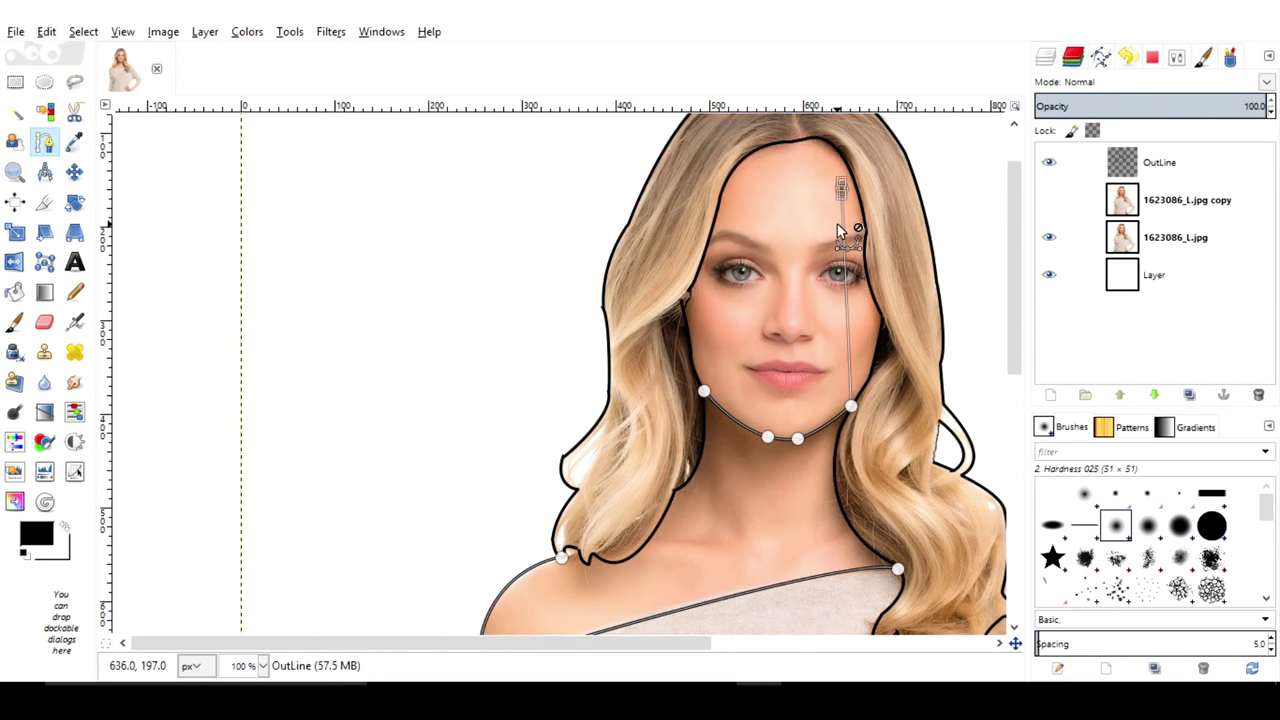
Outline the first eye with a closed path around its upper and lower lids
{"action": "scroll", "coordinate": [812, 360], "scroll_direction": "up", "scroll_amount": 1}
{"action": "scroll", "coordinate": [812, 368], "scroll_direction": "up", "scroll_amount": 3}
{"action": "scroll", "coordinate": [812, 368], "scroll_direction": "up", "scroll_amount": 1}
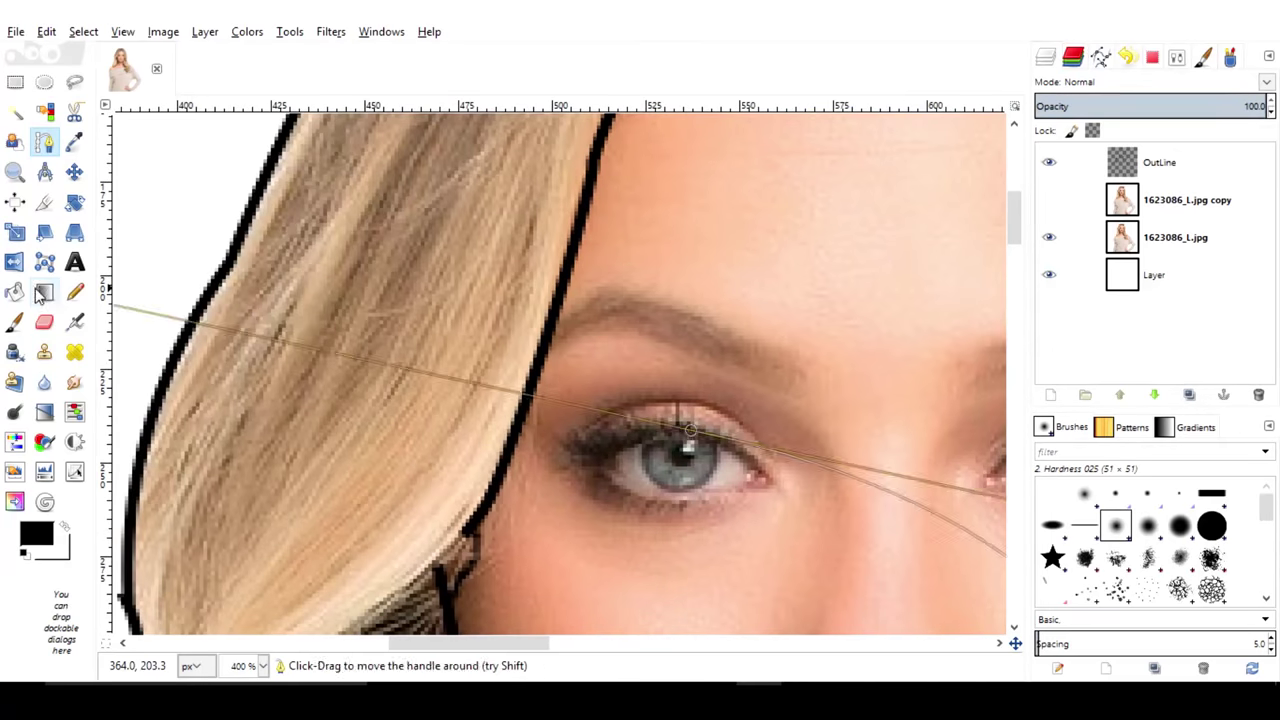
{"action": "scroll", "coordinate": [688, 491], "scroll_direction": "up", "scroll_amount": 2}
{"action": "left_click", "coordinate": [552, 449]}
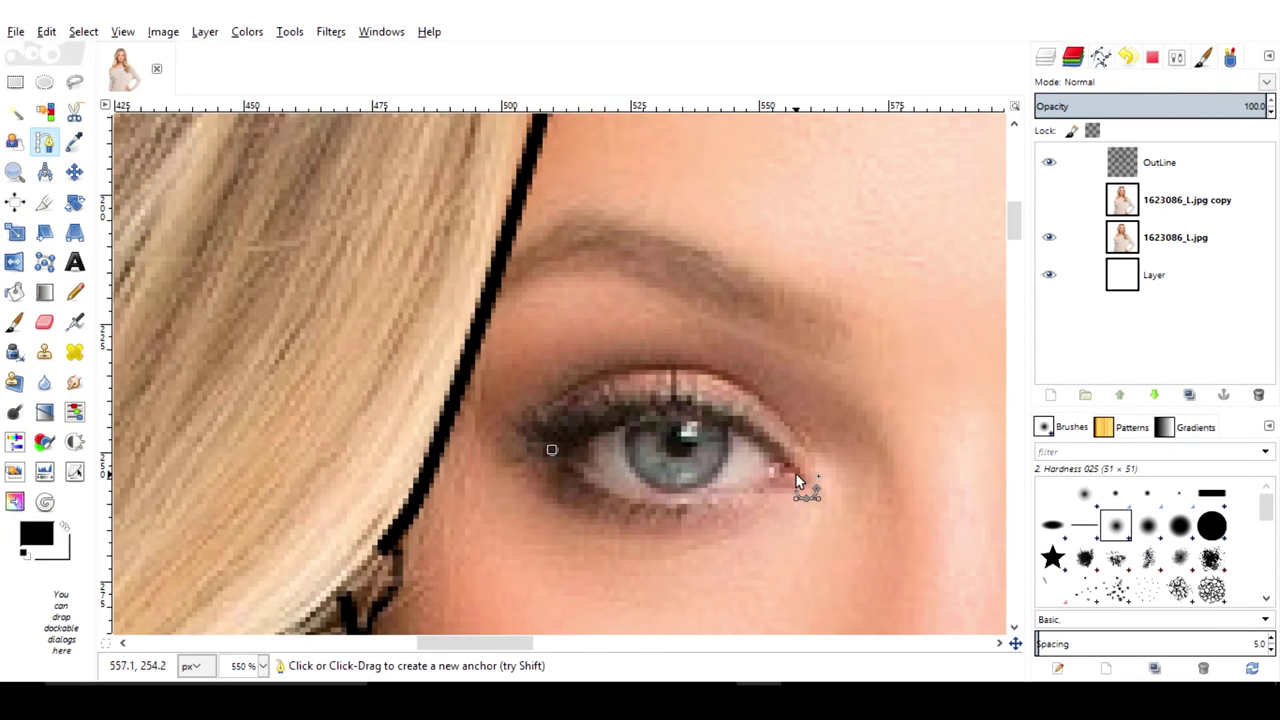
{"action": "left_click_drag", "start_coordinate": [788, 470], "coordinate": [880, 593]}
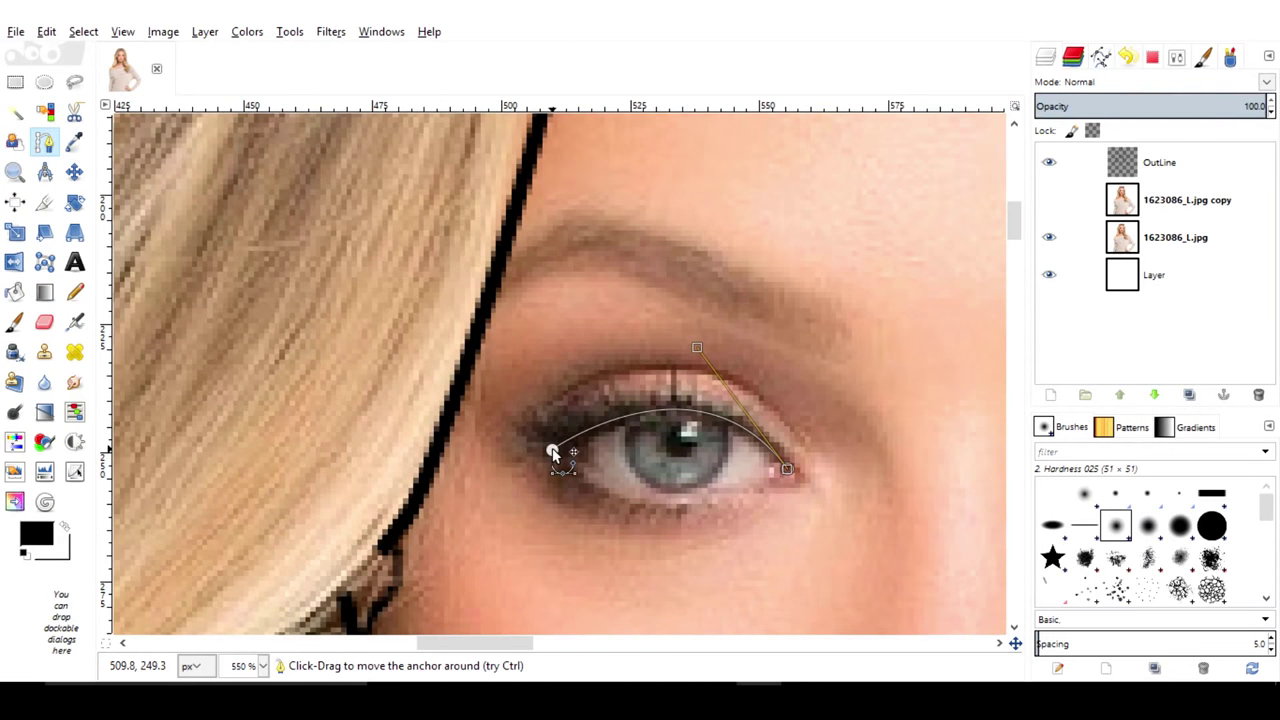
{"action": "left_click_drag", "start_coordinate": [552, 449], "coordinate": [531, 436]}
{"action": "left_click", "coordinate": [531, 436], "text": "ctrl"}
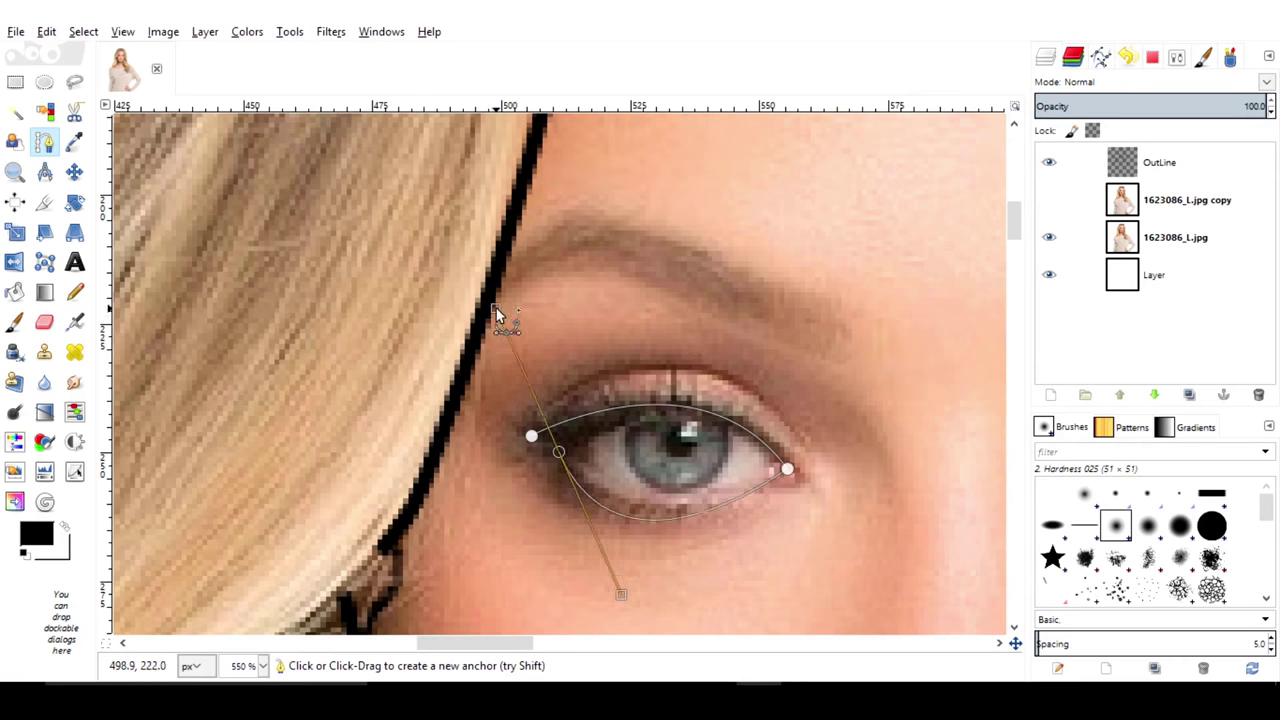
{"action": "mouse_move", "coordinate": [600, 514]}
{"action": "left_mouse_down"}
{"action": "mouse_move", "coordinate": [548, 440]}
{"action": "mouse_move", "coordinate": [560, 452]}
{"action": "left_mouse_up"}
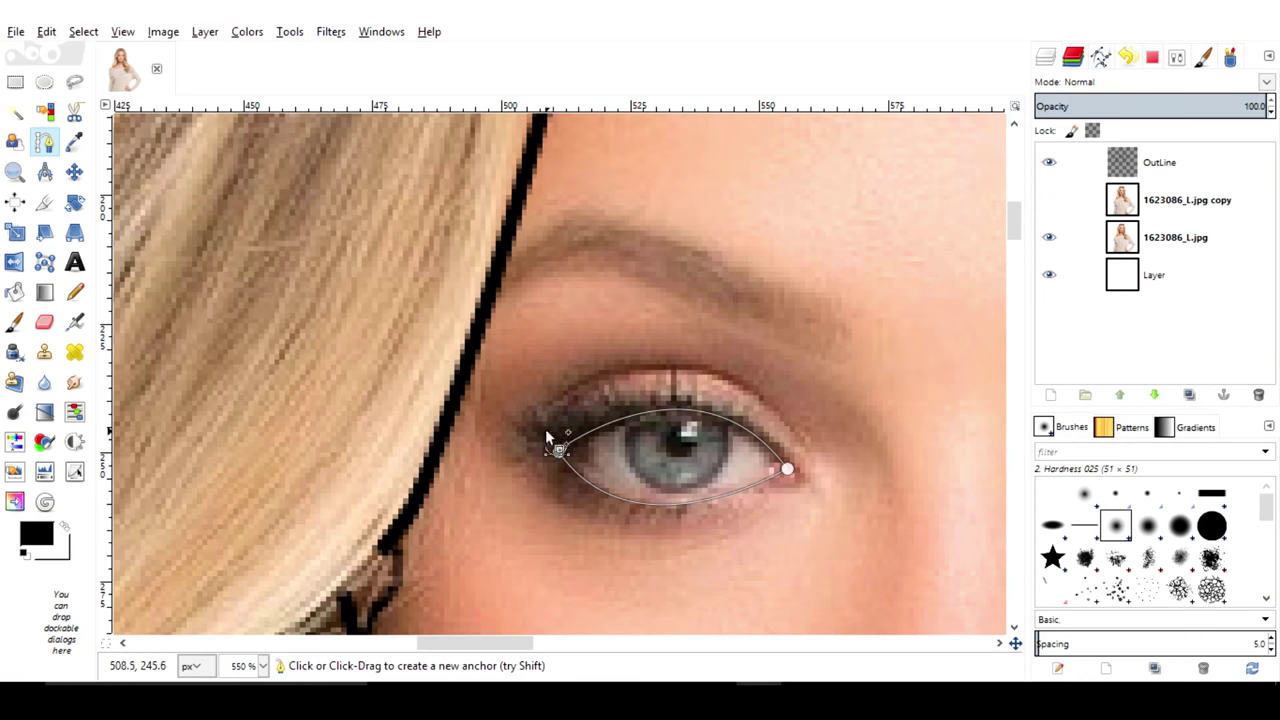
Add a crease curve above that eye, a curve beneath it, and refine the upper lid
{"action": "left_click", "coordinate": [533, 416]}
{"action": "left_click_drag", "start_coordinate": [787, 469], "coordinate": [808, 446]}
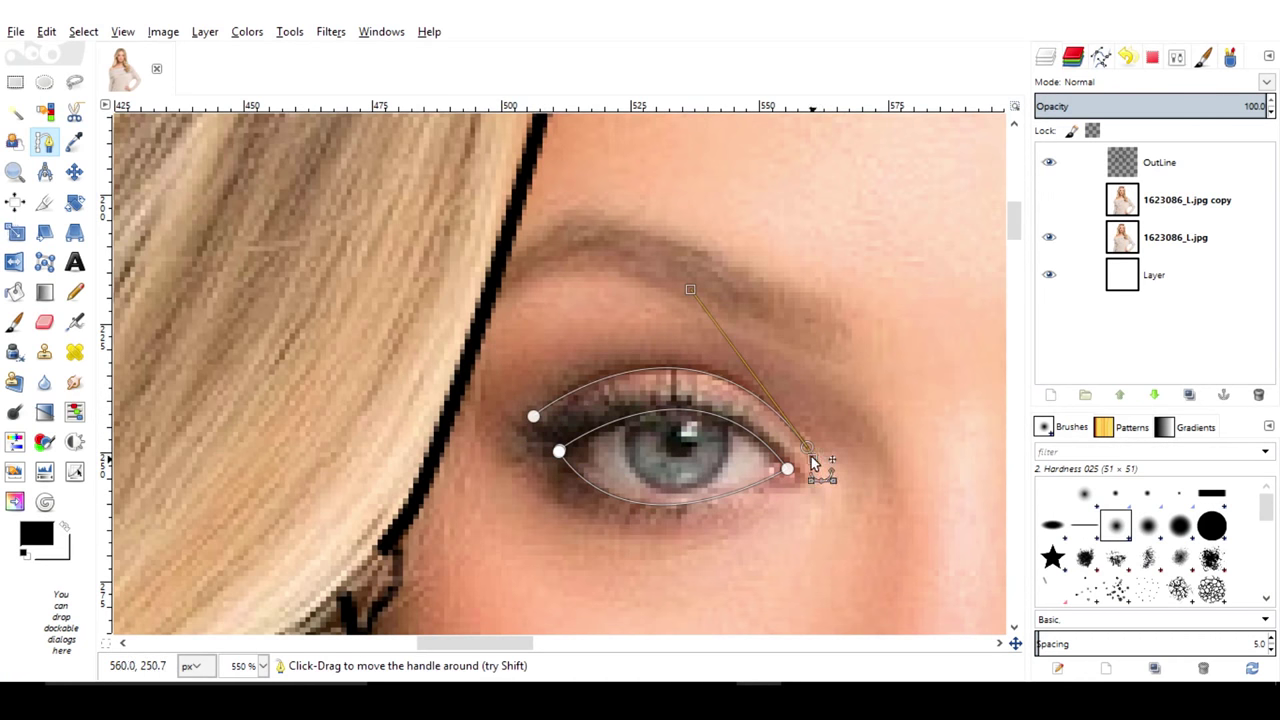
{"action": "left_click", "coordinate": [783, 494]}
{"action": "left_click_drag", "start_coordinate": [655, 557], "coordinate": [585, 566]}
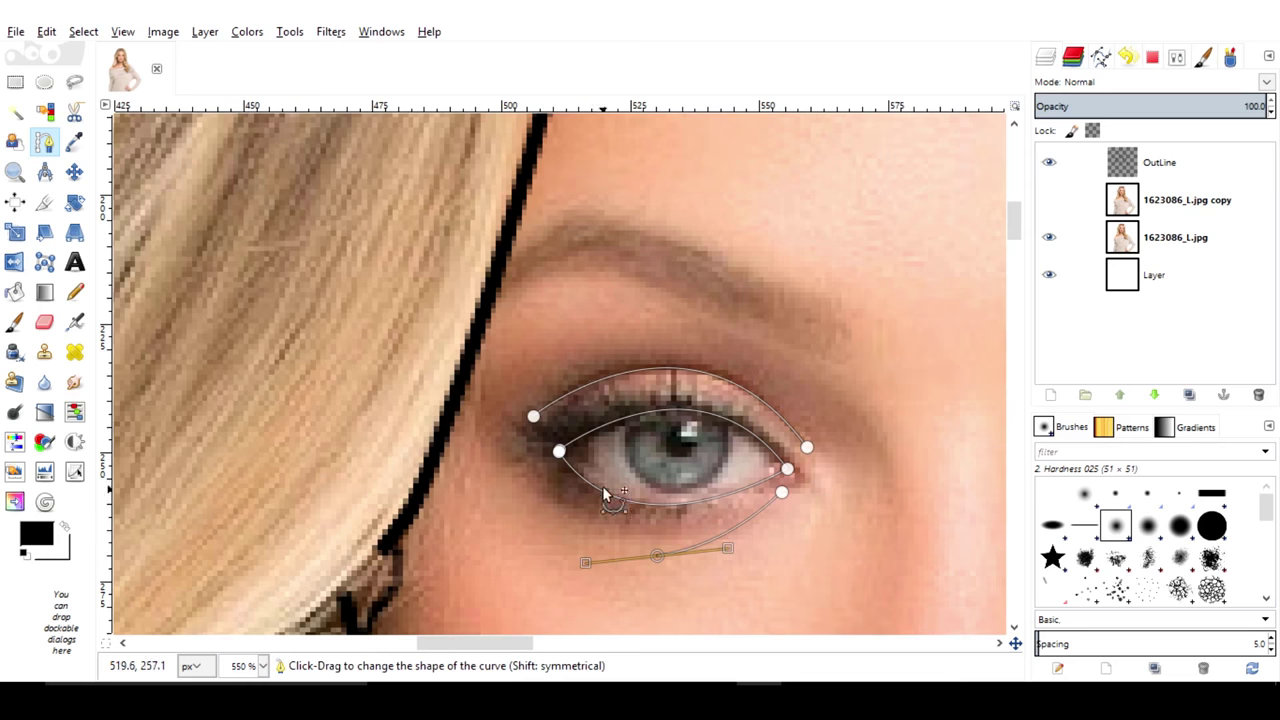
{"action": "left_click", "coordinate": [665, 401]}
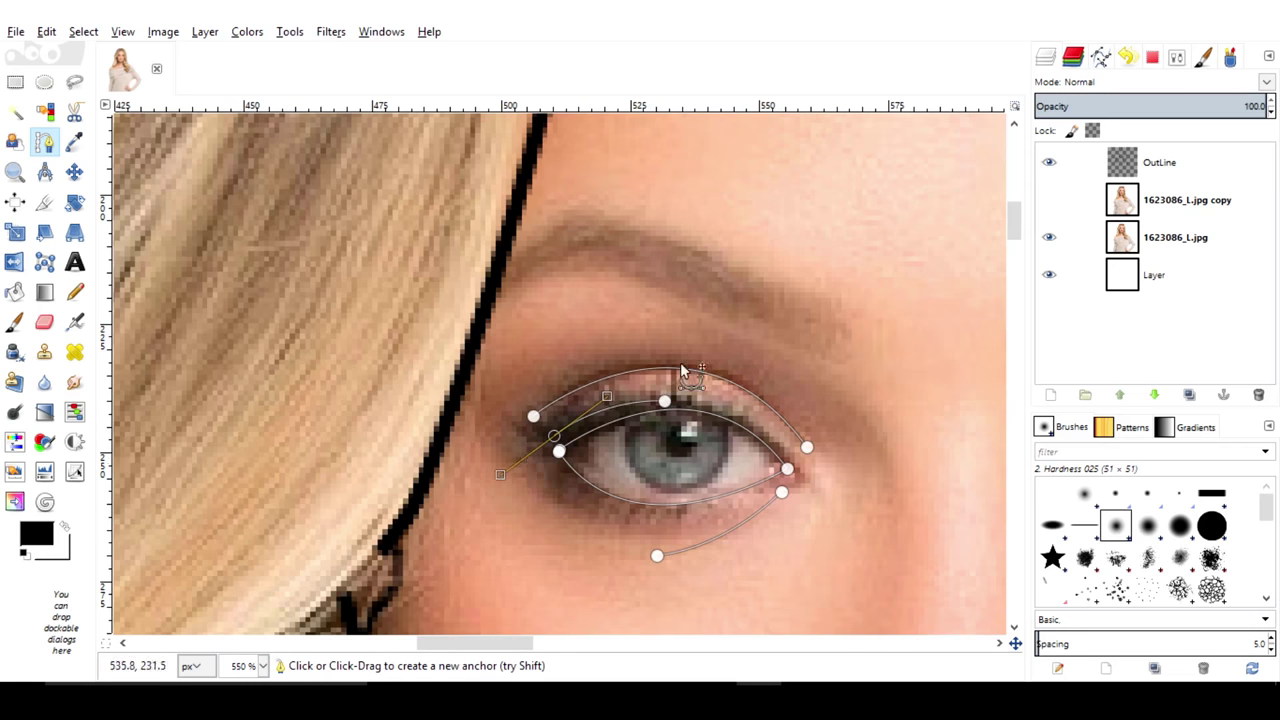
{"action": "left_click_drag", "start_coordinate": [549, 461], "coordinate": [558, 447]}
{"action": "left_click_drag", "start_coordinate": [702, 308], "coordinate": [628, 271]}
Trace a closed outline around the first eyebrow
{"action": "left_click_drag", "start_coordinate": [832, 362], "coordinate": [815, 285]}
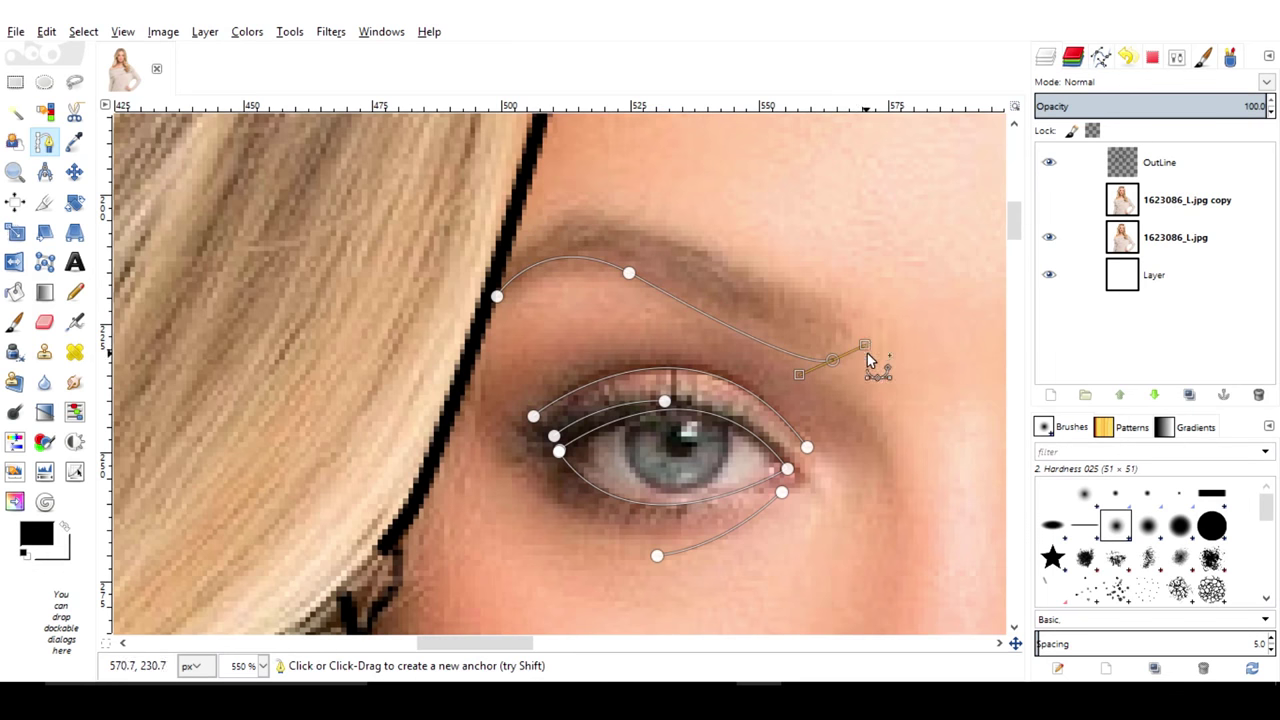
{"action": "left_click", "coordinate": [823, 298]}
{"action": "left_click", "coordinate": [688, 236]}
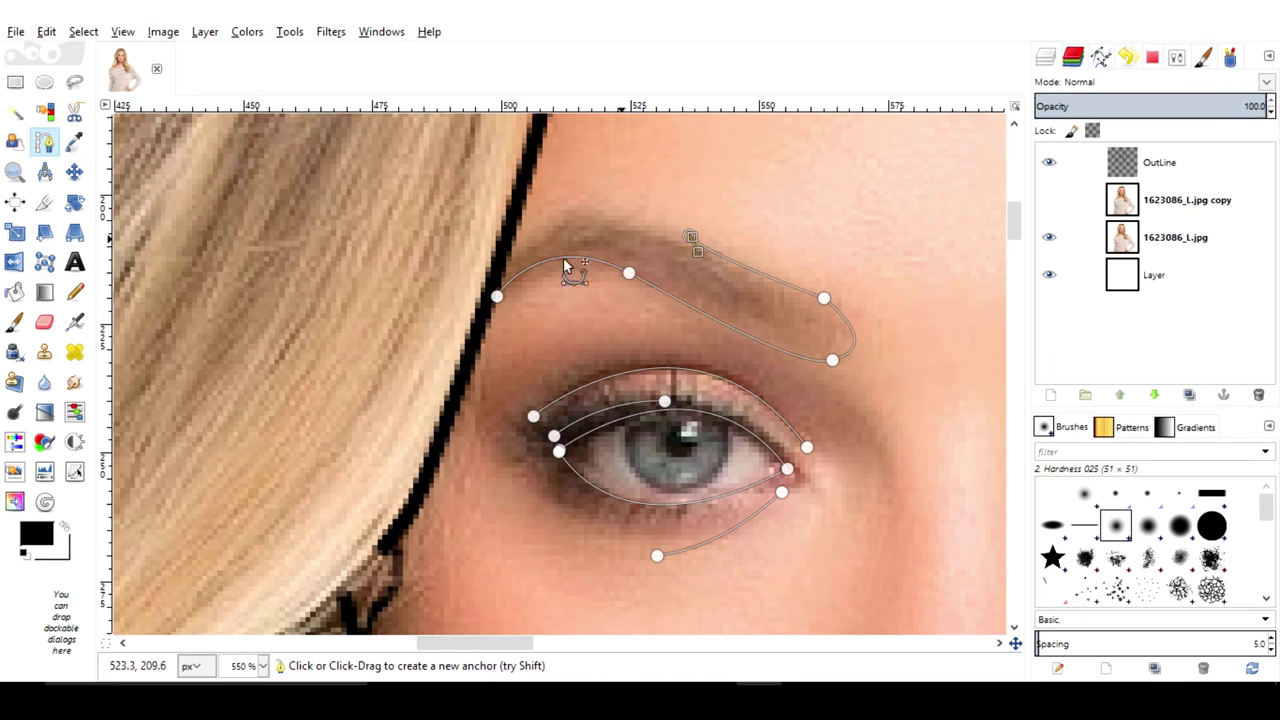
{"action": "left_click_drag", "start_coordinate": [497, 283], "coordinate": [537, 177]}
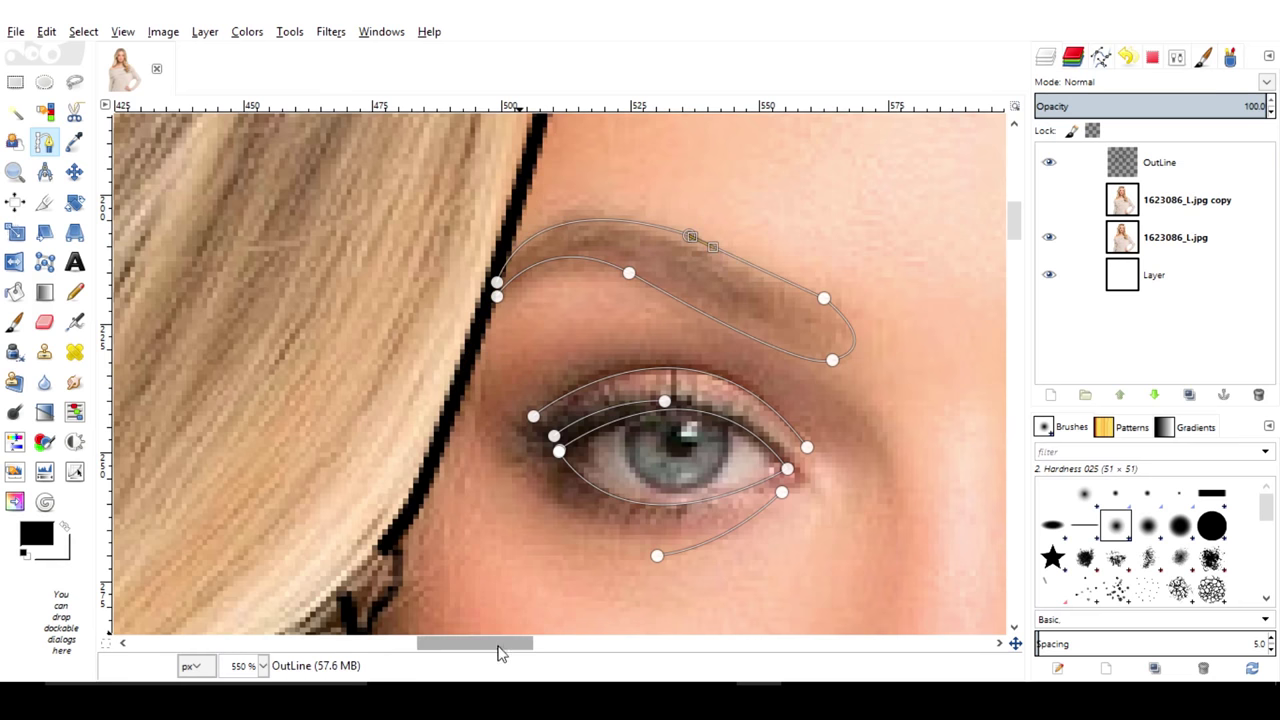
{"action": "left_click_drag", "start_coordinate": [501, 642], "coordinate": [566, 642]}
Trace the second eyebrow from its inner end toward the hairline
{"action": "left_click", "coordinate": [577, 296]}
{"action": "left_click_drag", "start_coordinate": [597, 354], "coordinate": [648, 346]}
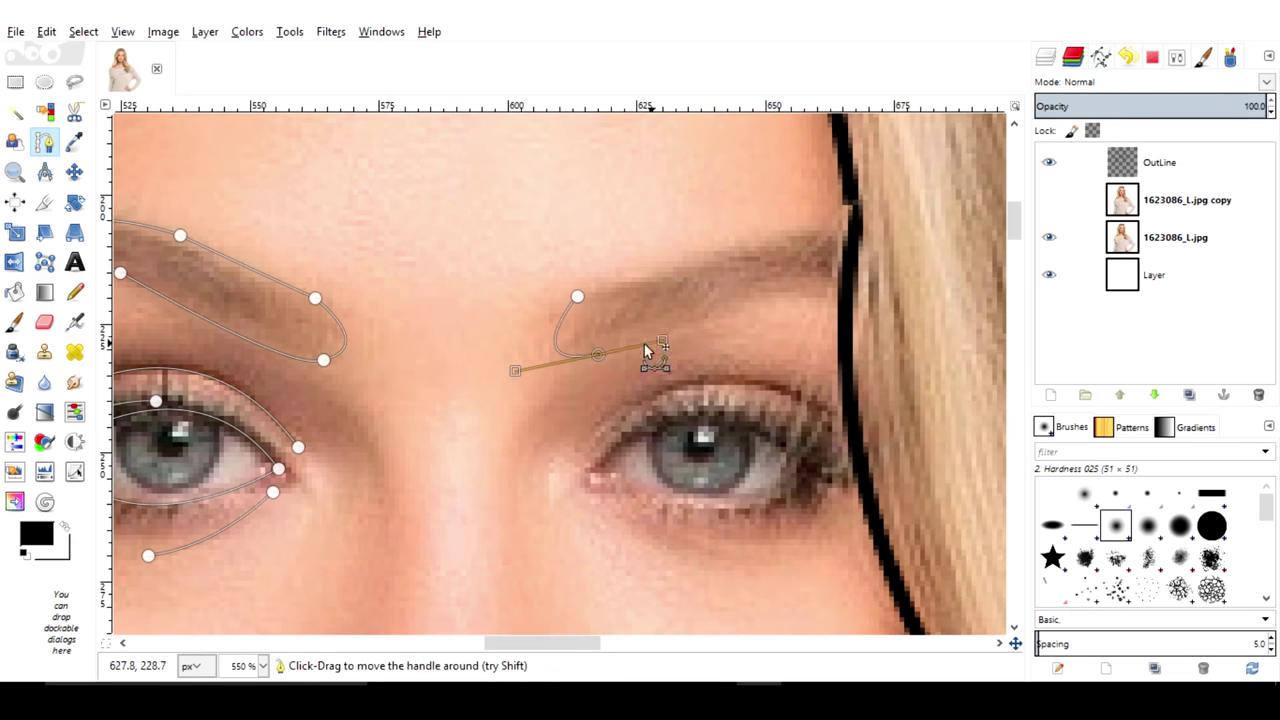
{"action": "mouse_move", "coordinate": [845, 278]}
{"action": "left_mouse_down"}
{"action": "mouse_move", "coordinate": [908, 347]}
{"action": "mouse_move", "coordinate": [850, 236]}
{"action": "left_mouse_up"}
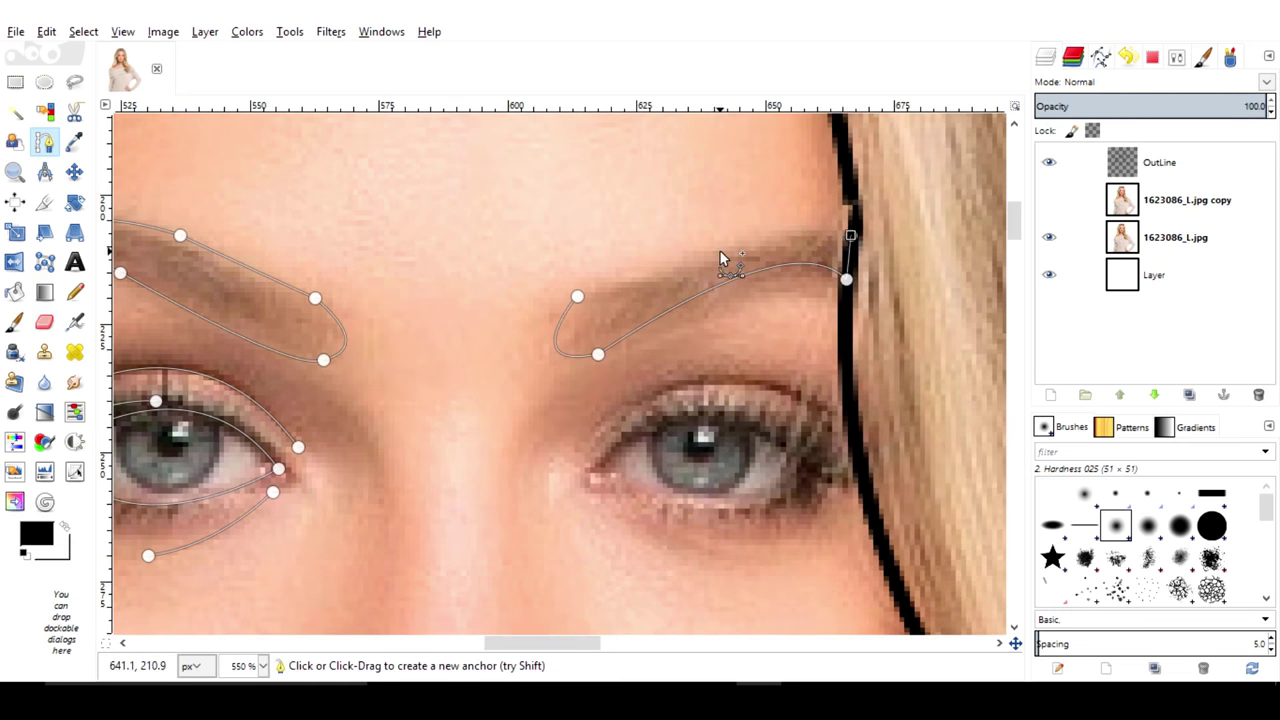
{"action": "left_click_drag", "start_coordinate": [741, 234], "coordinate": [699, 256]}
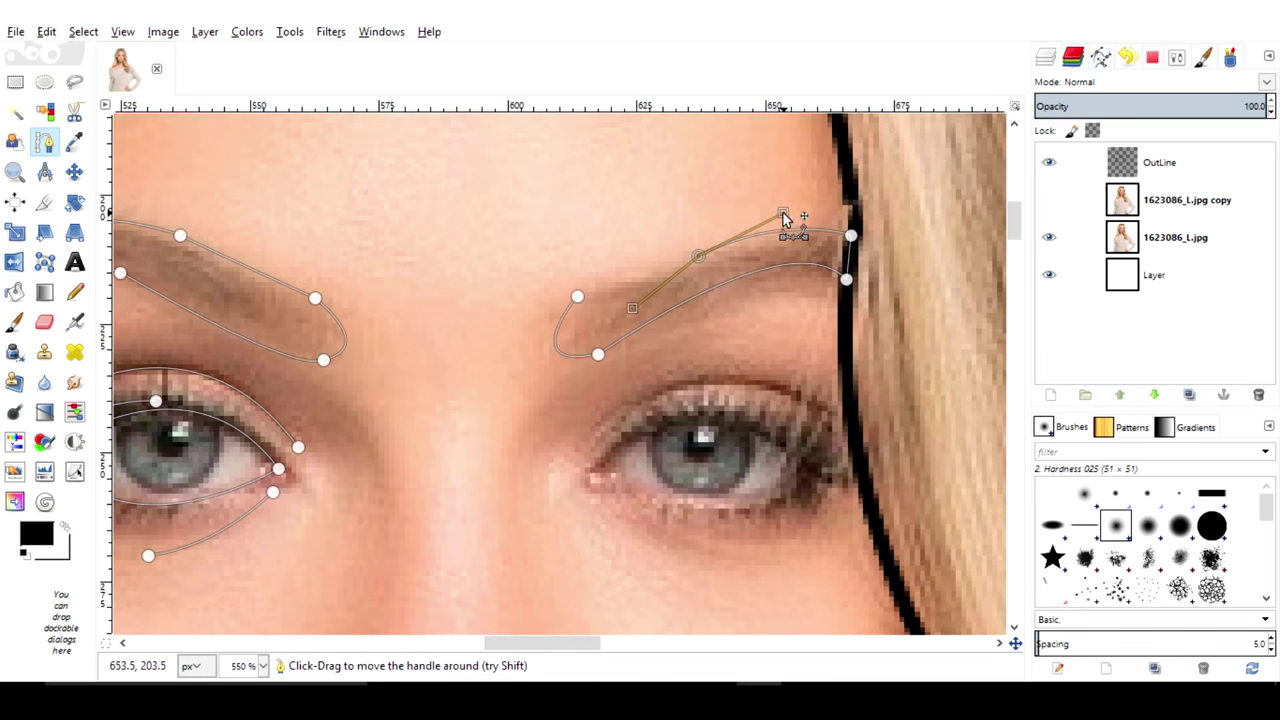
{"action": "left_click_drag", "start_coordinate": [701, 258], "coordinate": [594, 292]}
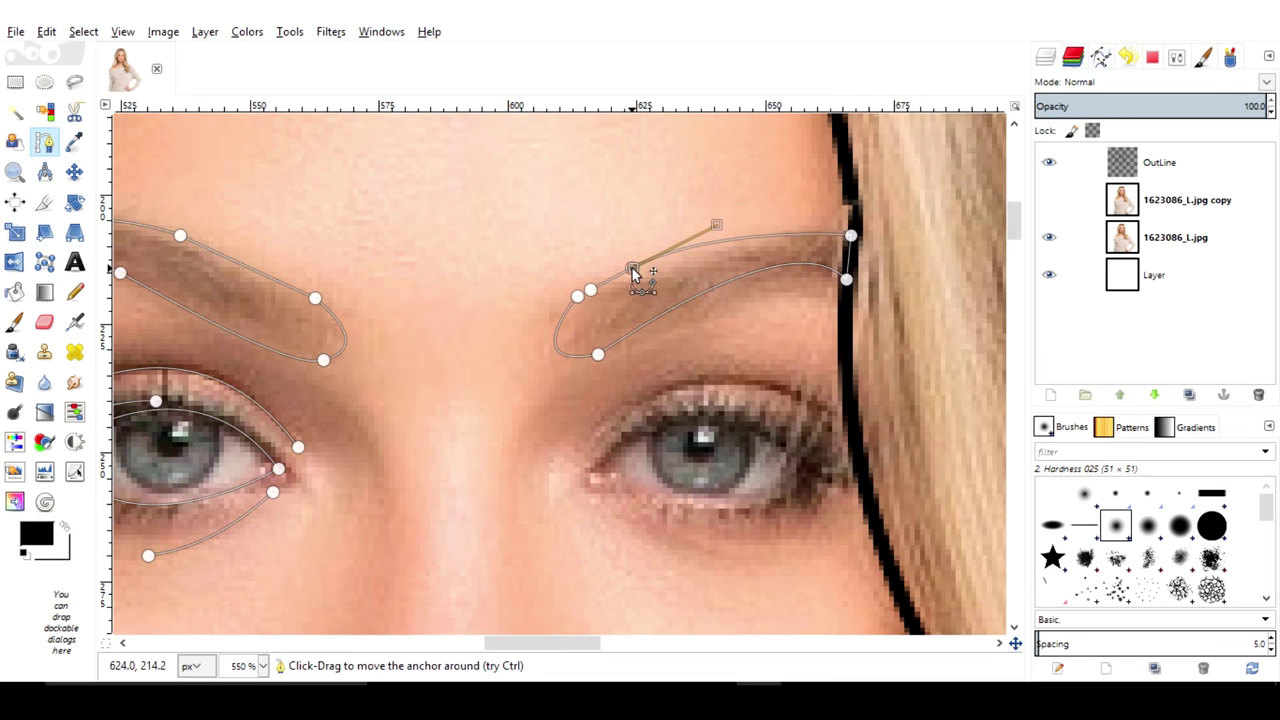
Curve a path over the right eye's lids and add a separate under-eye curve
{"action": "scroll", "coordinate": [741, 492], "scroll_direction": "up", "scroll_amount": 2}
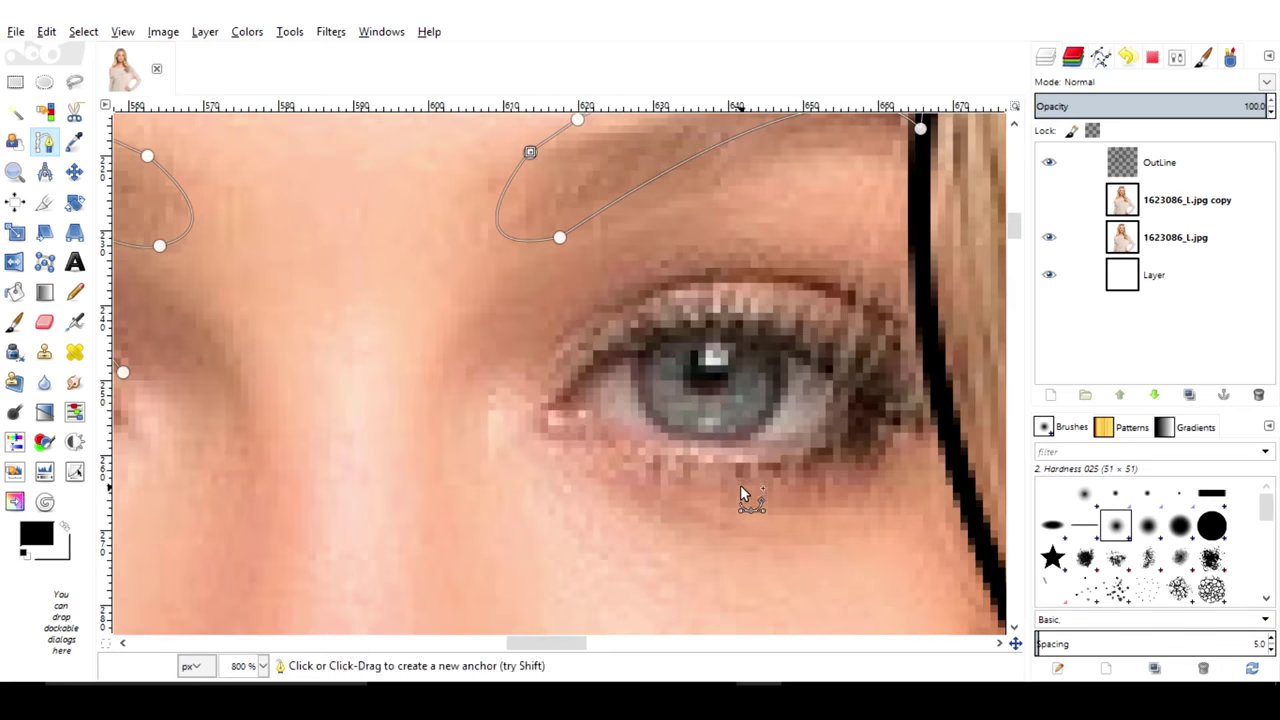
{"action": "left_click", "coordinate": [870, 408]}
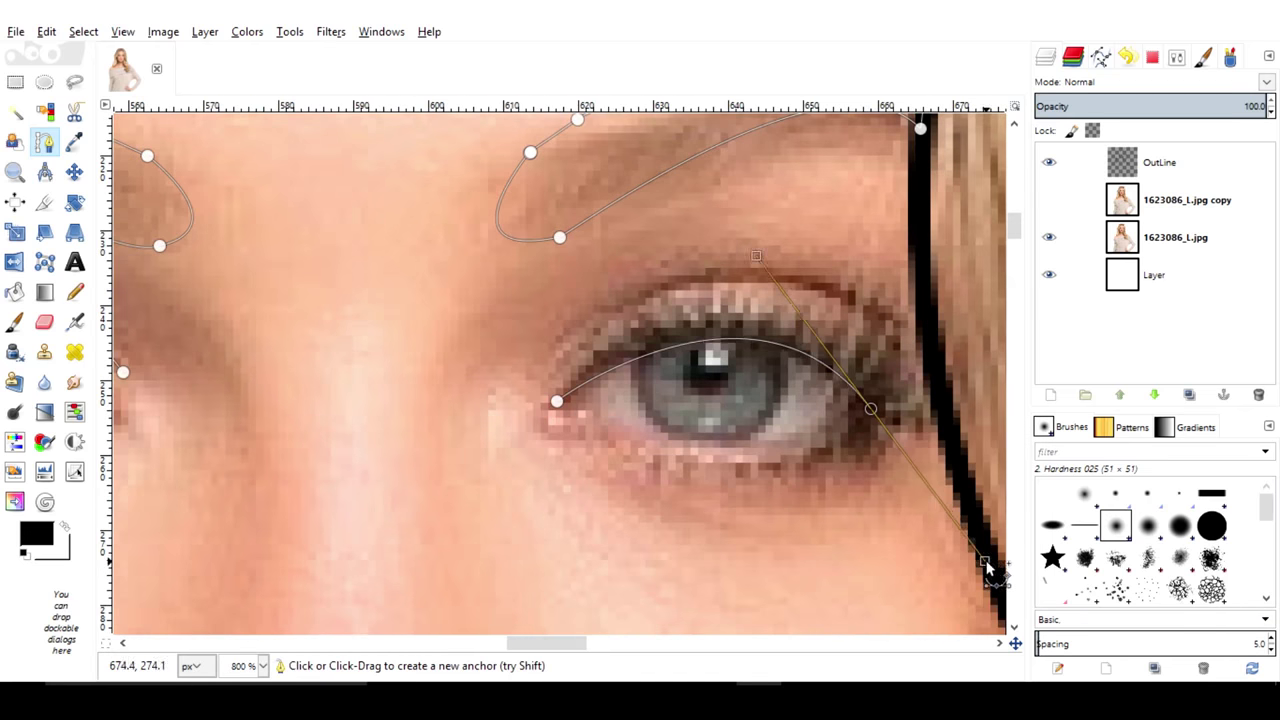
{"action": "left_click_drag", "start_coordinate": [556, 400], "coordinate": [450, 302]}
{"action": "left_click", "coordinate": [558, 400]}
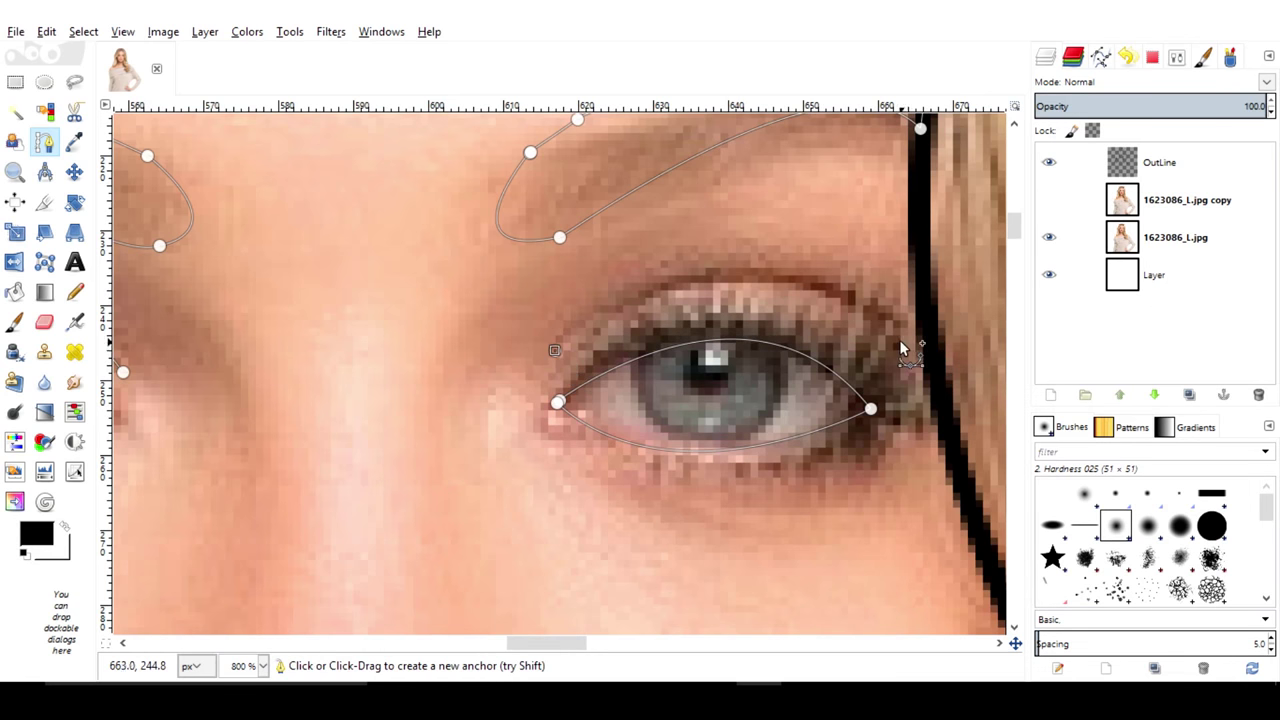
{"action": "left_click_drag", "start_coordinate": [901, 342], "coordinate": [1002, 508]}
{"action": "left_click", "coordinate": [584, 467], "text": "shift"}
{"action": "left_click_drag", "start_coordinate": [725, 525], "coordinate": [786, 528]}
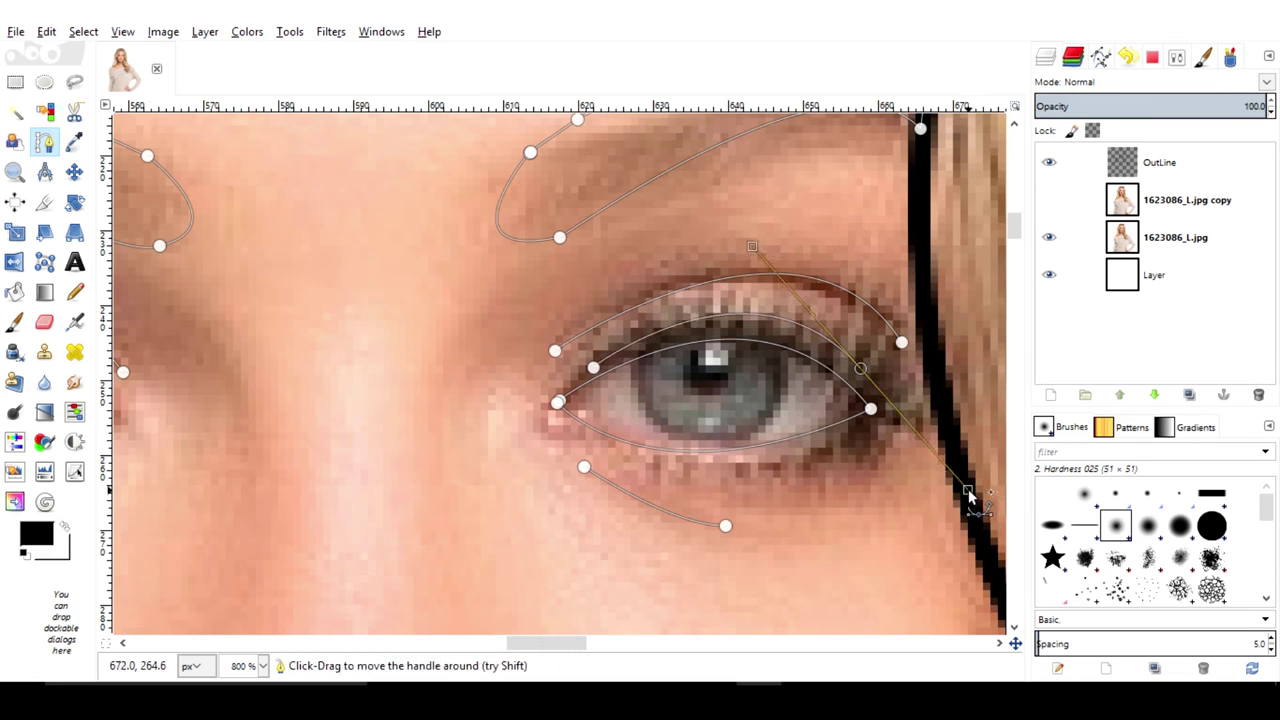
{"action": "scroll", "coordinate": [965, 491], "scroll_direction": "down", "scroll_amount": 1}
{"action": "scroll", "coordinate": [912, 487], "scroll_direction": "down", "scroll_amount": 1}
{"action": "scroll", "coordinate": [843, 414], "scroll_direction": "down", "scroll_amount": 2}
Trace the nose outline down to the nostril and around the nose tip
{"action": "scroll", "coordinate": [786, 471], "scroll_direction": "down", "scroll_amount": 3}
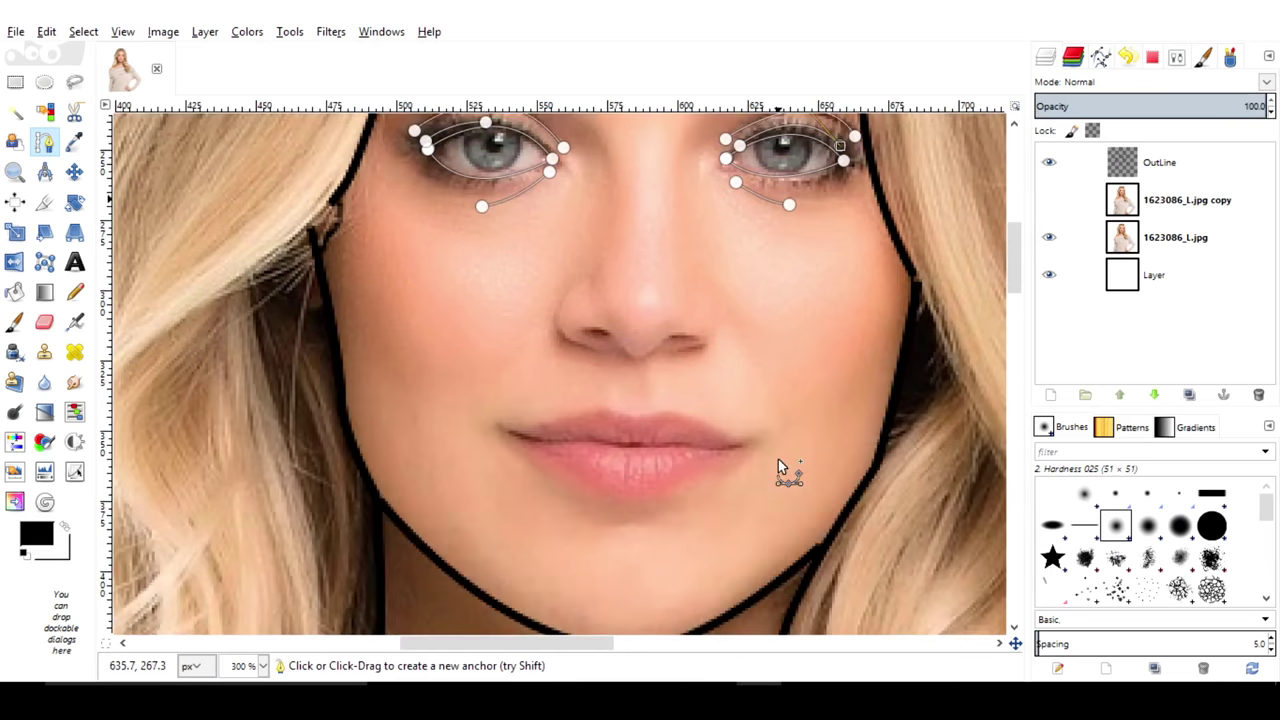
{"action": "scroll", "coordinate": [786, 471], "scroll_direction": "up", "scroll_amount": 2}
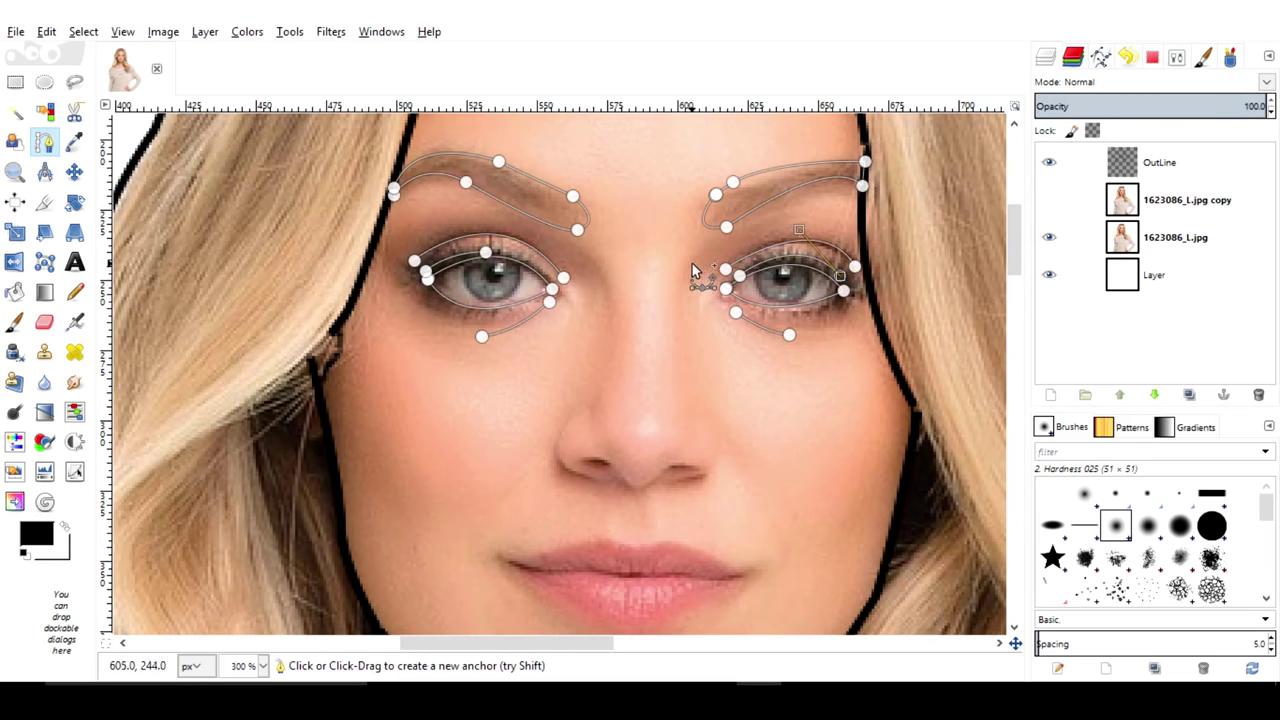
{"action": "mouse_move", "coordinate": [716, 431]}
{"action": "left_mouse_down"}
{"action": "mouse_move", "coordinate": [722, 462]}
{"action": "mouse_move", "coordinate": [590, 478]}
{"action": "mouse_move", "coordinate": [665, 483]}
{"action": "left_mouse_up"}
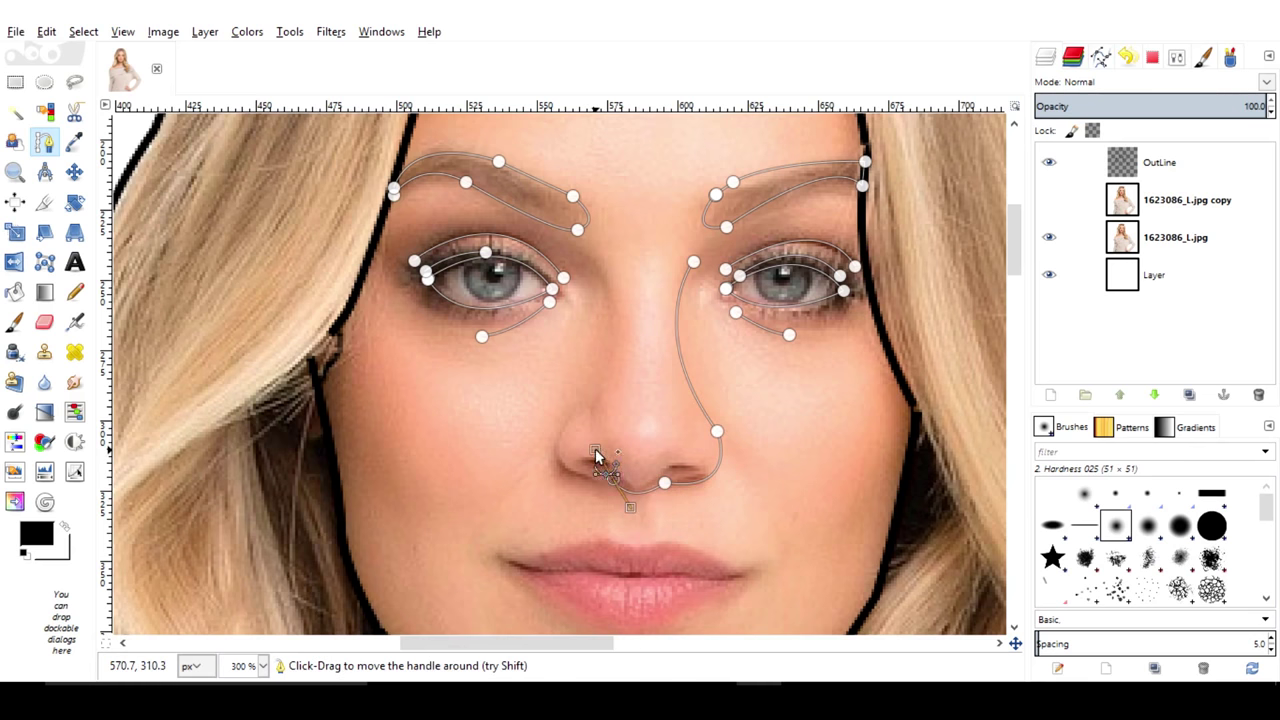
{"action": "left_click_drag", "start_coordinate": [580, 410], "coordinate": [644, 332]}
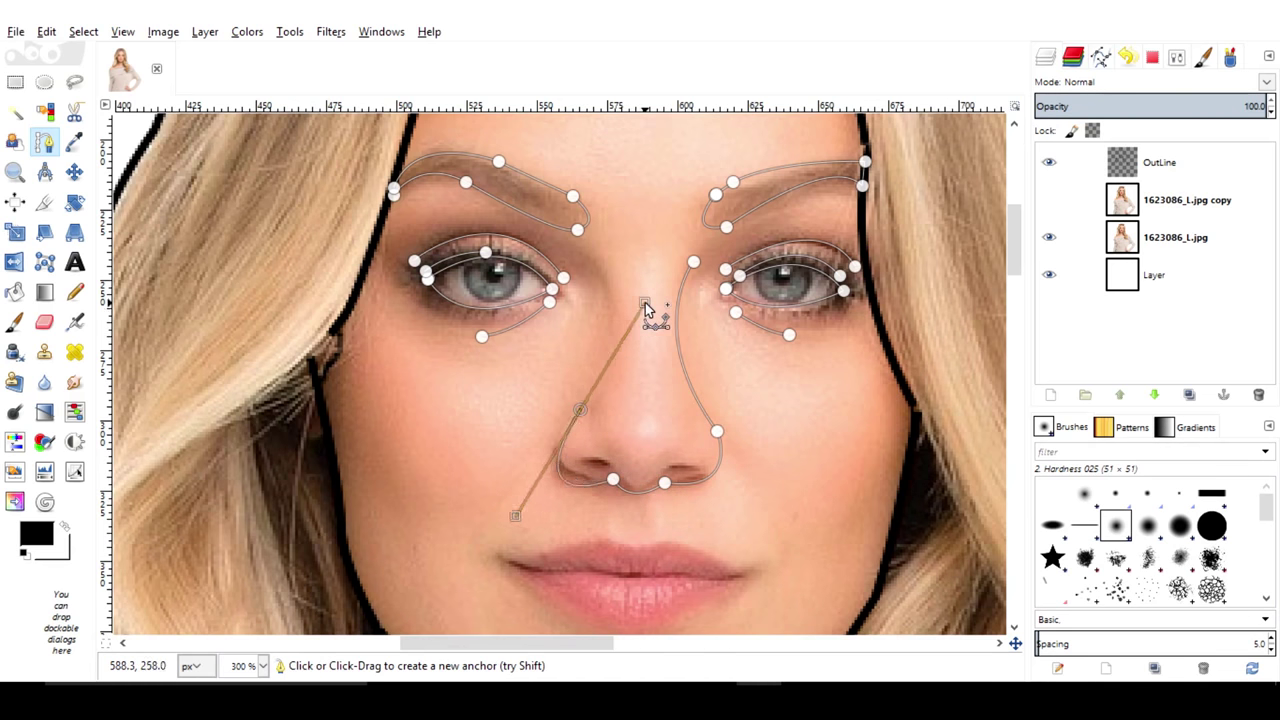
{"action": "left_click_drag", "start_coordinate": [513, 488], "coordinate": [527, 490]}
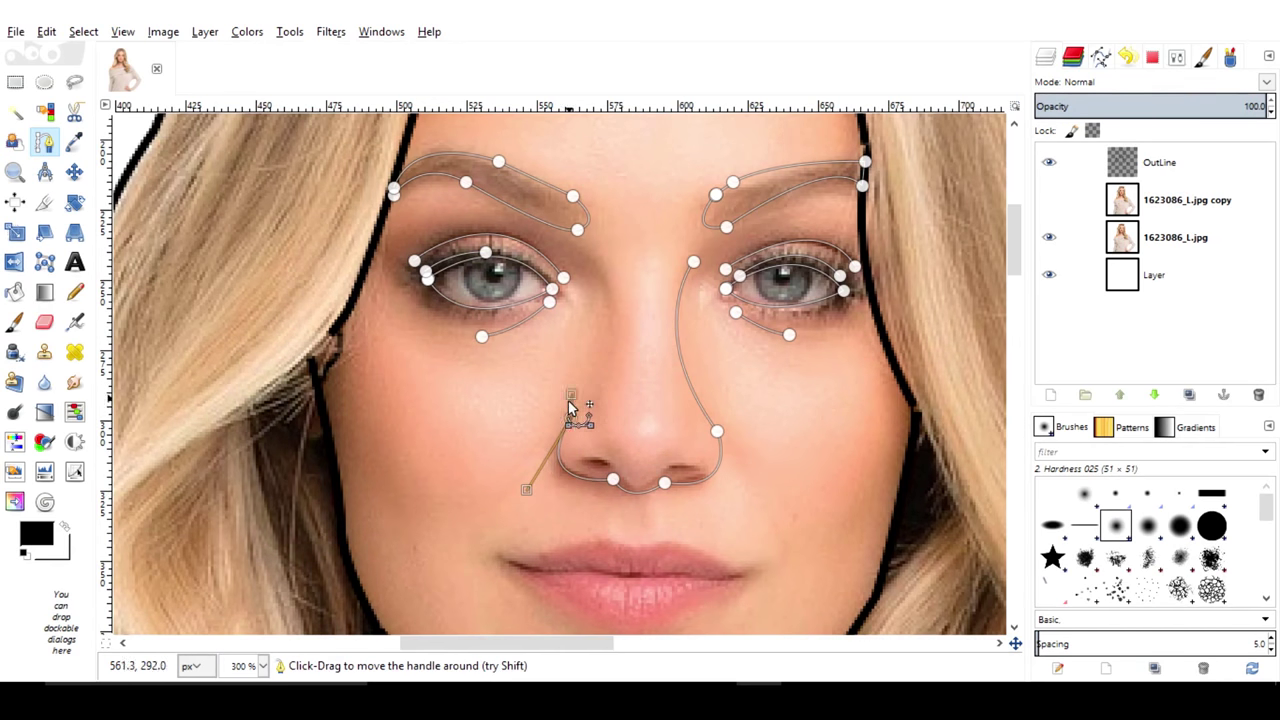
{"action": "scroll", "coordinate": [600, 440], "scroll_direction": "up", "scroll_amount": 1}
{"action": "scroll", "coordinate": [620, 465], "scroll_direction": "up", "scroll_amount": 2}
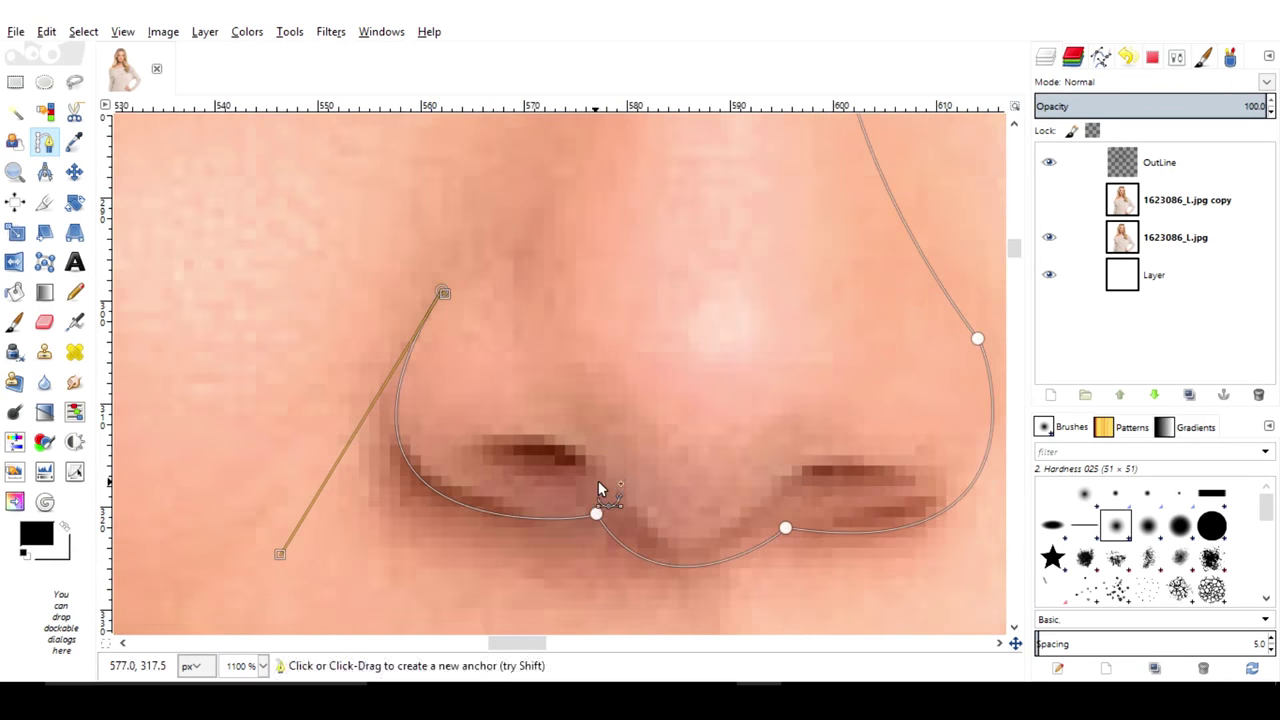
{"action": "scroll", "coordinate": [598, 480], "scroll_direction": "down", "scroll_amount": 2}
{"action": "scroll", "coordinate": [637, 520], "scroll_direction": "down", "scroll_amount": 4}
Outline the upper and lower lips between the left and right lip corners
{"action": "left_click", "coordinate": [459, 342]}
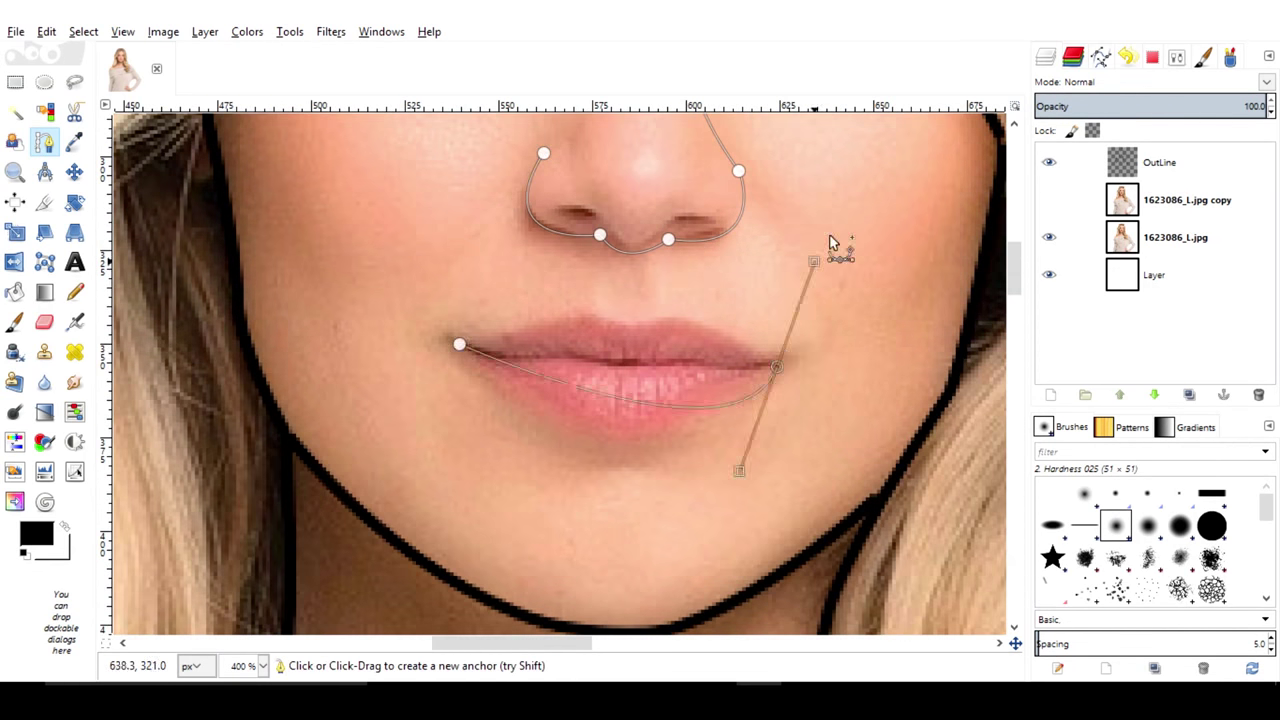
{"action": "mouse_move", "coordinate": [779, 369]}
{"action": "left_mouse_down"}
{"action": "mouse_move", "coordinate": [983, 194]}
{"action": "mouse_move", "coordinate": [779, 369]}
{"action": "left_mouse_up"}
{"action": "left_click", "coordinate": [635, 330]}
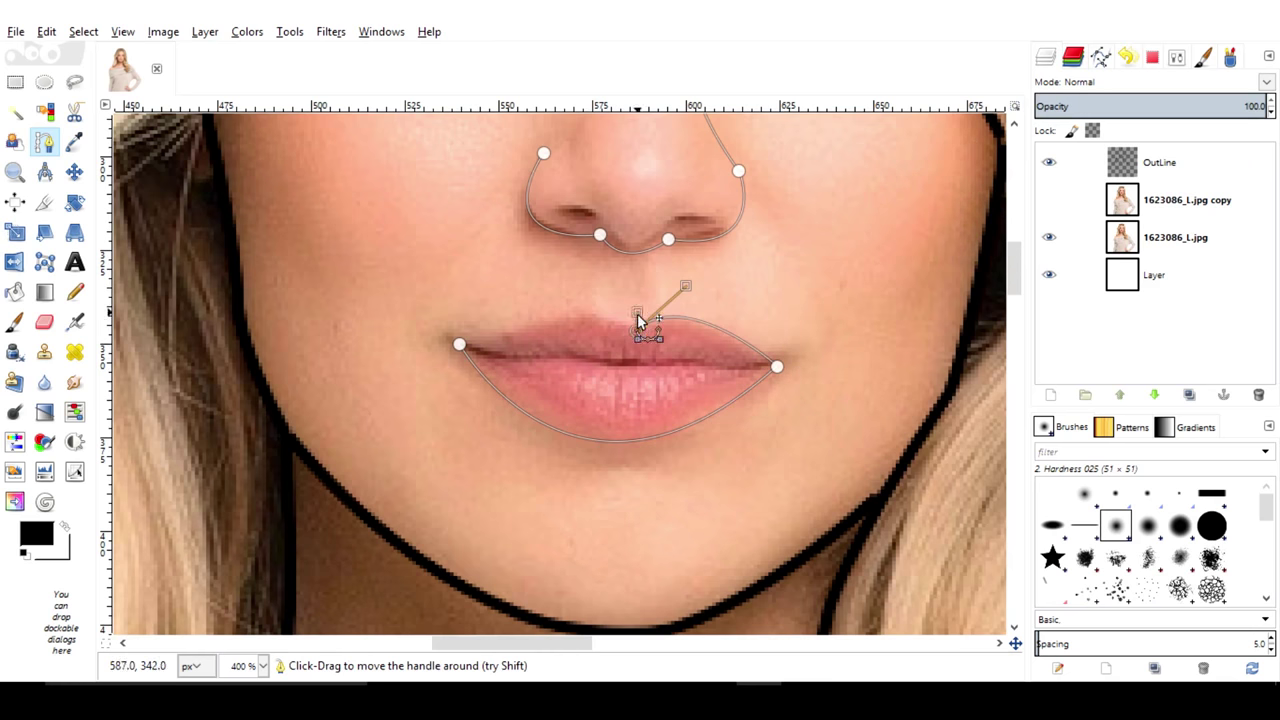
{"action": "left_click_drag", "start_coordinate": [651, 323], "coordinate": [376, 422]}
{"action": "left_click_drag", "start_coordinate": [636, 331], "coordinate": [620, 331]}
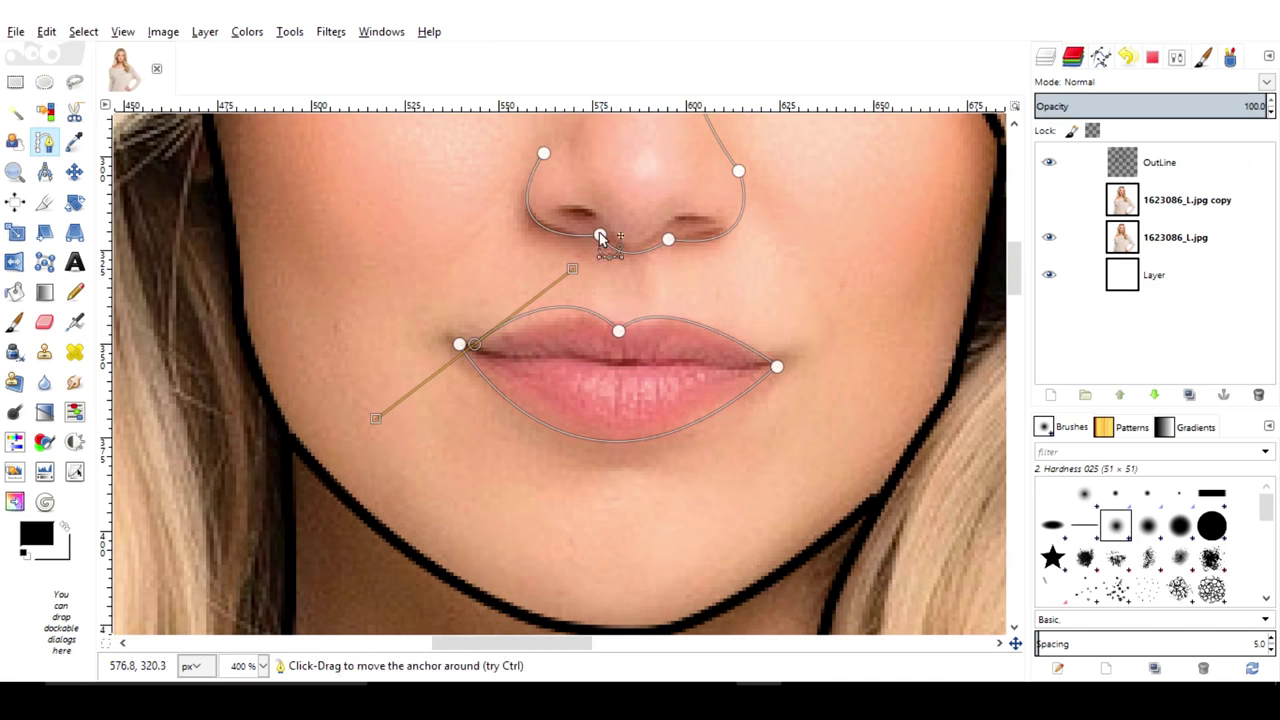
{"action": "left_click_drag", "start_coordinate": [572, 268], "coordinate": [571, 284]}
{"action": "left_click_drag", "start_coordinate": [376, 418], "coordinate": [453, 358]}
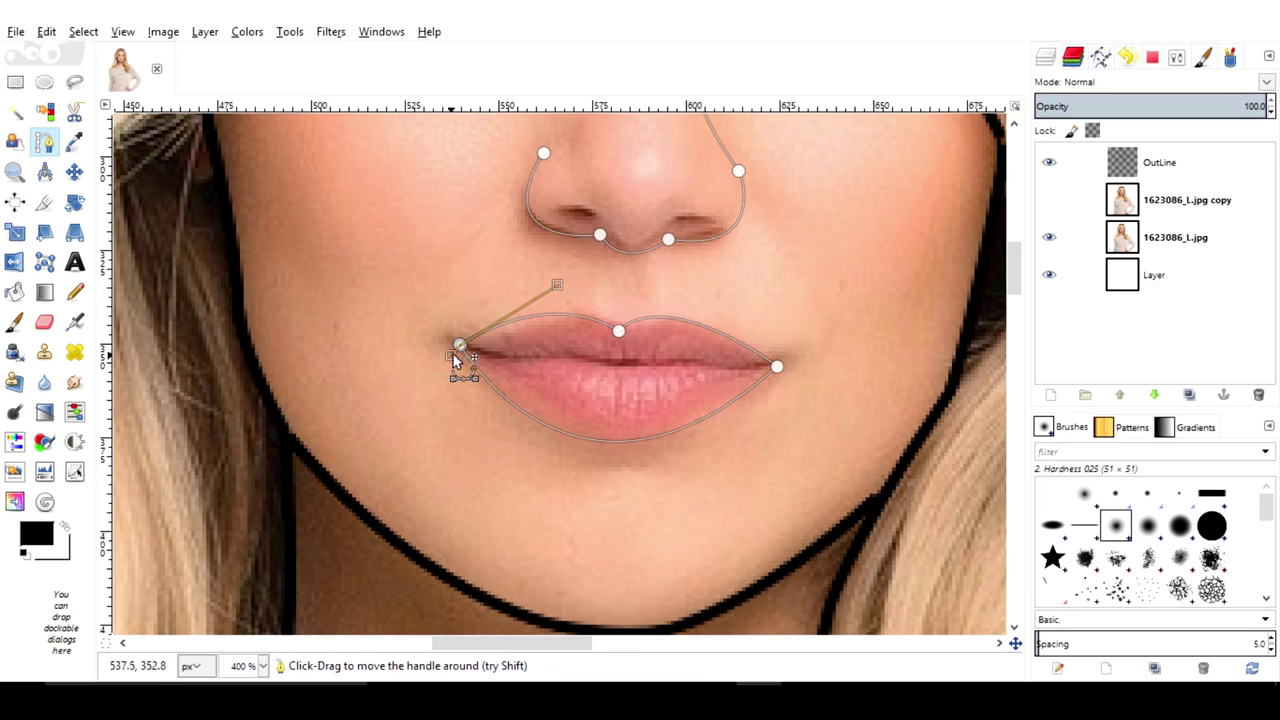
Draw the line between the lips across to the right corner
{"action": "scroll", "coordinate": [664, 390], "scroll_direction": "up", "scroll_amount": 2}
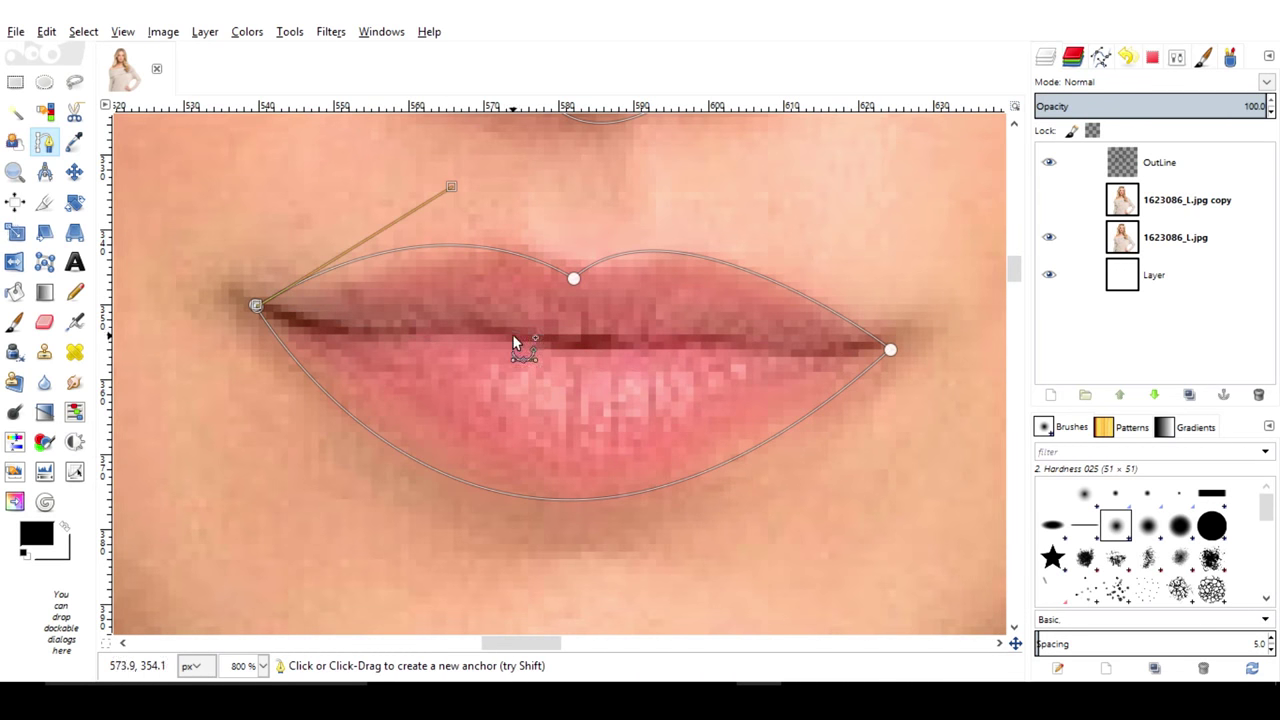
{"action": "left_click_drag", "start_coordinate": [605, 338], "coordinate": [772, 338]}
{"action": "mouse_move", "coordinate": [606, 338]}
{"action": "left_mouse_down"}
{"action": "mouse_move", "coordinate": [890, 349]}
{"action": "mouse_move", "coordinate": [565, 478]}
{"action": "mouse_move", "coordinate": [423, 414]}
{"action": "left_mouse_up"}
{"action": "scroll", "coordinate": [839, 499], "scroll_direction": "down", "scroll_amount": 4}
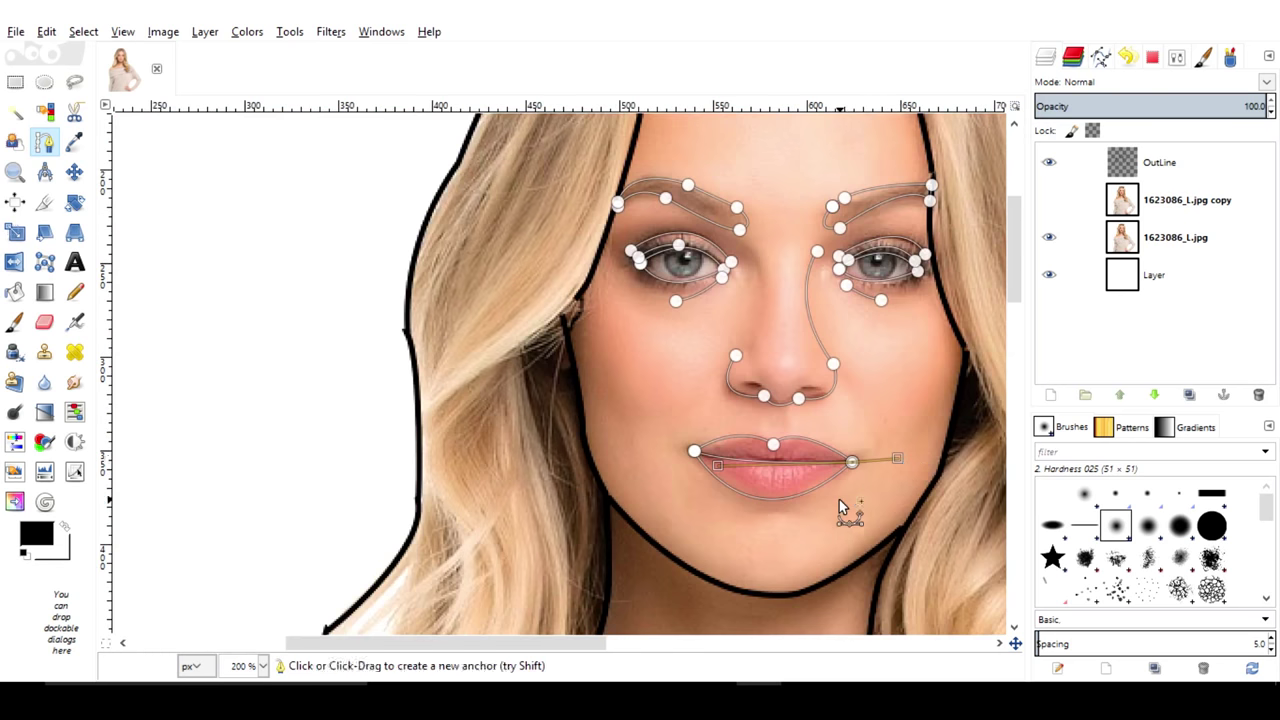
{"action": "scroll", "coordinate": [858, 257], "scroll_direction": "up", "scroll_amount": 4}
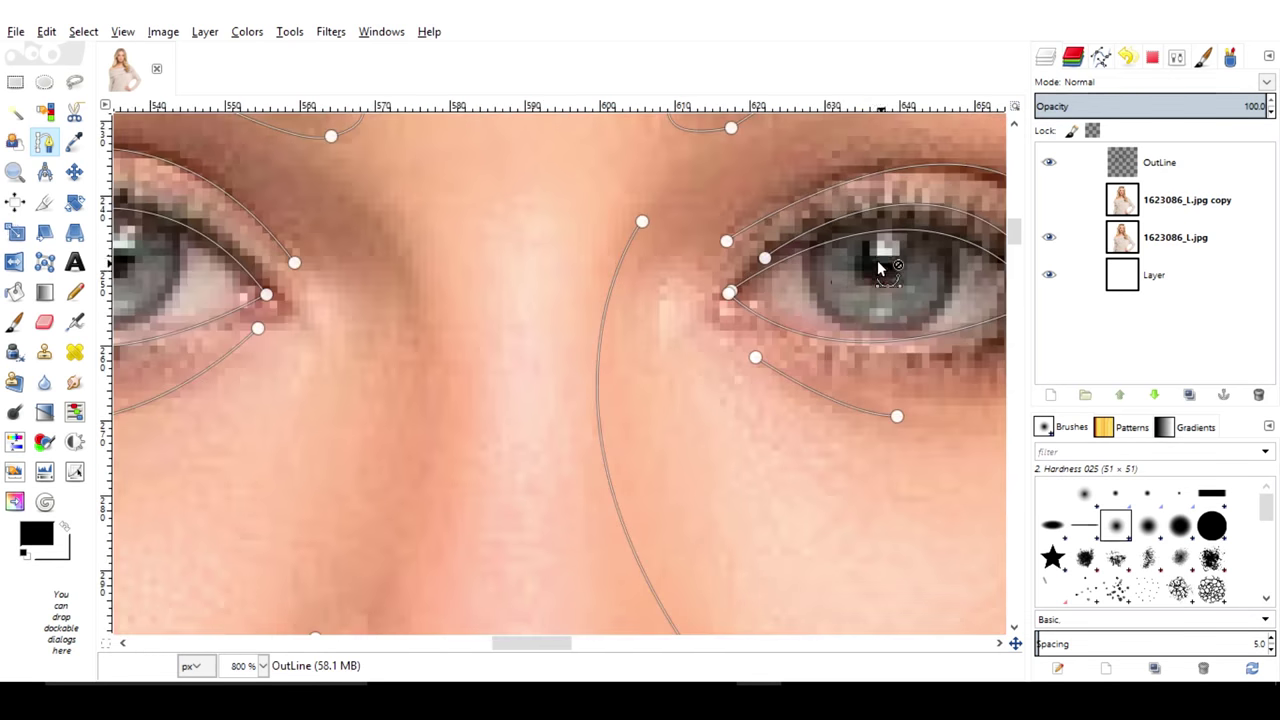
Draw closed loops around the iris and pupil of the first eye
{"action": "left_click", "coordinate": [801, 247]}
{"action": "mouse_move", "coordinate": [801, 247]}
{"action": "left_mouse_down"}
{"action": "mouse_move", "coordinate": [920, 337]}
{"action": "mouse_move", "coordinate": [980, 320]}
{"action": "mouse_move", "coordinate": [885, 332]}
{"action": "left_mouse_up"}
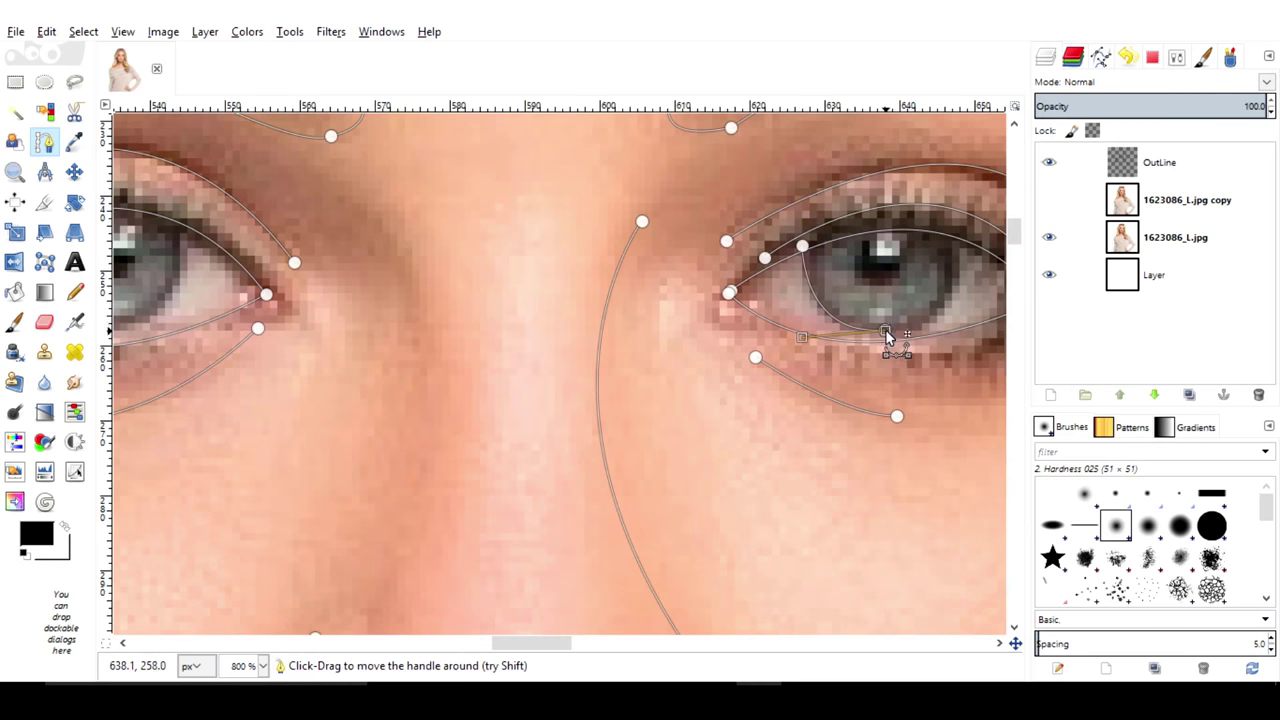
{"action": "mouse_move", "coordinate": [955, 237]}
{"action": "left_mouse_down"}
{"action": "mouse_move", "coordinate": [943, 132]}
{"action": "mouse_move", "coordinate": [960, 245]}
{"action": "left_mouse_up"}
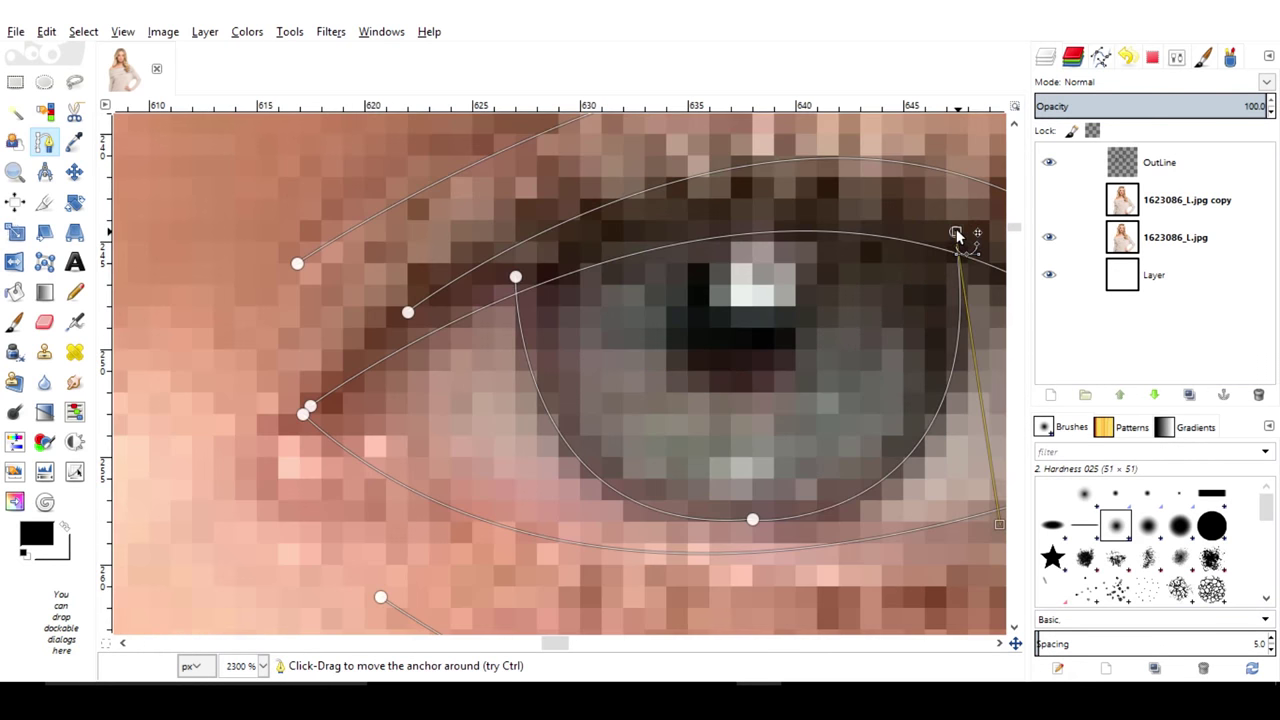
{"action": "scroll", "coordinate": [957, 245], "scroll_direction": "up", "scroll_amount": 3}
{"action": "left_click_drag", "start_coordinate": [515, 280], "coordinate": [518, 296]}
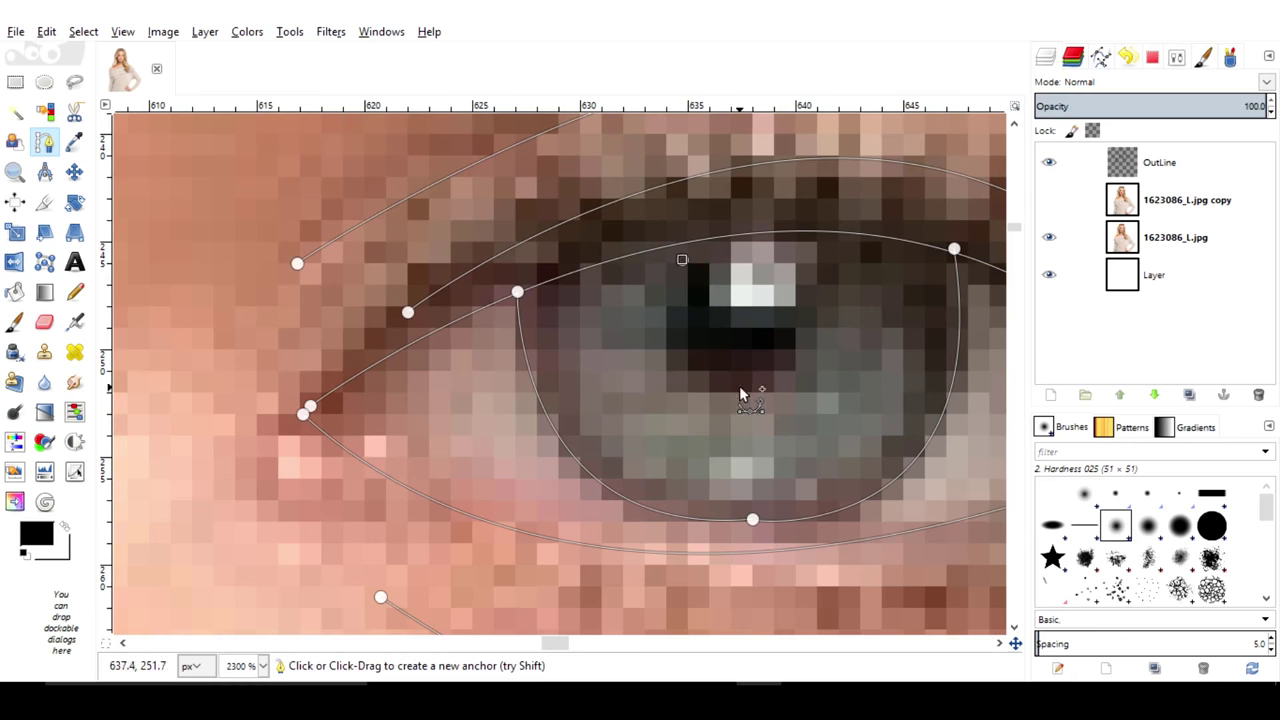
{"action": "left_click_drag", "start_coordinate": [741, 390], "coordinate": [843, 371]}
{"action": "mouse_move", "coordinate": [719, 256]}
{"action": "left_mouse_down"}
{"action": "mouse_move", "coordinate": [548, 240]}
{"action": "mouse_move", "coordinate": [787, 268]}
{"action": "left_mouse_up"}
{"action": "left_click_drag", "start_coordinate": [929, 314], "coordinate": [840, 383]}
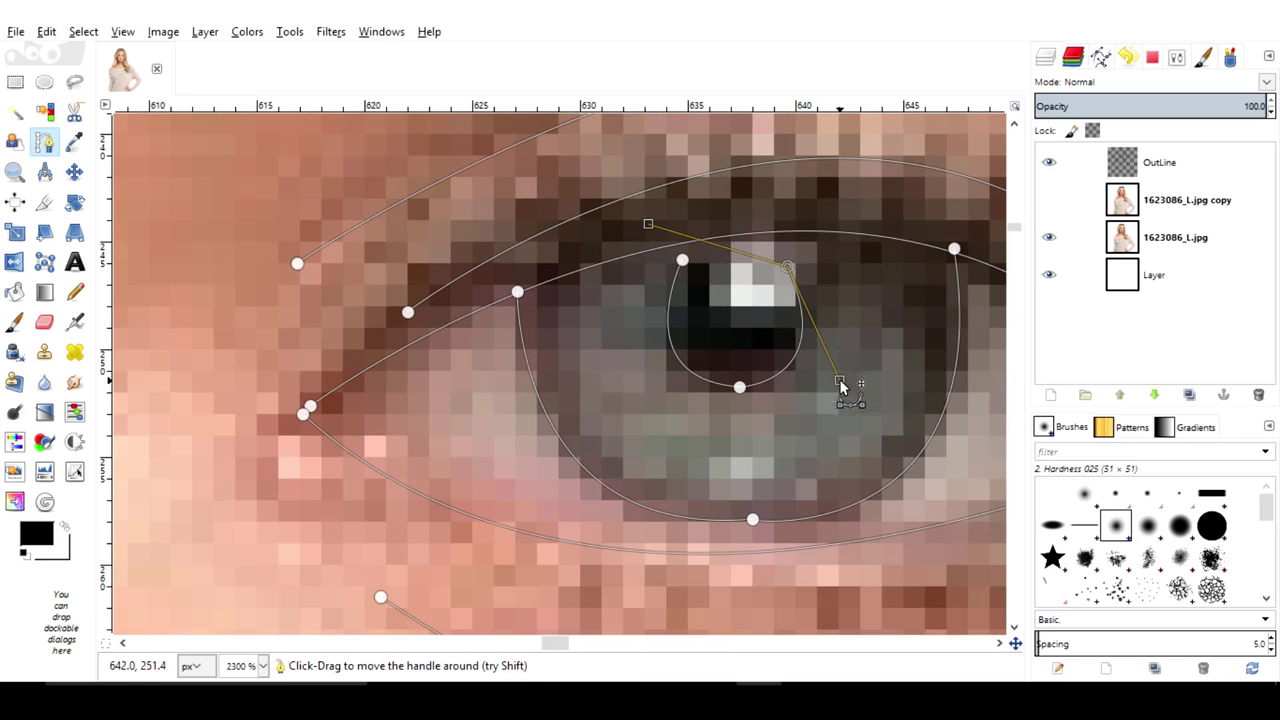
{"action": "left_click_drag", "start_coordinate": [648, 224], "coordinate": [767, 257]}
{"action": "left_click", "coordinate": [683, 262]}
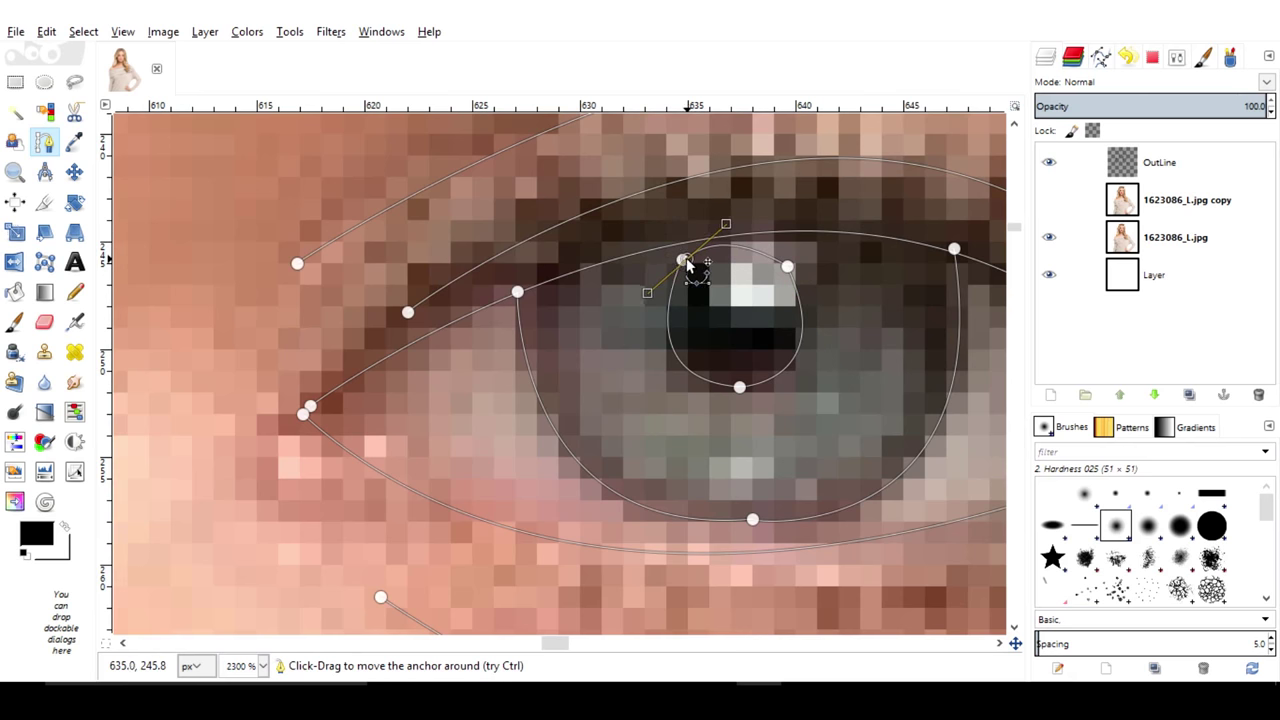
{"action": "left_click_drag", "start_coordinate": [555, 643], "coordinate": [487, 643]}
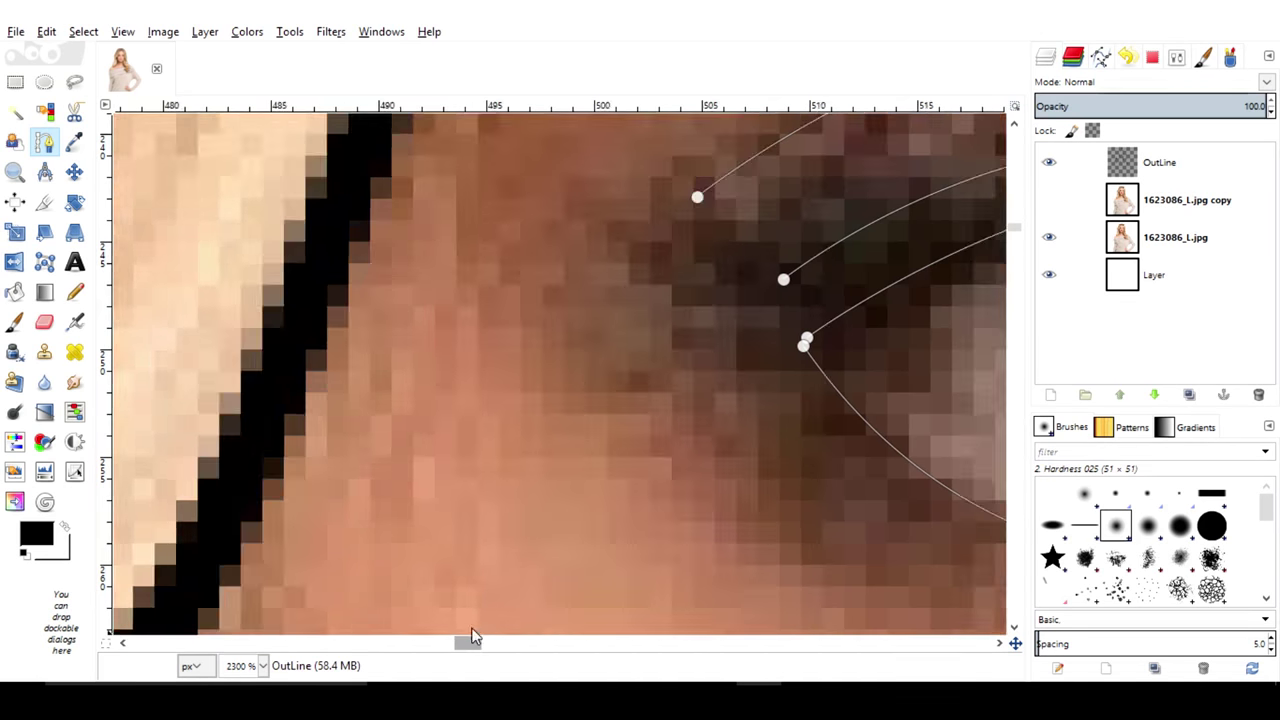
Curve an iris outline around the other eye
{"action": "left_click", "coordinate": [478, 214]}
{"action": "mouse_move", "coordinate": [728, 510]}
{"action": "left_mouse_down"}
{"action": "mouse_move", "coordinate": [523, 563]}
{"action": "mouse_move", "coordinate": [405, 558]}
{"action": "left_mouse_up"}
{"action": "left_click_drag", "start_coordinate": [934, 463], "coordinate": [749, 509]}
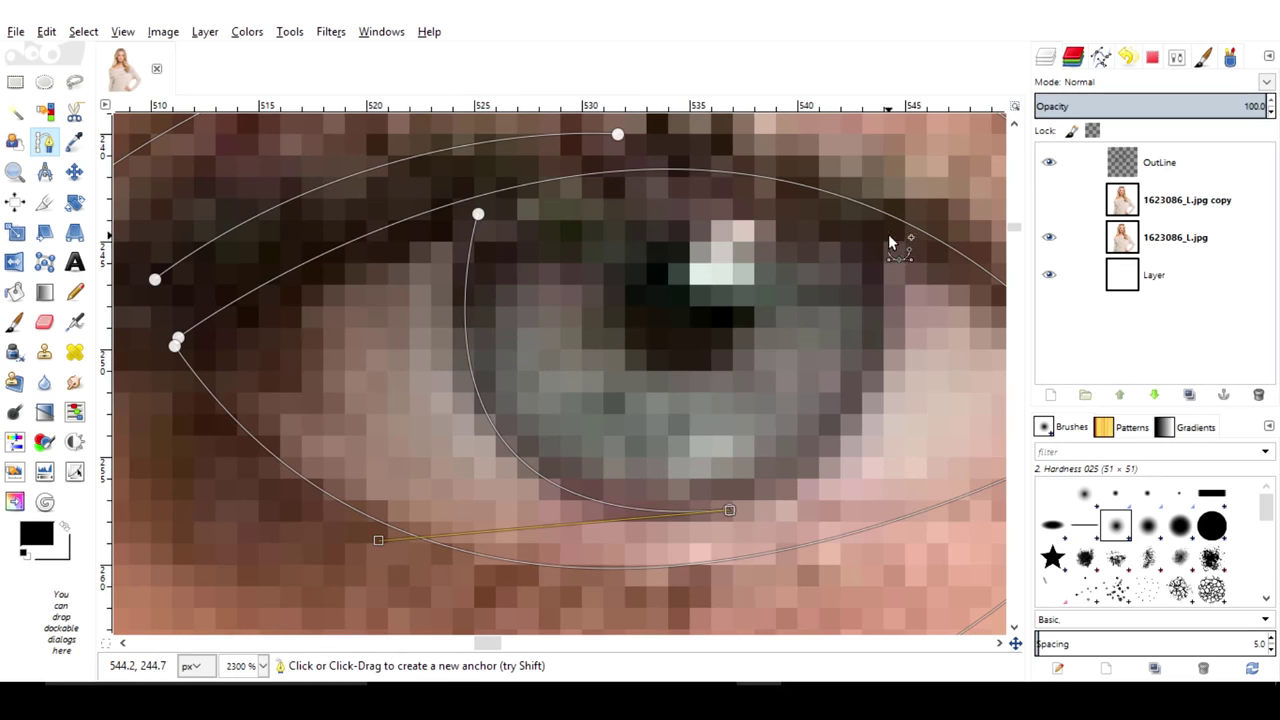
{"action": "left_click_drag", "start_coordinate": [889, 237], "coordinate": [897, 140]}
{"action": "scroll", "coordinate": [897, 140], "scroll_direction": "up", "scroll_amount": 3}
{"action": "left_click_drag", "start_coordinate": [910, 332], "coordinate": [890, 500]}
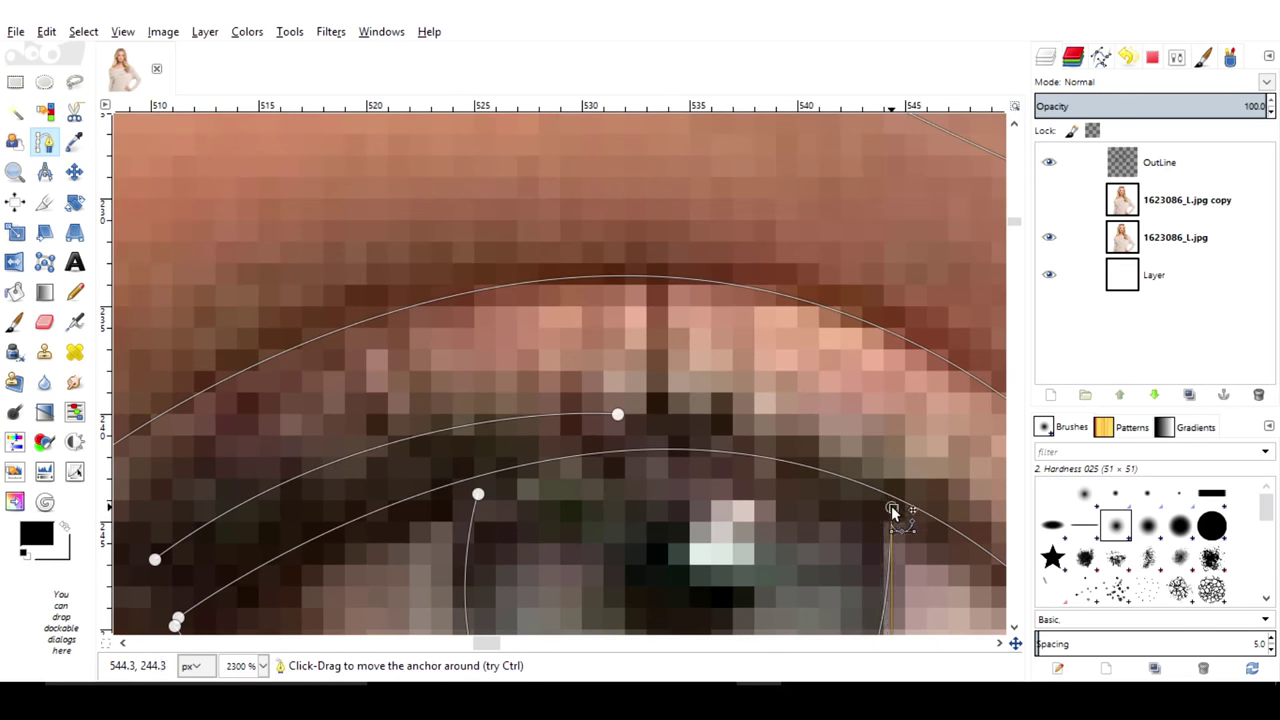
{"action": "scroll", "coordinate": [486, 480], "scroll_direction": "down", "scroll_amount": 1, "text": "ctrl"}
{"action": "scroll", "coordinate": [651, 309], "scroll_direction": "down", "scroll_amount": 4}
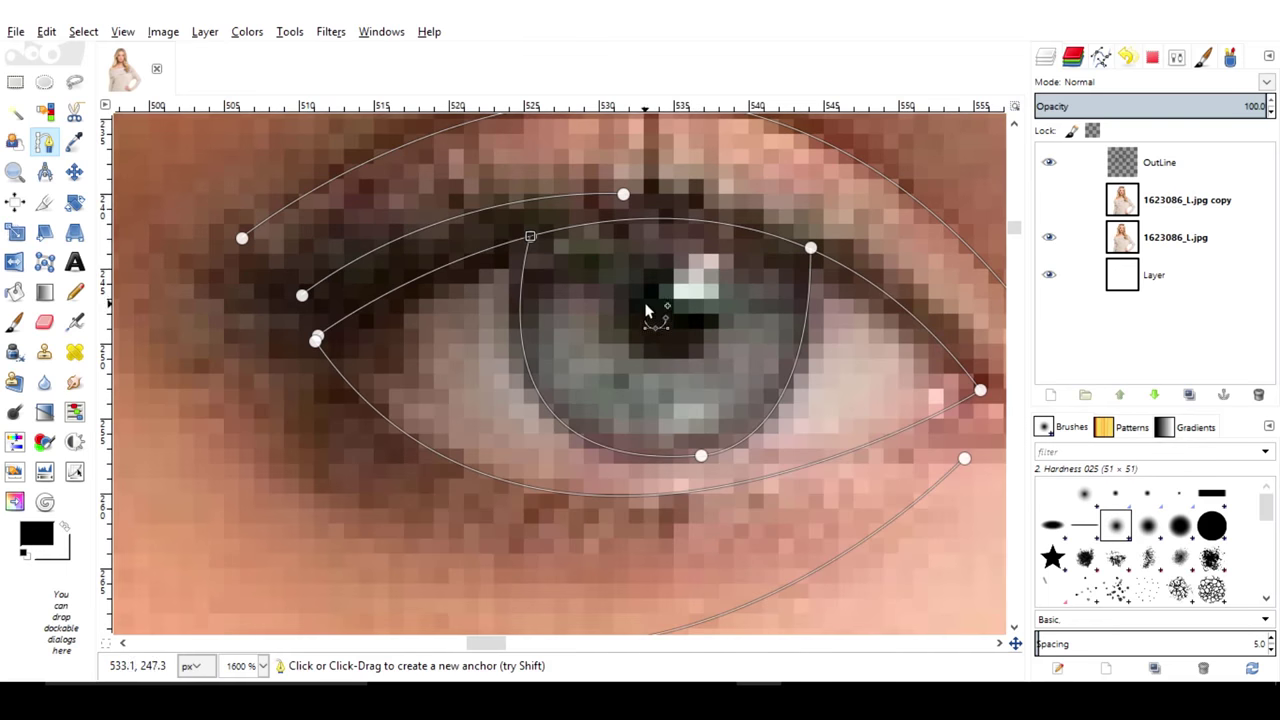
Draw a small pupil loop inside that iris and bring up the Paths list
{"action": "left_click_drag", "start_coordinate": [703, 352], "coordinate": [751, 329]}
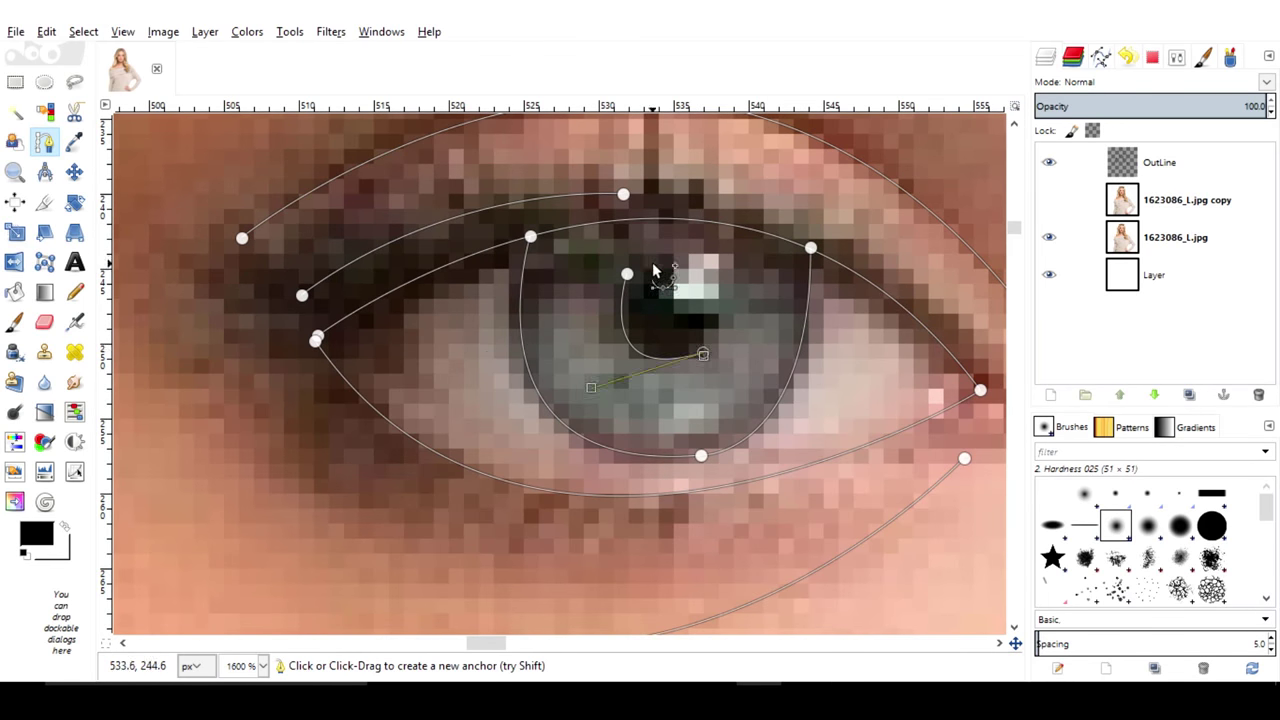
{"action": "left_click_drag", "start_coordinate": [652, 264], "coordinate": [540, 290]}
{"action": "scroll", "coordinate": [629, 271], "scroll_direction": "down", "scroll_amount": 3, "text": "ctrl"}
{"action": "scroll", "coordinate": [814, 357], "scroll_direction": "down", "scroll_amount": 2, "text": "ctrl"}
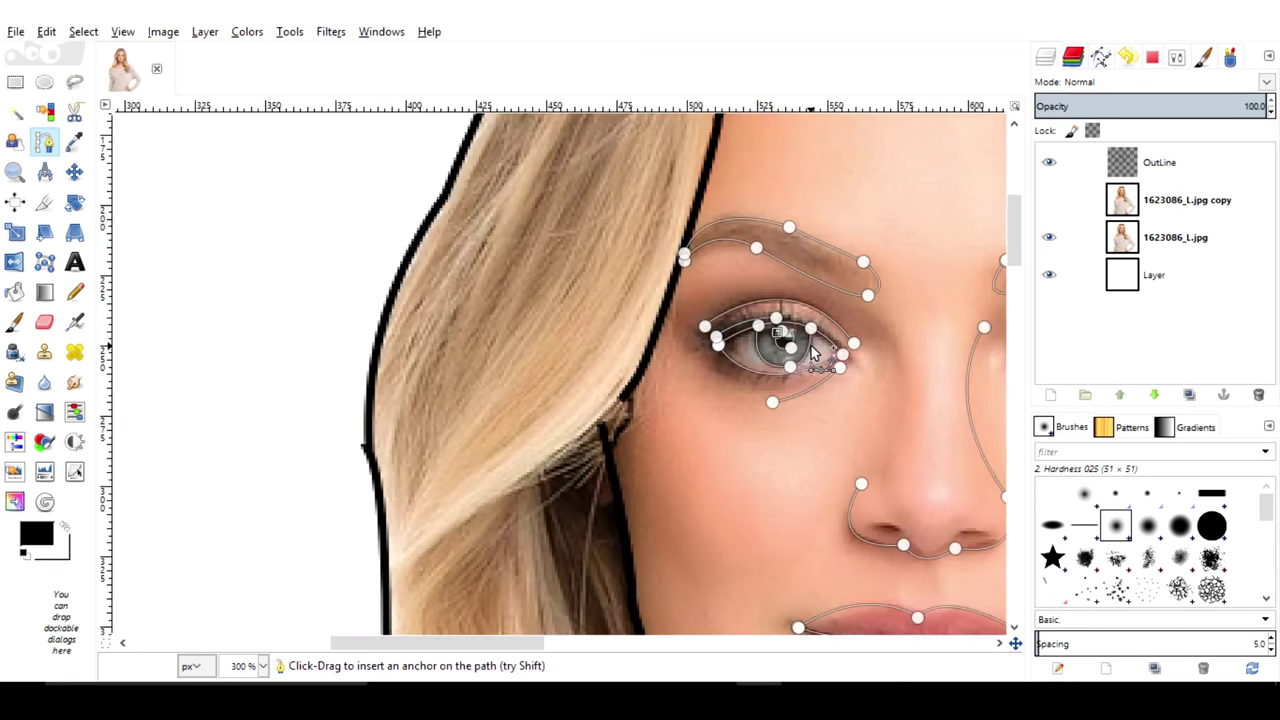
{"action": "scroll", "coordinate": [771, 329], "scroll_direction": "down", "scroll_amount": 2, "text": "ctrl"}
{"action": "scroll", "coordinate": [786, 314], "scroll_direction": "down", "scroll_amount": 1, "text": "ctrl"}
{"action": "left_click", "coordinate": [1100, 56]}
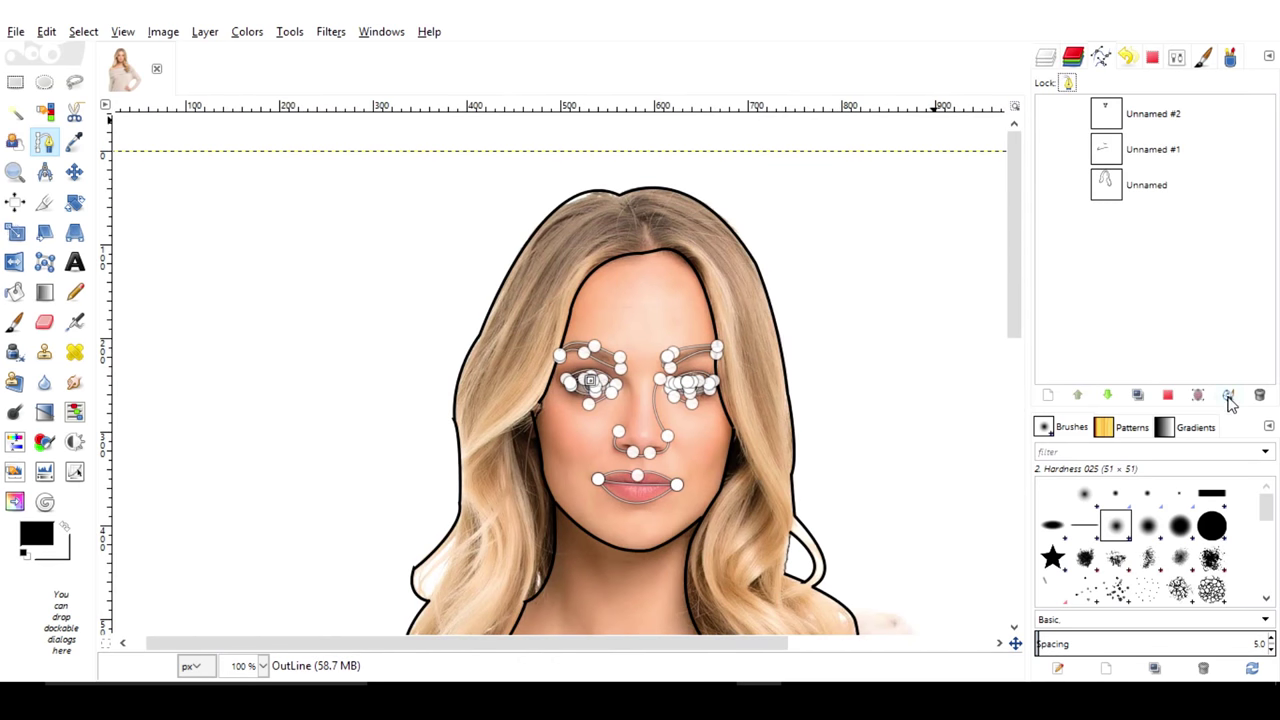
Stroke the facial paths as solid-colour 2.0 px lines, then switch to Rectangle Select
{"action": "left_click", "coordinate": [1228, 396]}
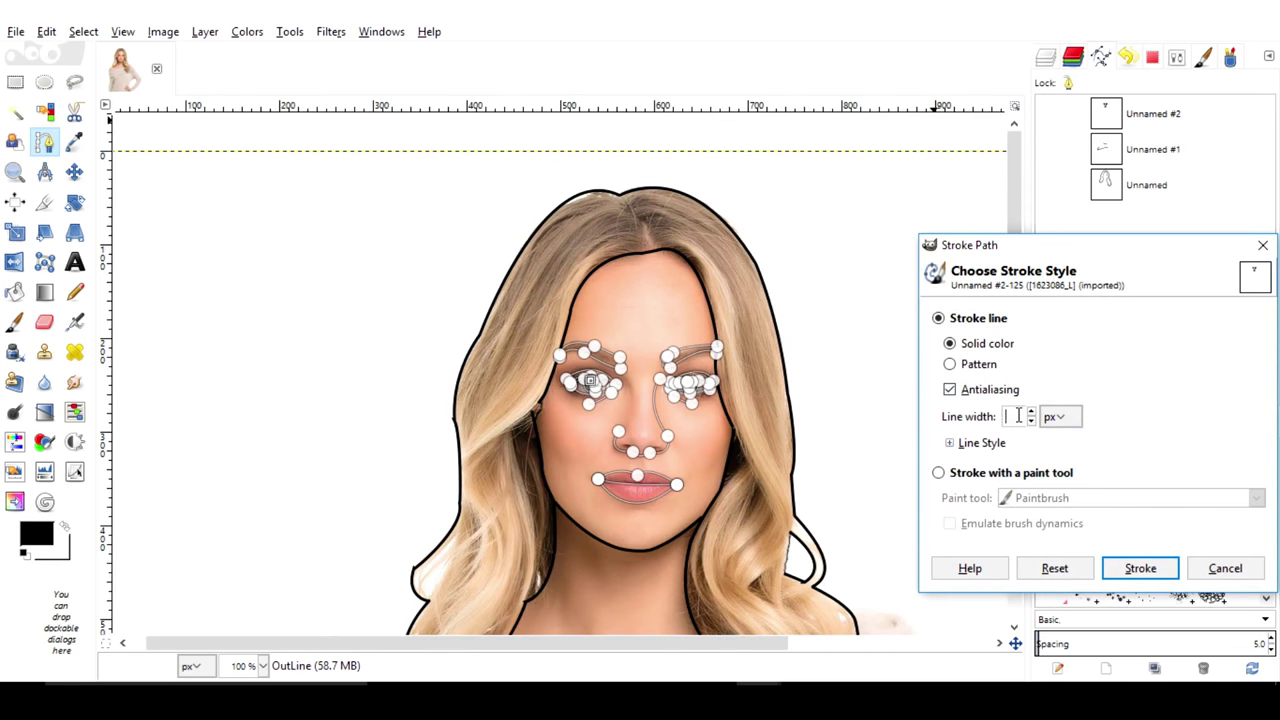
{"action": "left_click", "coordinate": [1140, 568]}
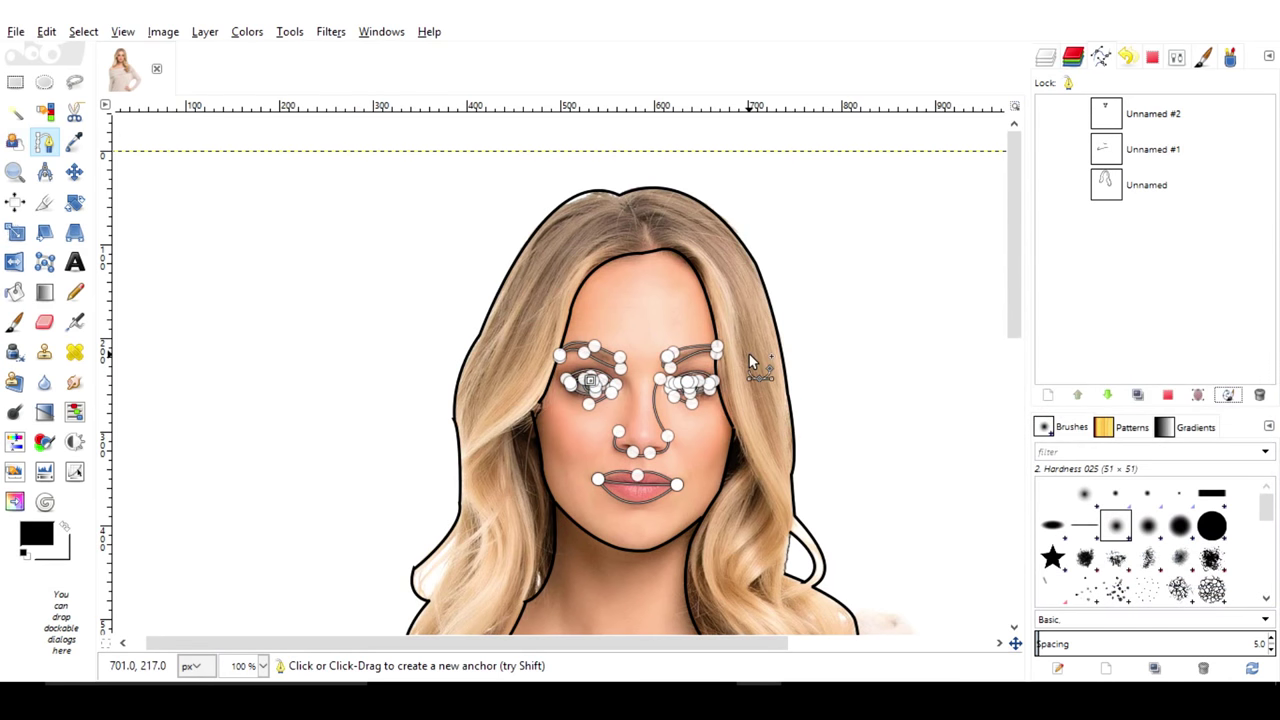
{"action": "left_click", "coordinate": [14, 86]}
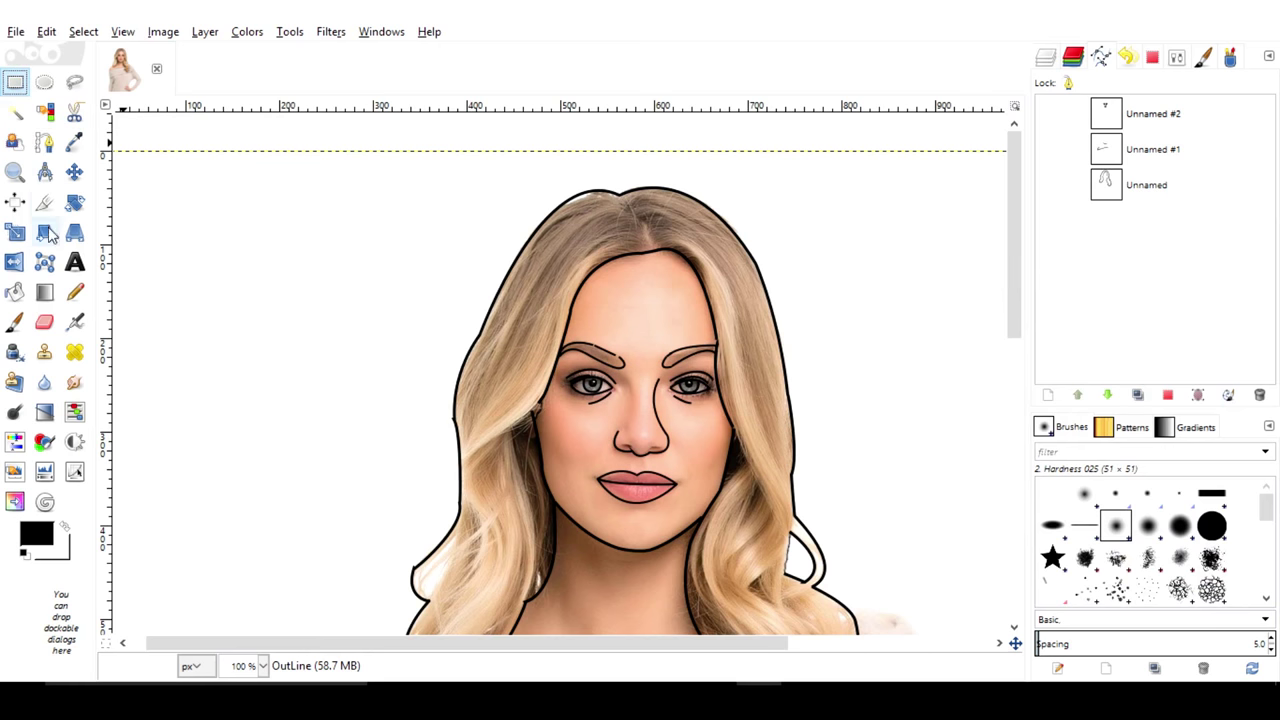
{"action": "left_click", "coordinate": [20, 328]}
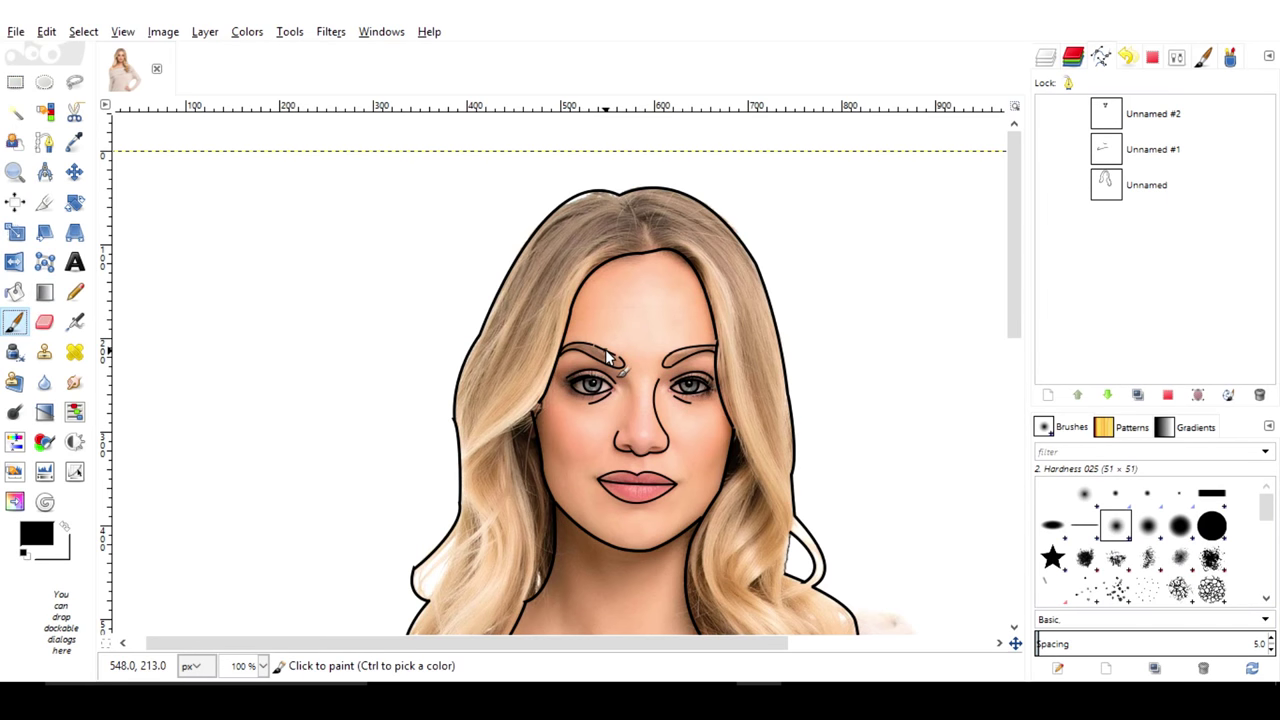
{"action": "scroll", "coordinate": [605, 349], "scroll_direction": "up", "scroll_amount": 2, "text": "ctrl"}
{"action": "scroll", "coordinate": [605, 349], "scroll_direction": "up", "scroll_amount": 1, "text": "ctrl"}
{"action": "scroll", "coordinate": [605, 349], "scroll_direction": "up", "scroll_amount": 1, "text": "ctrl"}
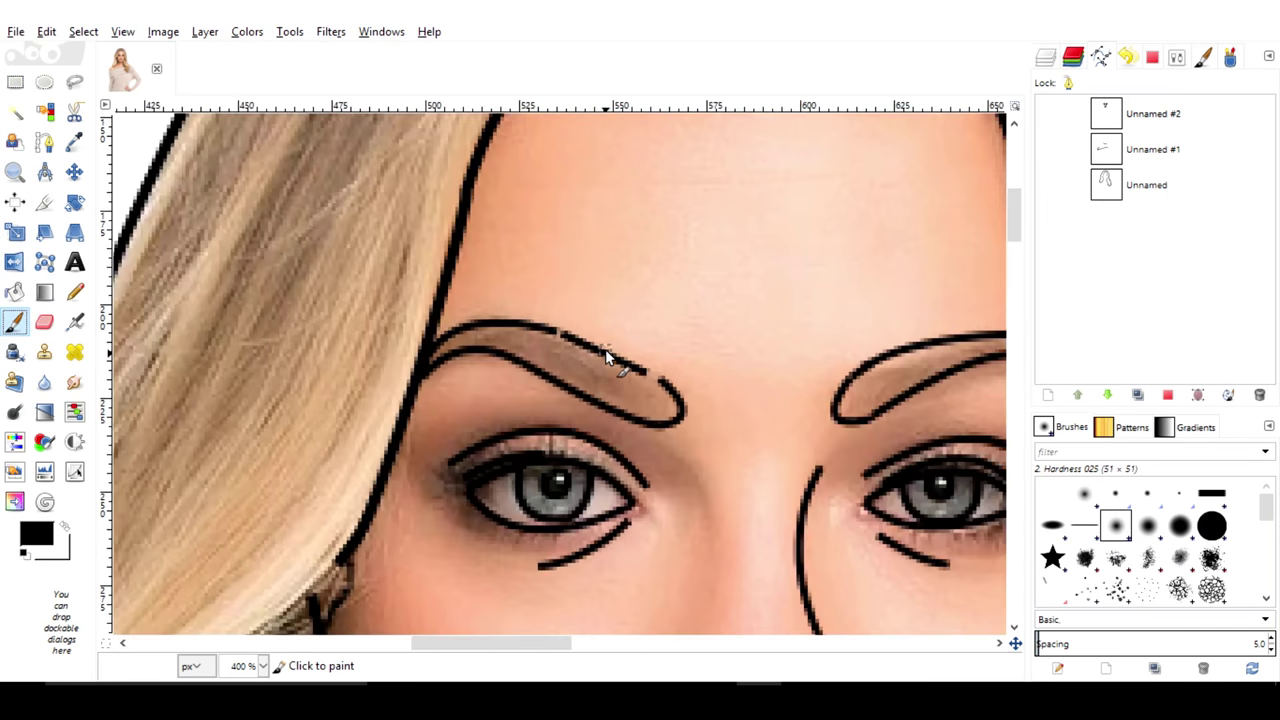
{"action": "scroll", "coordinate": [605, 349], "scroll_direction": "up", "scroll_amount": 1, "text": "ctrl"}
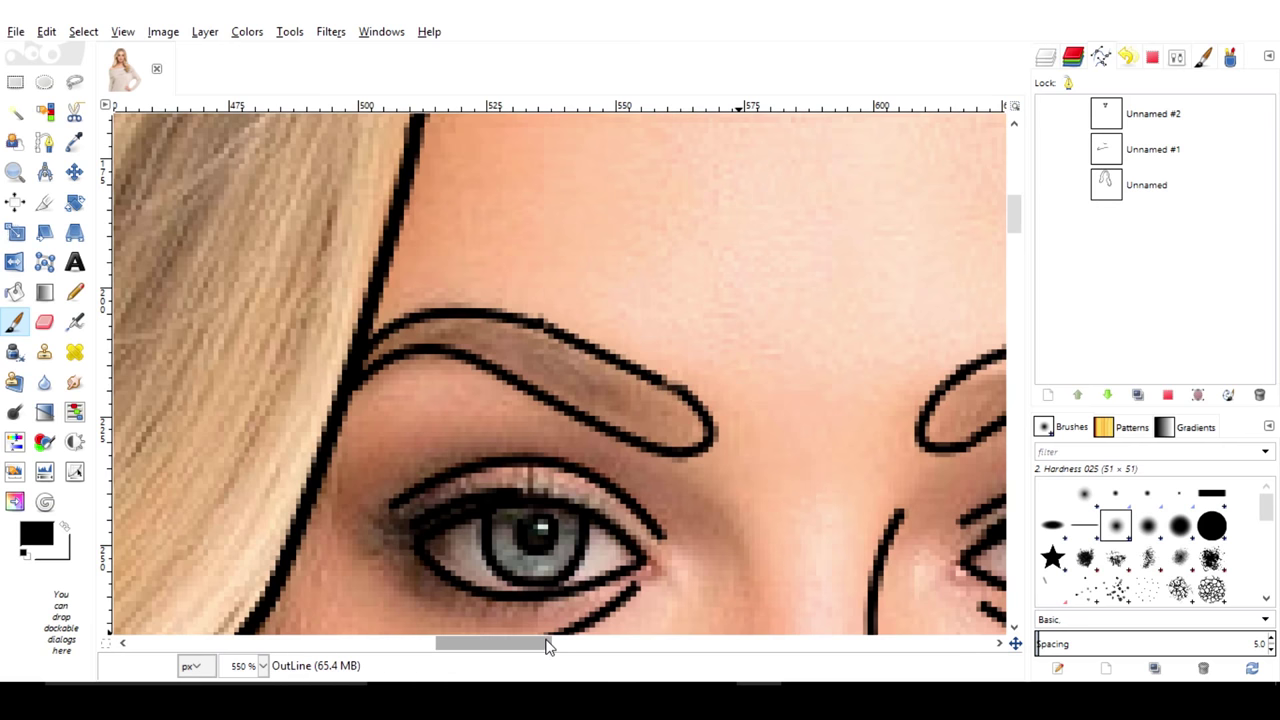
{"action": "left_click_drag", "start_coordinate": [549, 645], "coordinate": [645, 665]}
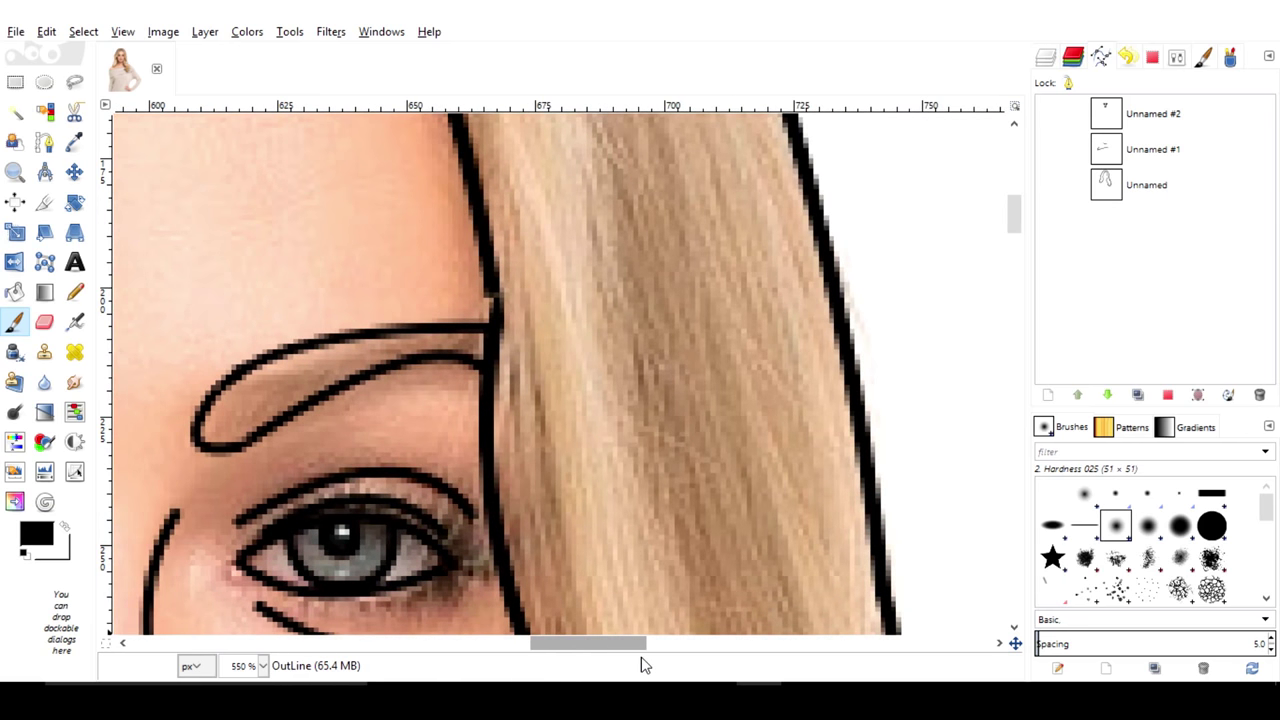
{"action": "scroll", "coordinate": [724, 504], "scroll_direction": "down", "scroll_amount": 2}
{"action": "scroll", "coordinate": [722, 508], "scroll_direction": "down", "scroll_amount": 1}
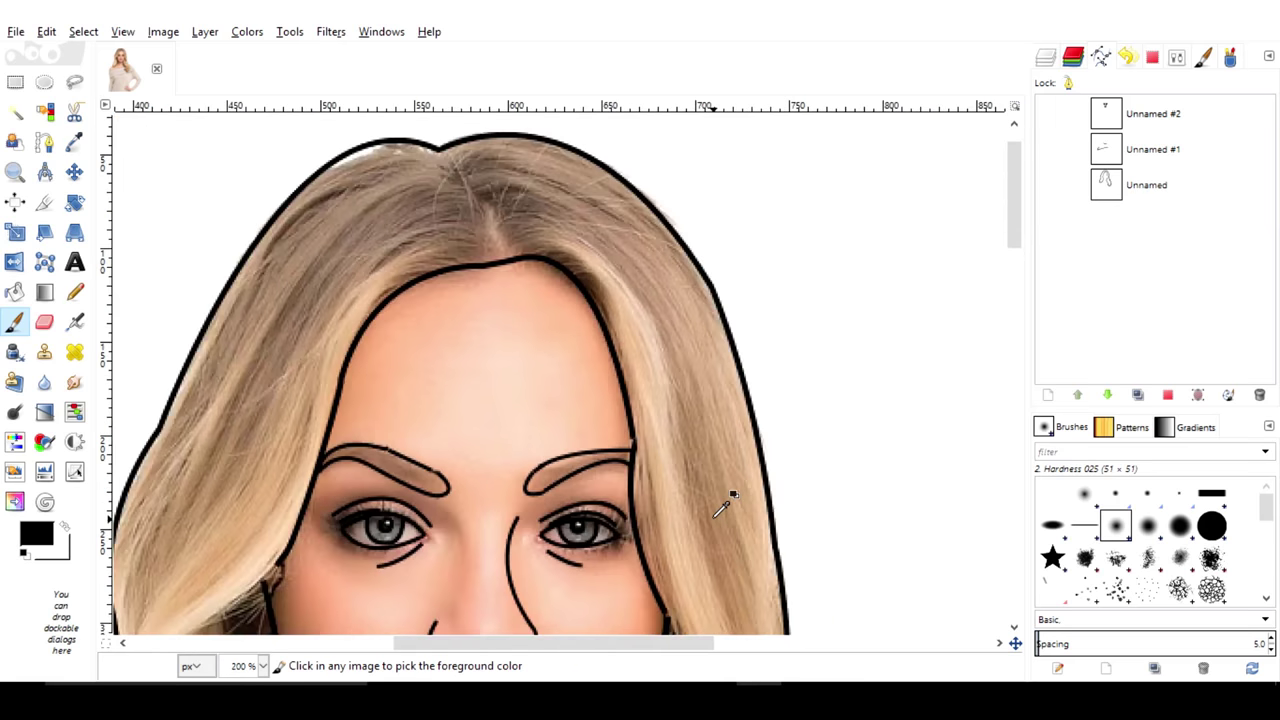
{"action": "scroll", "coordinate": [721, 508], "scroll_direction": "down", "scroll_amount": 1}
{"action": "scroll", "coordinate": [712, 517], "scroll_direction": "down", "scroll_amount": 5}
{"action": "scroll", "coordinate": [712, 517], "scroll_direction": "down", "scroll_amount": 3}
{"action": "scroll", "coordinate": [713, 524], "scroll_direction": "up", "scroll_amount": 6}
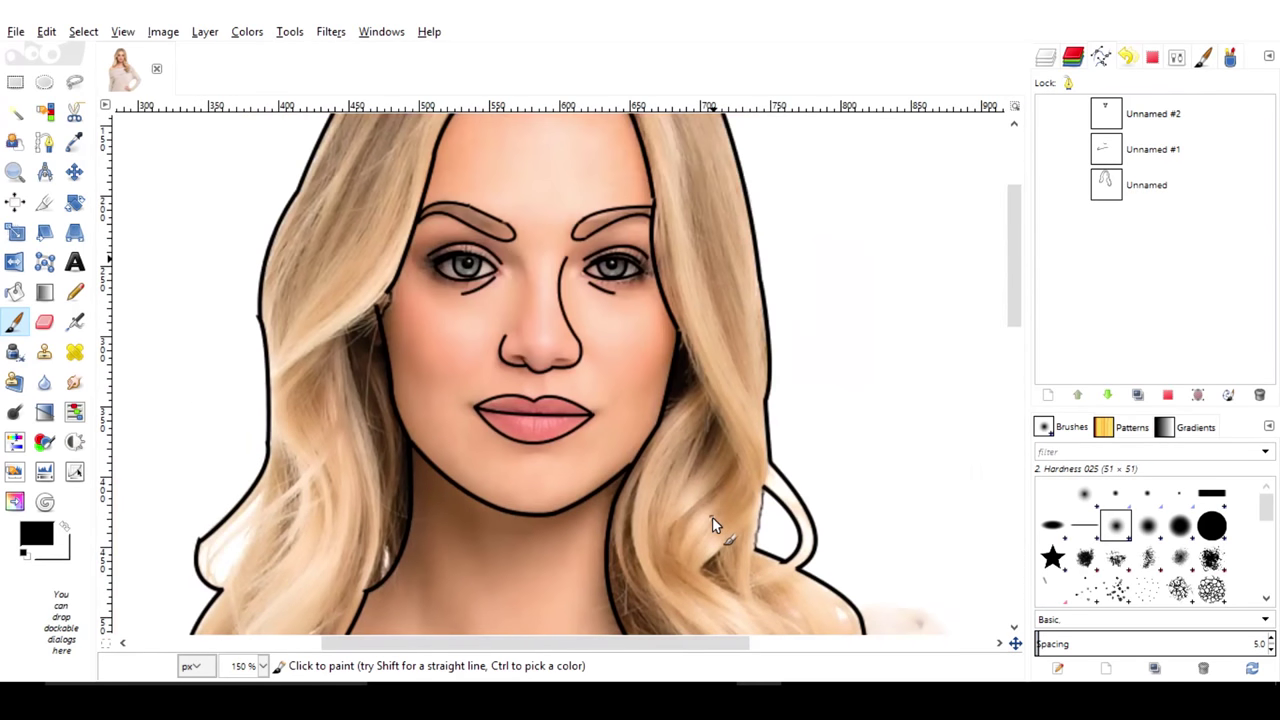
{"action": "scroll", "coordinate": [714, 524], "scroll_direction": "up", "scroll_amount": 4}
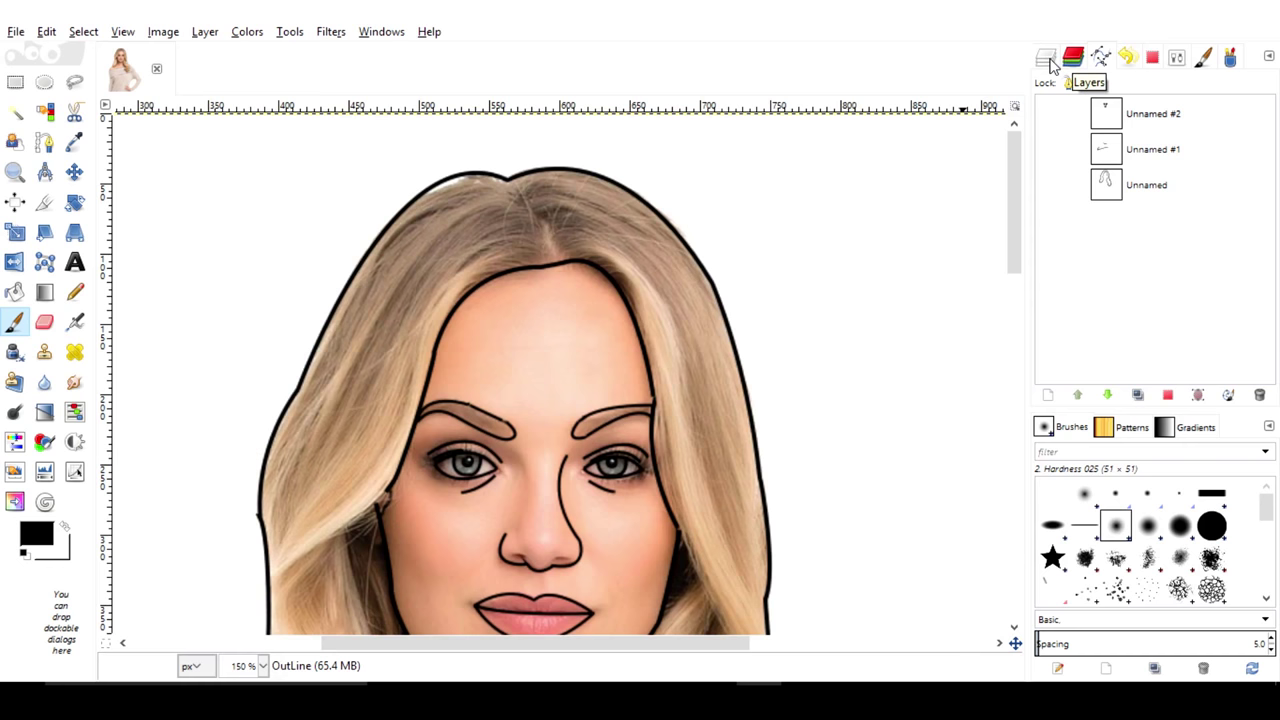
Add a transparent-filled Layer #1 above OutLine, replacing an accidental white-filled layer
{"action": "left_click", "coordinate": [1047, 60]}
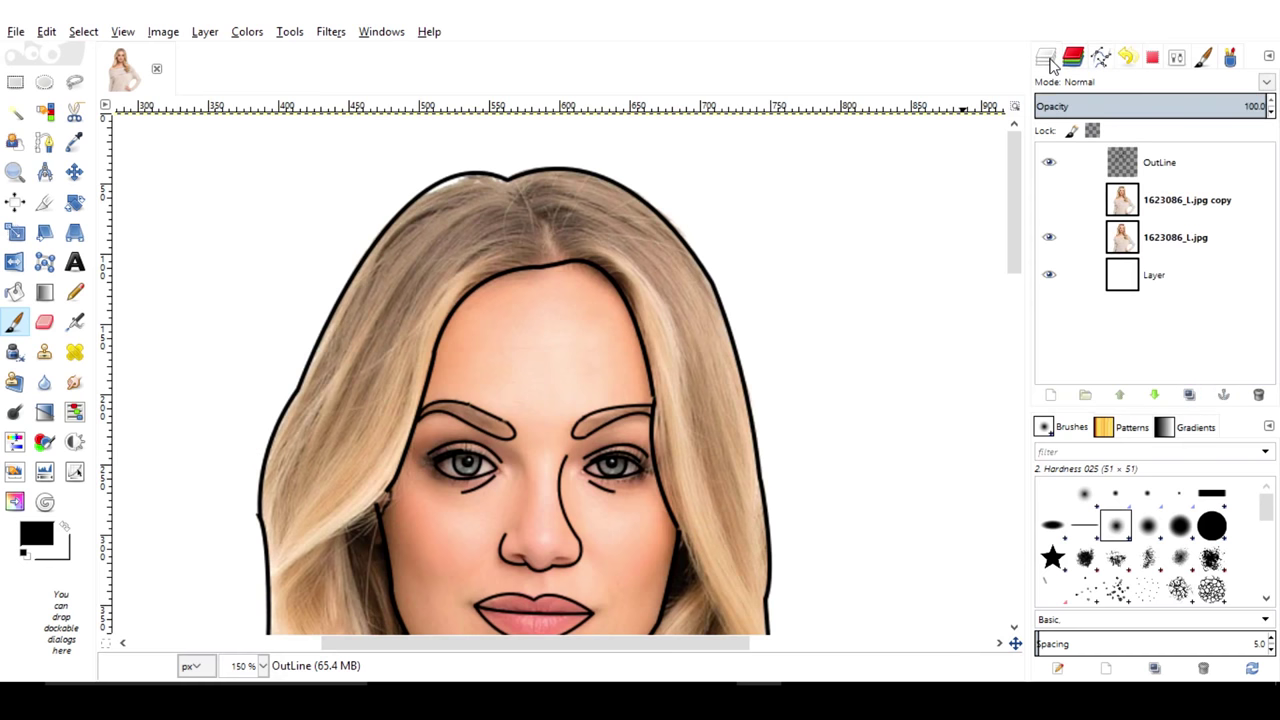
{"action": "left_click", "coordinate": [1052, 395]}
{"action": "left_click", "coordinate": [1046, 553]}
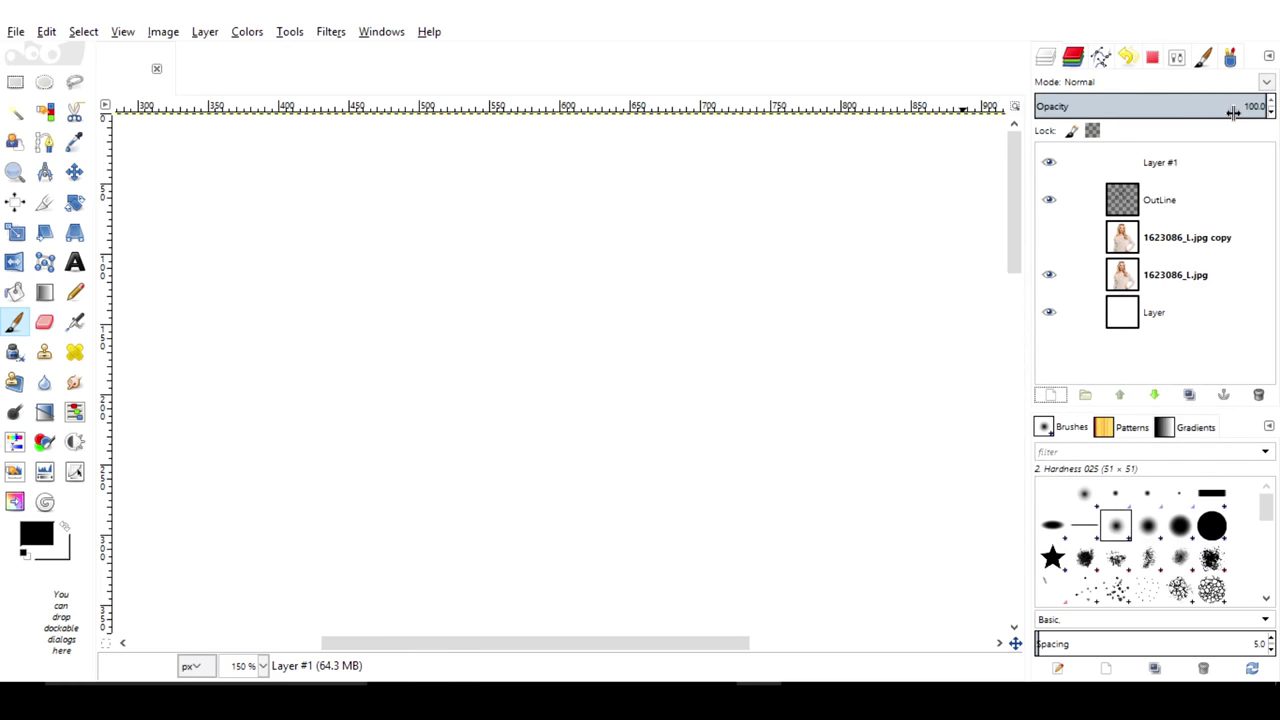
{"action": "key", "text": "ctrl+z"}
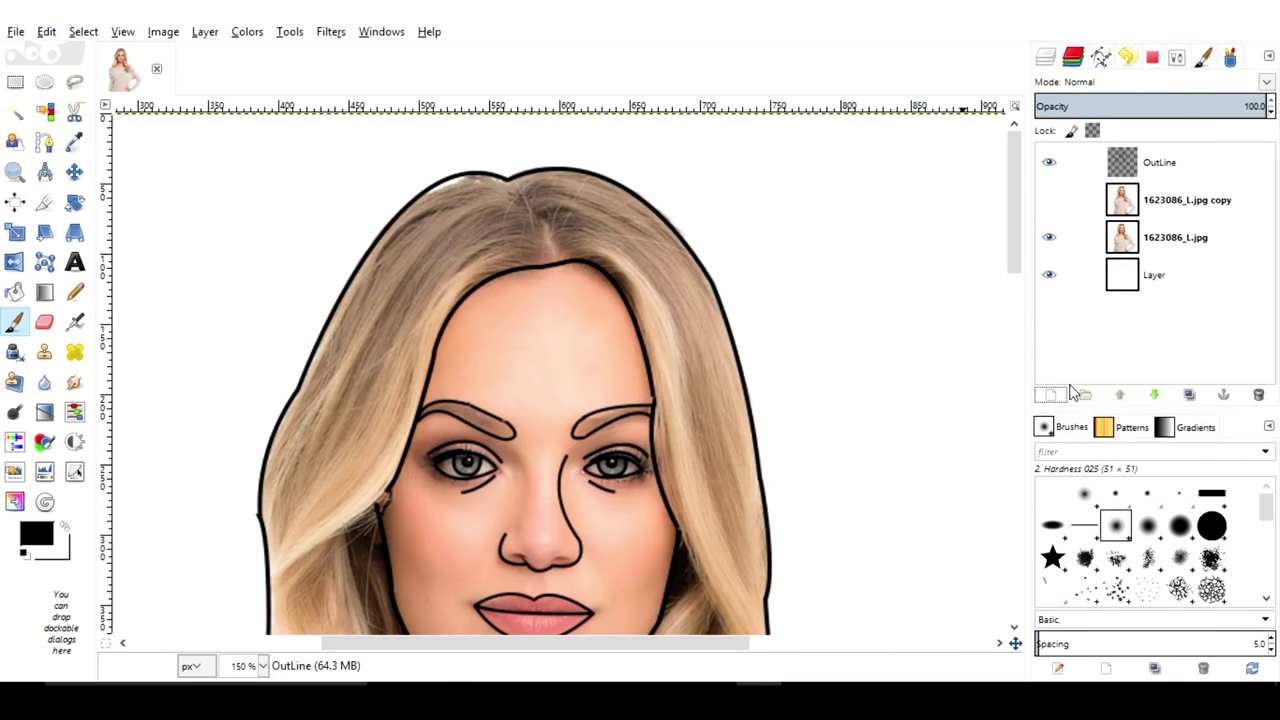
{"action": "left_click", "coordinate": [1062, 395]}
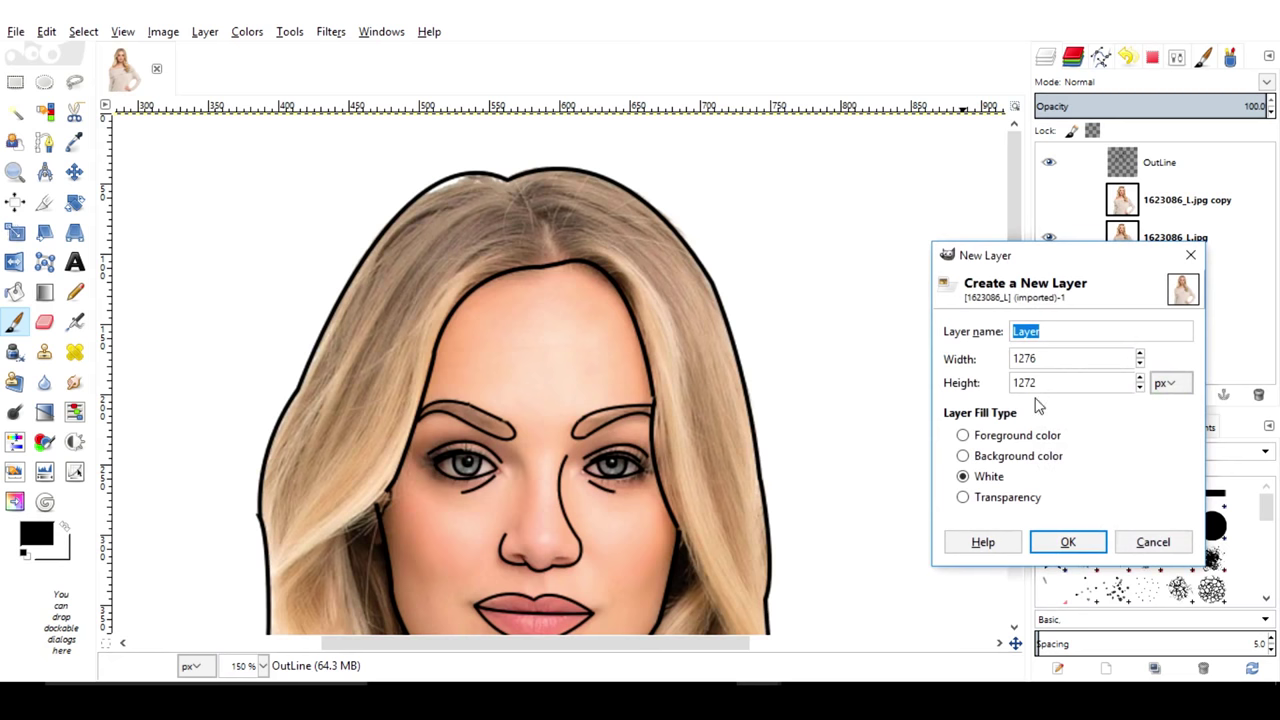
{"action": "left_click", "coordinate": [1003, 497]}
{"action": "left_click", "coordinate": [1060, 541]}
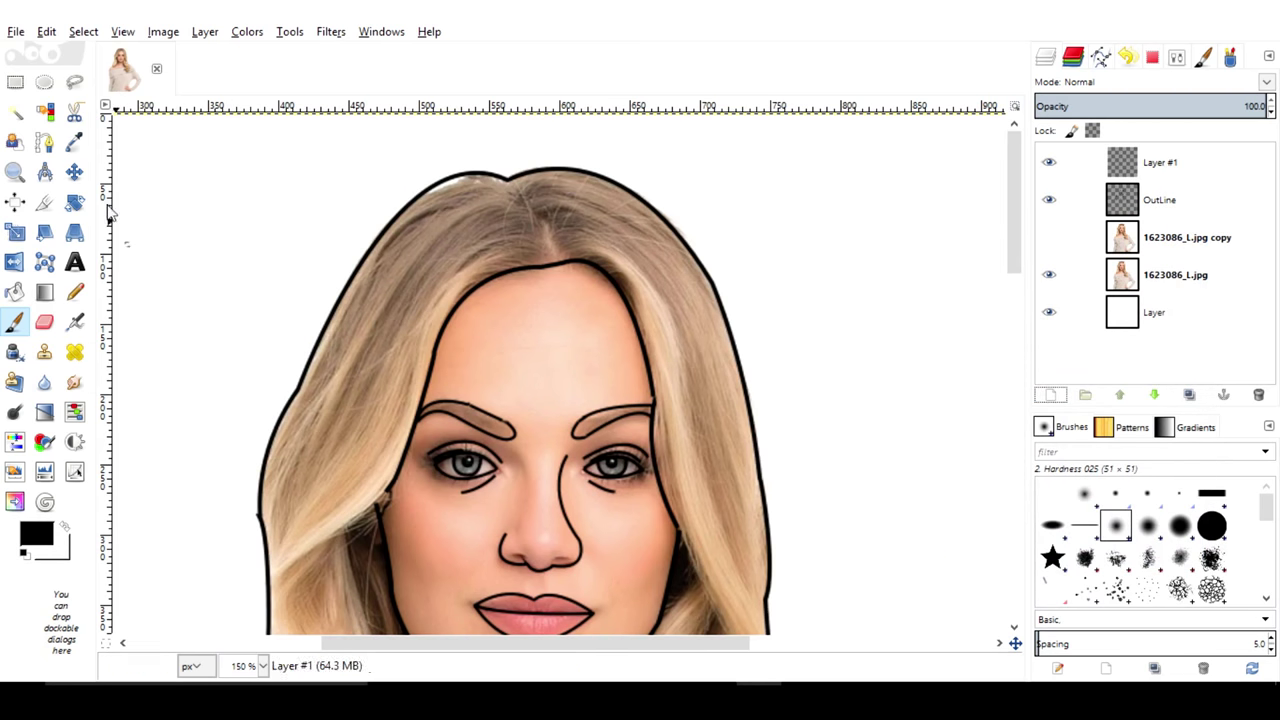
Fuzzy-select the hair inside the outline, sampling the OutLine layer, then make Layer #1 active
{"action": "left_click", "coordinate": [17, 113]}
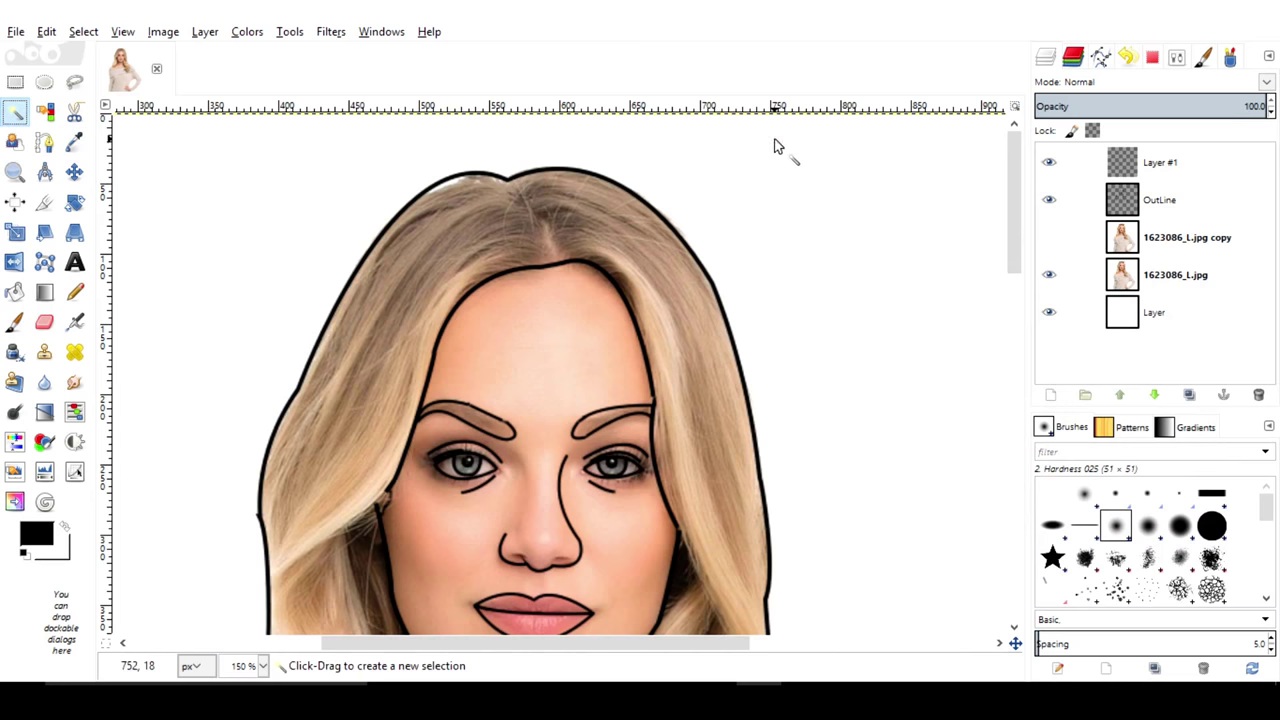
{"action": "left_click", "coordinate": [1124, 208]}
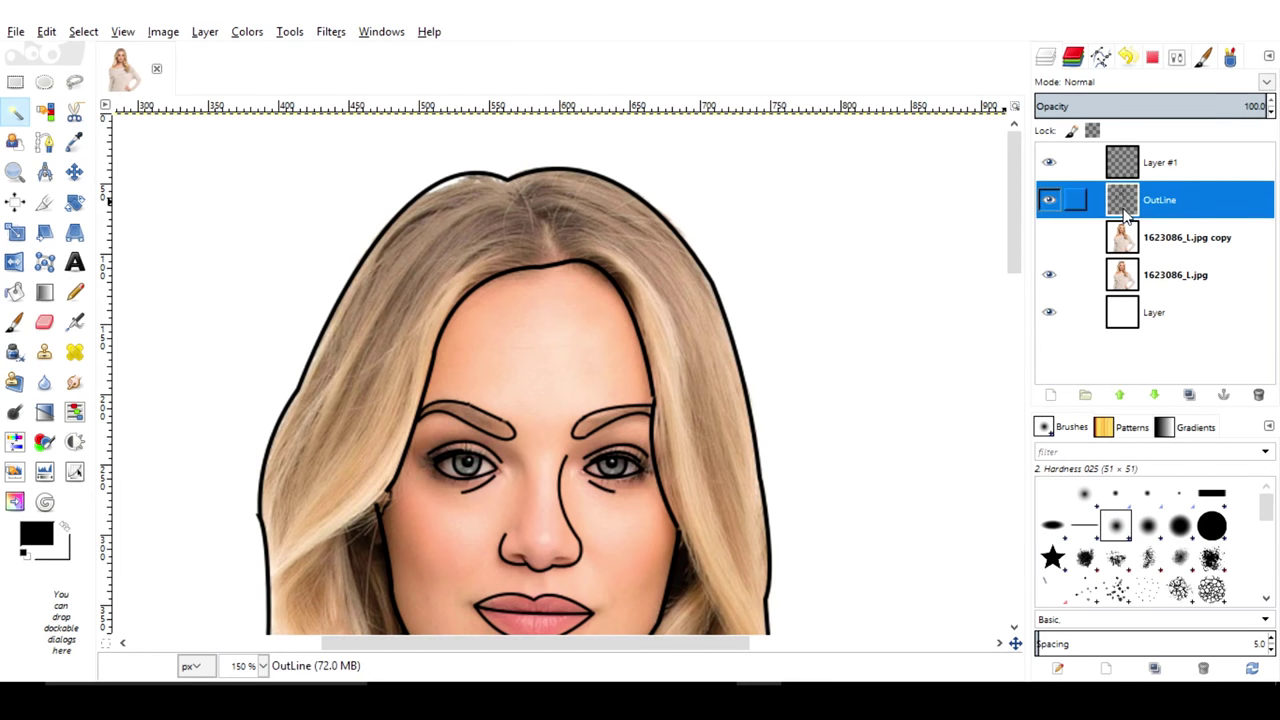
{"action": "left_click", "coordinate": [675, 268]}
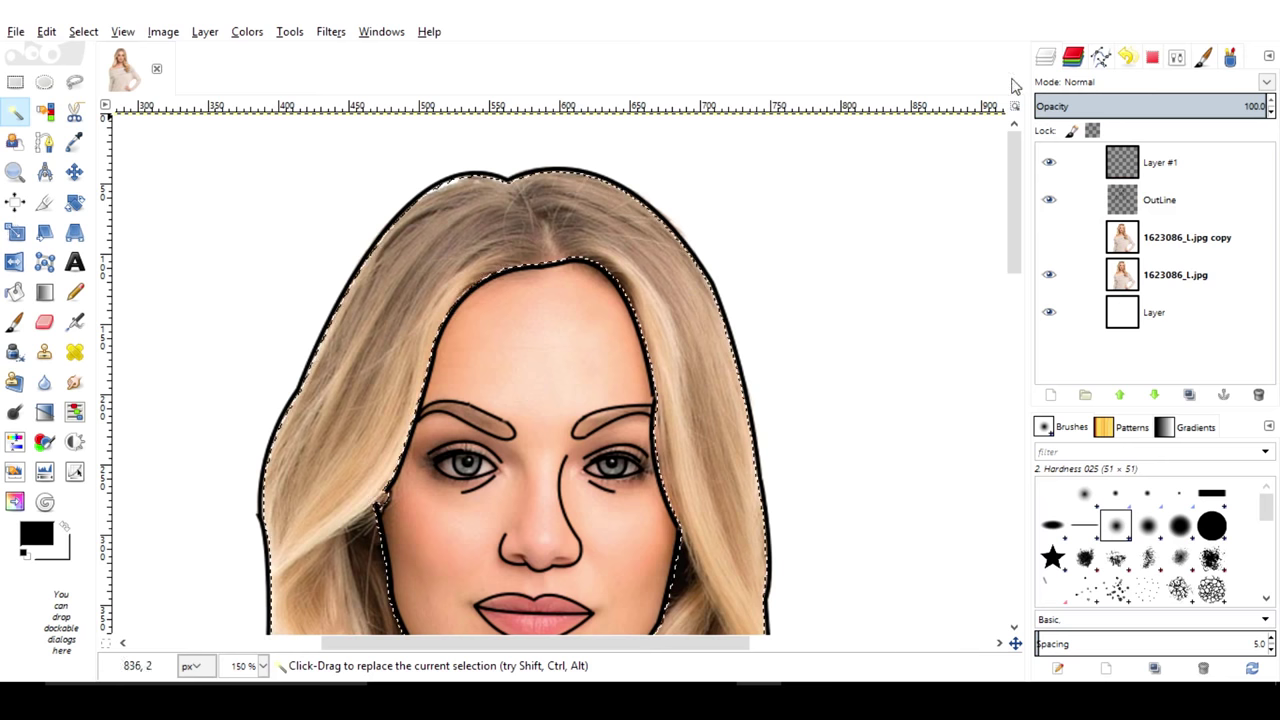
{"action": "left_click", "coordinate": [1165, 170]}
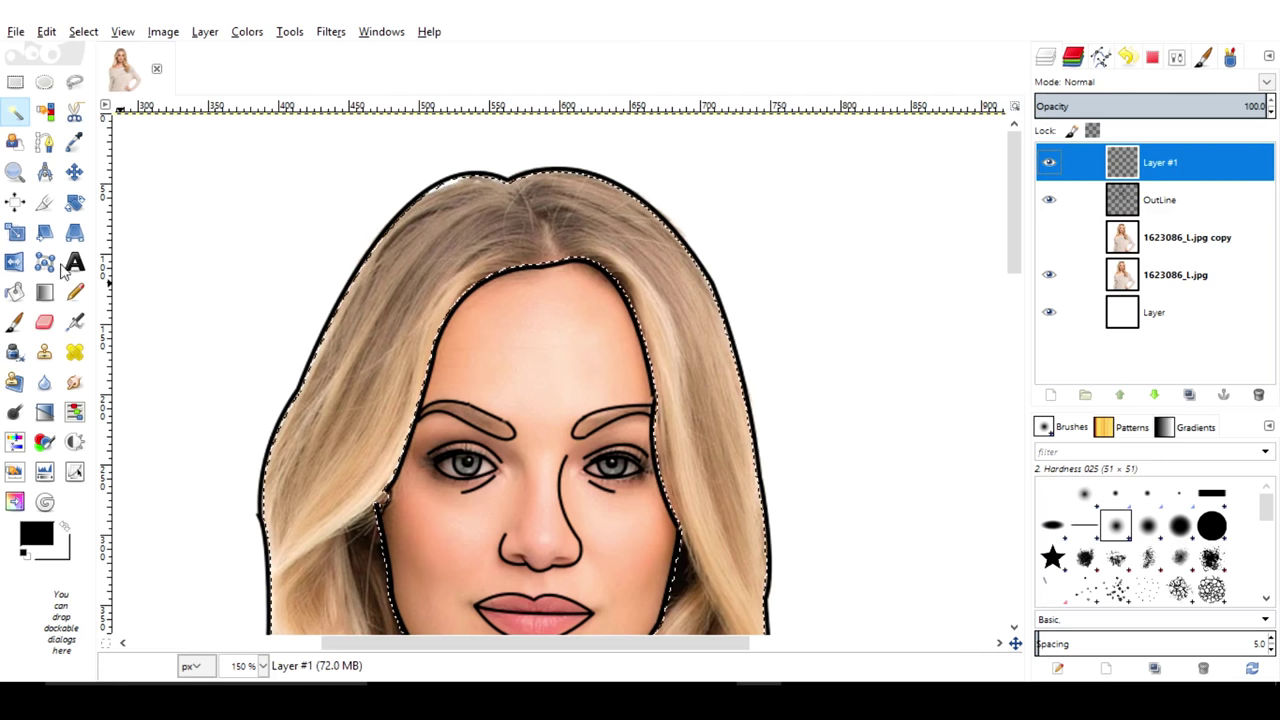
{"action": "left_click", "coordinate": [15, 292]}
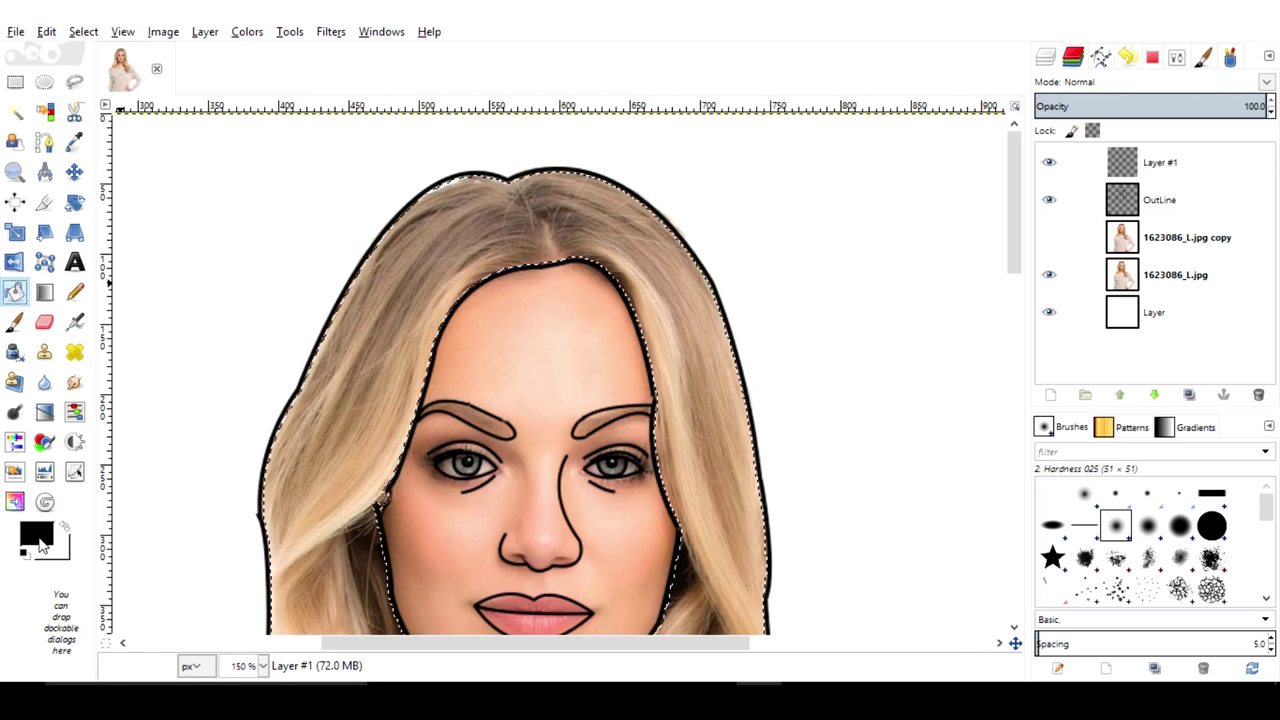
Set the foreground colour to the hair brown 9b7f66 sampled from the portrait
{"action": "left_click", "coordinate": [36, 535]}
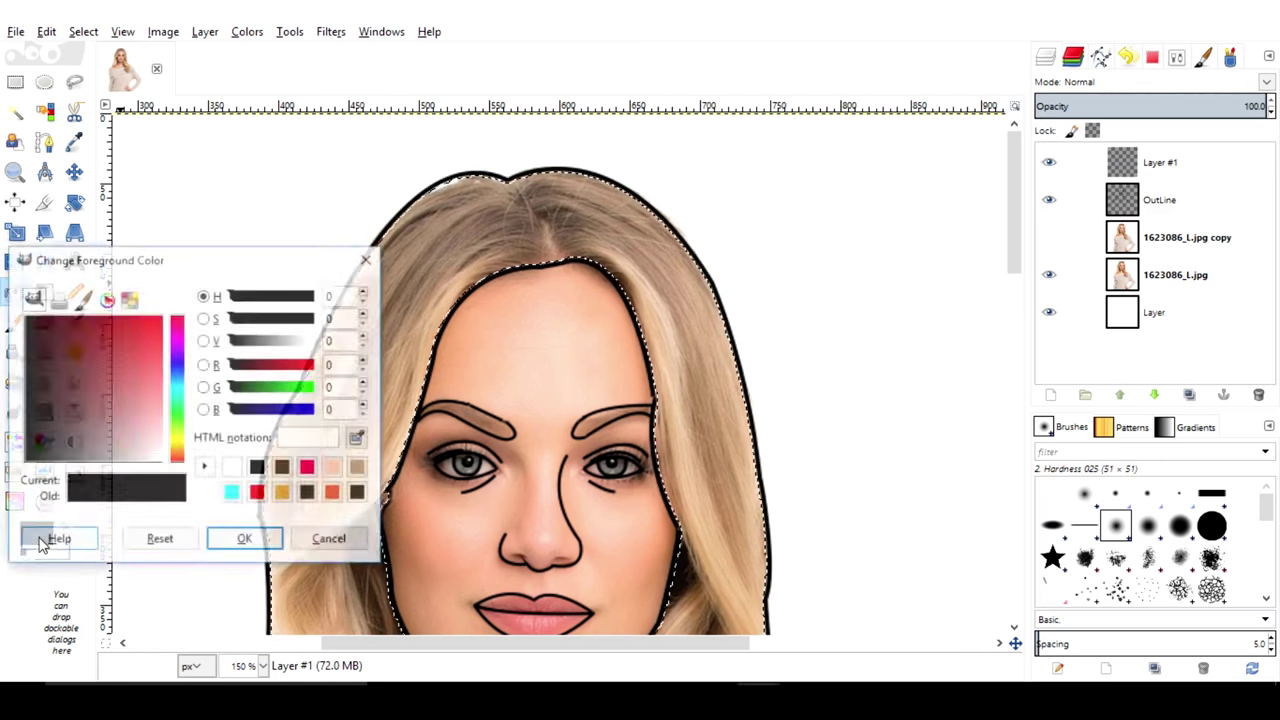
{"action": "left_click", "coordinate": [357, 440]}
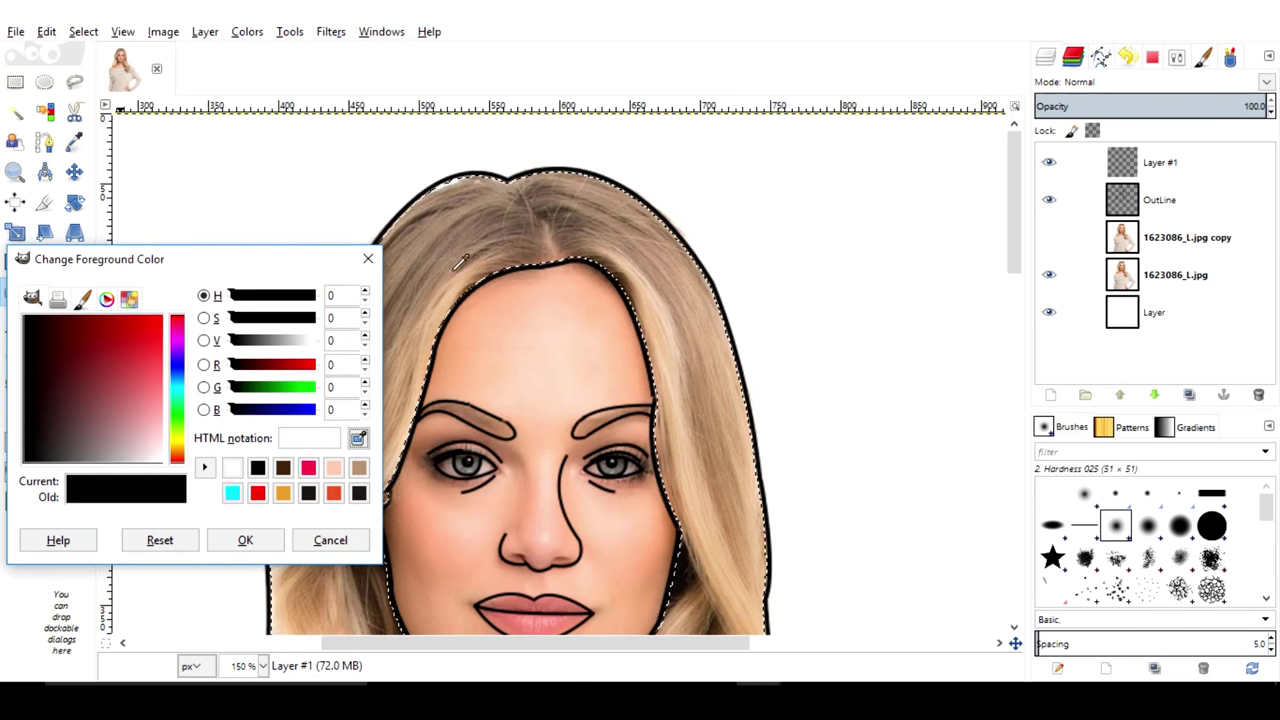
{"action": "left_click", "coordinate": [448, 306]}
{"action": "left_click", "coordinate": [447, 291]}
{"action": "left_click", "coordinate": [441, 285]}
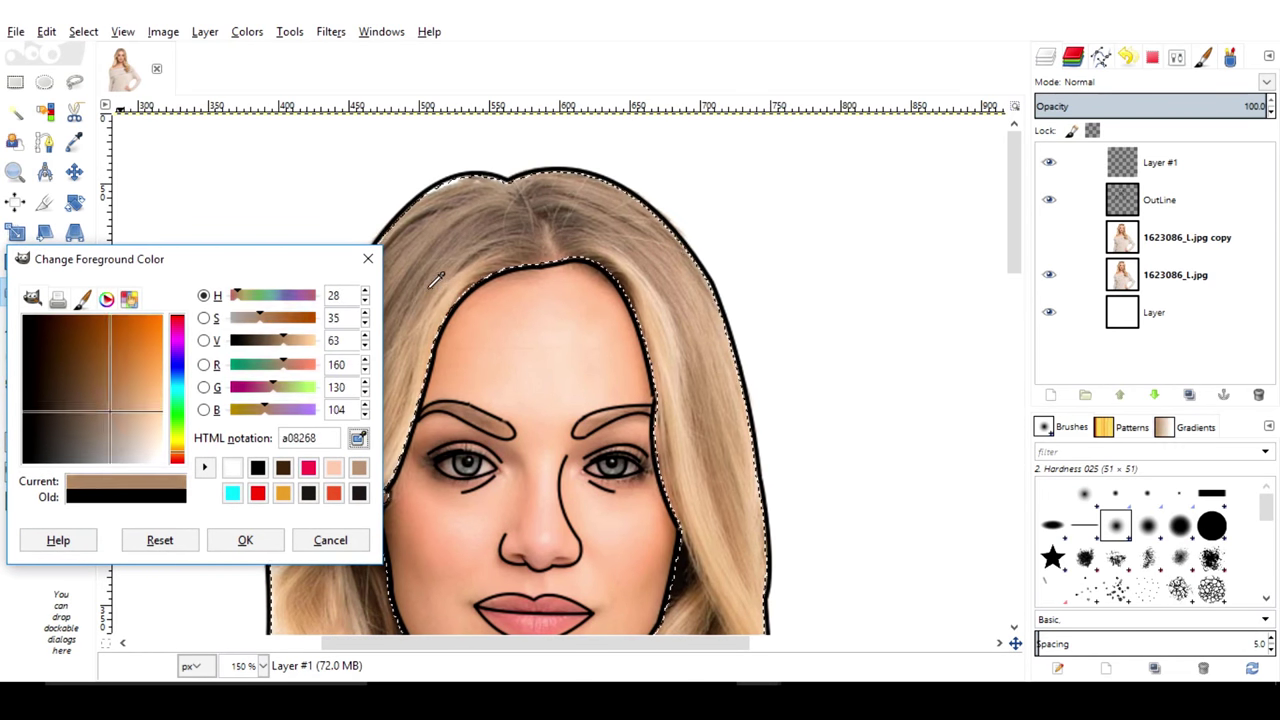
{"action": "left_click", "coordinate": [436, 279]}
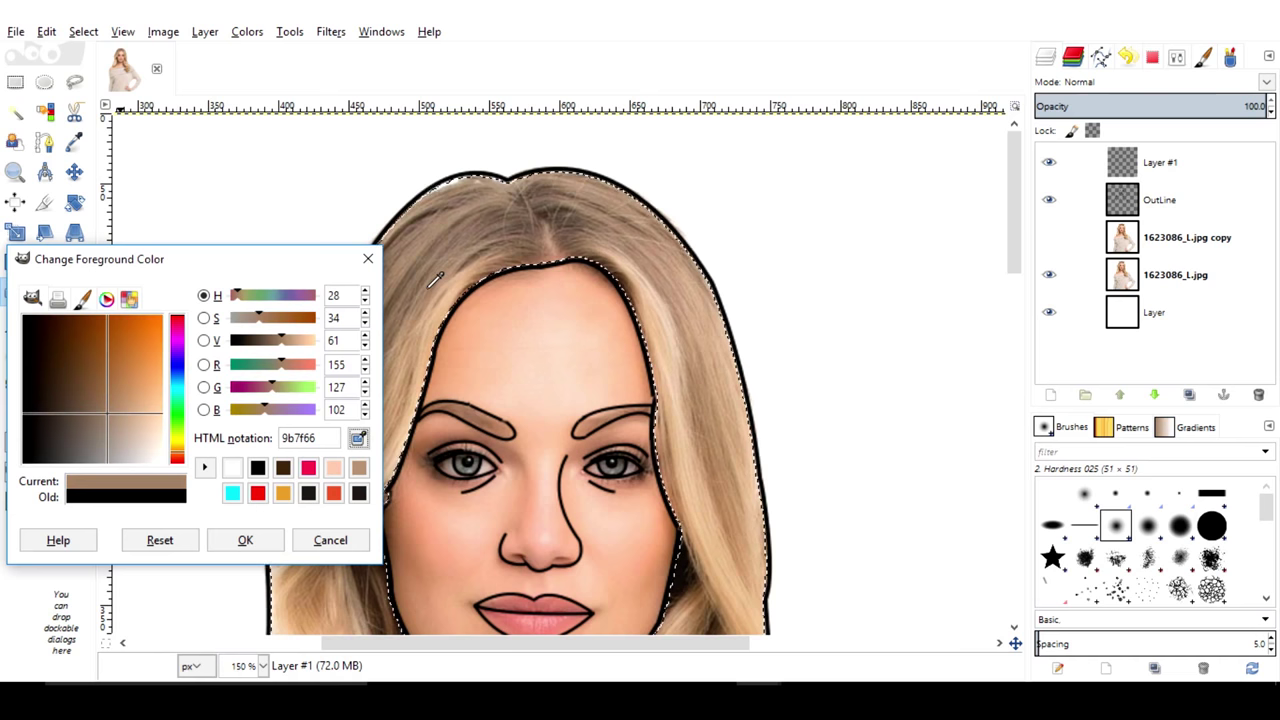
{"action": "left_click", "coordinate": [245, 540]}
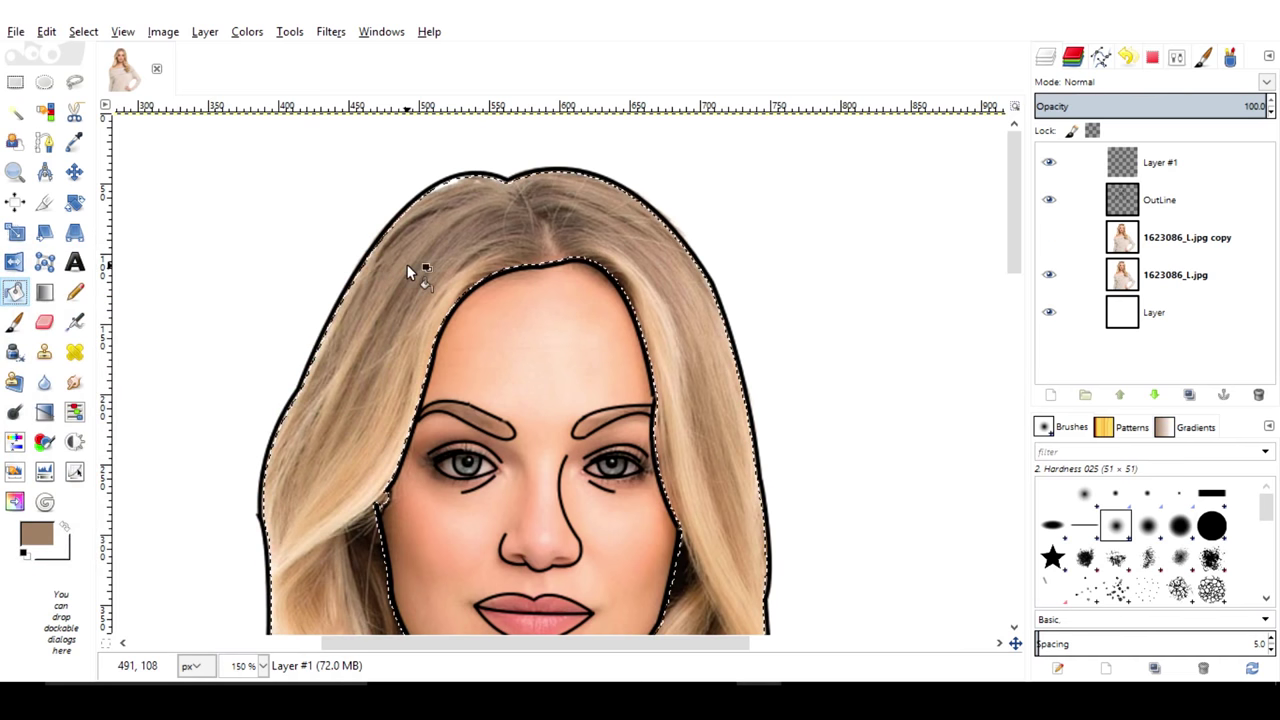
Bucket-fill the selected hair with the brown on Layer #1
{"action": "left_click", "coordinate": [407, 265]}
{"action": "scroll", "coordinate": [673, 340], "scroll_direction": "down", "scroll_amount": 5}
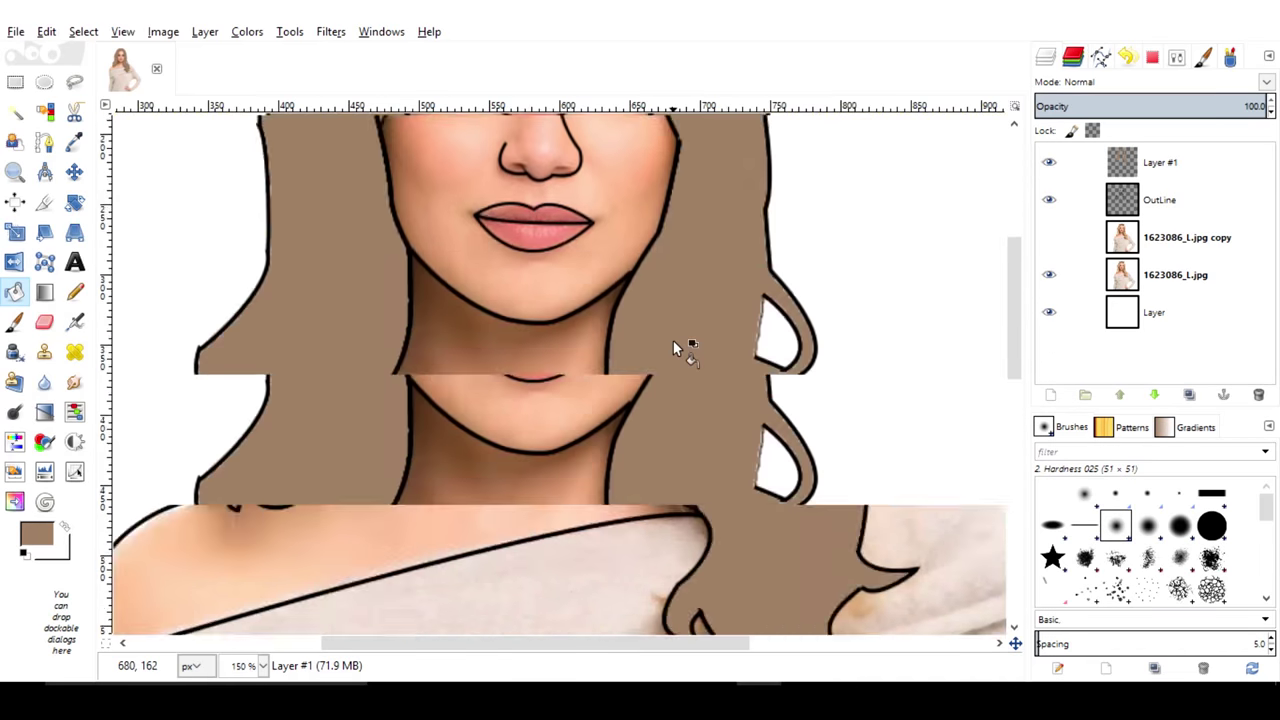
{"action": "scroll", "coordinate": [673, 341], "scroll_direction": "down", "scroll_amount": 4}
{"action": "scroll", "coordinate": [673, 345], "scroll_direction": "up", "scroll_amount": 5}
{"action": "scroll", "coordinate": [673, 345], "scroll_direction": "up", "scroll_amount": 2}
{"action": "scroll", "coordinate": [673, 345], "scroll_direction": "up", "scroll_amount": 2}
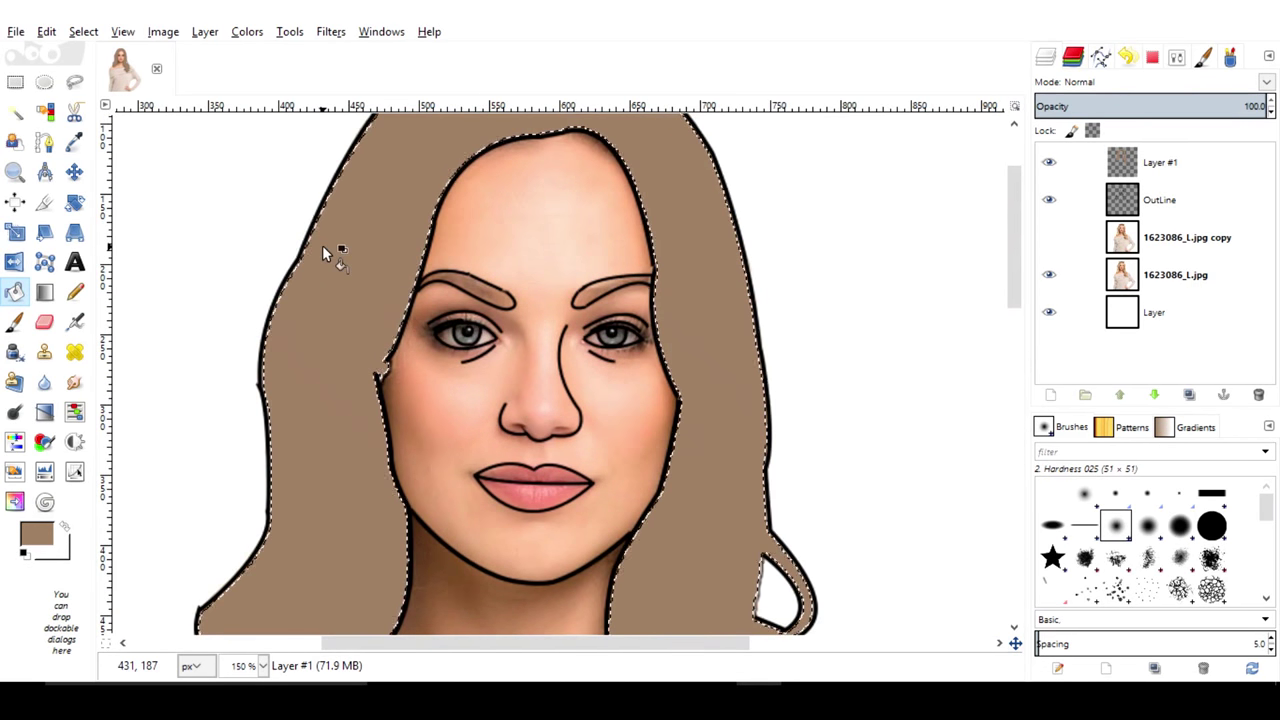
{"action": "scroll", "coordinate": [322, 245], "scroll_direction": "up", "scroll_amount": 1}
{"action": "scroll", "coordinate": [322, 245], "scroll_direction": "up", "scroll_amount": 1}
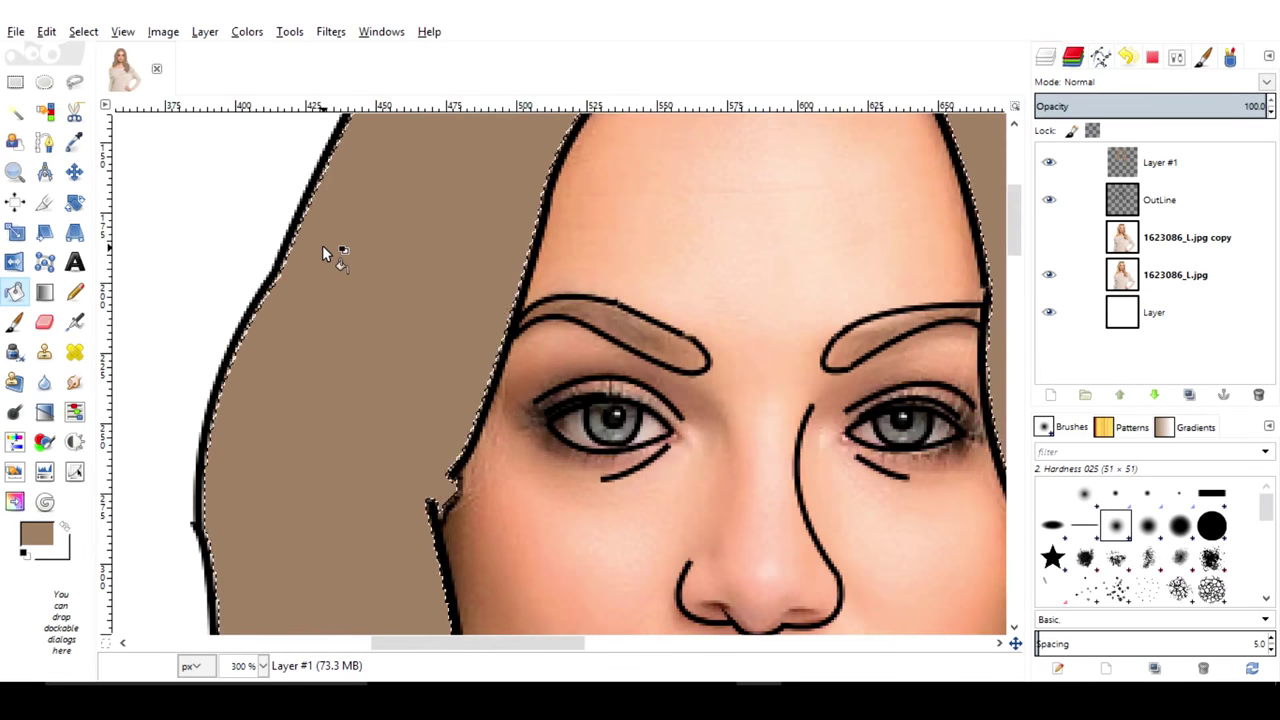
{"action": "scroll", "coordinate": [322, 245], "scroll_direction": "up", "scroll_amount": 2}
{"action": "scroll", "coordinate": [322, 245], "scroll_direction": "up", "scroll_amount": 1}
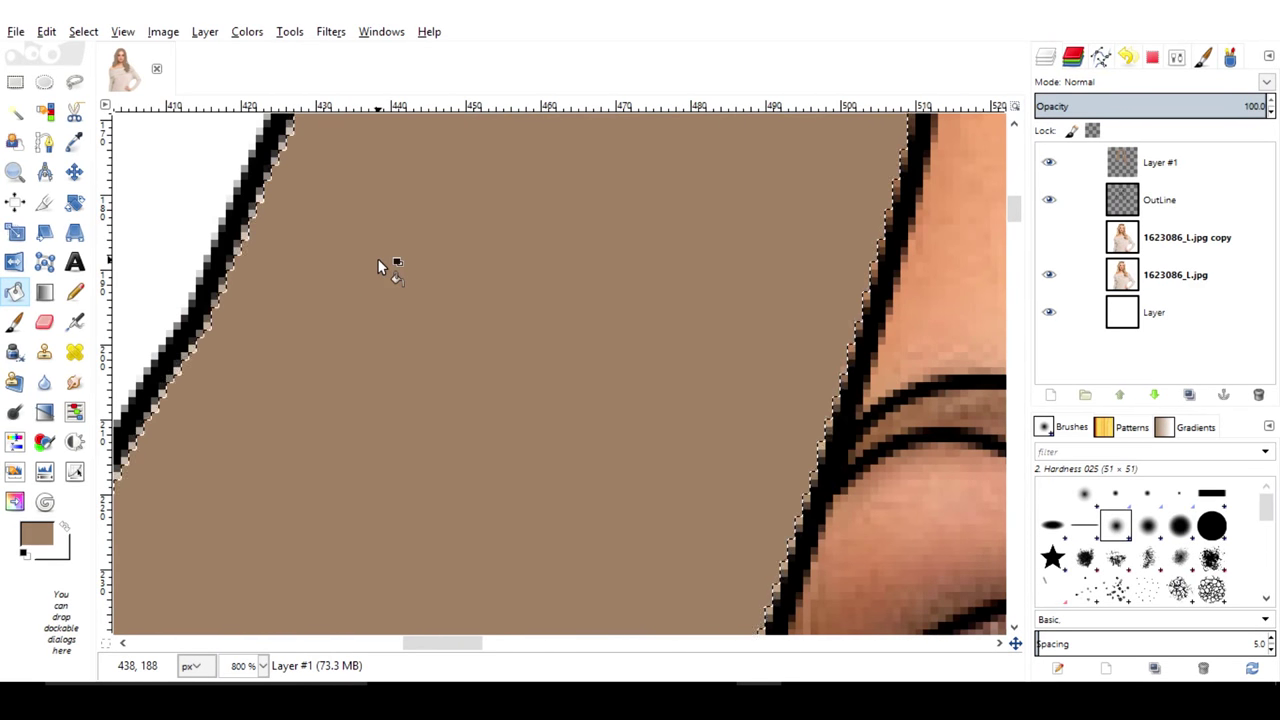
Grow the hair selection outward toward the outline
{"action": "left_click", "coordinate": [17, 118]}
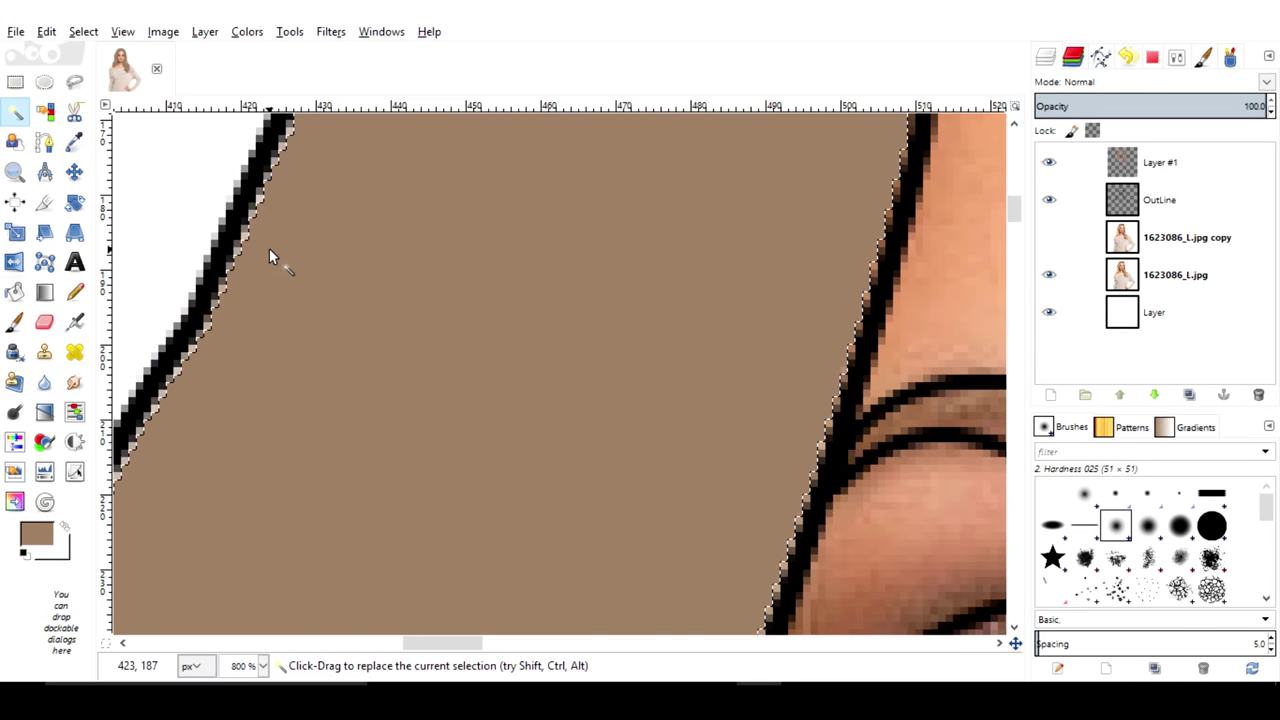
{"action": "right_click", "coordinate": [269, 249]}
{"action": "mouse_move", "coordinate": [311, 308]}
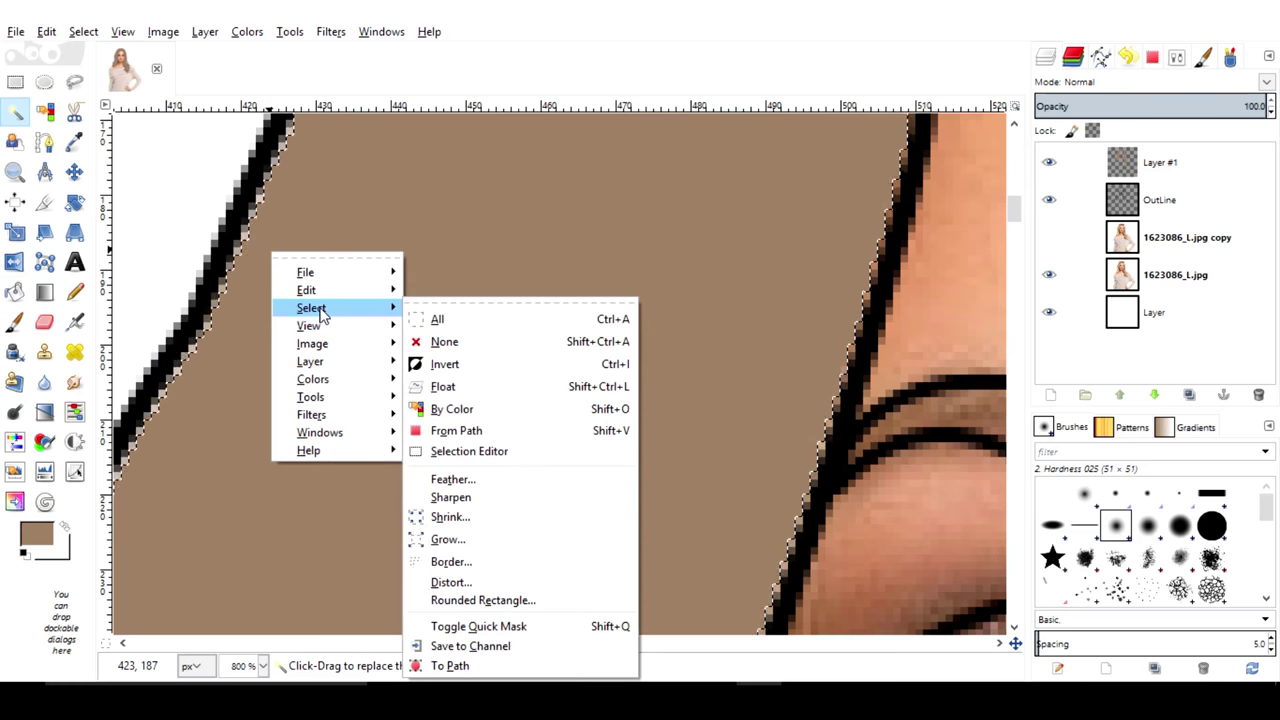
{"action": "left_click", "coordinate": [490, 542]}
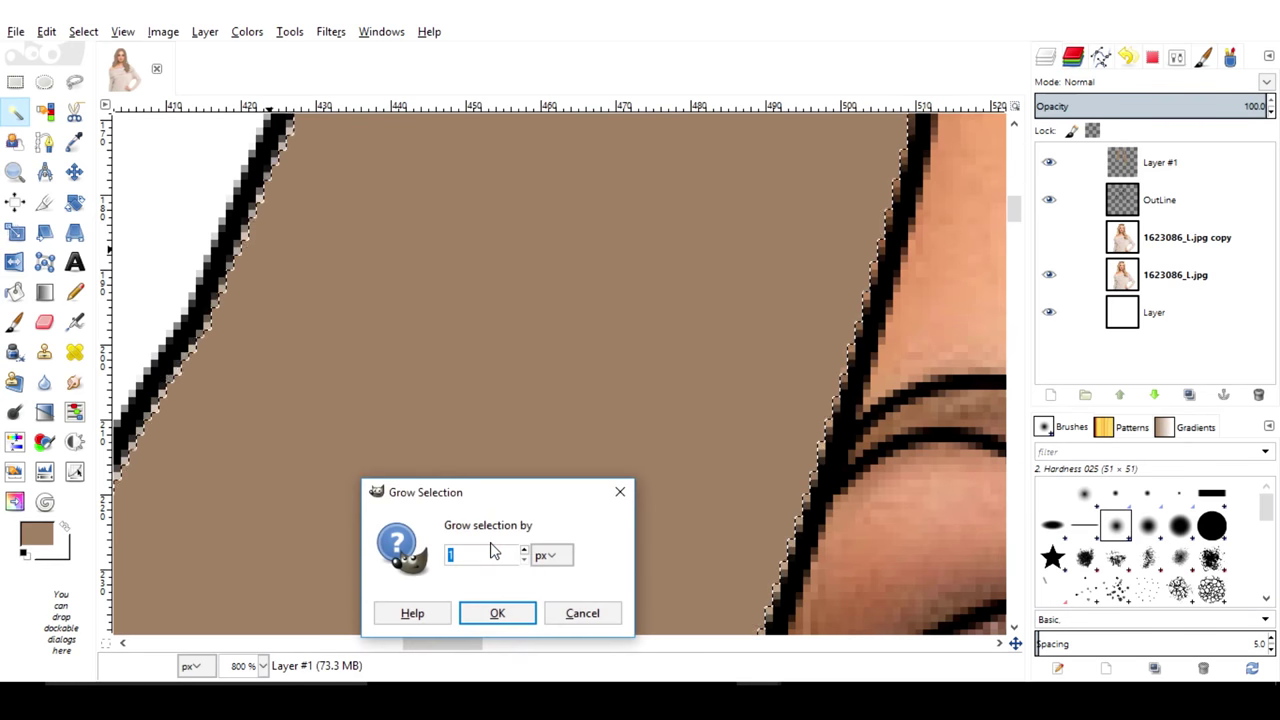
{"action": "key", "text": "Return"}
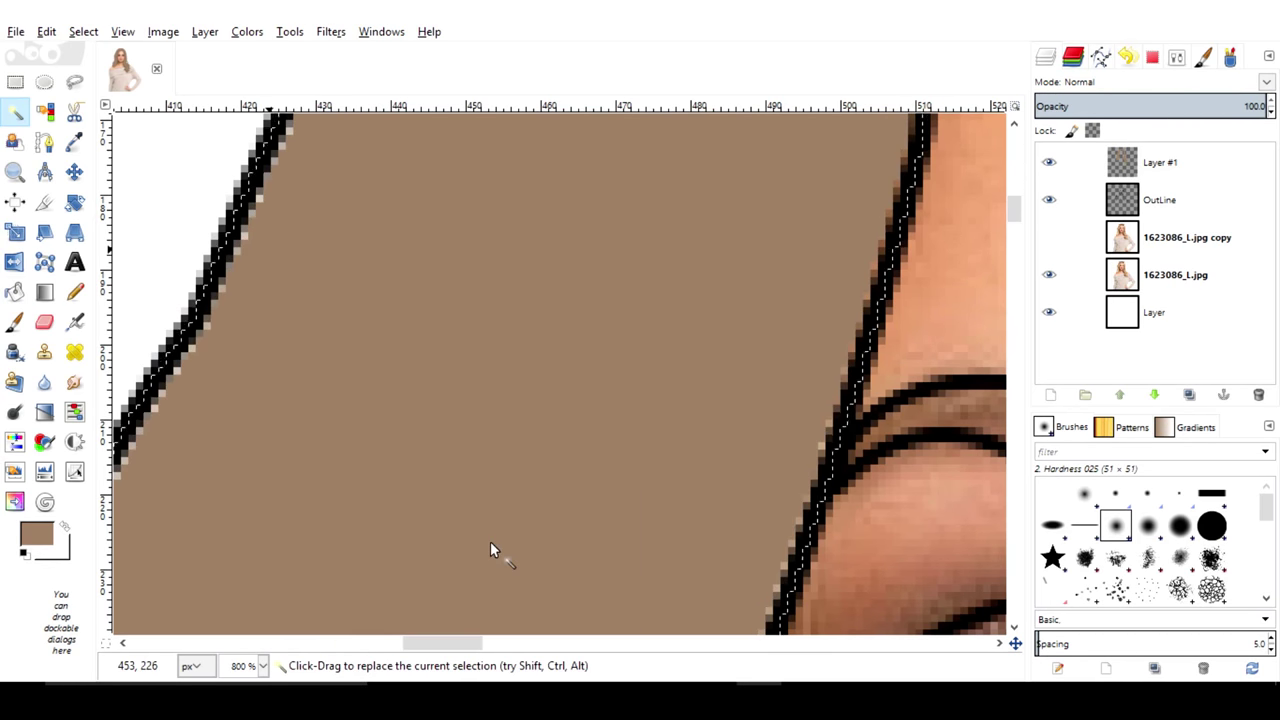
Fill the enlarged hair selection and the gap under the outline with brown
{"action": "left_click", "coordinate": [15, 293]}
{"action": "left_click", "coordinate": [342, 332]}
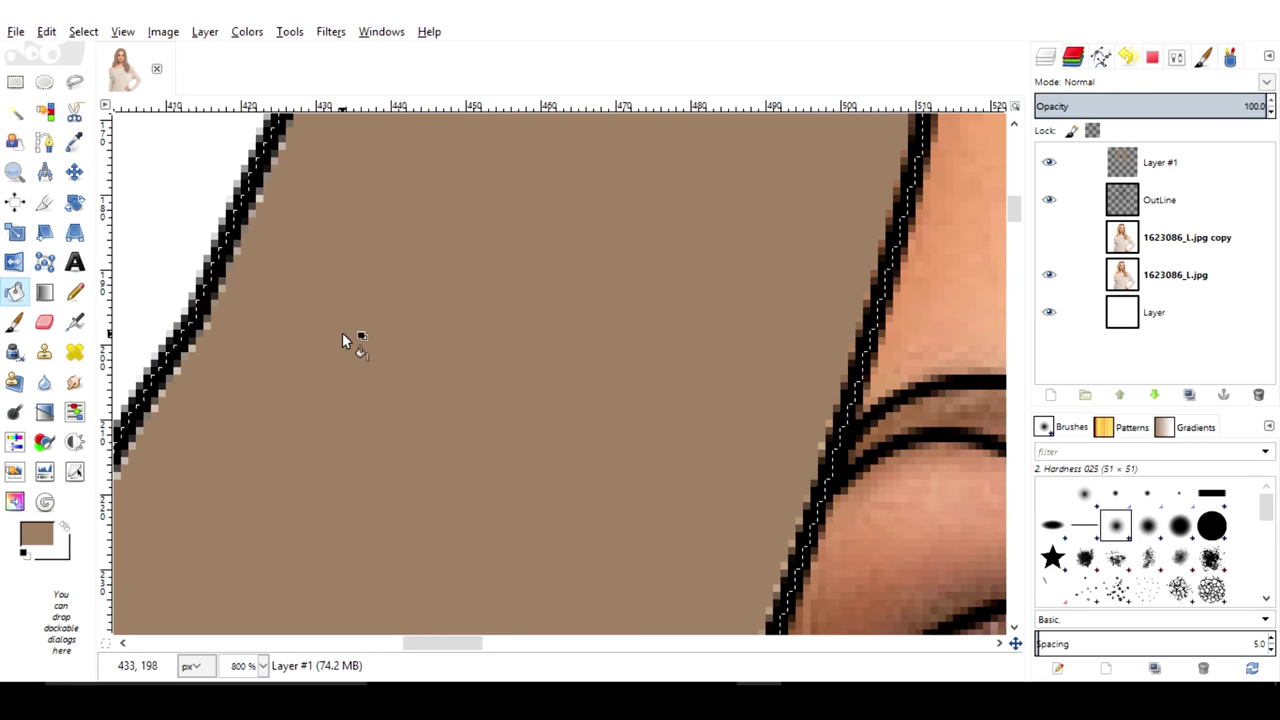
{"action": "left_click", "coordinate": [227, 262]}
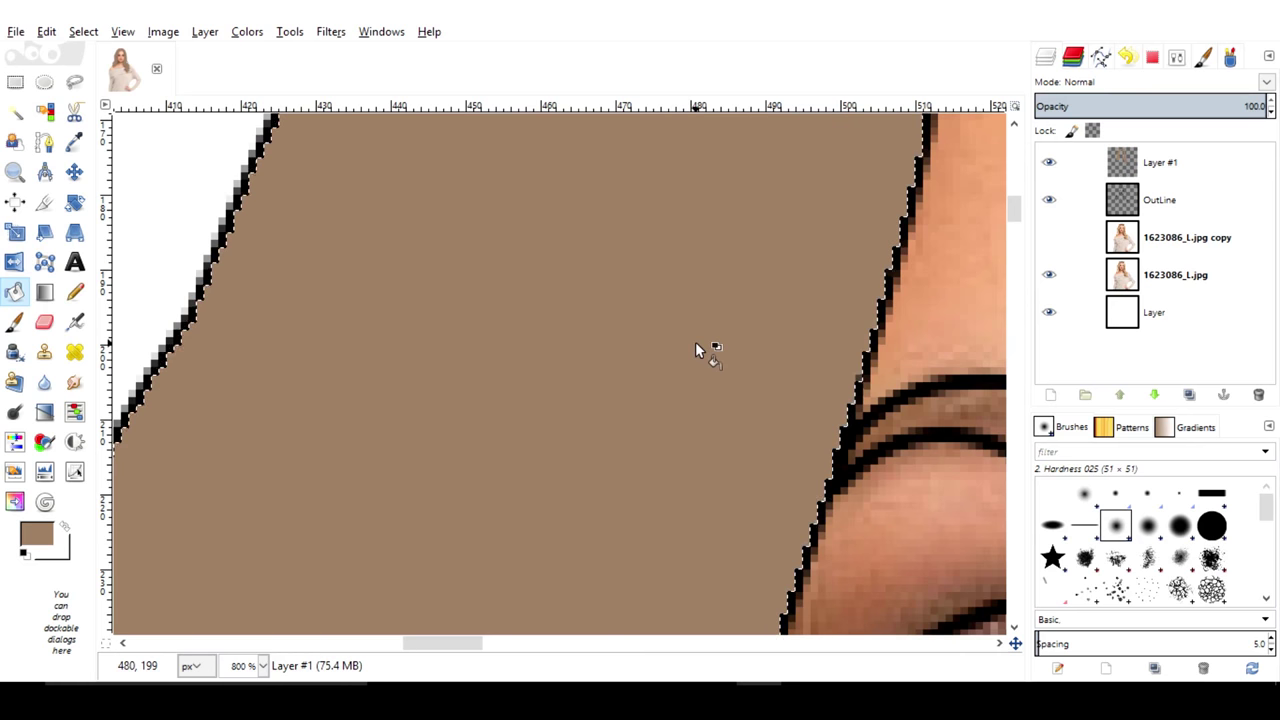
{"action": "scroll", "coordinate": [697, 349], "scroll_direction": "down", "scroll_amount": 2}
{"action": "scroll", "coordinate": [697, 349], "scroll_direction": "down", "scroll_amount": 2}
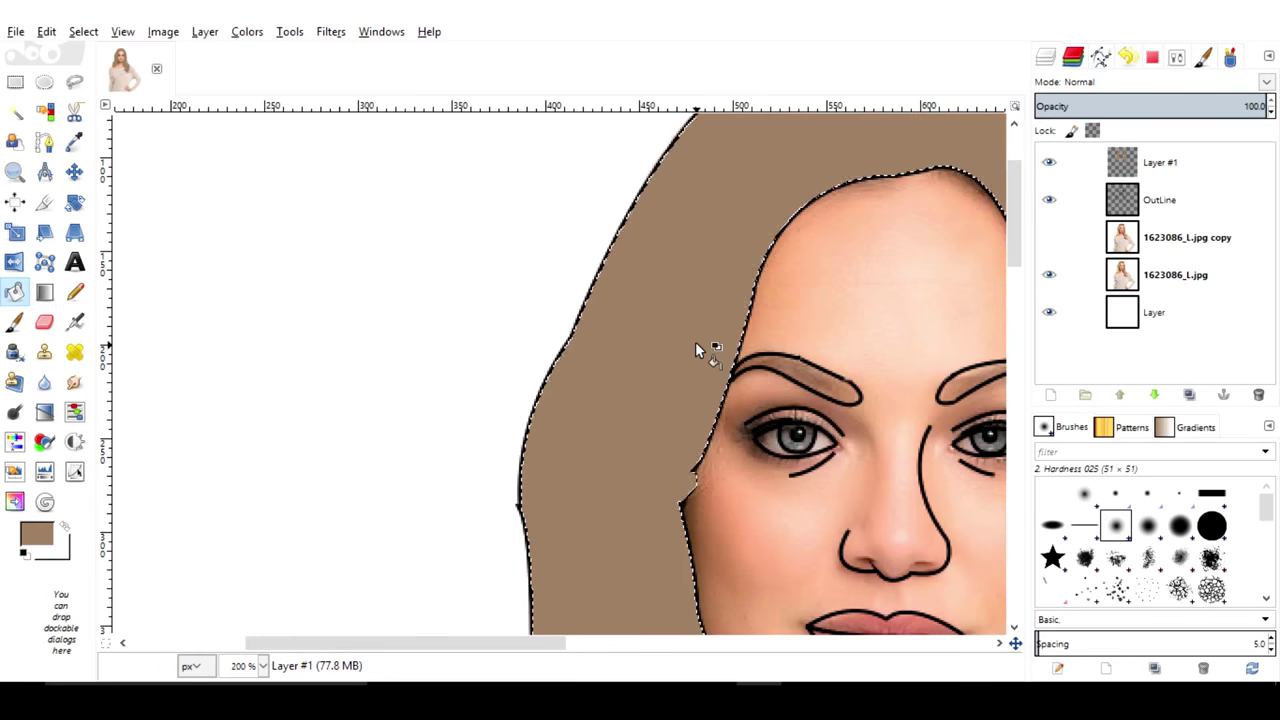
{"action": "scroll", "coordinate": [697, 349], "scroll_direction": "down", "scroll_amount": 2}
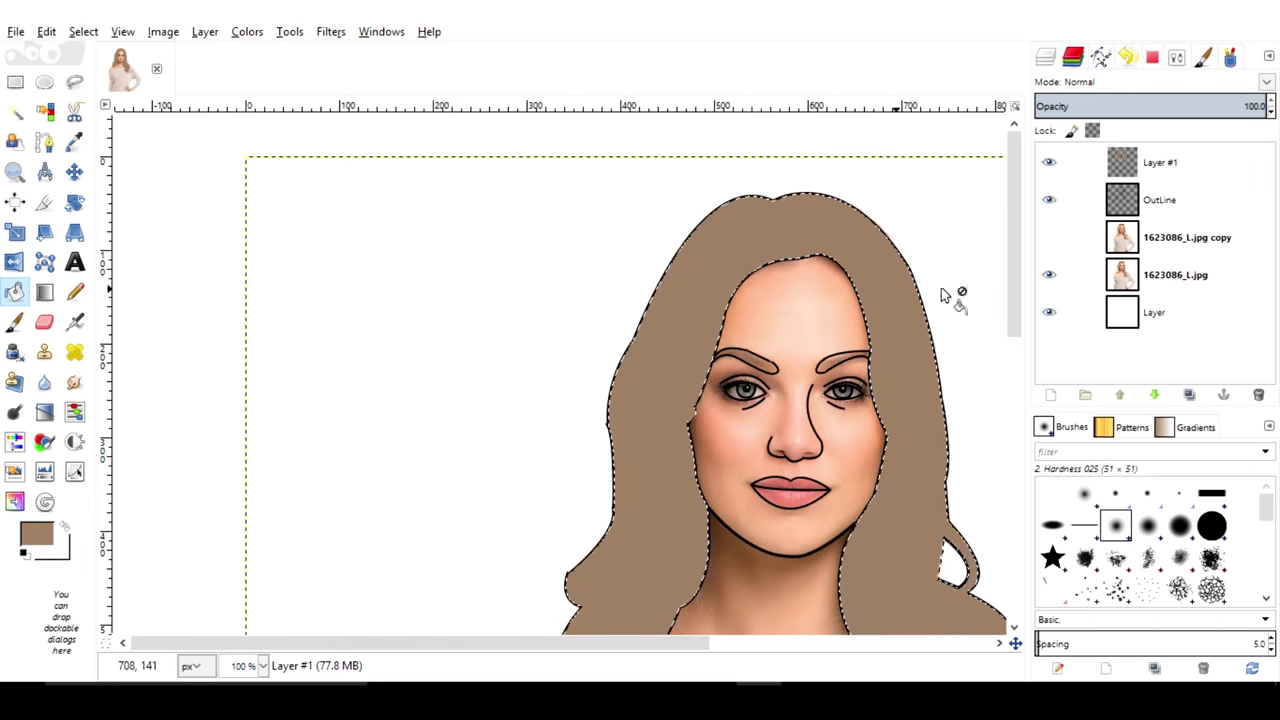
{"action": "left_click", "coordinate": [1150, 203]}
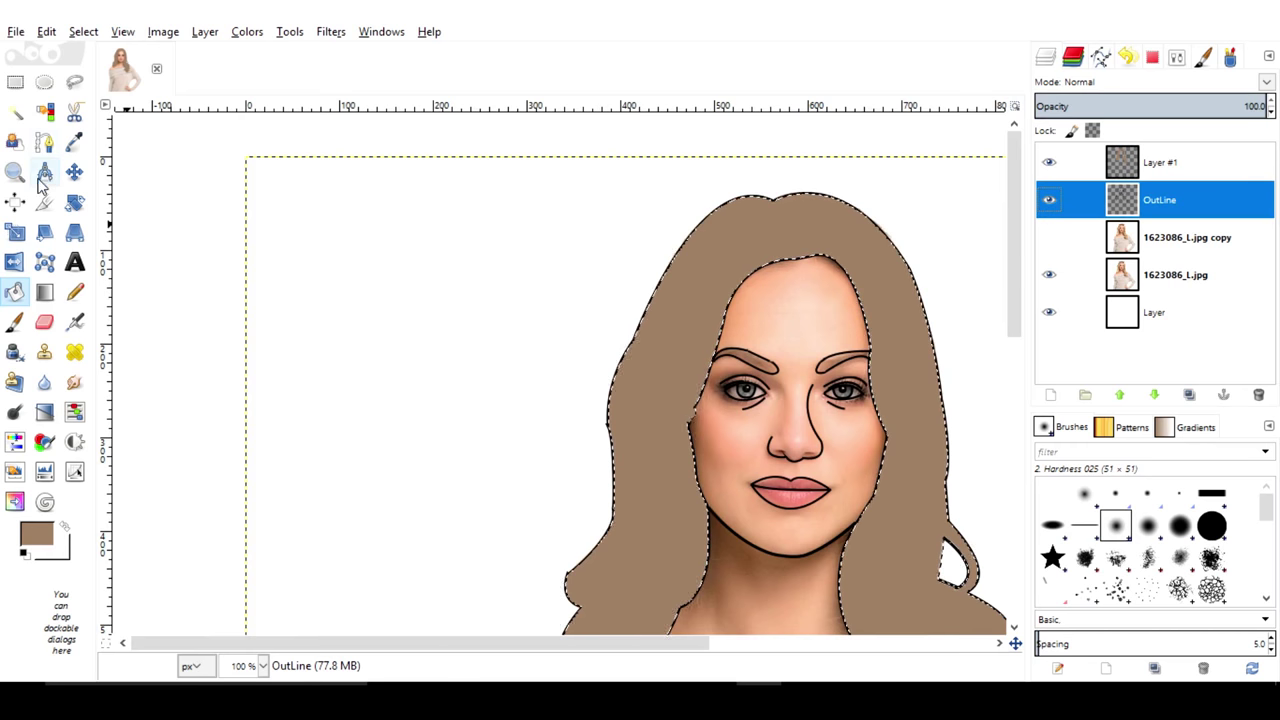
Fuzzy-select the face and add the neck to the selection
{"action": "left_click", "coordinate": [45, 141]}
{"action": "left_click", "coordinate": [15, 115]}
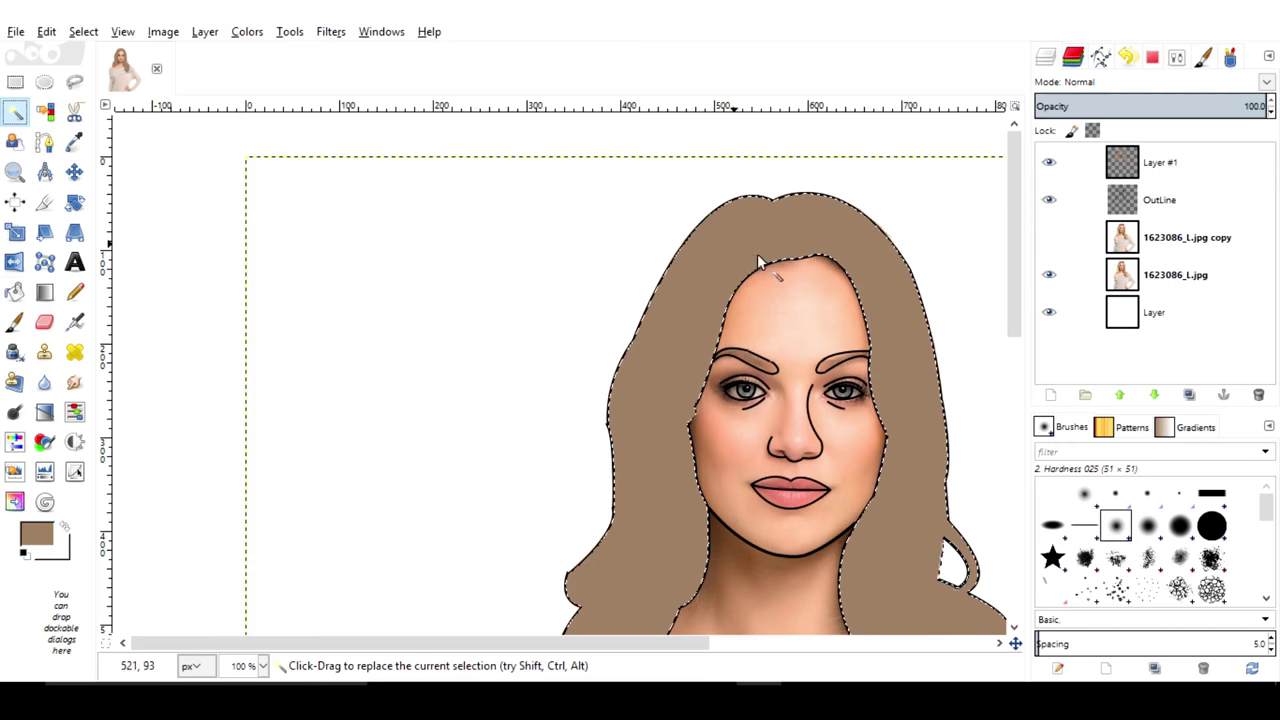
{"action": "left_click", "coordinate": [825, 311]}
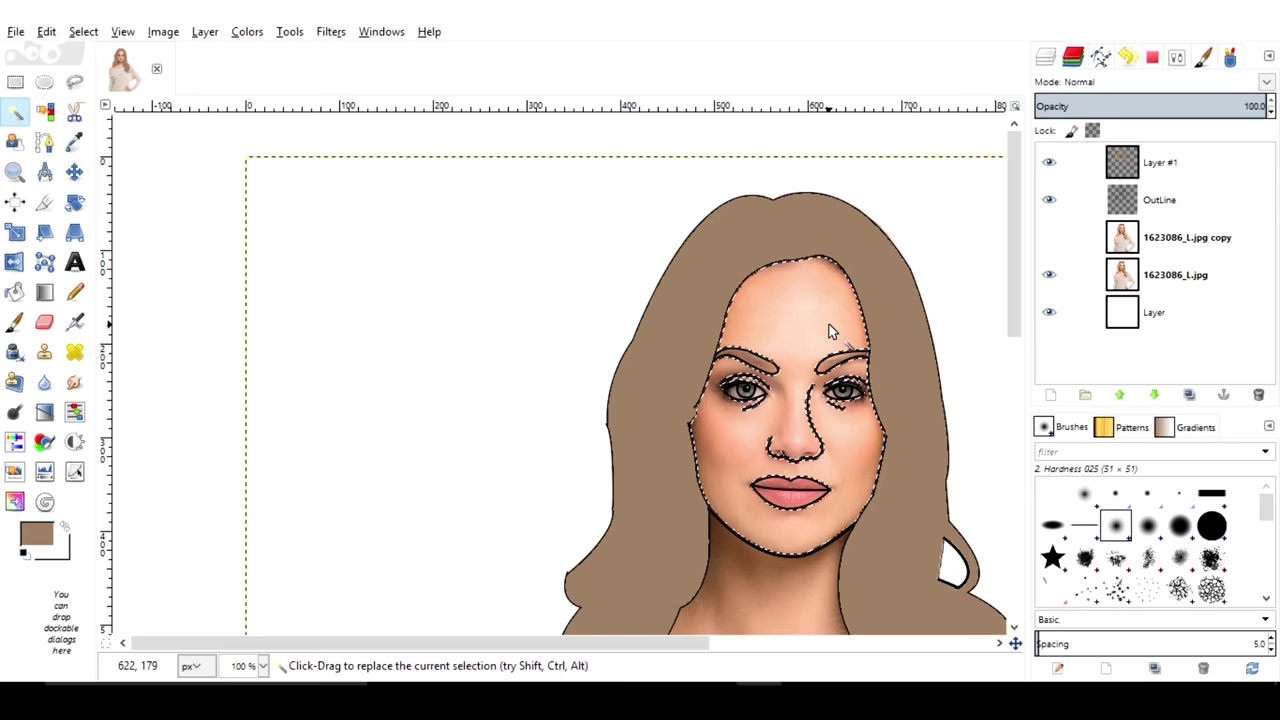
{"action": "key", "text": "shift"}
{"action": "left_click", "coordinate": [797, 594], "text": "shift"}
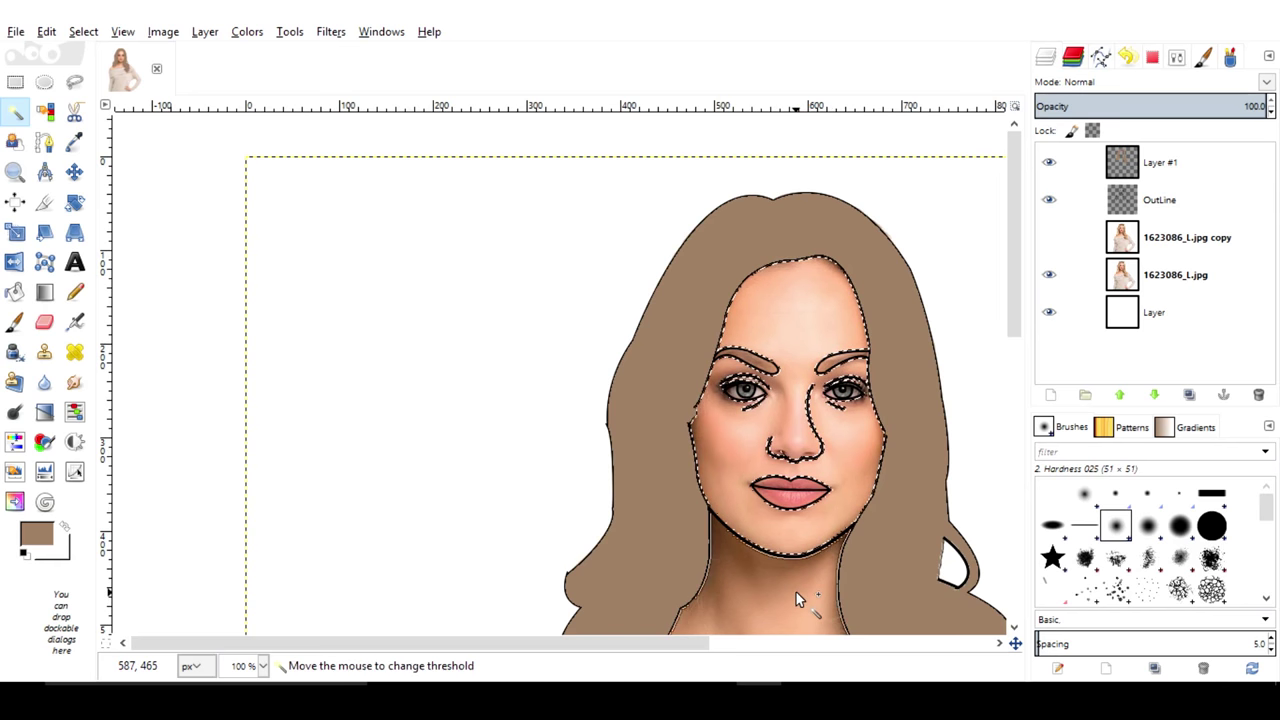
Sample the face skin tone and bucket-fill the face selection flat peach
{"action": "left_click", "coordinate": [36, 535]}
{"action": "left_click", "coordinate": [358, 443]}
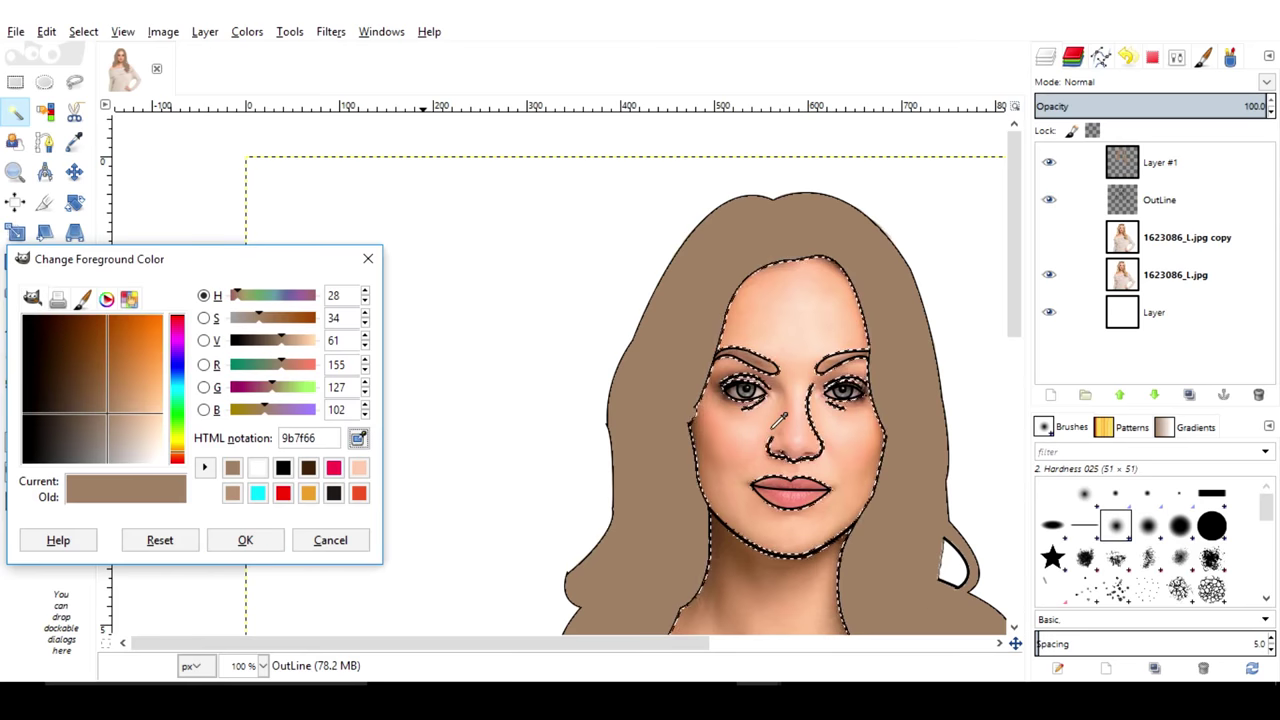
{"action": "left_click", "coordinate": [856, 429]}
{"action": "left_click", "coordinate": [245, 540]}
{"action": "left_click", "coordinate": [15, 291]}
{"action": "left_click", "coordinate": [766, 349]}
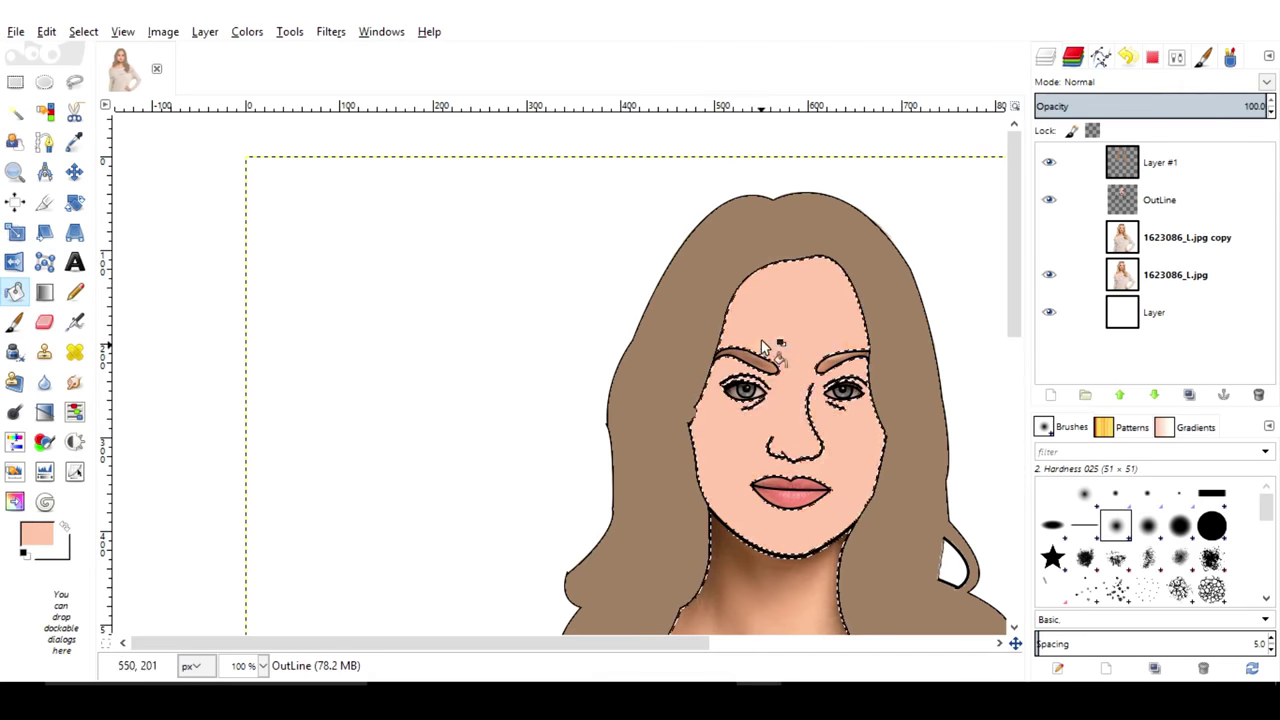
{"action": "scroll", "coordinate": [823, 557], "scroll_direction": "up", "scroll_amount": 3}
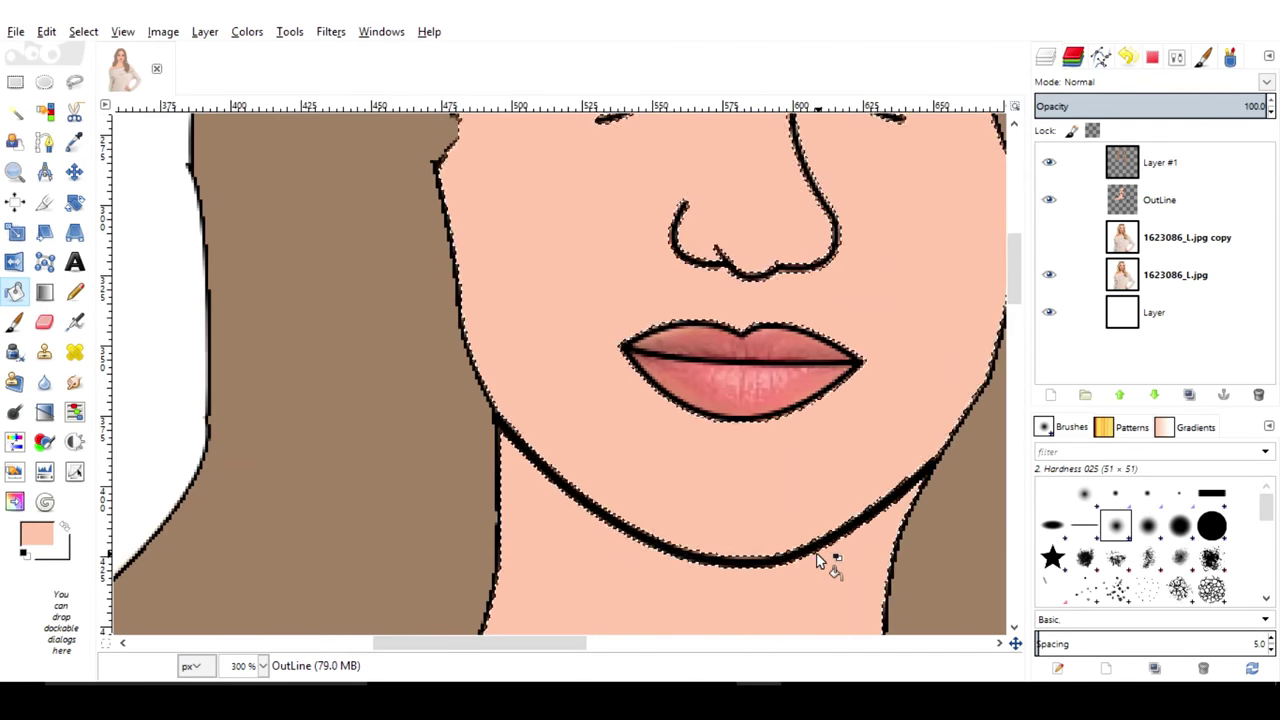
{"action": "scroll", "coordinate": [817, 560], "scroll_direction": "down", "scroll_amount": 2}
{"action": "scroll", "coordinate": [817, 560], "scroll_direction": "down", "scroll_amount": 1}
Undo the peach and brown fills and grow the selection by 15 px
{"action": "key", "text": "ctrl+z"}
{"action": "key", "text": "ctrl+z"}
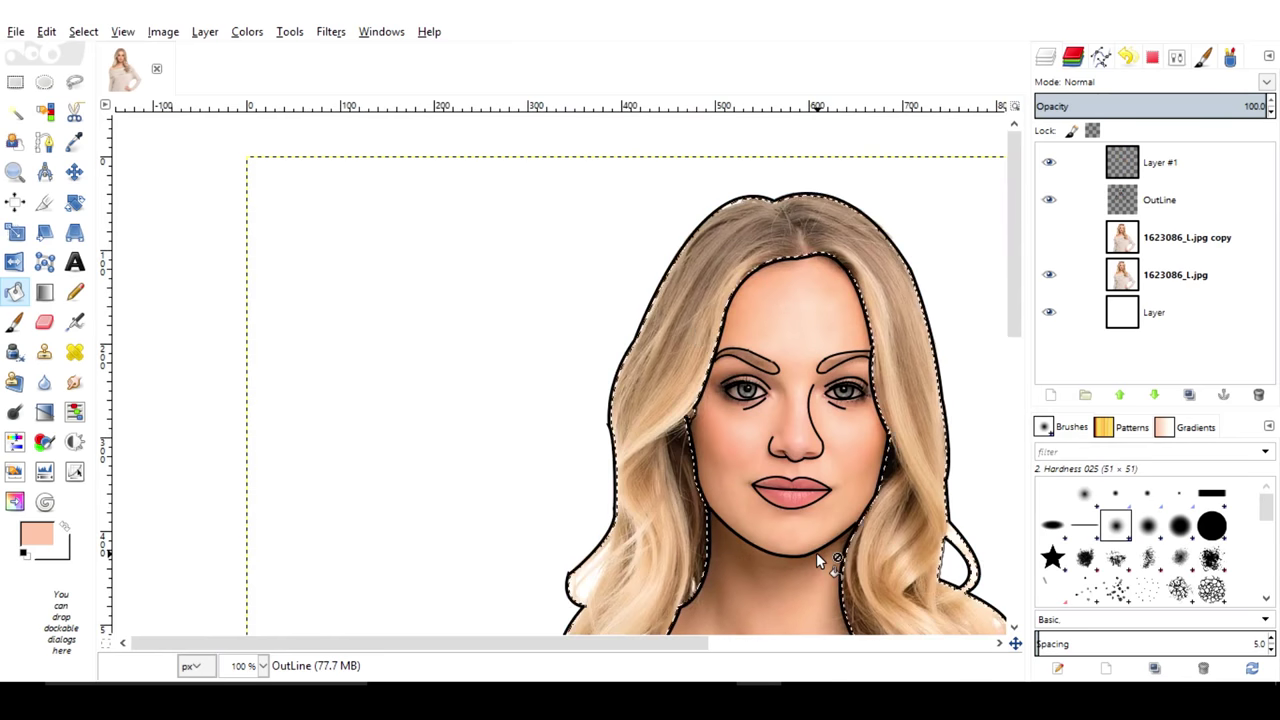
{"action": "key", "text": "u"}
{"action": "right_click", "coordinate": [797, 240]}
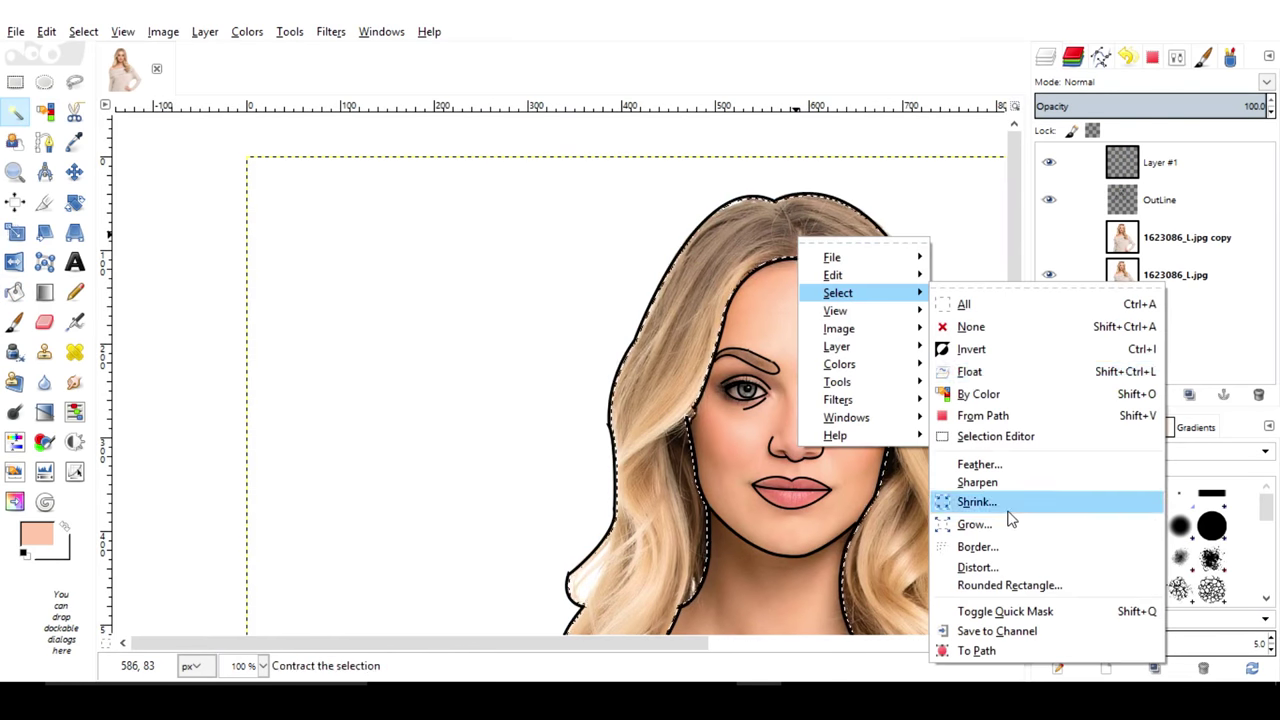
{"action": "left_click", "coordinate": [971, 500]}
{"action": "type", "text": "15"}
{"action": "key", "text": "Return"}
Set the foreground colour to a darker brown sampled from the hair
{"action": "left_click", "coordinate": [30, 527]}
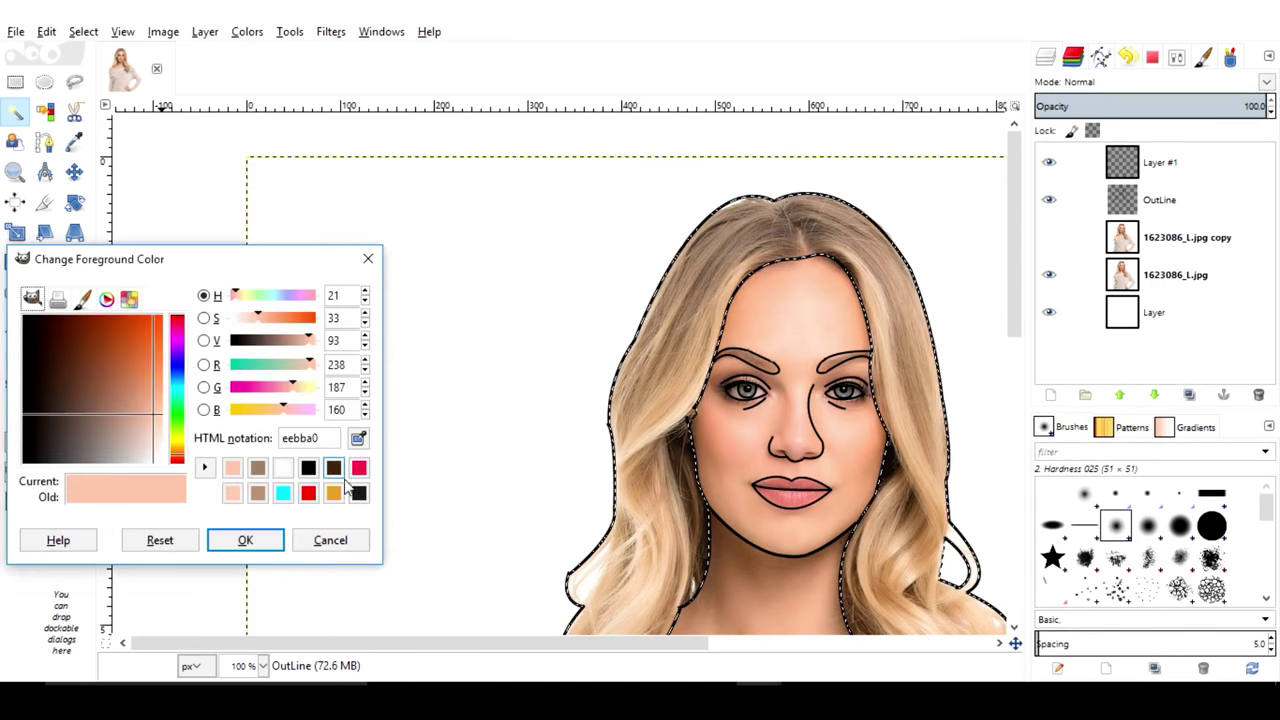
{"action": "left_click", "coordinate": [357, 438]}
{"action": "left_click", "coordinate": [715, 300]}
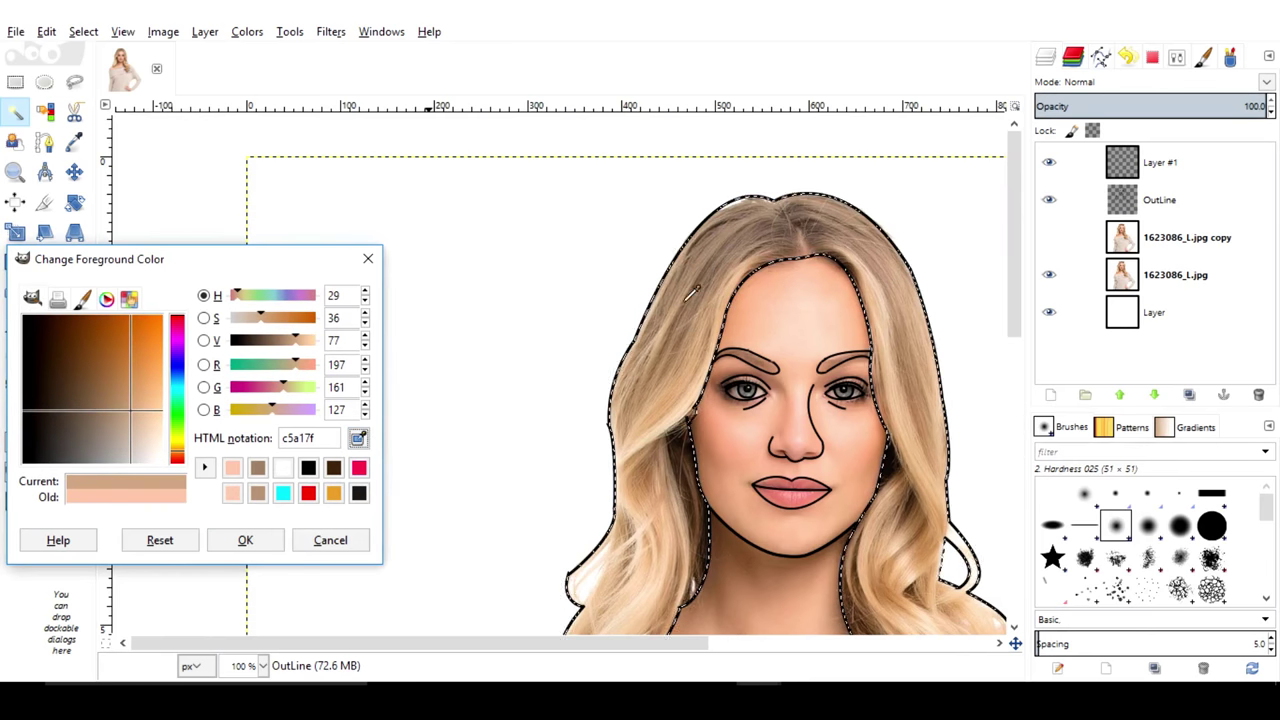
{"action": "left_click_drag", "start_coordinate": [650, 330], "coordinate": [715, 350]}
{"action": "left_click", "coordinate": [245, 540]}
Fill the hair brown on Layer #1, then fuzzy-select the face, neck and chest
{"action": "key", "text": "shift+b"}
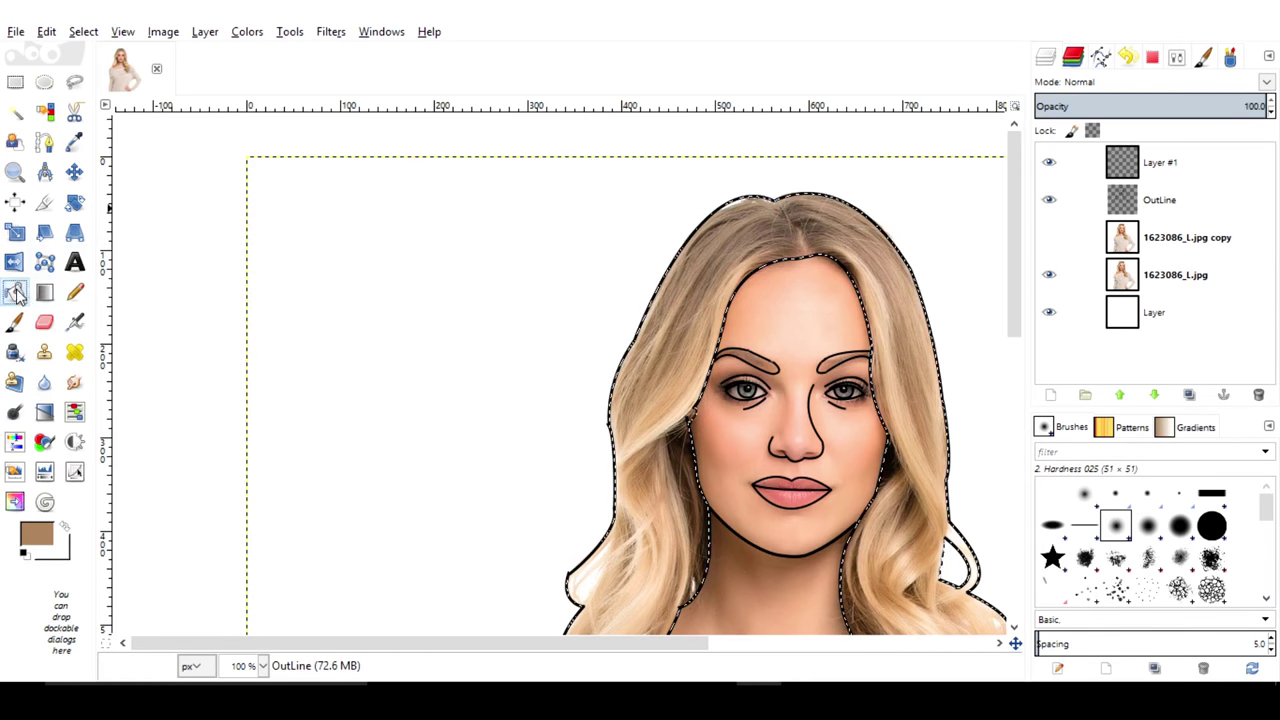
{"action": "left_click", "coordinate": [846, 385]}
{"action": "scroll", "coordinate": [846, 383], "scroll_direction": "down", "scroll_amount": 3}
{"action": "key", "text": "ctrl+z"}
{"action": "left_click", "coordinate": [1150, 176]}
{"action": "left_click", "coordinate": [643, 277]}
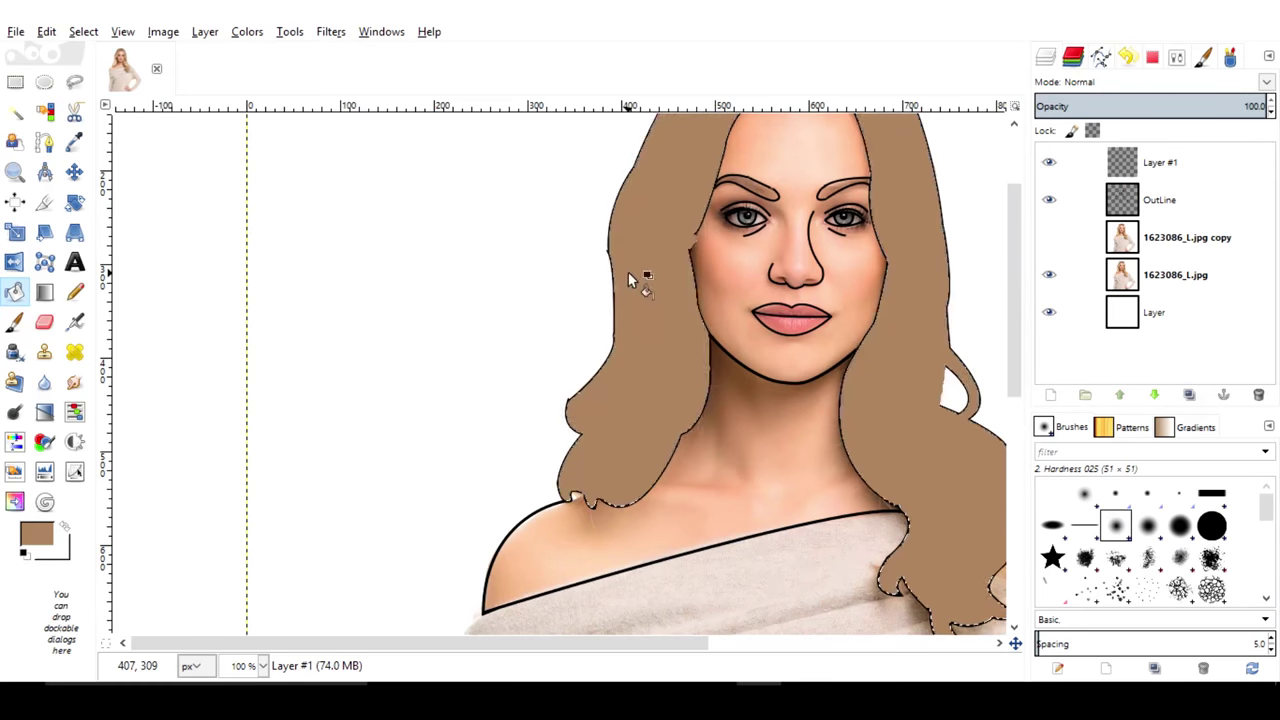
{"action": "key", "text": "u"}
{"action": "left_click", "coordinate": [742, 477]}
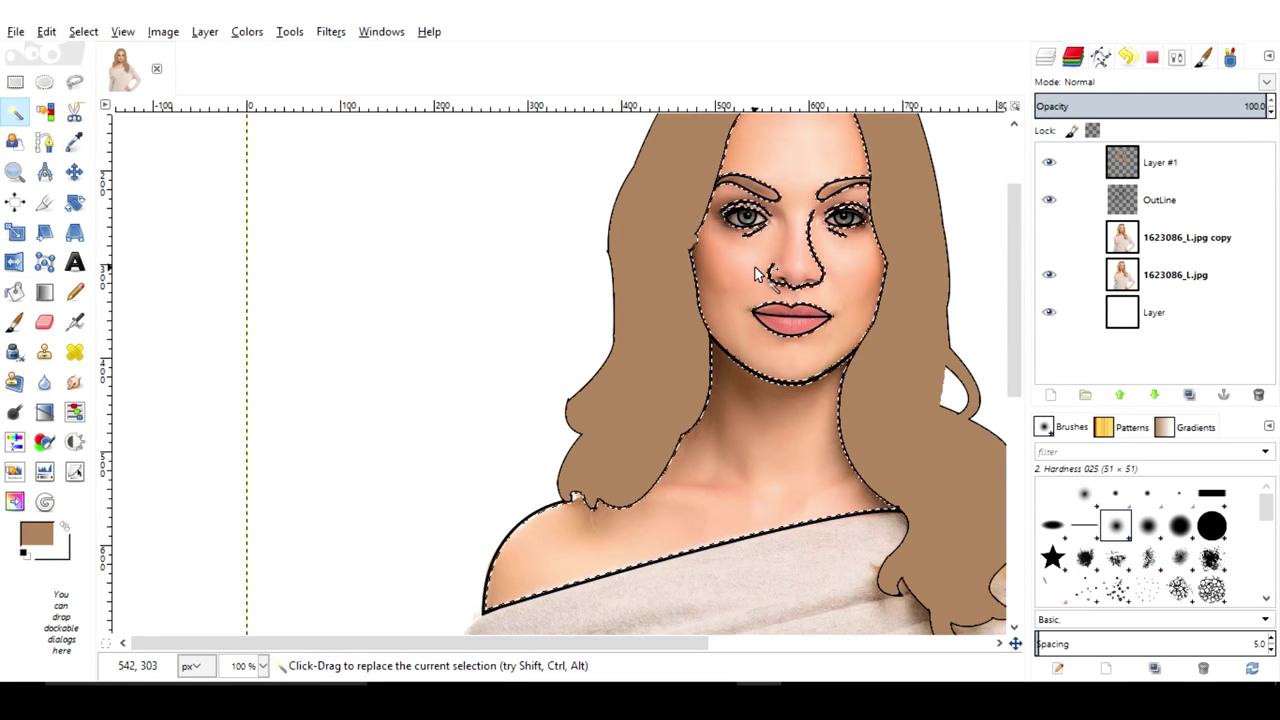
Grow the selection and bucket-fill it with skin tone edb79b on Layer #1
{"action": "right_click", "coordinate": [872, 276]}
{"action": "left_click", "coordinate": [969, 548]}
{"action": "key", "text": "Return"}
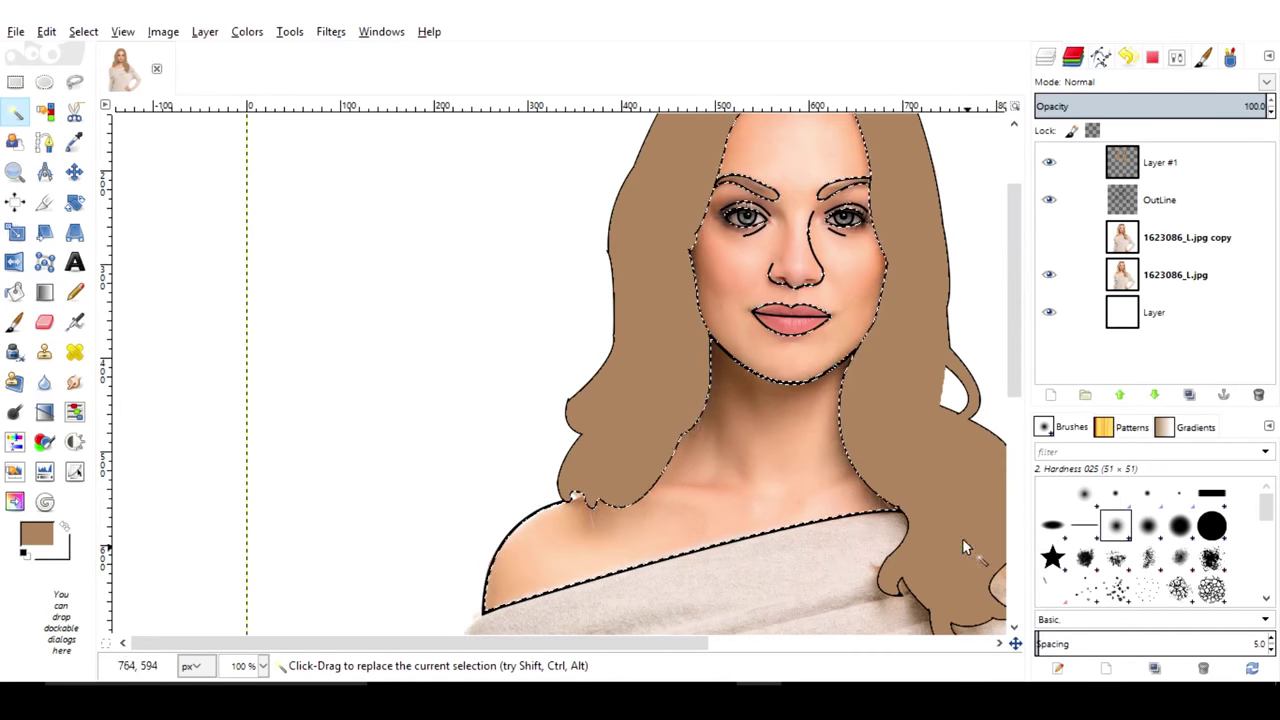
{"action": "left_click", "coordinate": [1160, 162]}
{"action": "left_click", "coordinate": [36, 535]}
{"action": "left_click", "coordinate": [357, 438]}
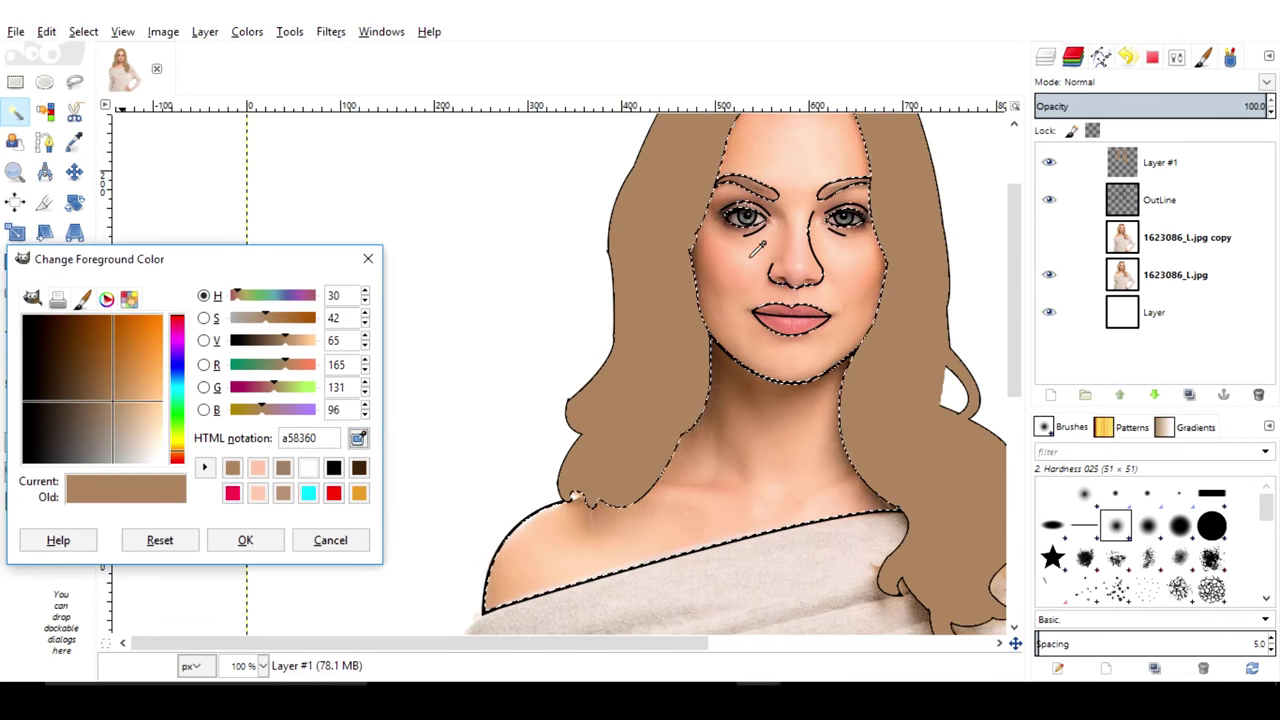
{"action": "left_click", "coordinate": [770, 245]}
{"action": "left_click", "coordinate": [245, 540]}
{"action": "key", "text": "shift+b"}
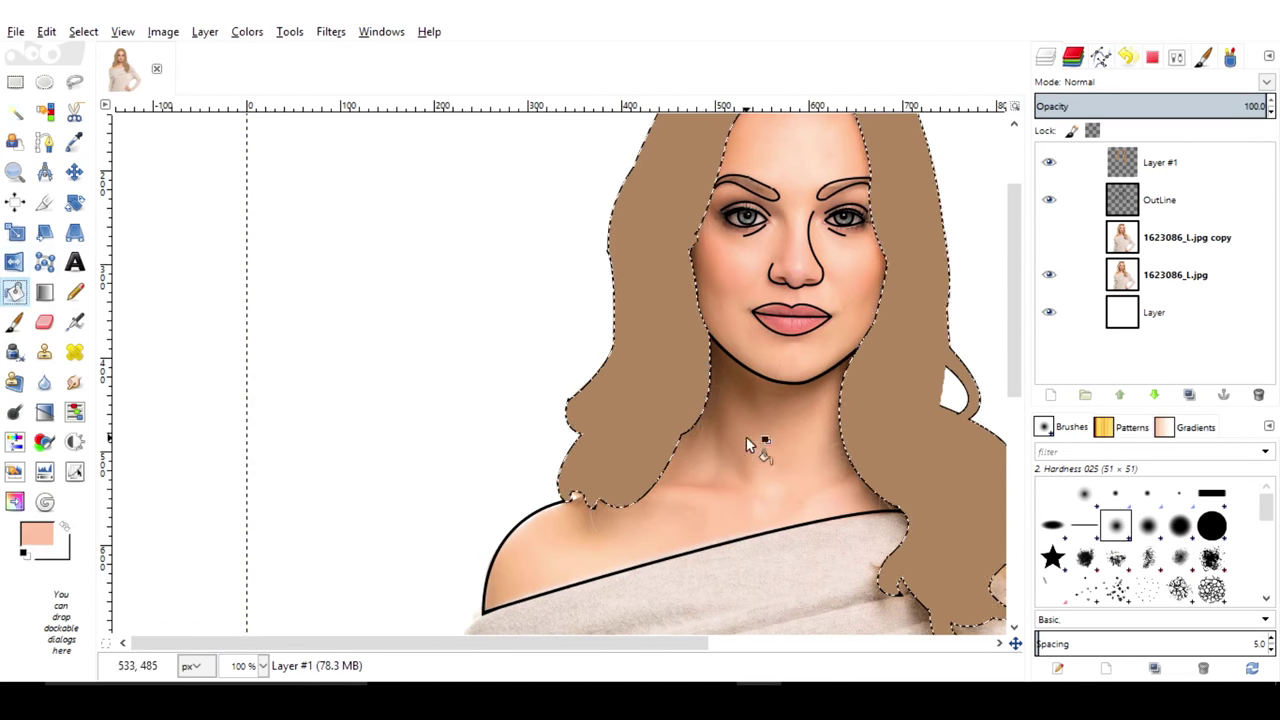
{"action": "left_click", "coordinate": [778, 445]}
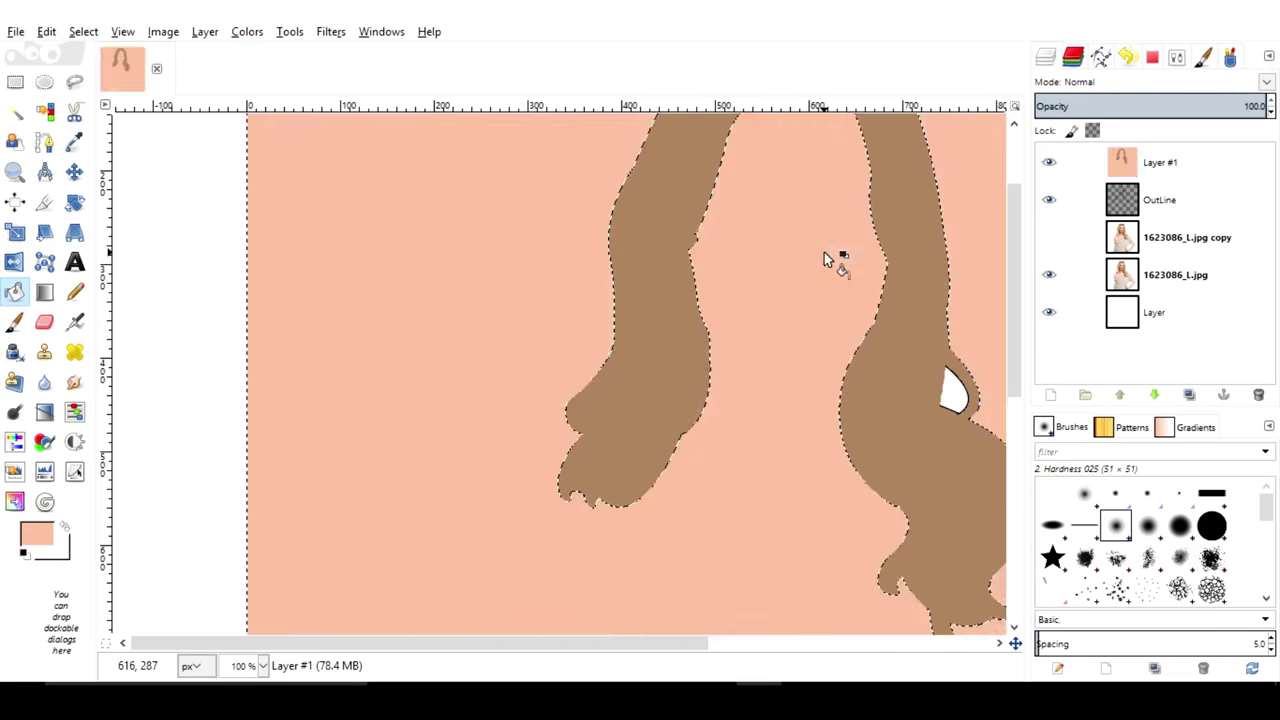
Clear the selection, select the face via OutLine, and fill it skin tone on Layer #1
{"action": "right_click", "coordinate": [491, 323]}
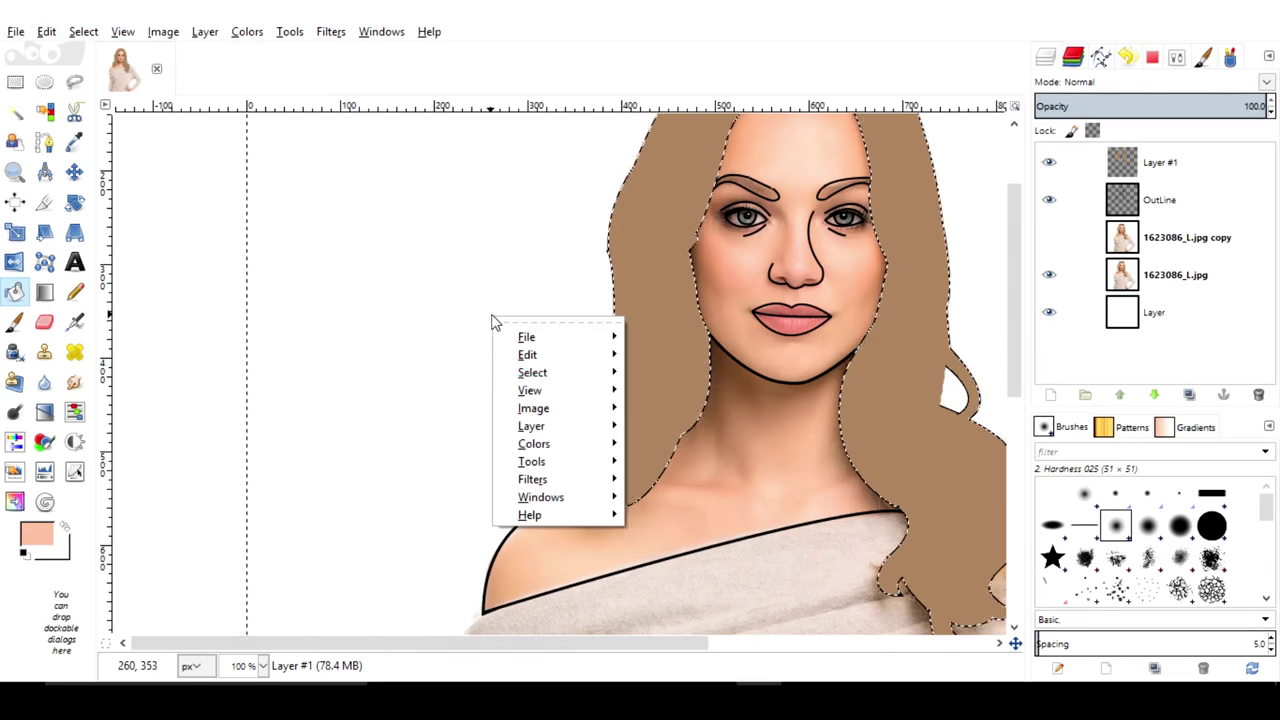
{"action": "left_click", "coordinate": [657, 373]}
{"action": "key", "text": "minus"}
{"action": "left_click", "coordinate": [1160, 200]}
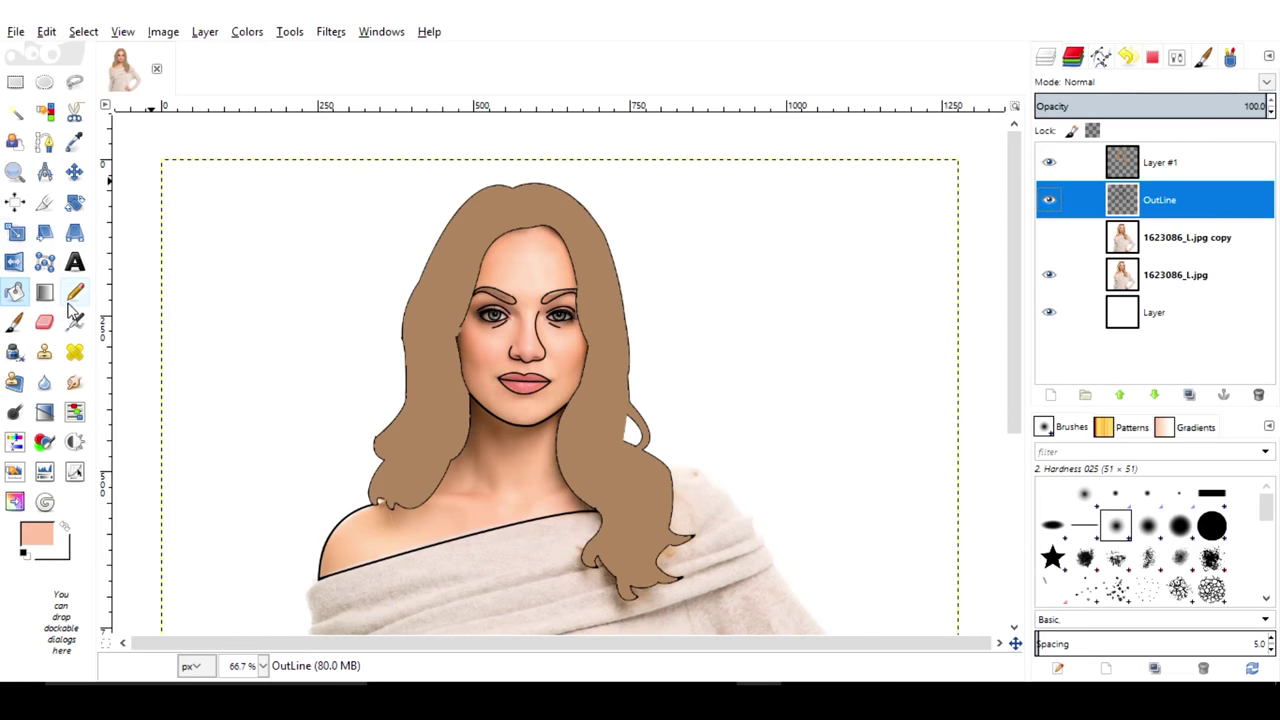
{"action": "key", "text": "u"}
{"action": "left_click", "coordinate": [500, 300]}
{"action": "left_click", "coordinate": [1163, 165]}
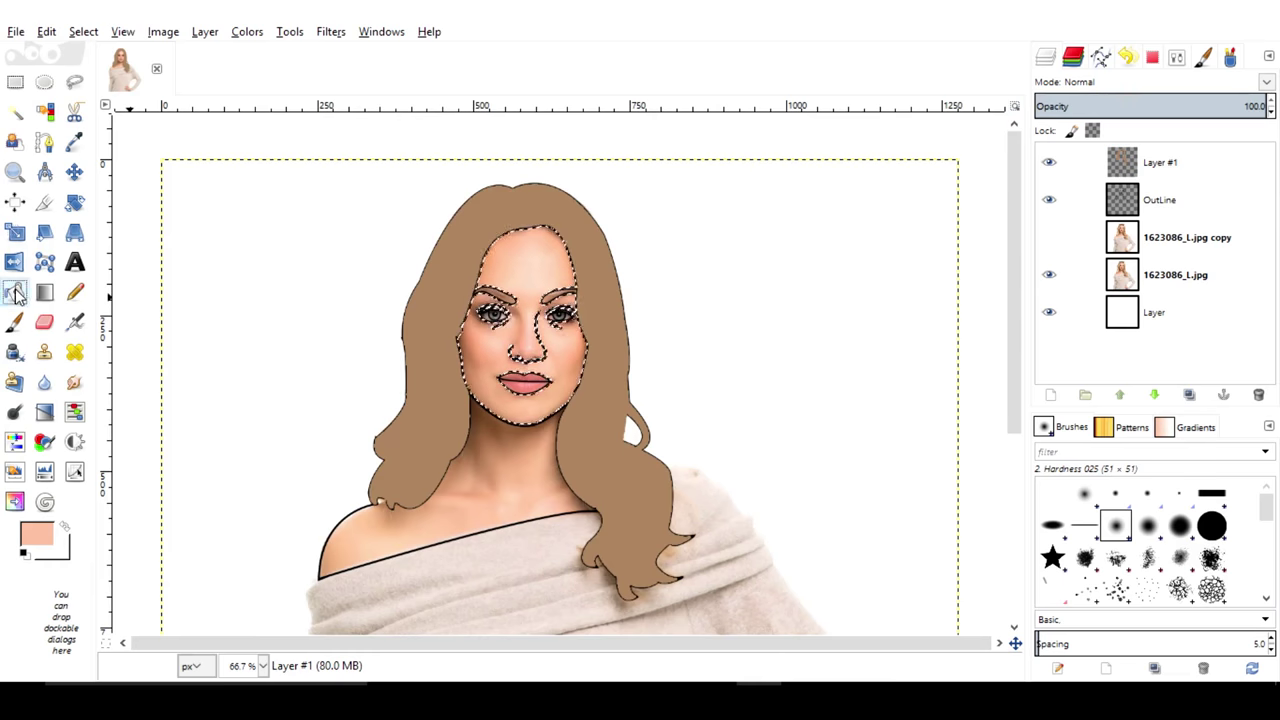
{"action": "key", "text": "shift+b"}
{"action": "left_click", "coordinate": [520, 340]}
Select the neck and chest via OutLine and fill them skin tone on Layer #1
{"action": "left_click", "coordinate": [1160, 200]}
{"action": "key", "text": "u"}
{"action": "left_click", "coordinate": [537, 483]}
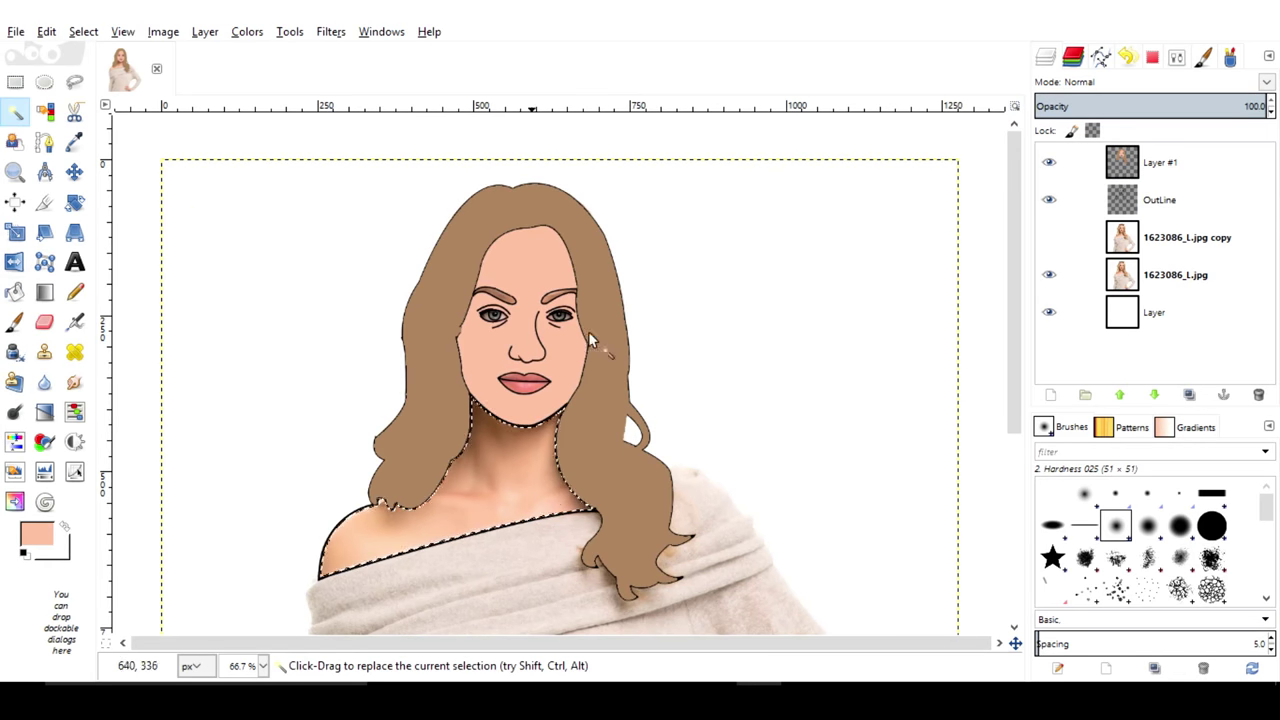
{"action": "left_click", "coordinate": [1160, 162]}
{"action": "key", "text": "shift+b"}
{"action": "left_click", "coordinate": [514, 487]}
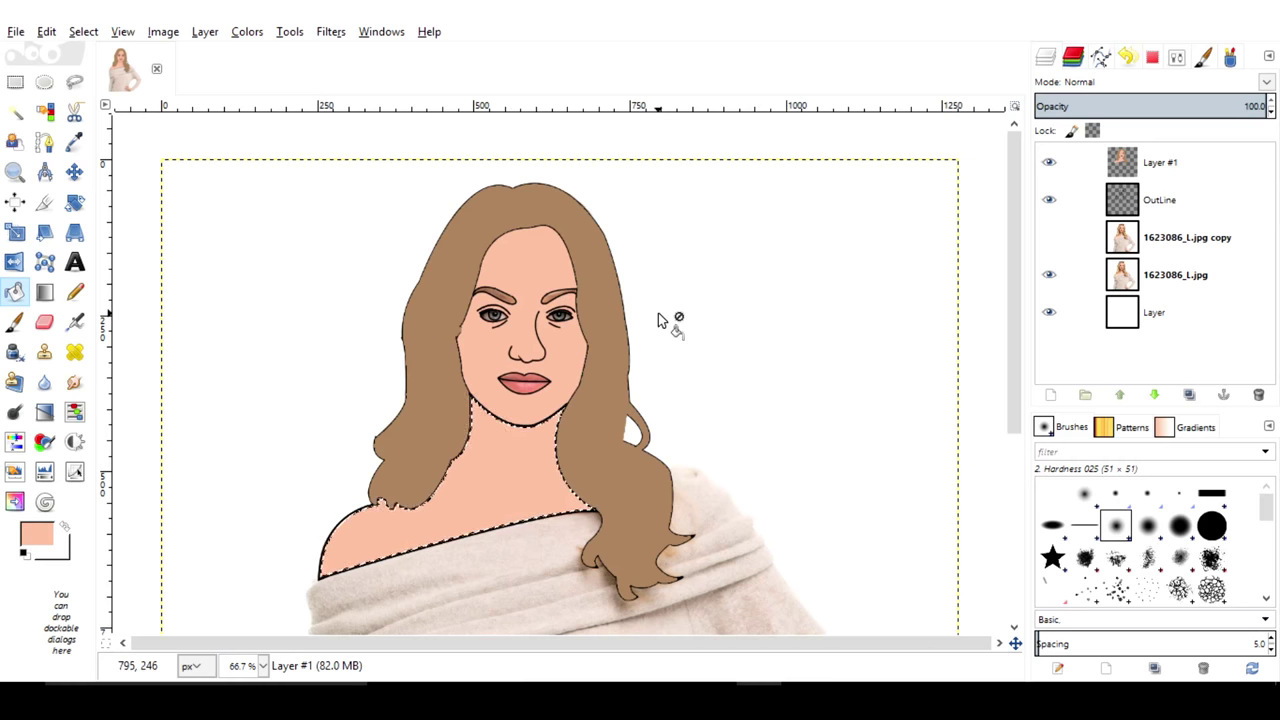
{"action": "scroll", "coordinate": [512, 365], "scroll_direction": "up", "scroll_amount": 3}
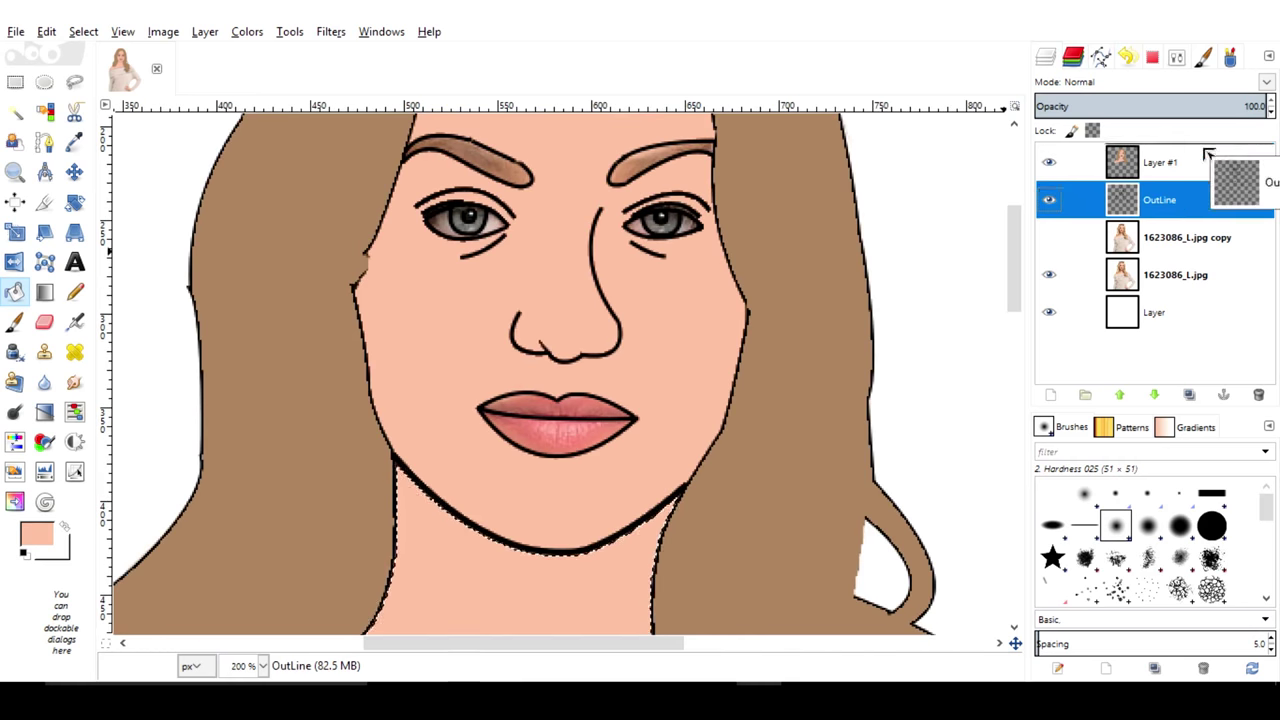
Move the OutLine layer to the top of the layer stack
{"action": "left_click_drag", "start_coordinate": [1145, 200], "coordinate": [1145, 160]}
{"action": "scroll", "coordinate": [797, 360], "scroll_direction": "down", "scroll_amount": 2}
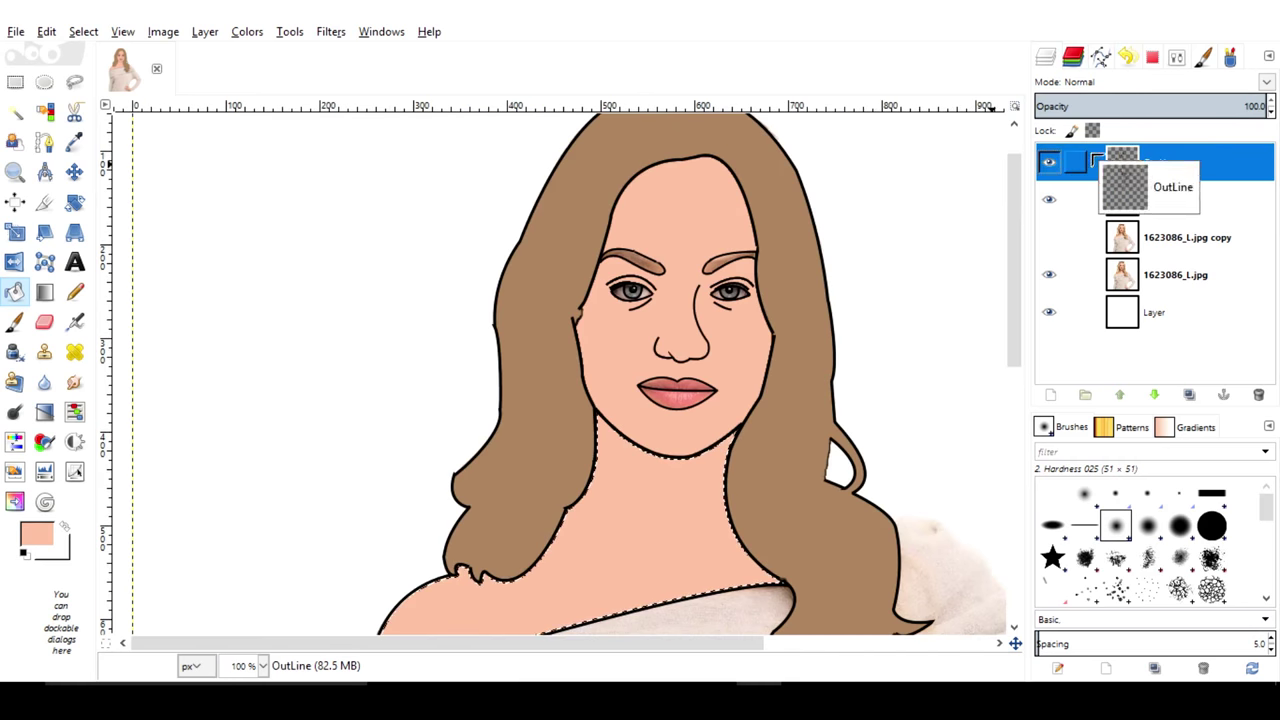
{"action": "scroll", "coordinate": [757, 295], "scroll_direction": "up", "scroll_amount": 1}
{"action": "scroll", "coordinate": [757, 295], "scroll_direction": "up", "scroll_amount": 1}
Set the foreground colour to the hair brown sampled from the image
{"action": "left_click", "coordinate": [43, 540]}
{"action": "left_click", "coordinate": [360, 440]}
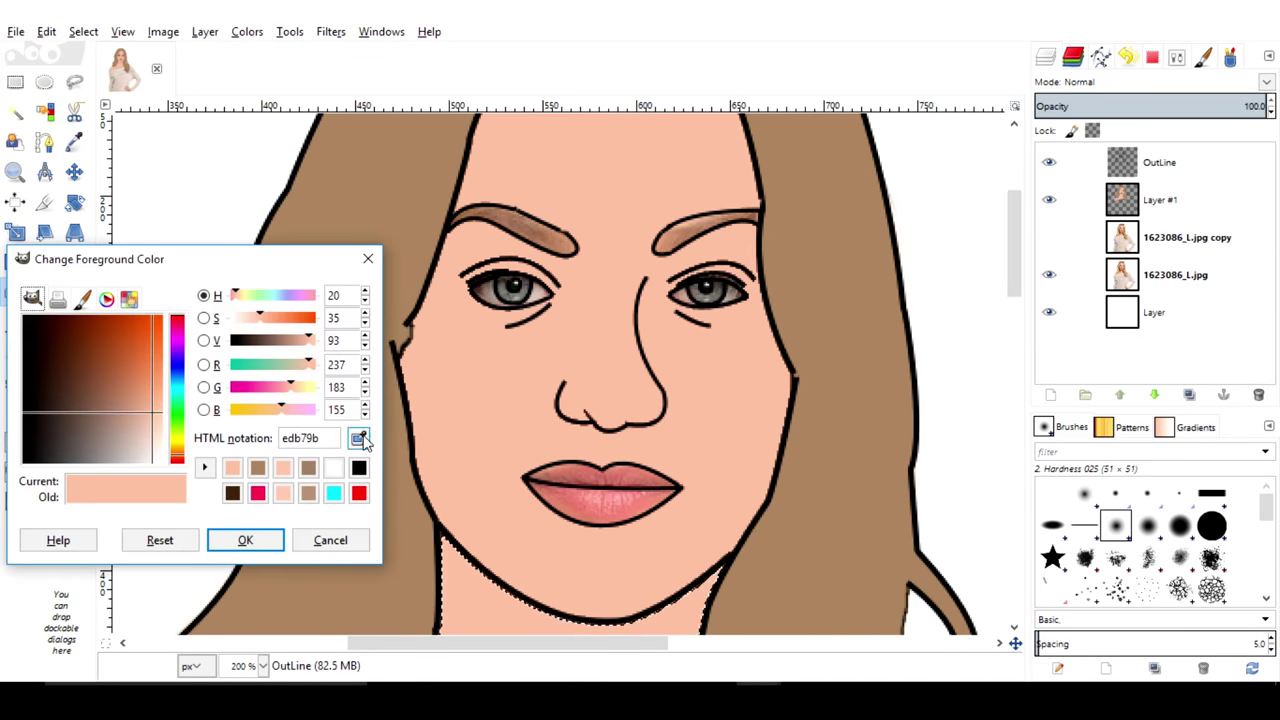
{"action": "left_click", "coordinate": [320, 600]}
{"action": "left_click", "coordinate": [246, 537]}
Fuzzy-select both eyebrows and fill them brown on Layer #1, then select the left eye white
{"action": "left_click", "coordinate": [14, 111]}
{"action": "left_click", "coordinate": [537, 232]}
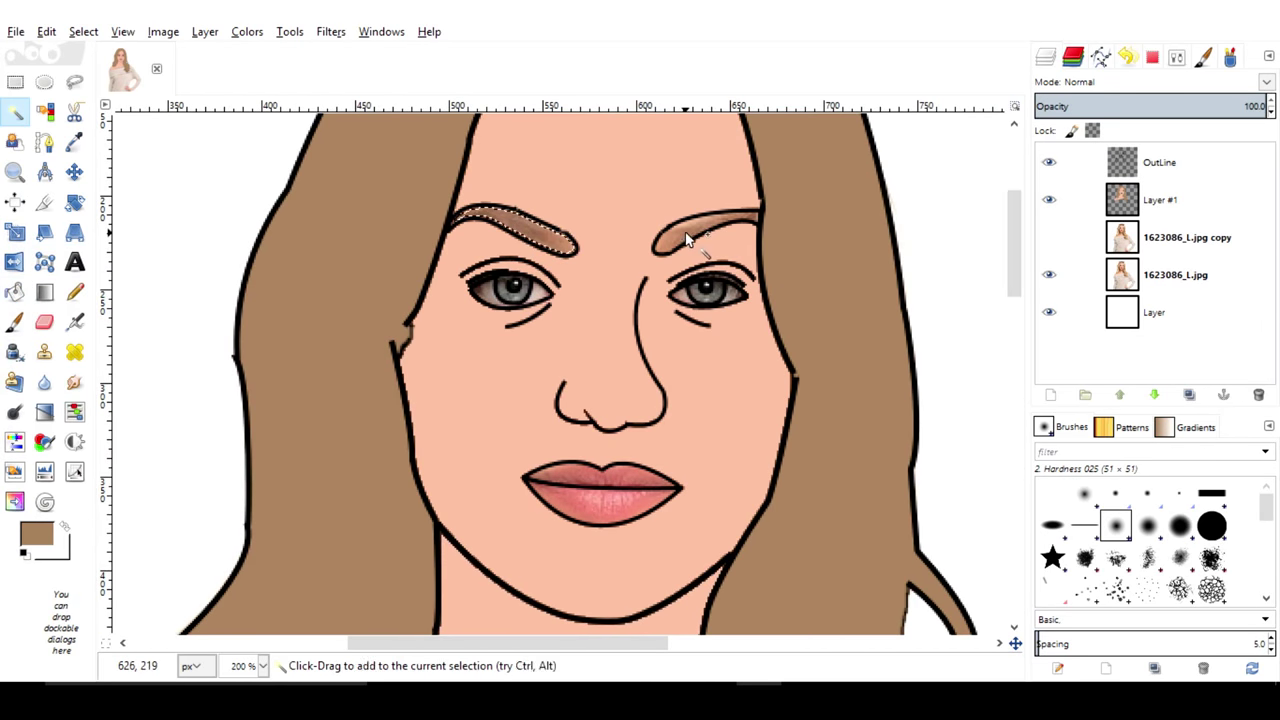
{"action": "left_click", "coordinate": [686, 238], "text": "shift"}
{"action": "left_click", "coordinate": [14, 291]}
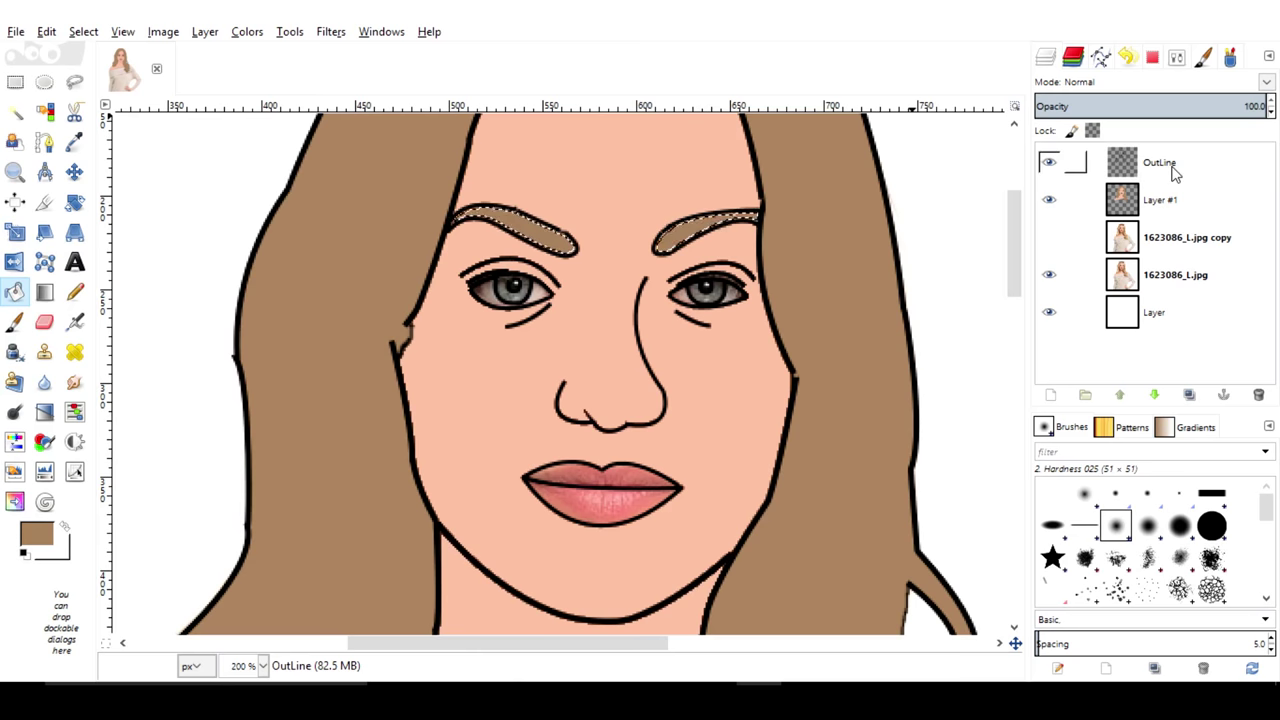
{"action": "left_click", "coordinate": [1165, 200]}
{"action": "left_click", "coordinate": [668, 270]}
{"action": "left_click", "coordinate": [1160, 162]}
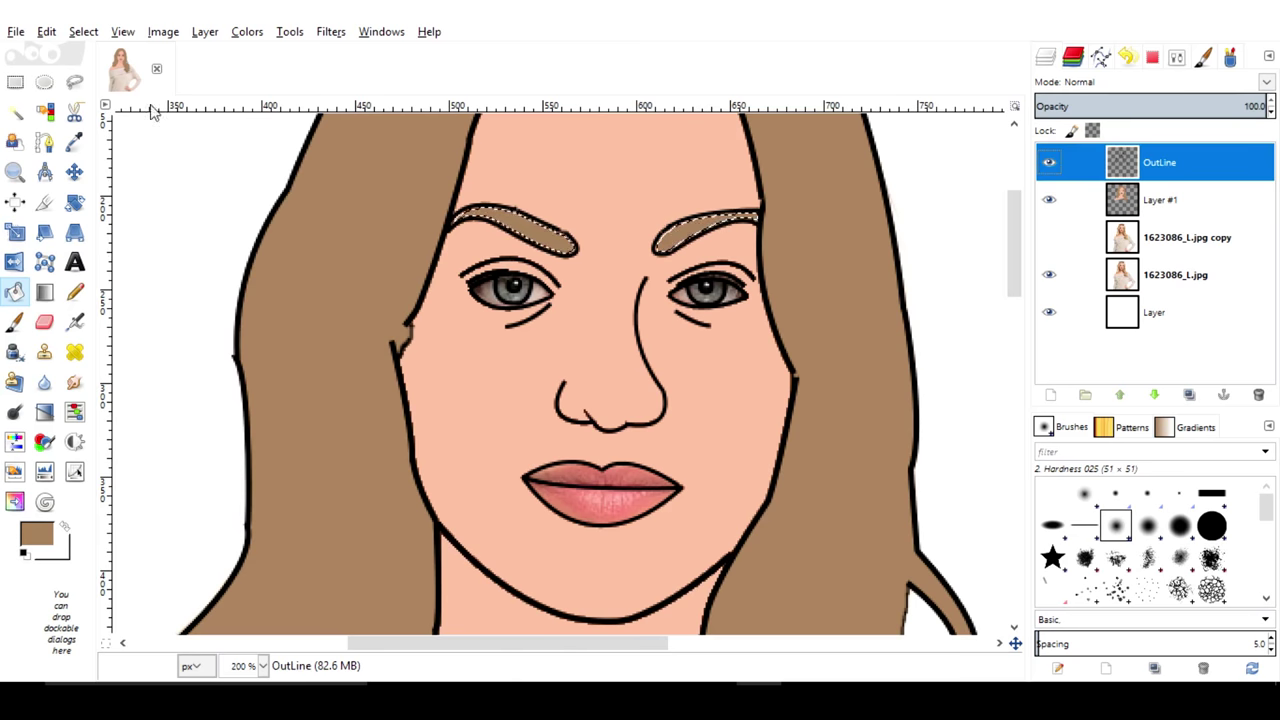
{"action": "left_click", "coordinate": [14, 111]}
{"action": "left_click", "coordinate": [487, 290]}
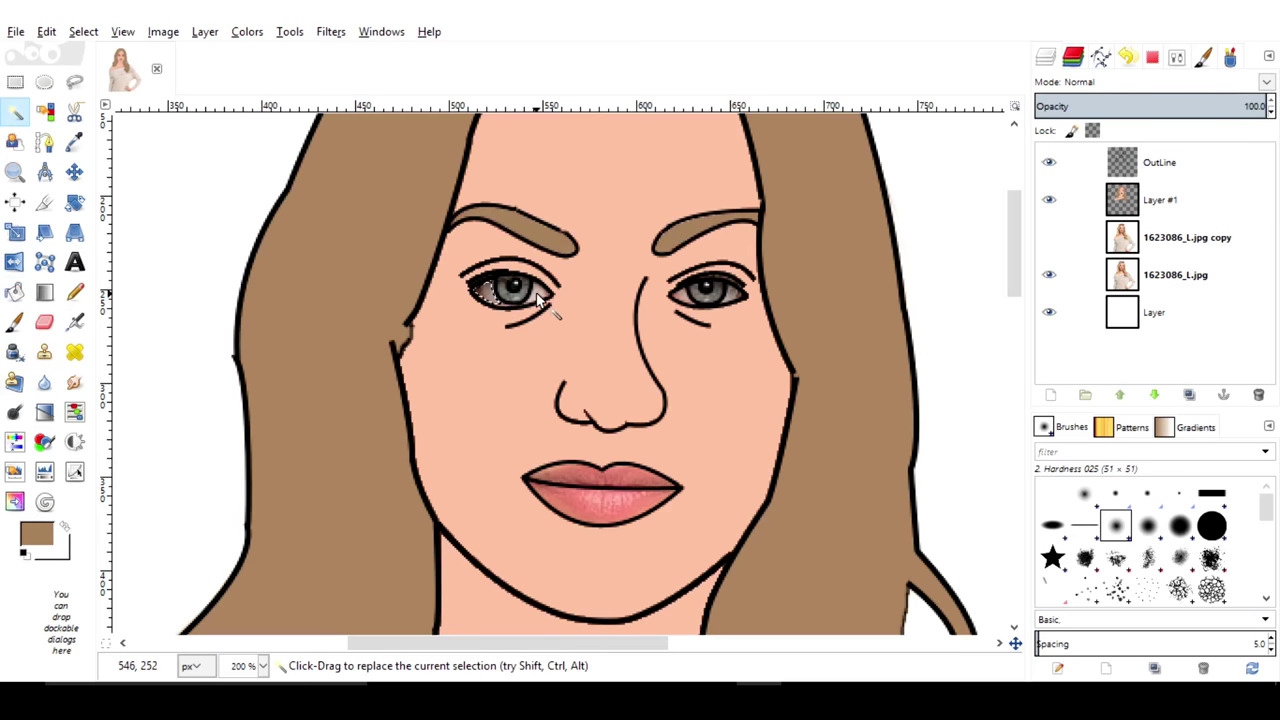
Add the right eye white to the selection, grow it, and fill both eye whites white
{"action": "left_click", "coordinate": [686, 296], "text": "shift"}
{"action": "right_click", "coordinate": [671, 318]}
{"action": "left_click", "coordinate": [843, 583]}
{"action": "left_click", "coordinate": [877, 646]}
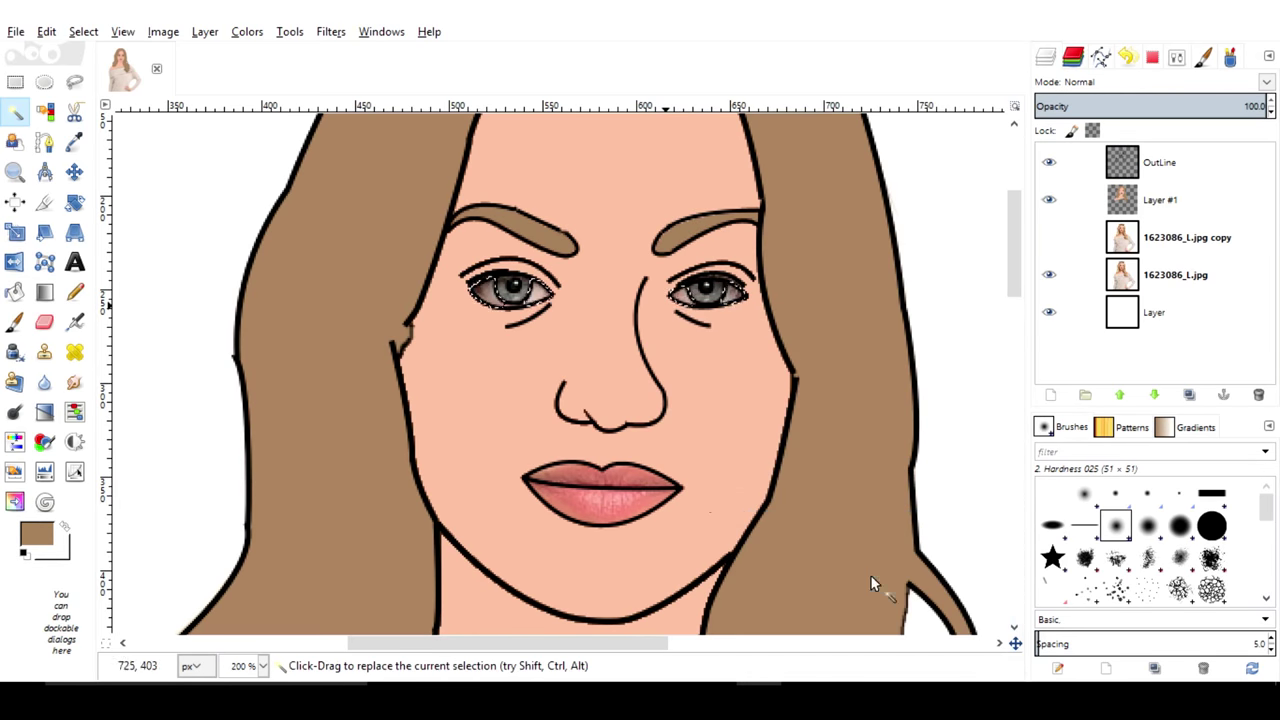
{"action": "key", "text": "x"}
{"action": "key", "text": "shift+b"}
{"action": "left_click", "coordinate": [480, 288]}
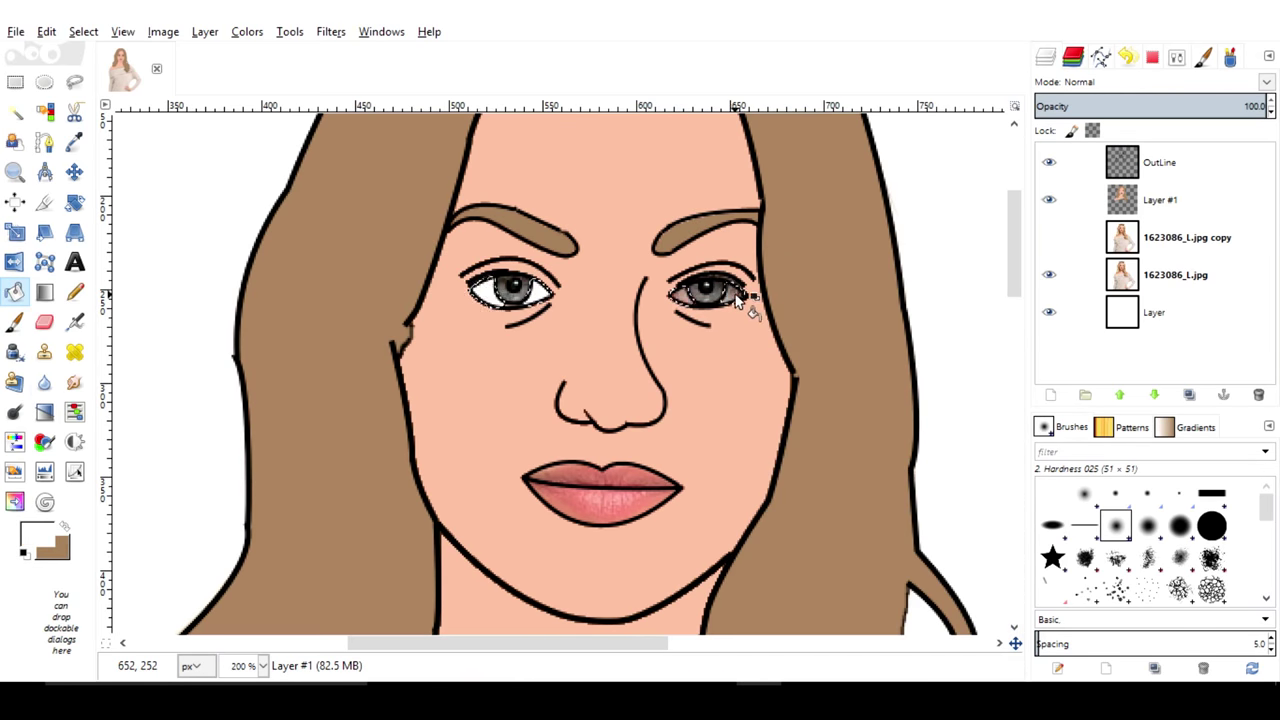
{"action": "left_click", "coordinate": [730, 292]}
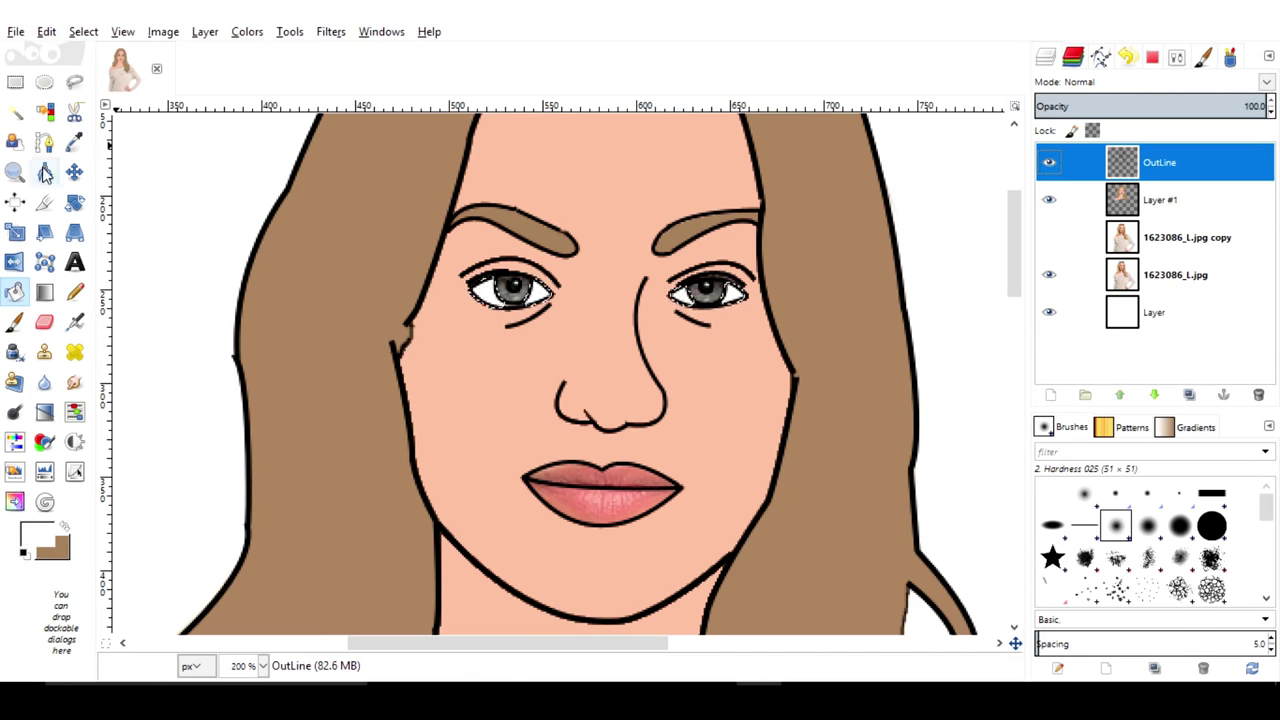
Fuzzy-select the irises and grow the iris selection
{"action": "key", "text": "u"}
{"action": "left_click", "coordinate": [714, 300]}
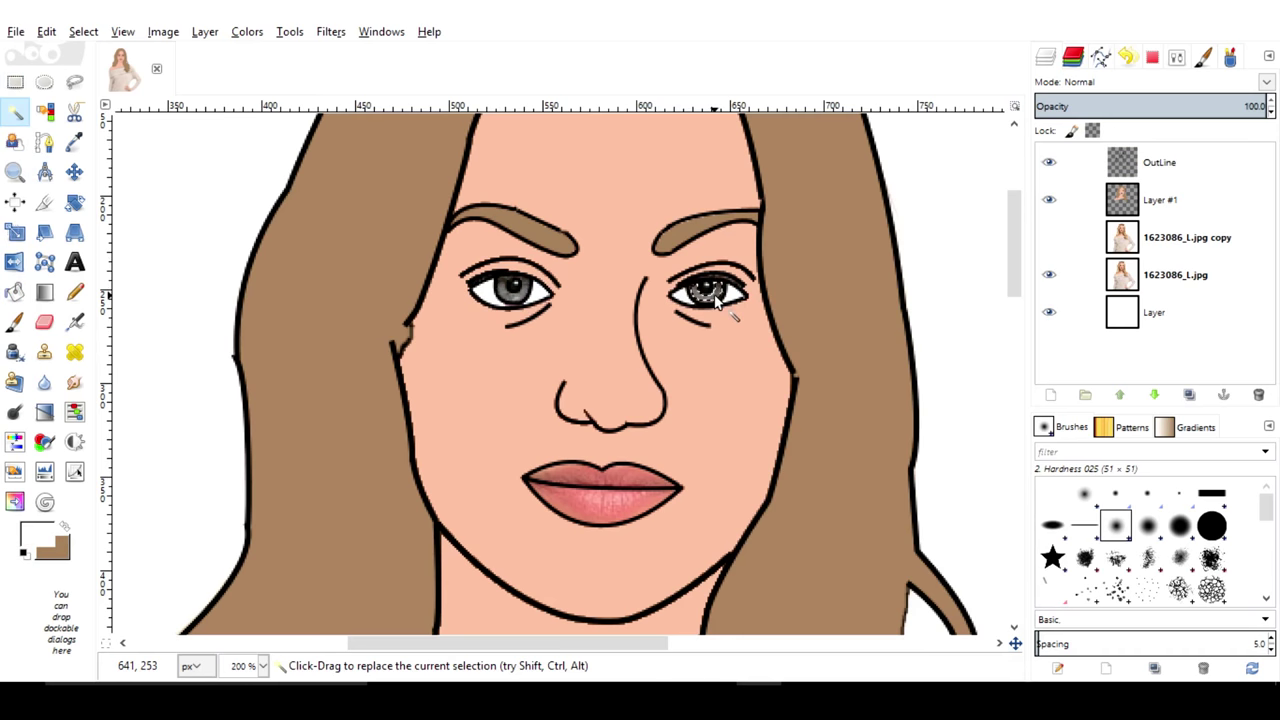
{"action": "right_click", "coordinate": [526, 297]}
{"action": "left_click", "coordinate": [708, 300], "text": "shift"}
{"action": "right_click", "coordinate": [708, 308]}
{"action": "left_click", "coordinate": [903, 582]}
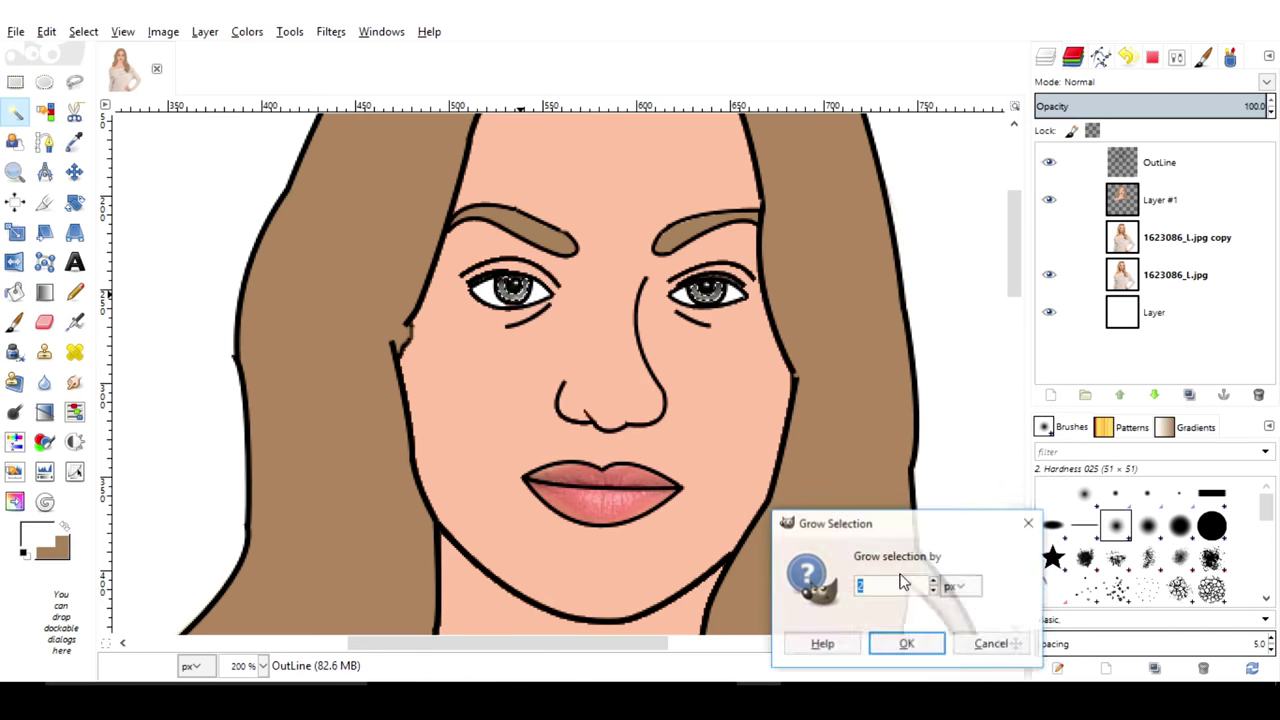
{"action": "key", "text": "Escape"}
{"action": "right_click", "coordinate": [727, 346]}
{"action": "left_click", "coordinate": [903, 576]}
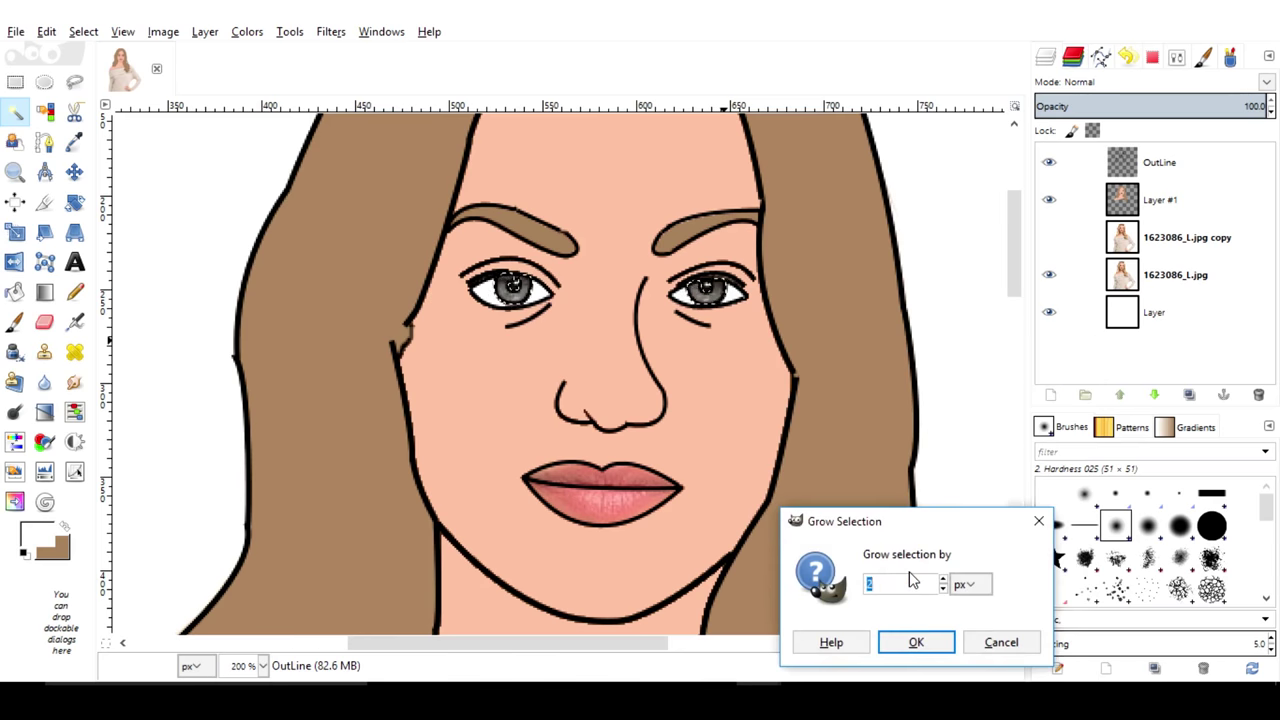
{"action": "key", "text": "Return"}
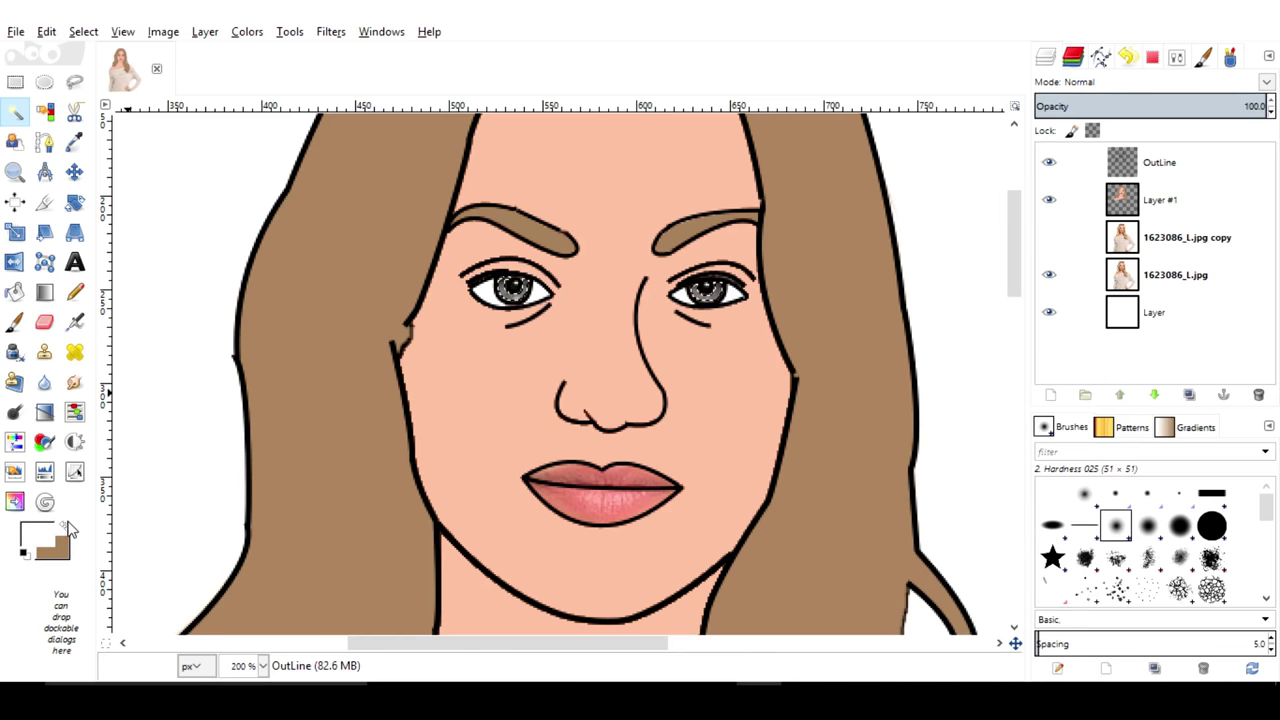
Fill the irises with dark brown 503416 on Layer #1
{"action": "left_click", "coordinate": [68, 528]}
{"action": "left_click", "coordinate": [35, 535]}
{"action": "left_click_drag", "start_coordinate": [79, 379], "coordinate": [67, 352]}
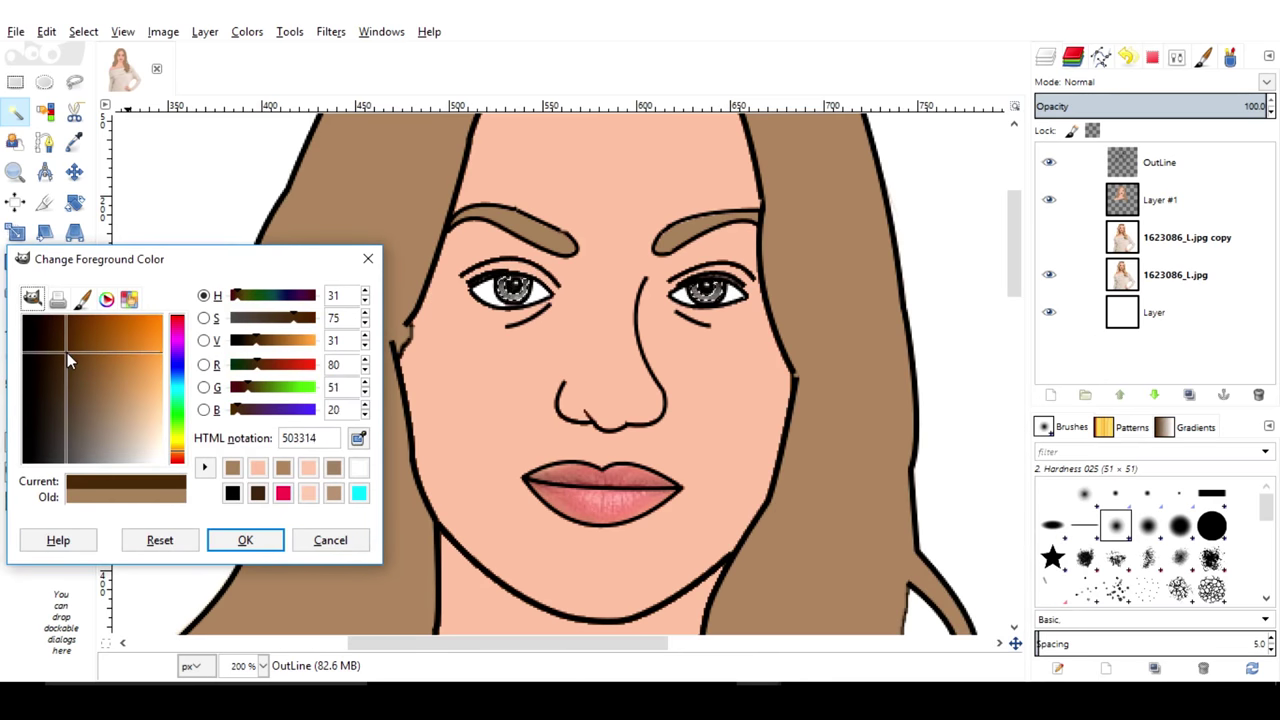
{"action": "left_click", "coordinate": [245, 540]}
{"action": "key", "text": "shift+b"}
{"action": "left_click", "coordinate": [1160, 199]}
{"action": "left_click", "coordinate": [530, 298]}
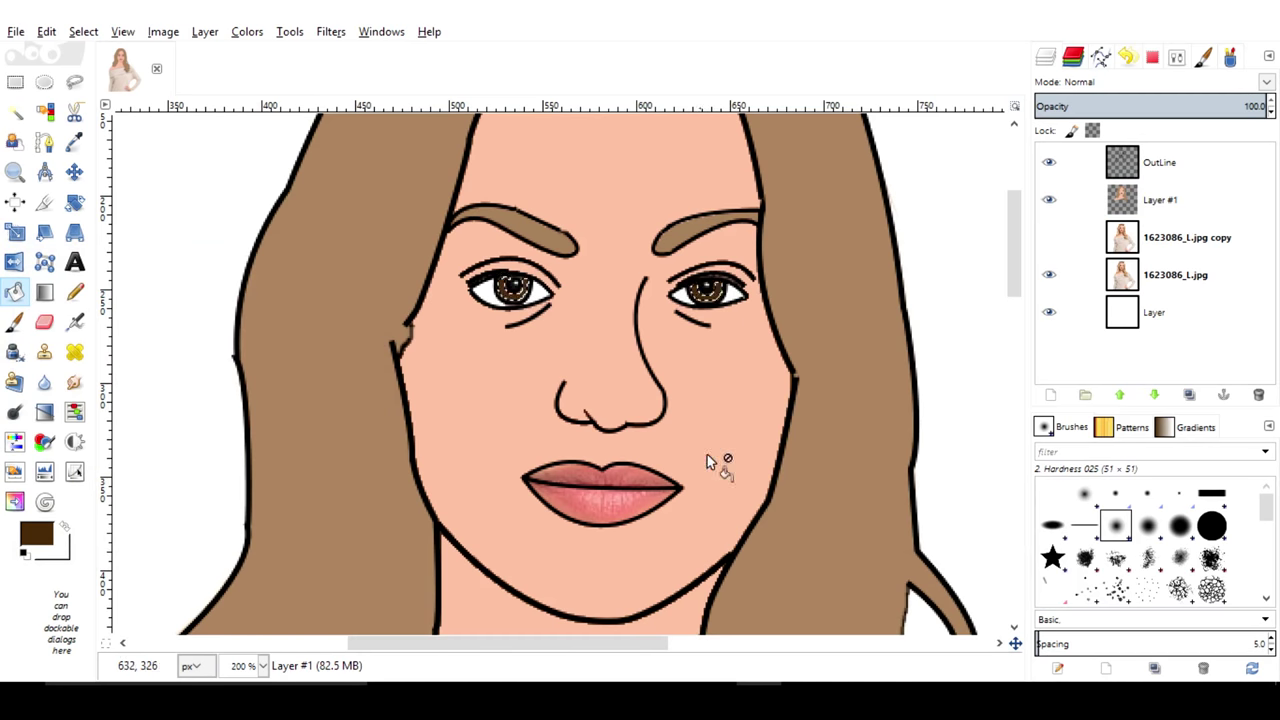
Fuzzy-select the upper lip on the OutLine layer
{"action": "left_click", "coordinate": [1216, 178]}
{"action": "key", "text": "u"}
{"action": "left_click", "coordinate": [600, 476]}
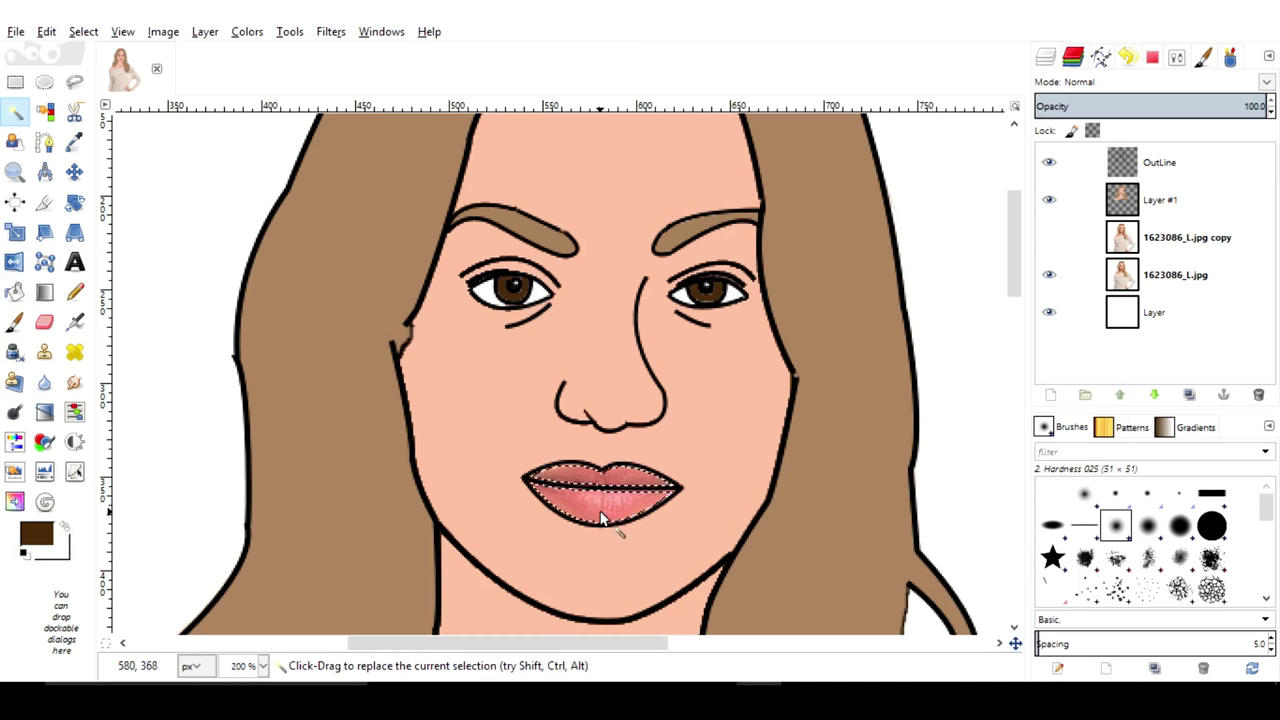
Add the lower lip and fill both lips bright pink-red on Layer #1
{"action": "left_click", "coordinate": [605, 505], "text": "shift"}
{"action": "left_click", "coordinate": [35, 535]}
{"action": "left_click", "coordinate": [252, 537]}
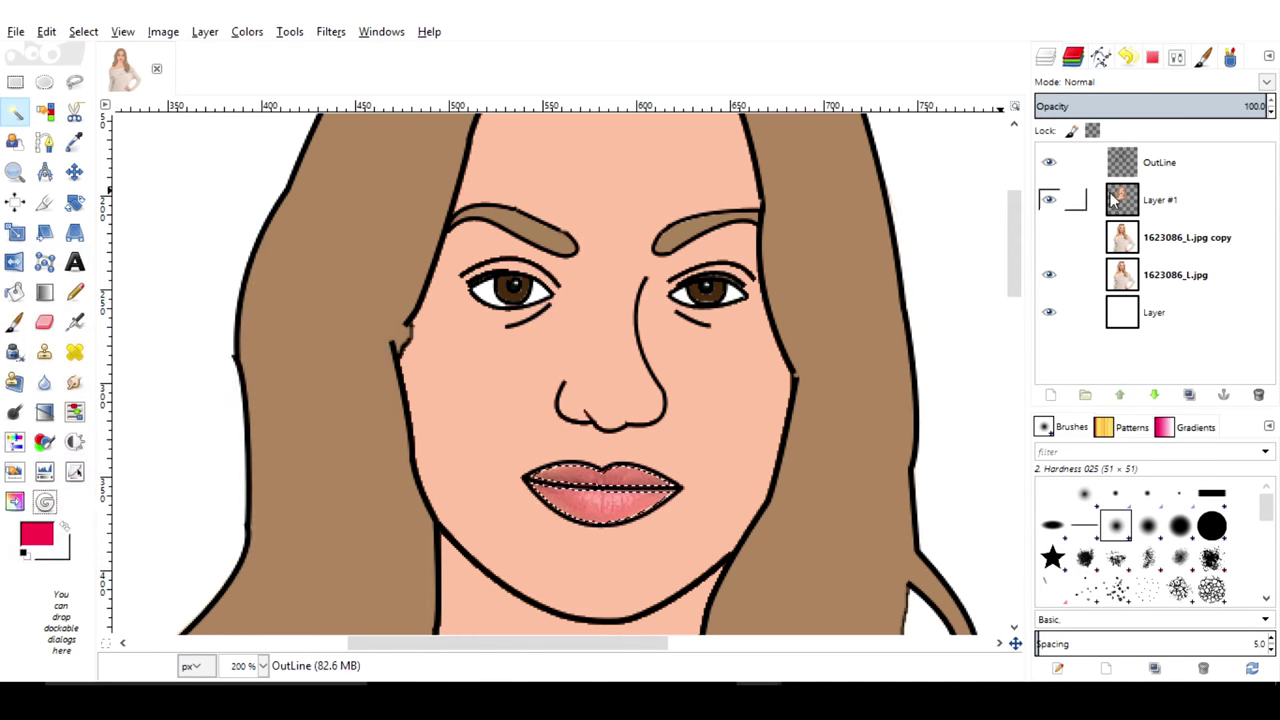
{"action": "left_click", "coordinate": [1160, 199]}
{"action": "left_click_drag", "start_coordinate": [36, 535], "coordinate": [608, 498]}
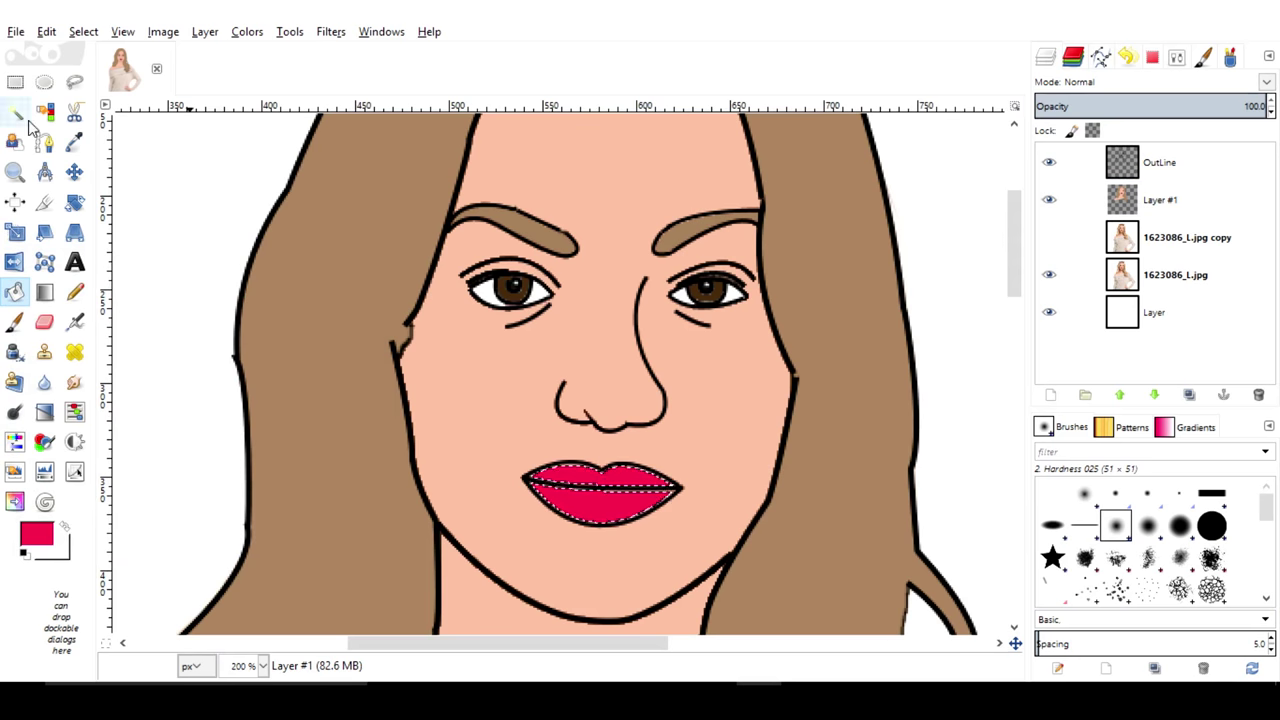
Clear the lip selection with Select > None
{"action": "right_click", "coordinate": [686, 308]}
{"action": "left_click", "coordinate": [980, 591]}
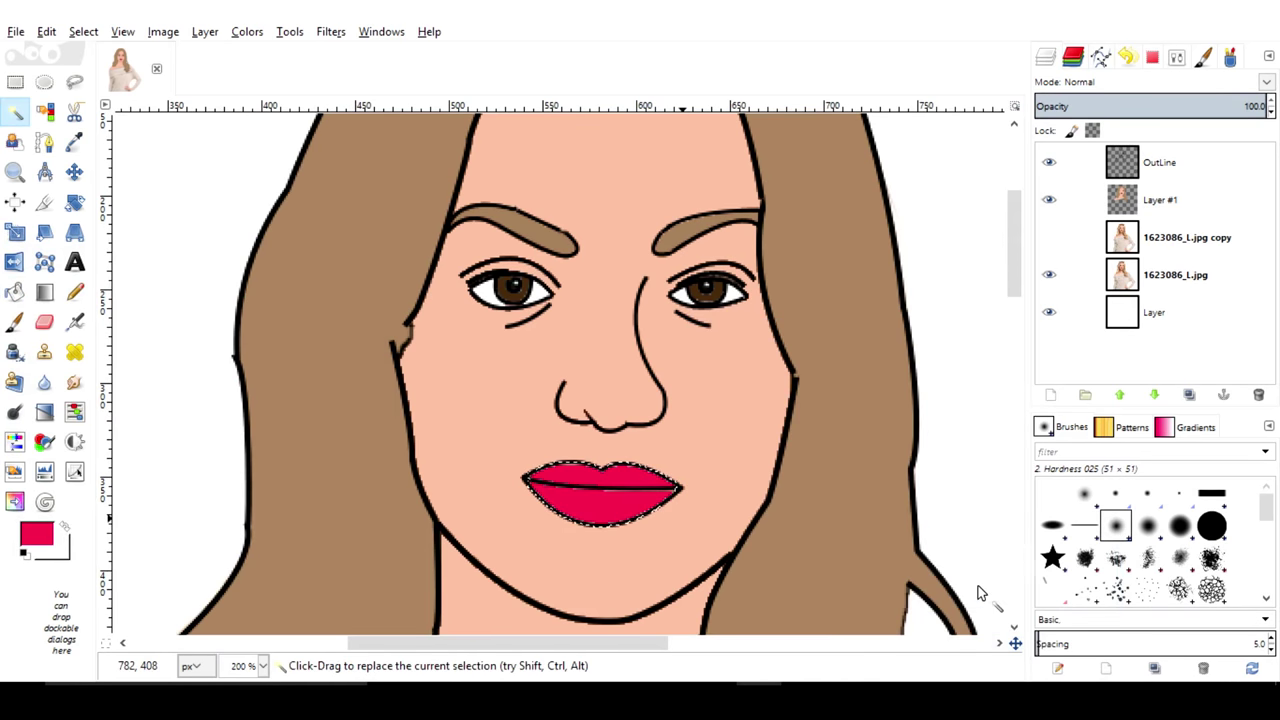
{"action": "key", "text": "shift+b"}
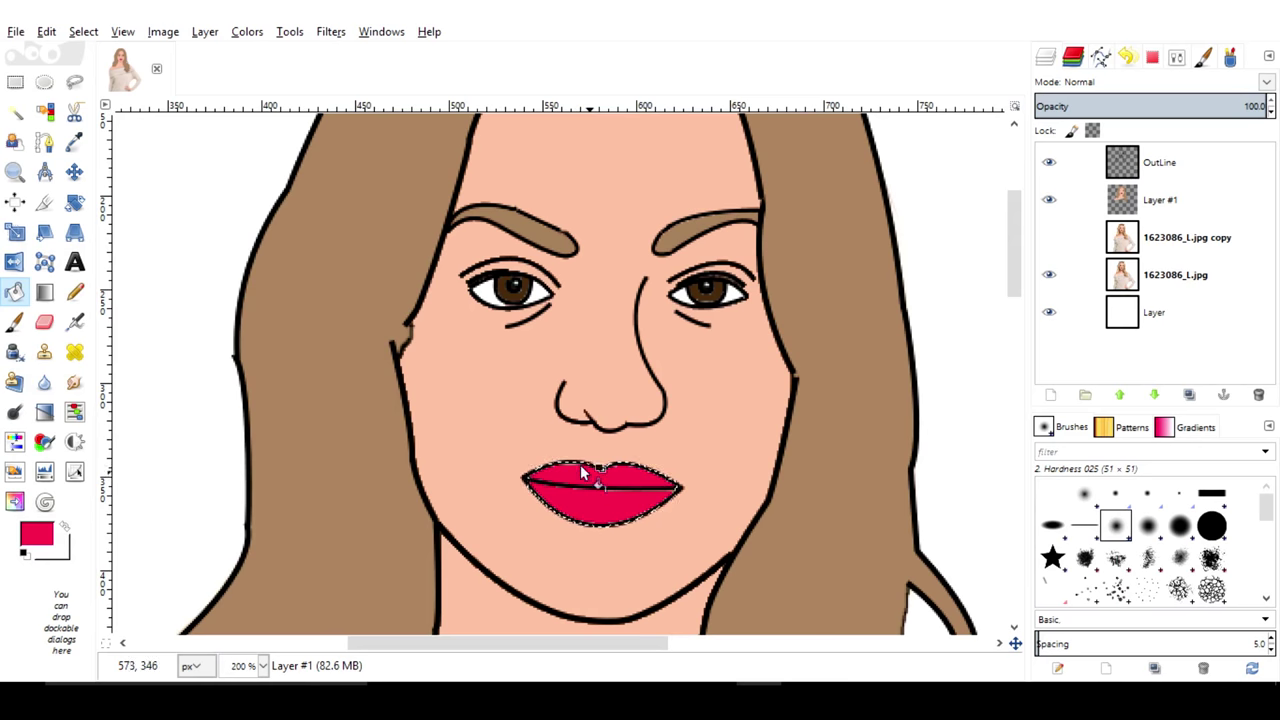
{"action": "right_click", "coordinate": [152, 292]}
{"action": "left_click", "coordinate": [657, 329]}
{"action": "right_click", "coordinate": [645, 332]}
{"action": "left_click", "coordinate": [808, 380]}
Zoom out to 50% and toggle the OutLine layer to check the flat colours
{"action": "key", "text": "1"}
{"action": "key", "text": "shift+2"}
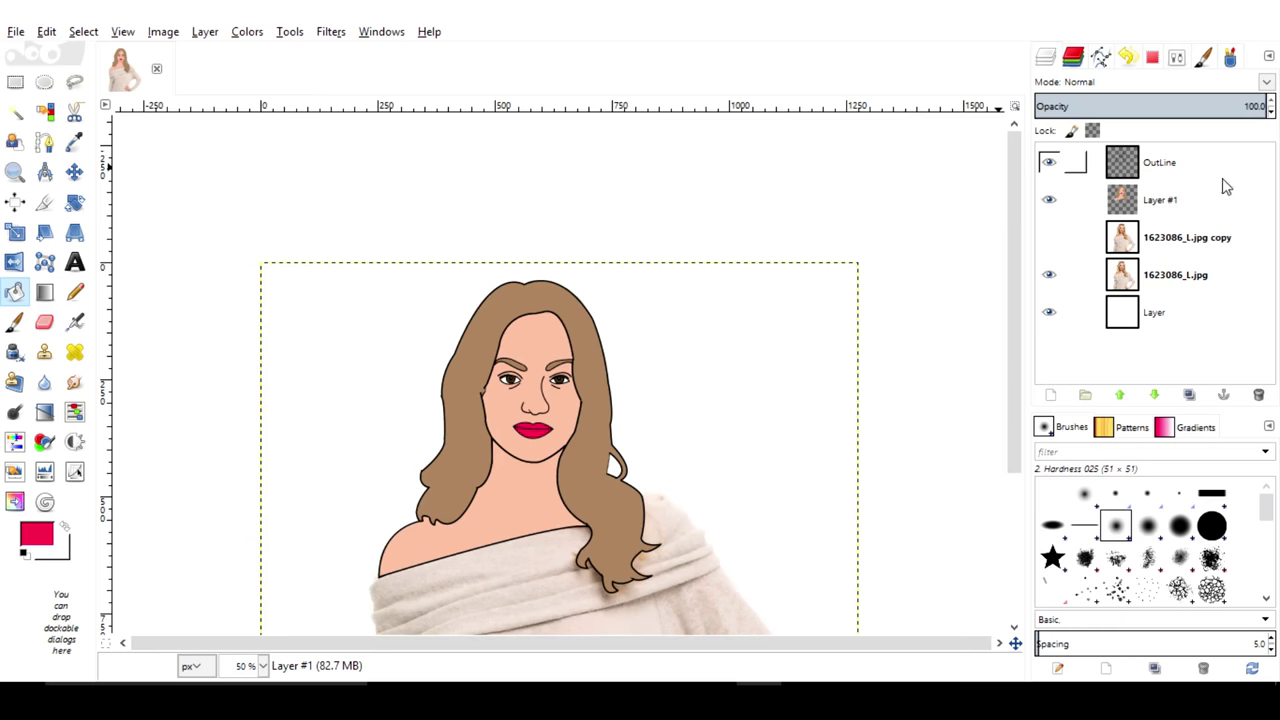
{"action": "left_click", "coordinate": [1168, 208]}
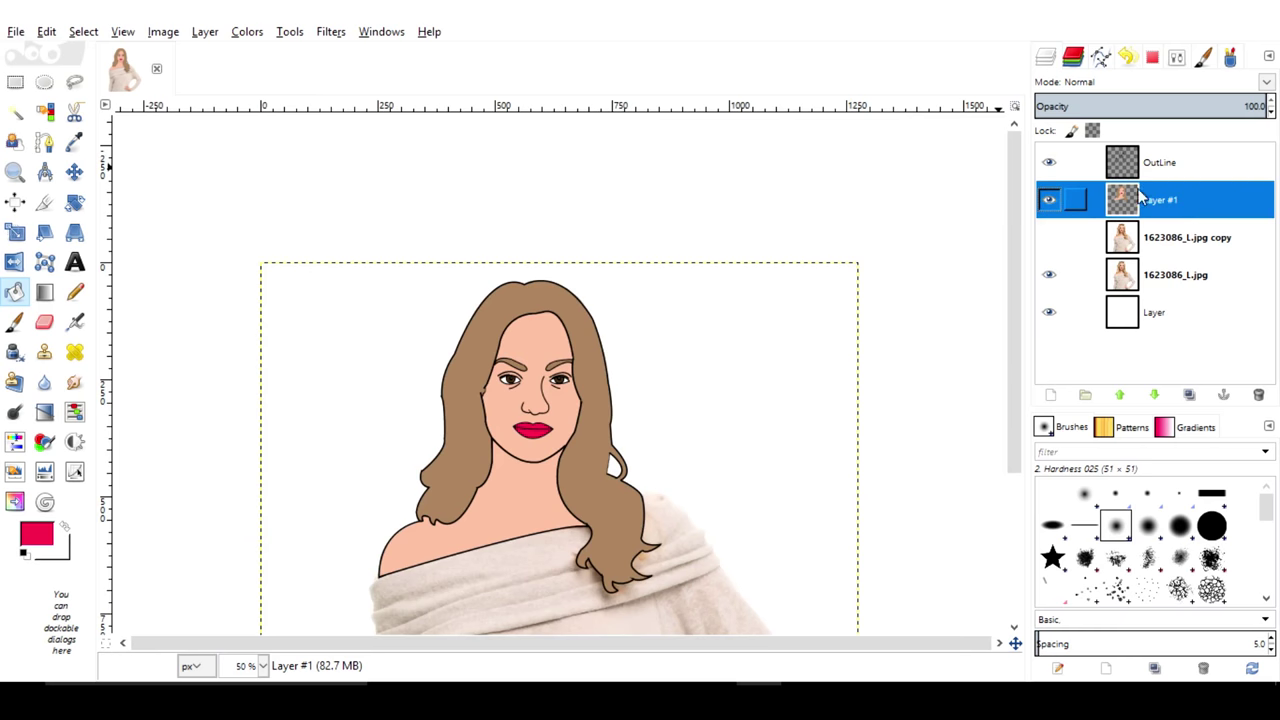
{"action": "left_click", "coordinate": [1048, 162]}
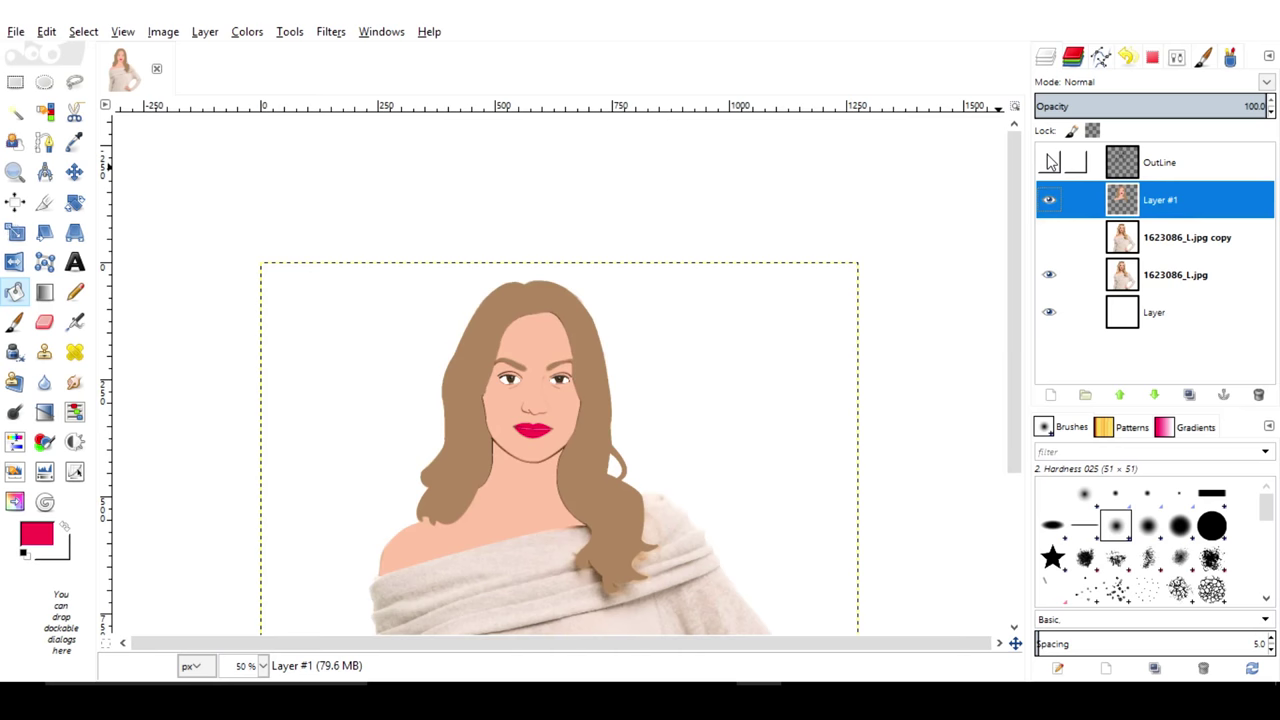
{"action": "left_click", "coordinate": [1049, 162]}
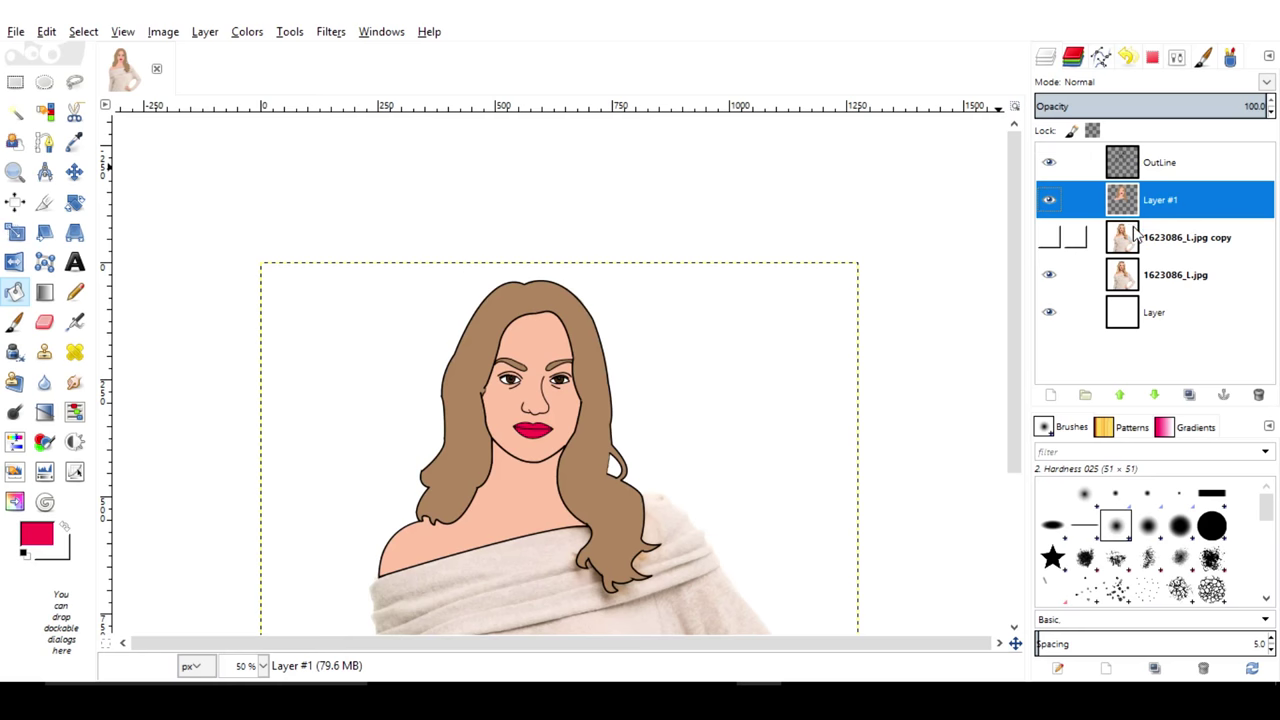
Hide the original photo, add an alpha channel to the copy, and delete its background
{"action": "left_click", "coordinate": [1163, 168]}
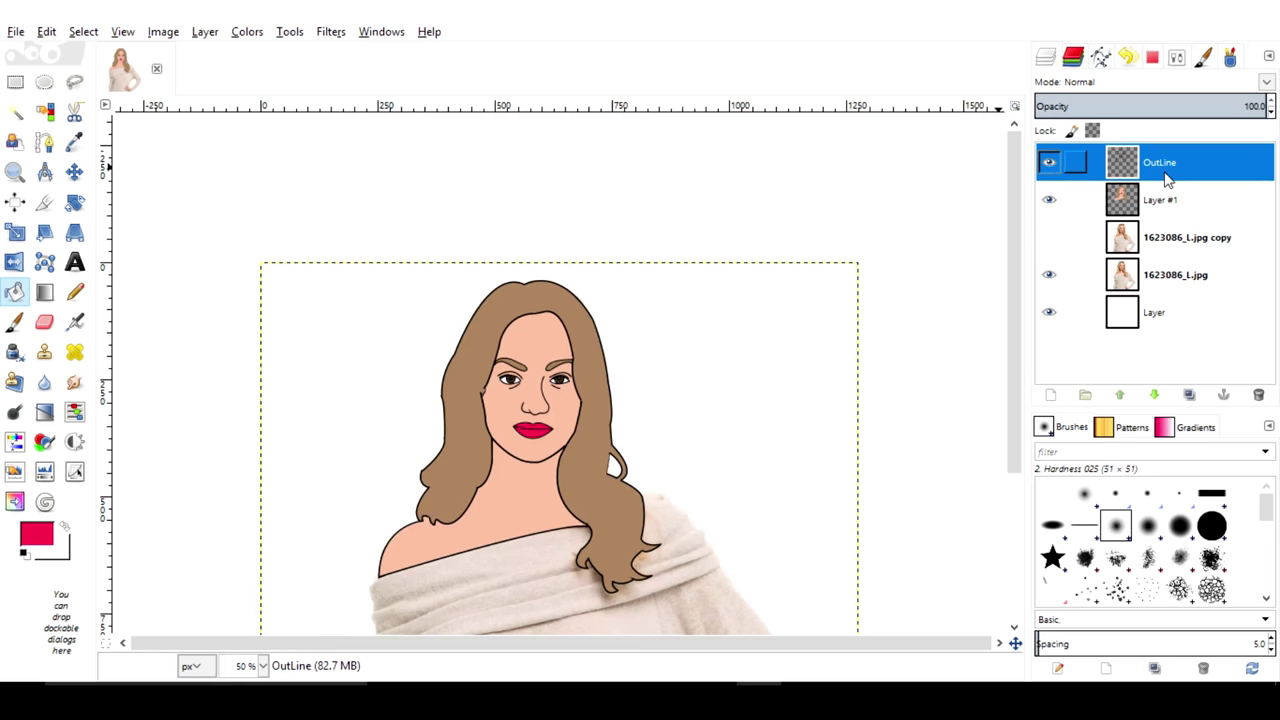
{"action": "left_click", "coordinate": [17, 116]}
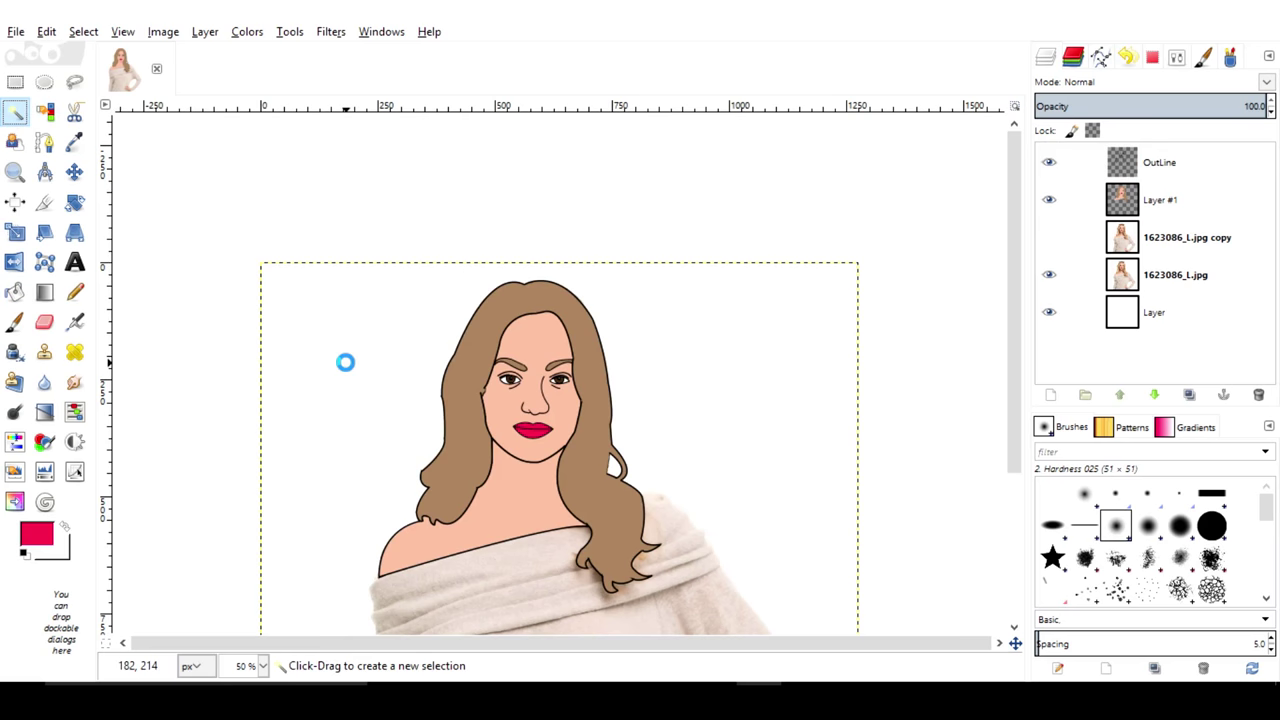
{"action": "left_click", "coordinate": [1129, 253]}
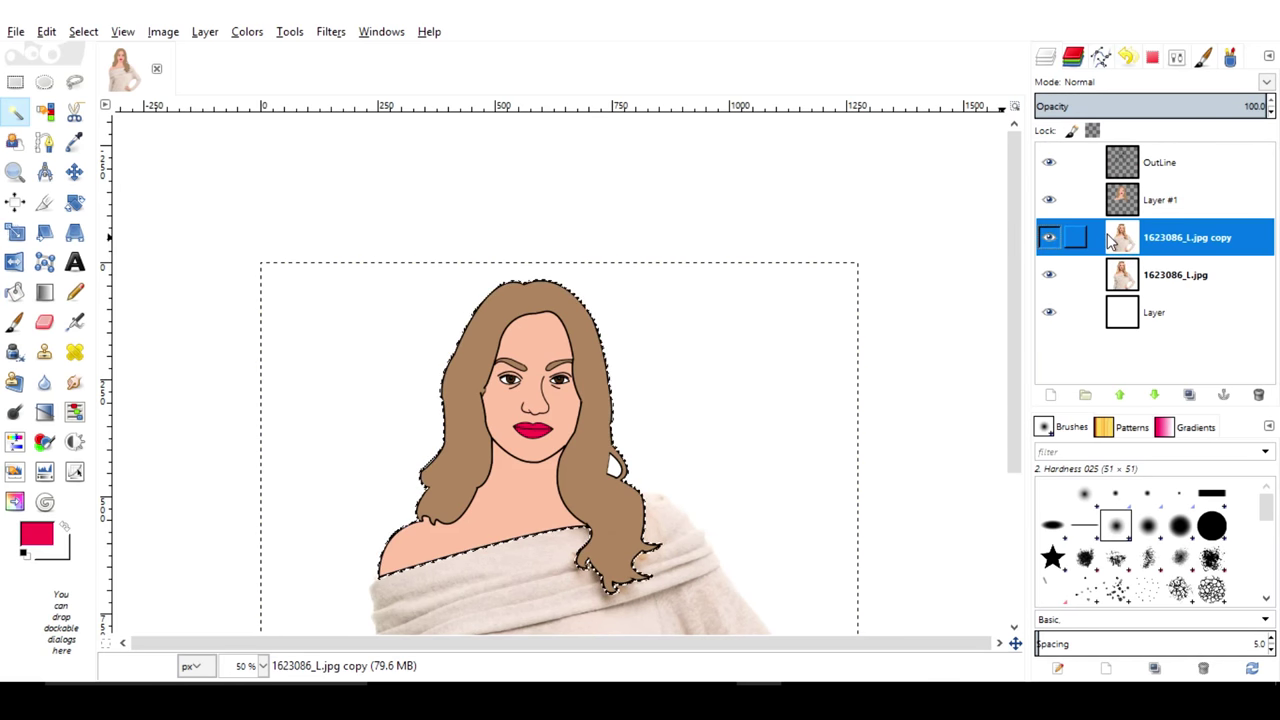
{"action": "left_click", "coordinate": [1049, 274]}
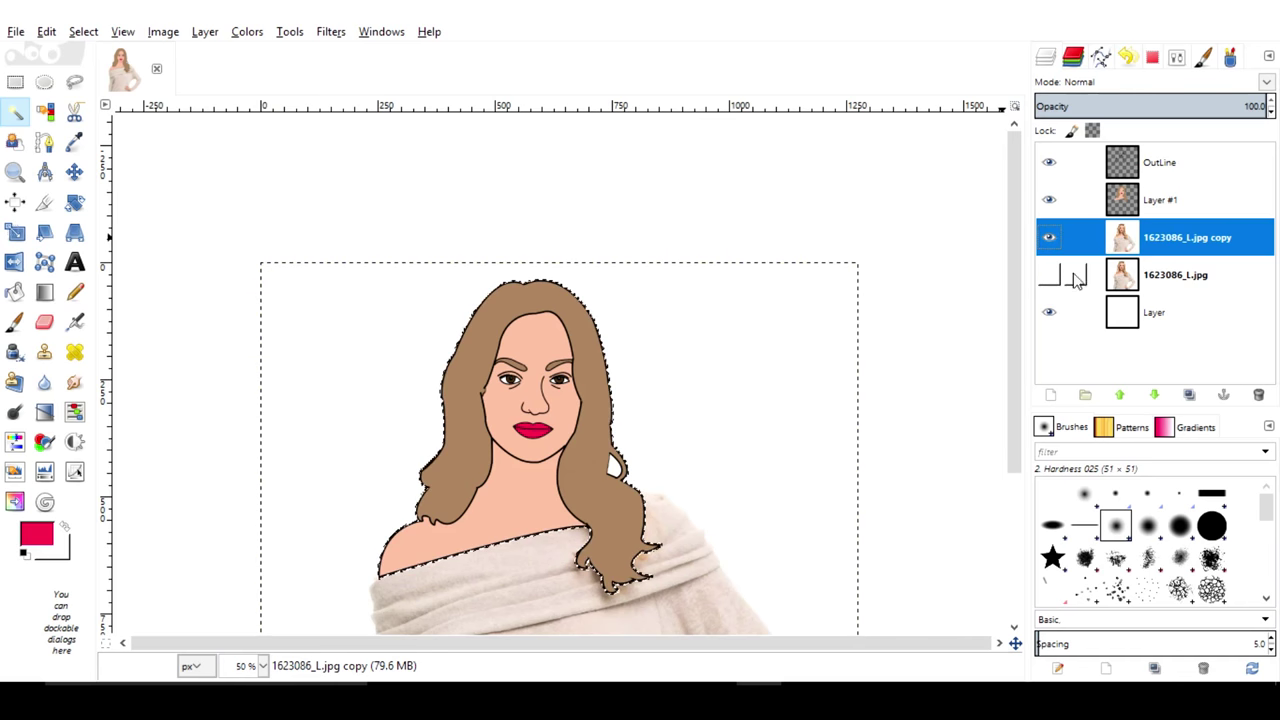
{"action": "right_click", "coordinate": [1157, 237]}
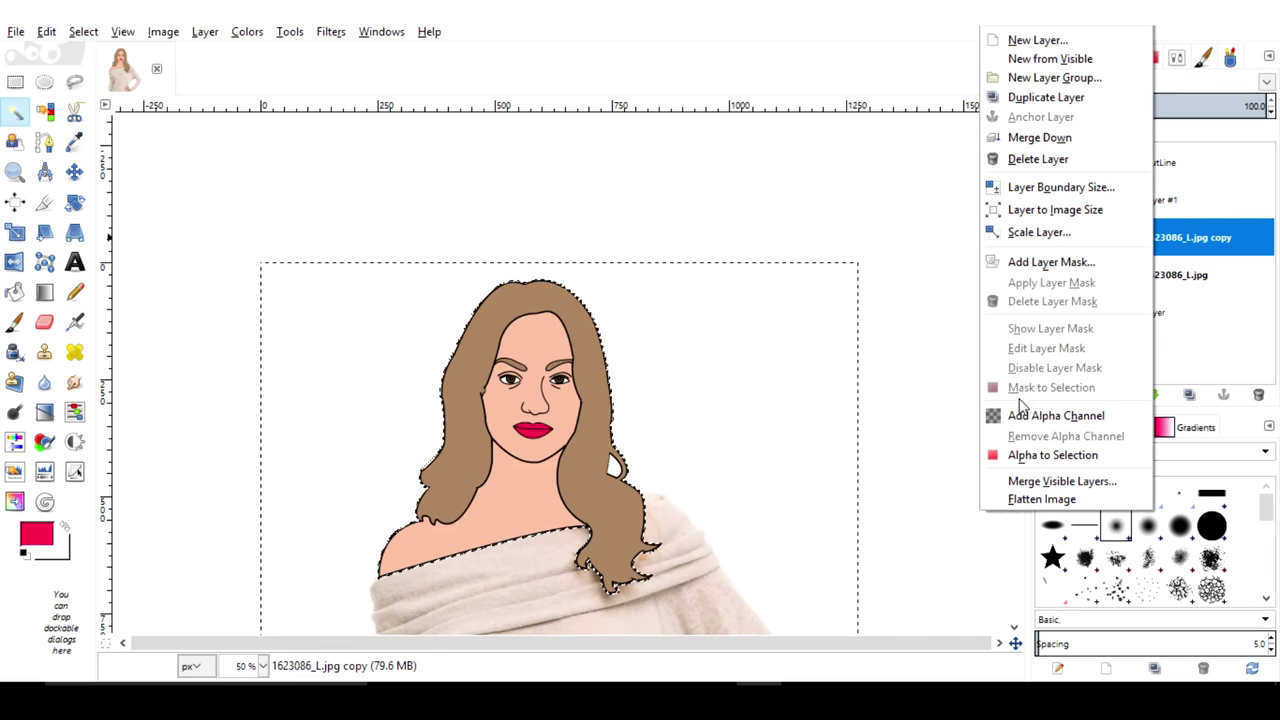
{"action": "left_click", "coordinate": [1020, 414]}
{"action": "key", "text": "Delete"}
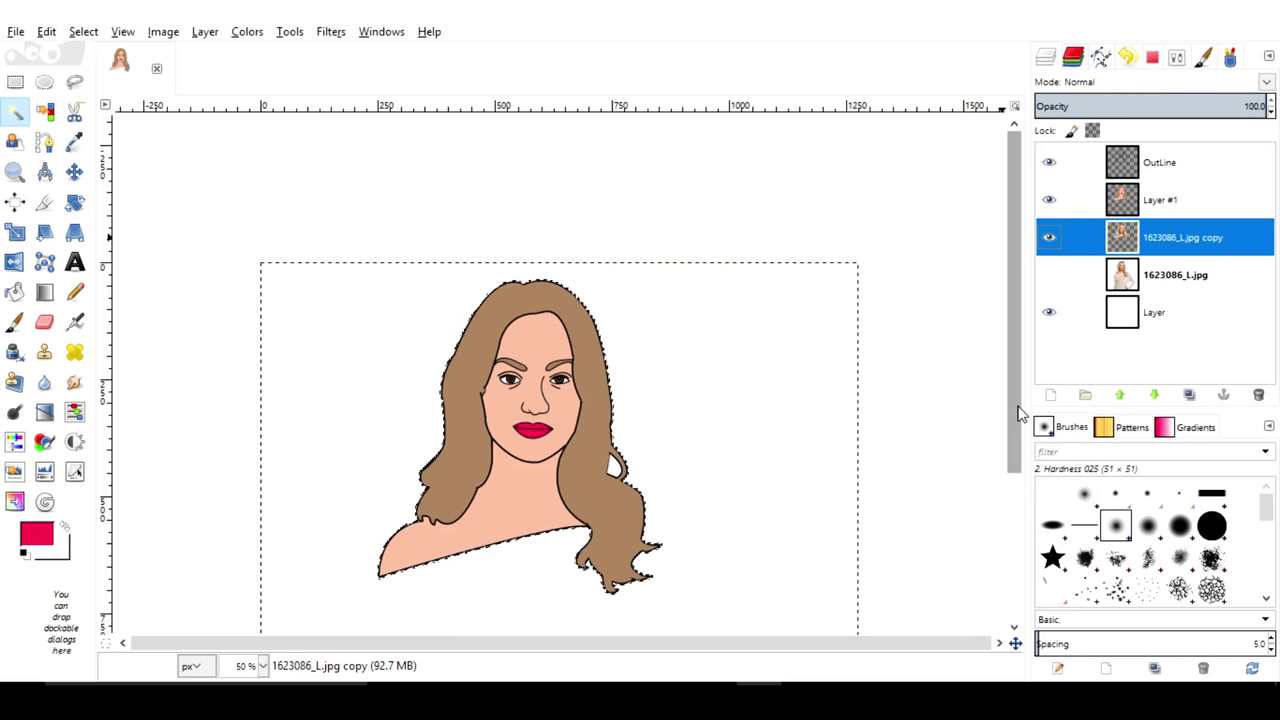
Clear the leftover selection and hide the Layer #1 and OutLine layers
{"action": "left_click", "coordinate": [1049, 312]}
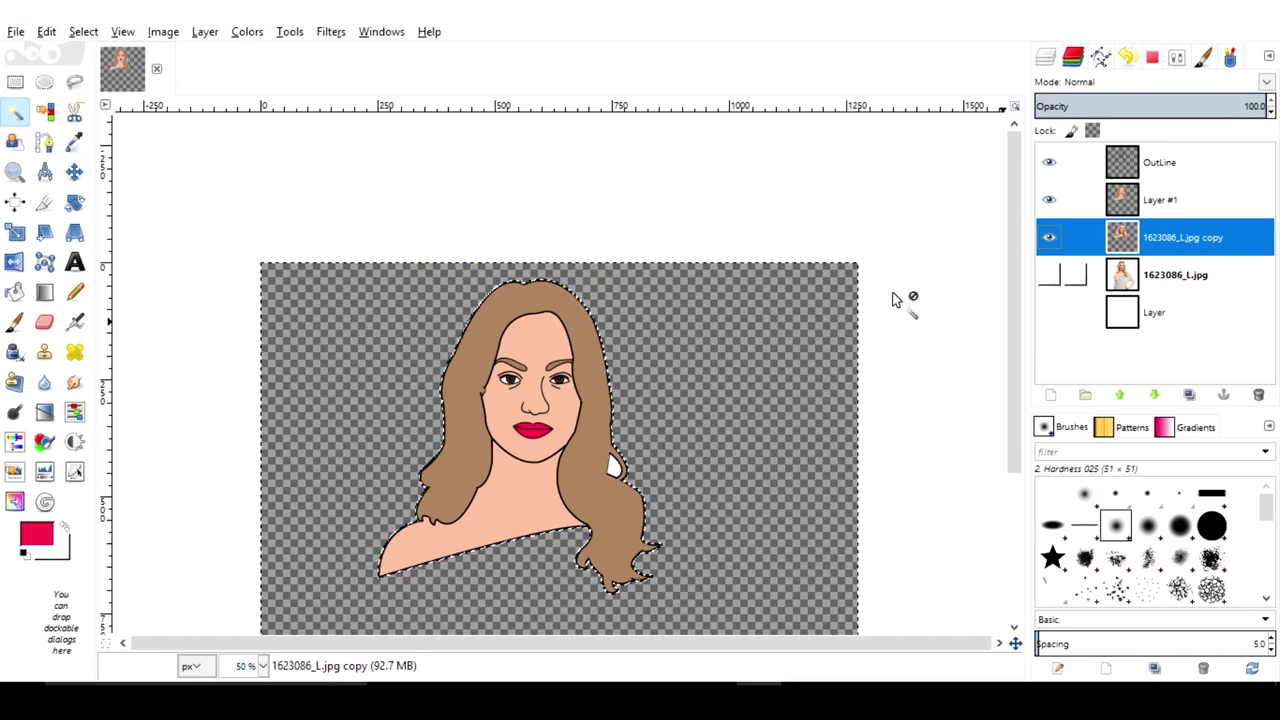
{"action": "left_click", "coordinate": [612, 465]}
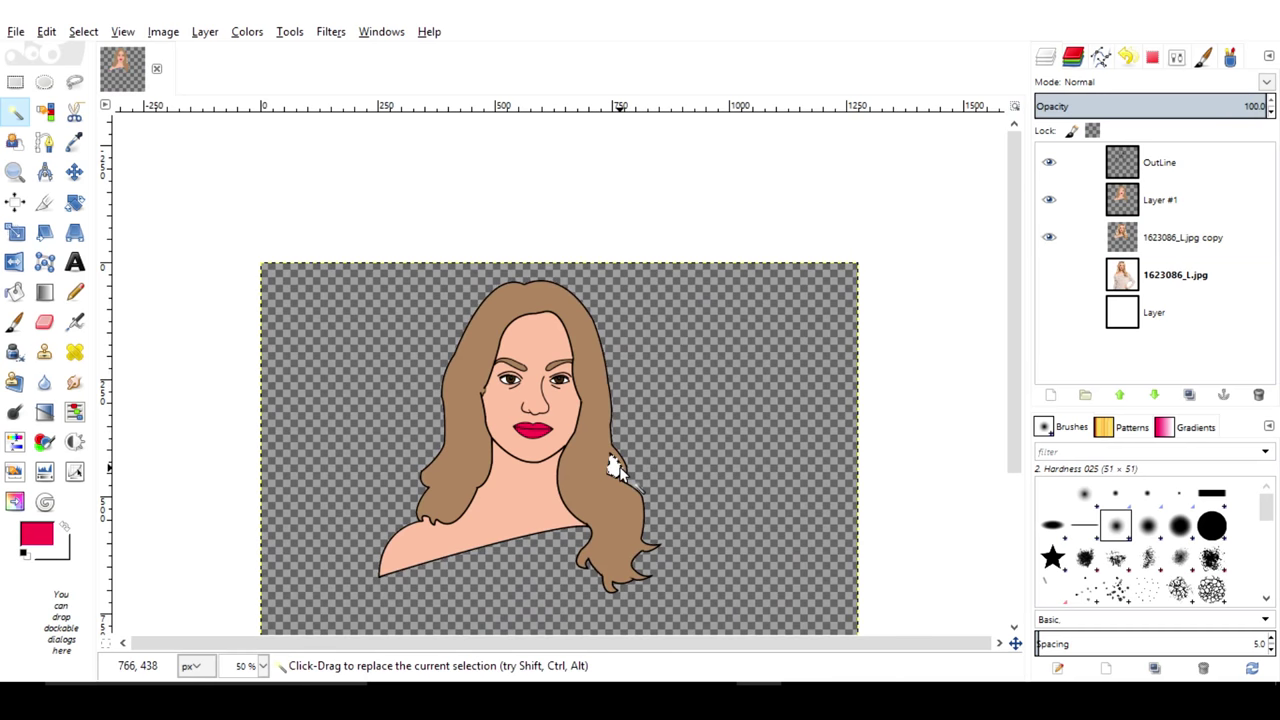
{"action": "right_click", "coordinate": [732, 334]}
{"action": "mouse_move", "coordinate": [785, 392]}
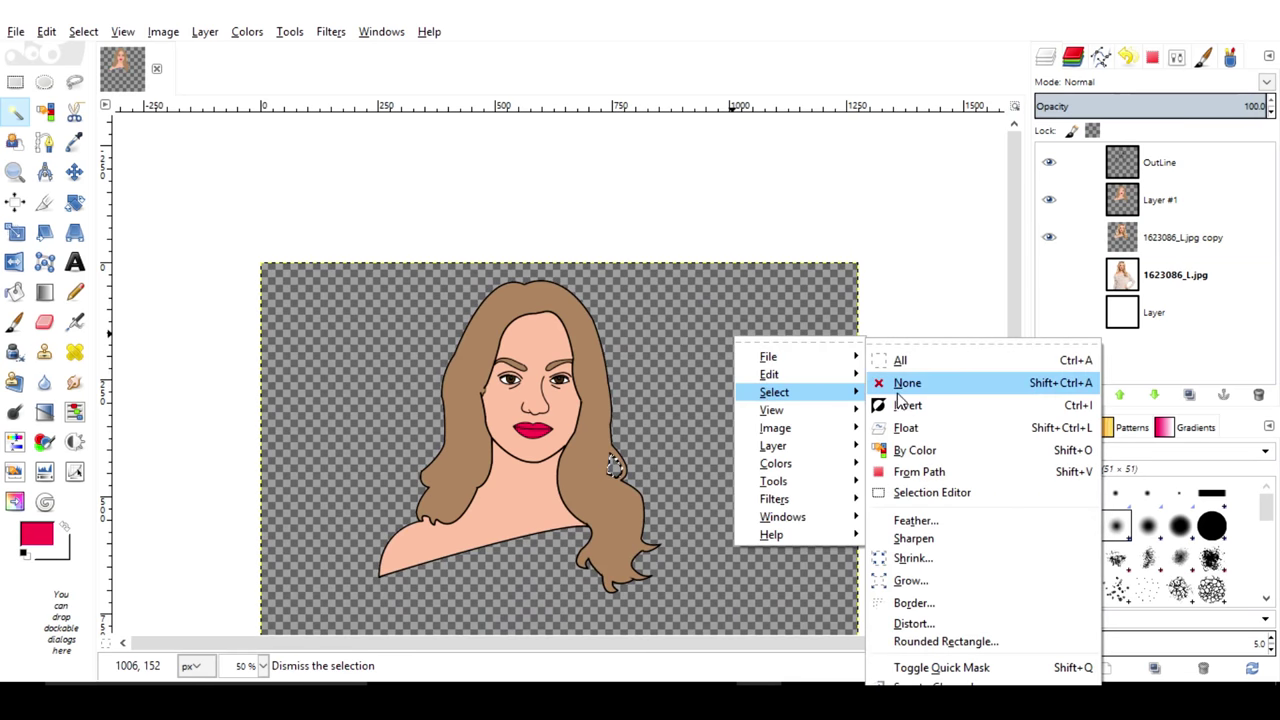
{"action": "left_click", "coordinate": [904, 390]}
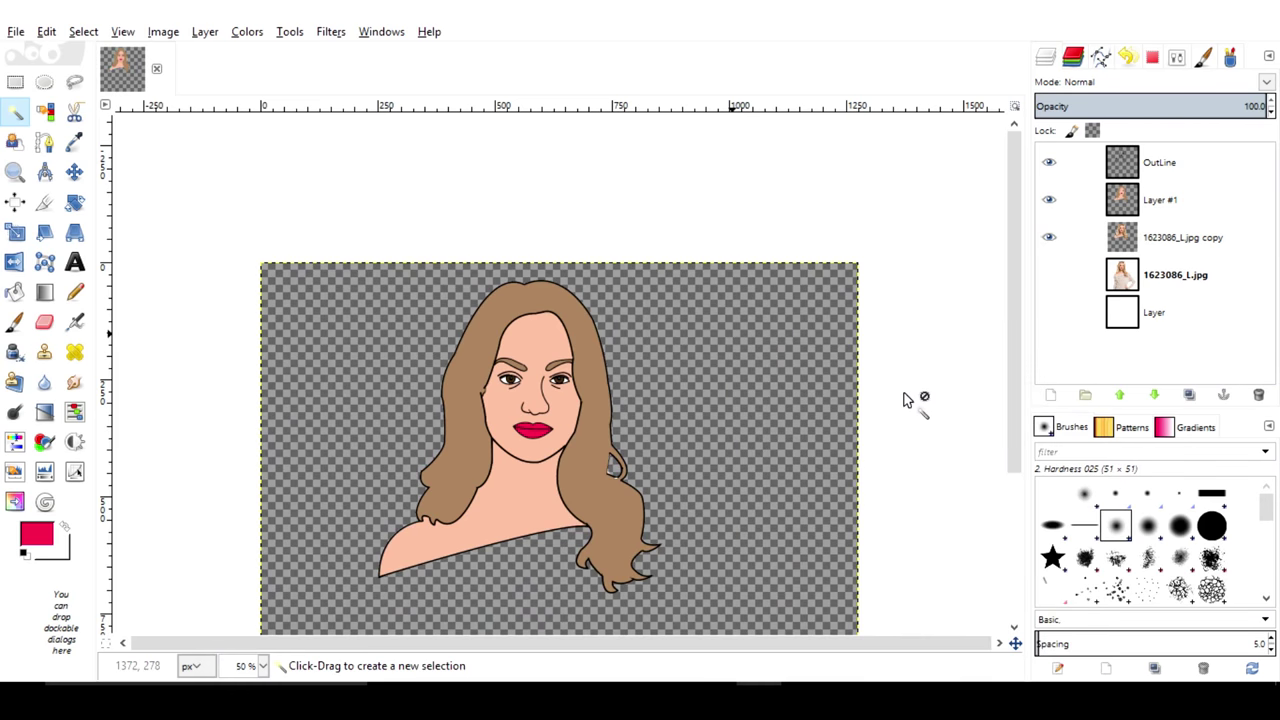
{"action": "left_click", "coordinate": [1120, 245]}
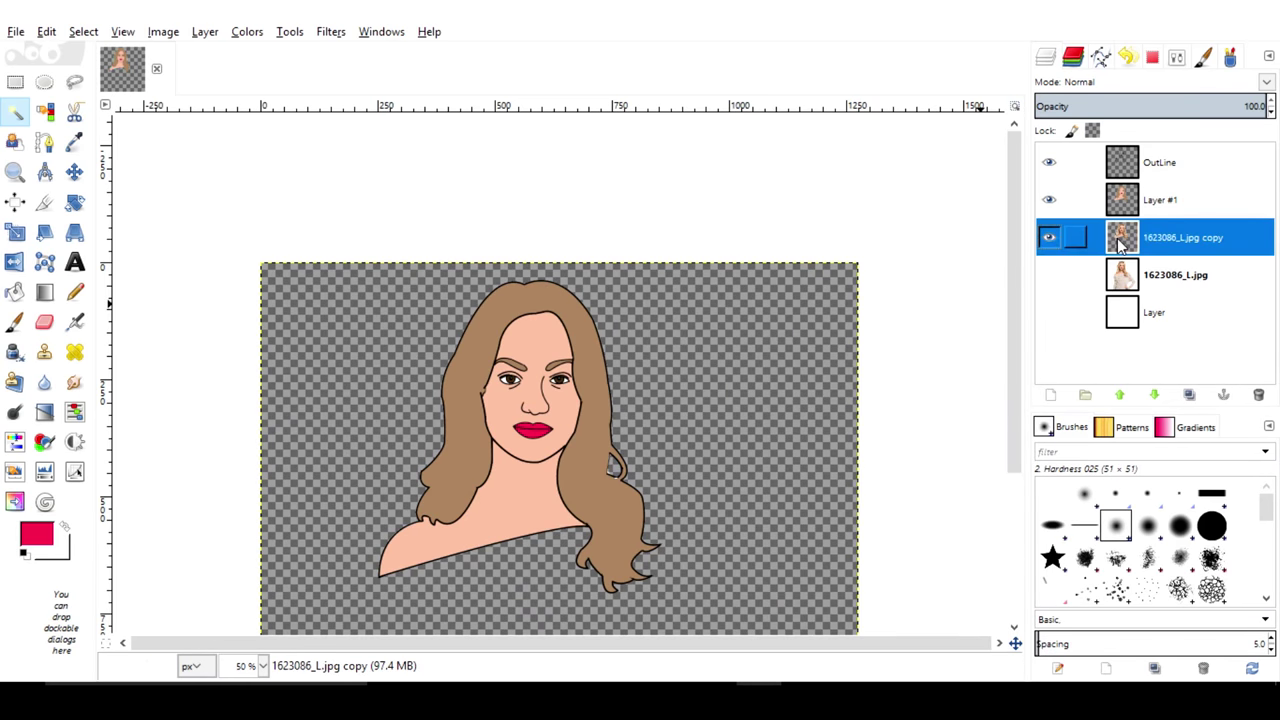
{"action": "left_click", "coordinate": [1052, 314]}
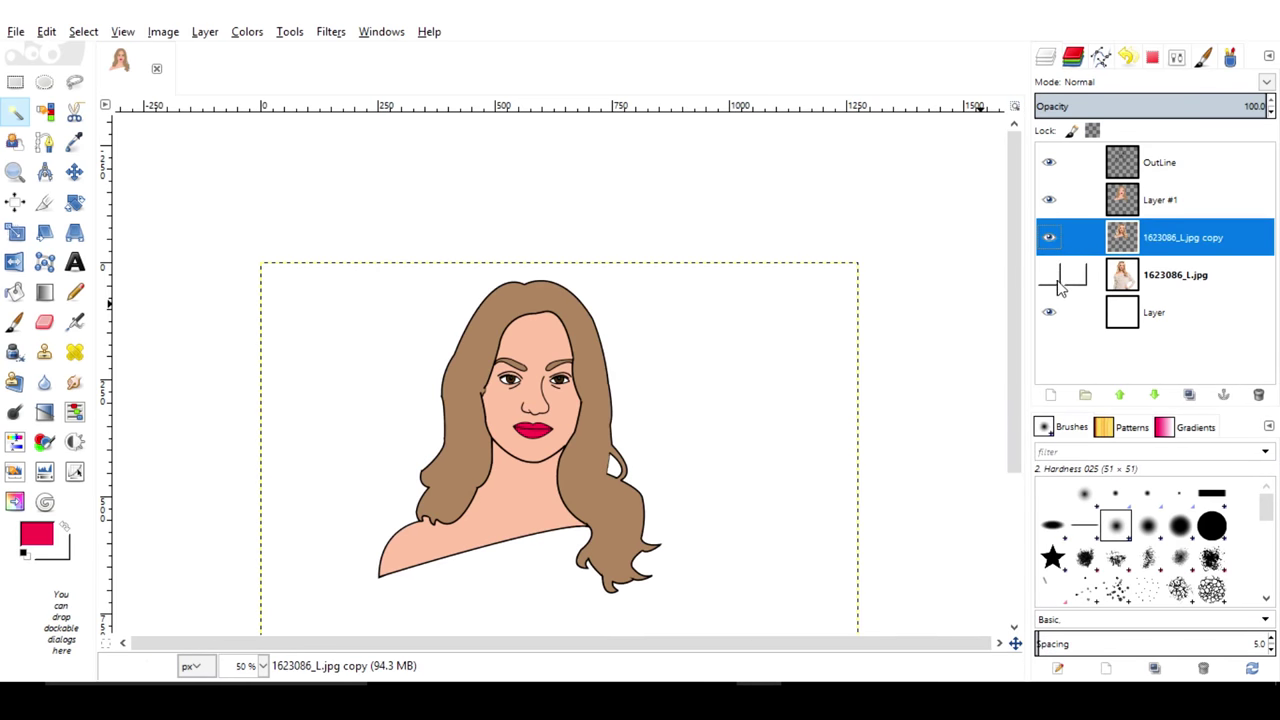
{"action": "left_click", "coordinate": [1049, 200]}
{"action": "left_click", "coordinate": [1049, 162]}
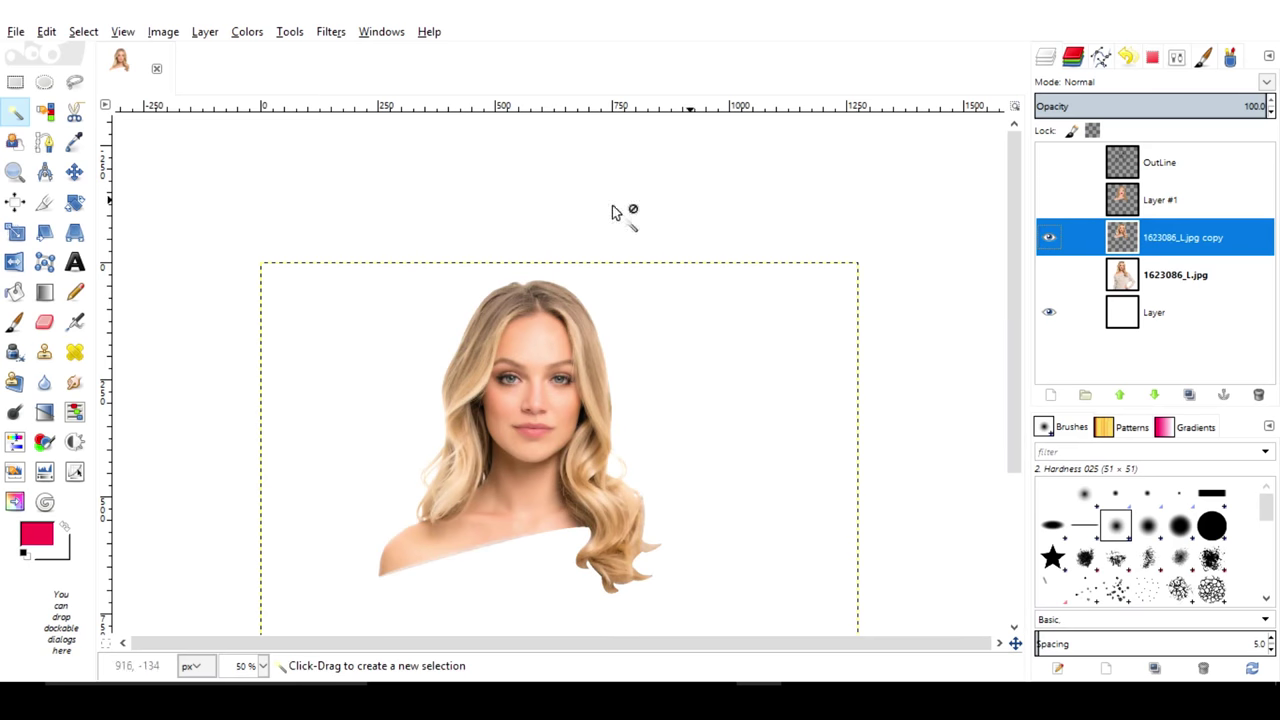
Set the foreground colour to black
{"action": "left_click", "coordinate": [42, 535]}
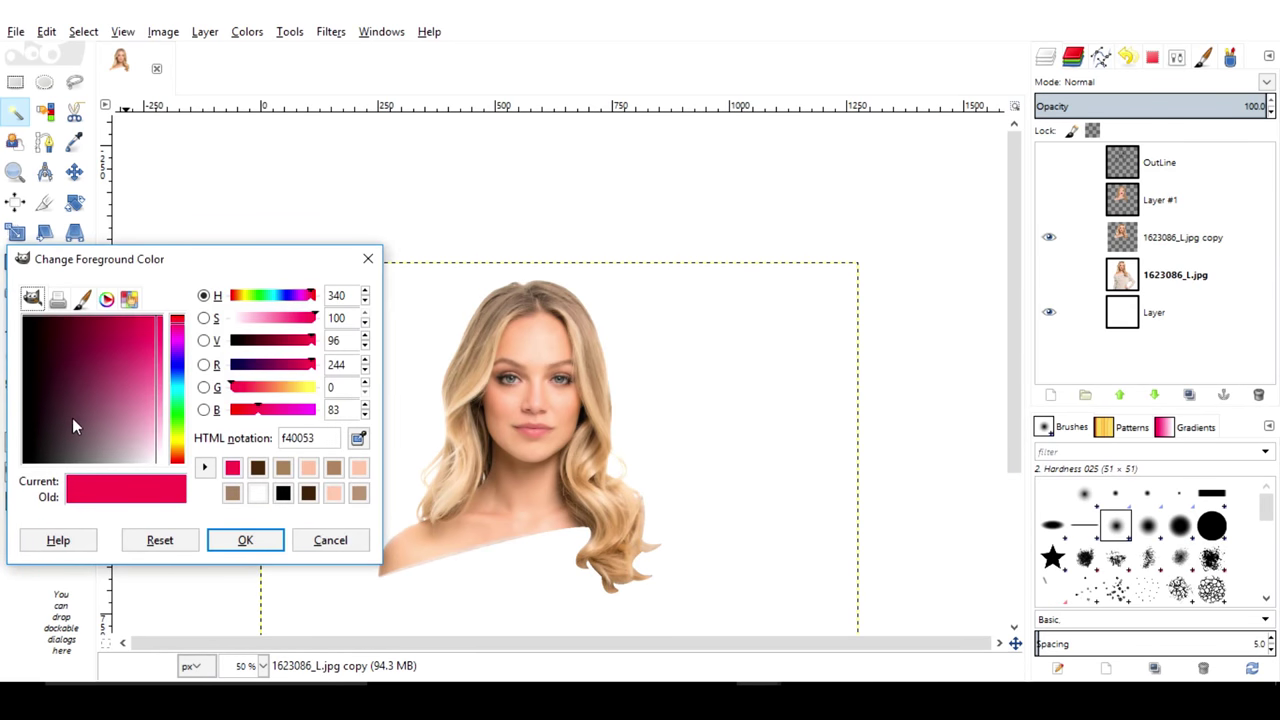
{"action": "left_click_drag", "start_coordinate": [72, 418], "coordinate": [8, 458]}
{"action": "left_click", "coordinate": [243, 541]}
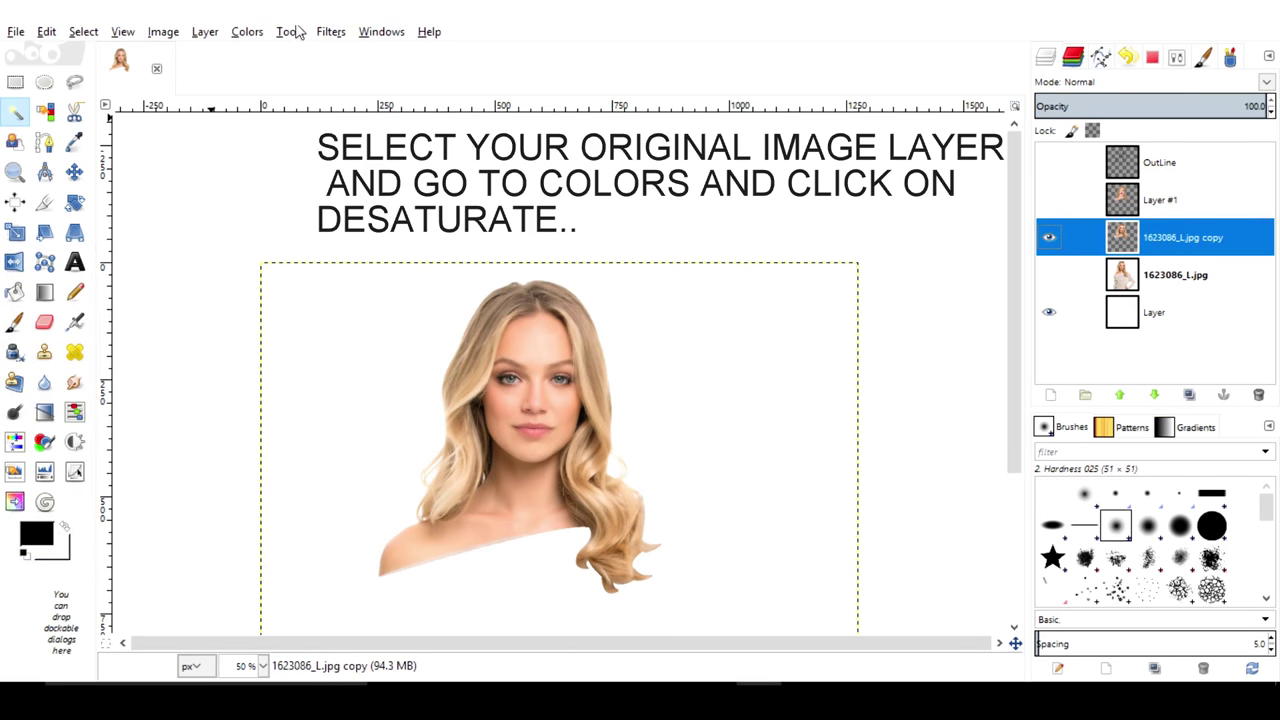
Desaturate the photo copy layer to greyscale using Lightness
{"action": "left_click", "coordinate": [250, 32]}
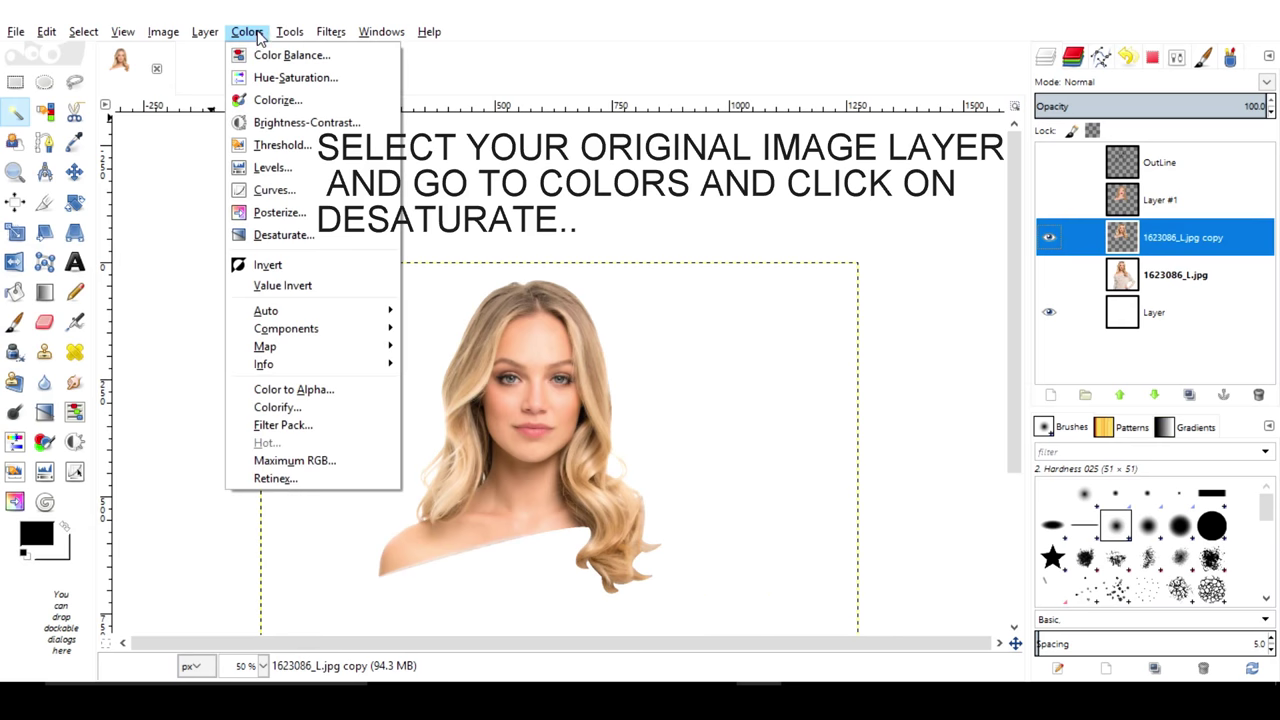
{"action": "left_click", "coordinate": [311, 234]}
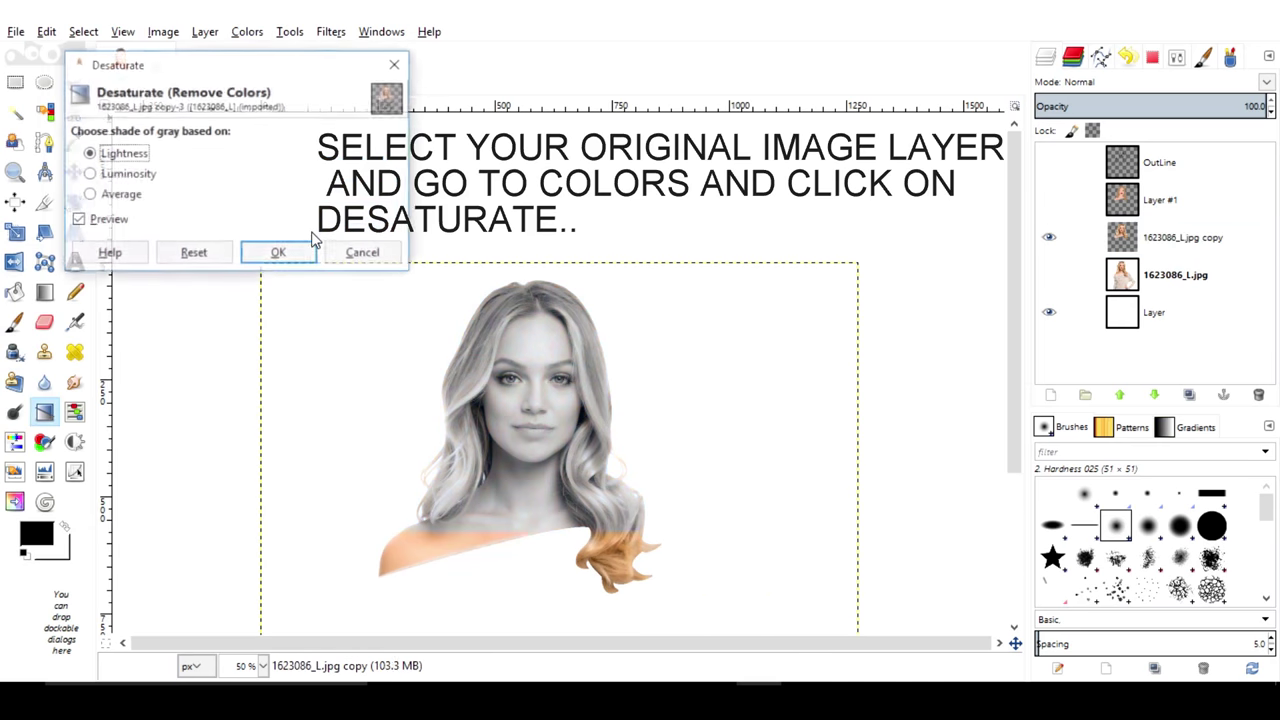
{"action": "left_click", "coordinate": [266, 255]}
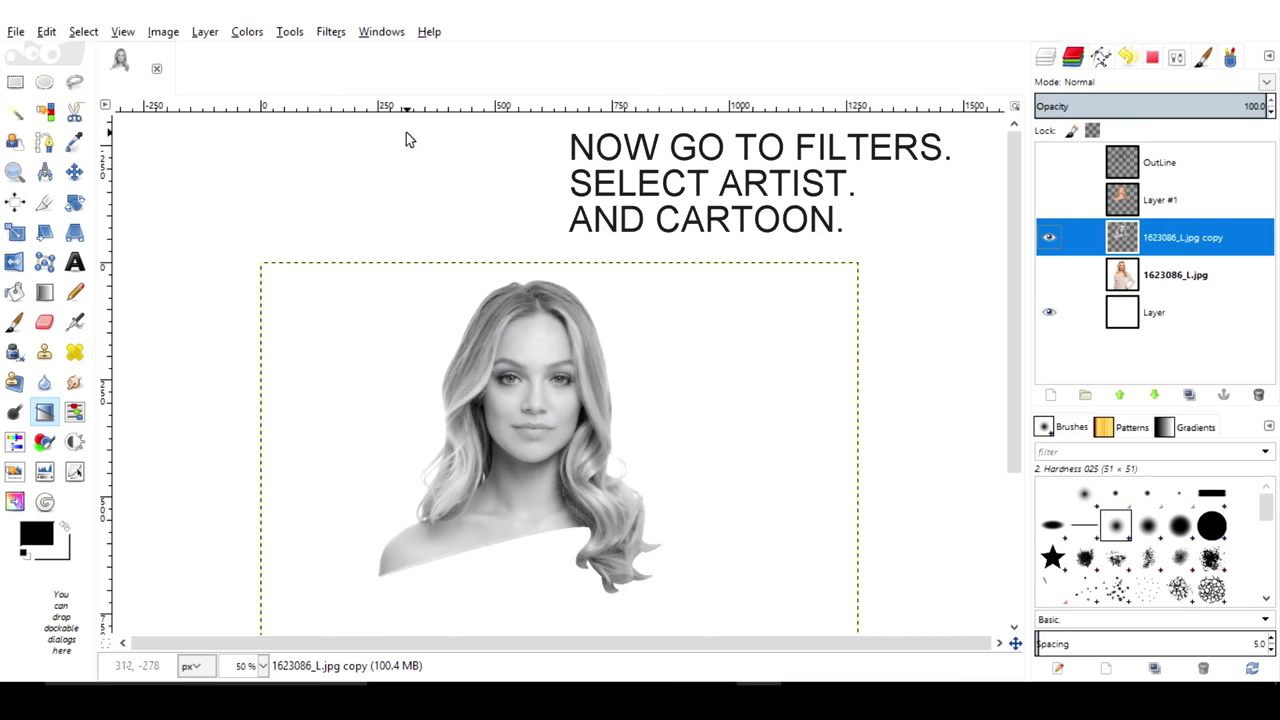
Apply Artistic > Cartoon to the greyscale copy with mask radius 21 and percent black 0.370
{"action": "left_click", "coordinate": [334, 36]}
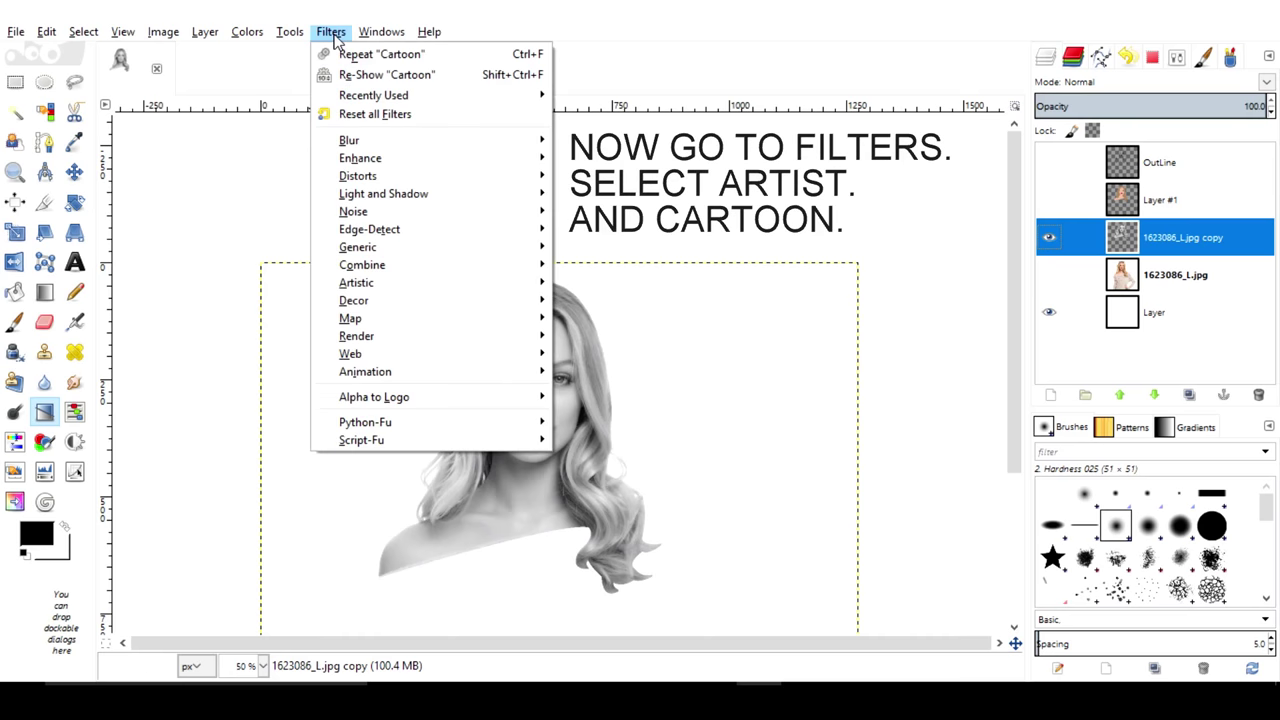
{"action": "mouse_move", "coordinate": [356, 283]}
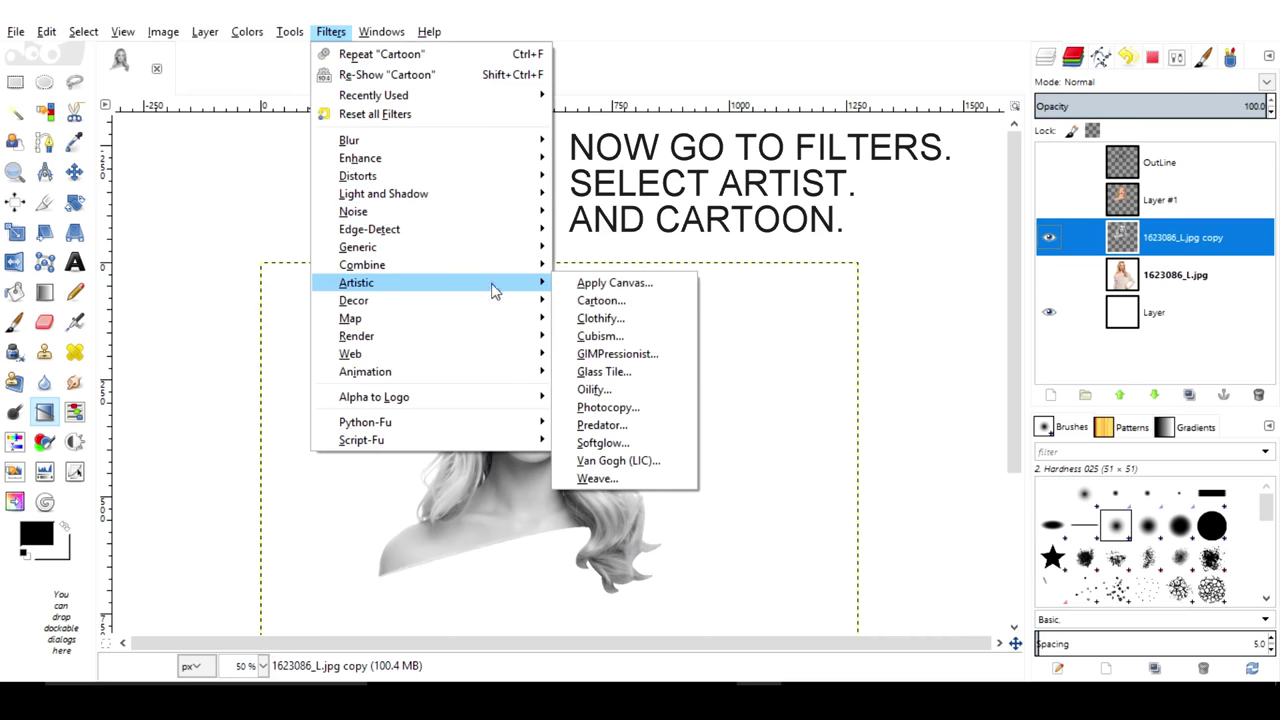
{"action": "left_click", "coordinate": [612, 304]}
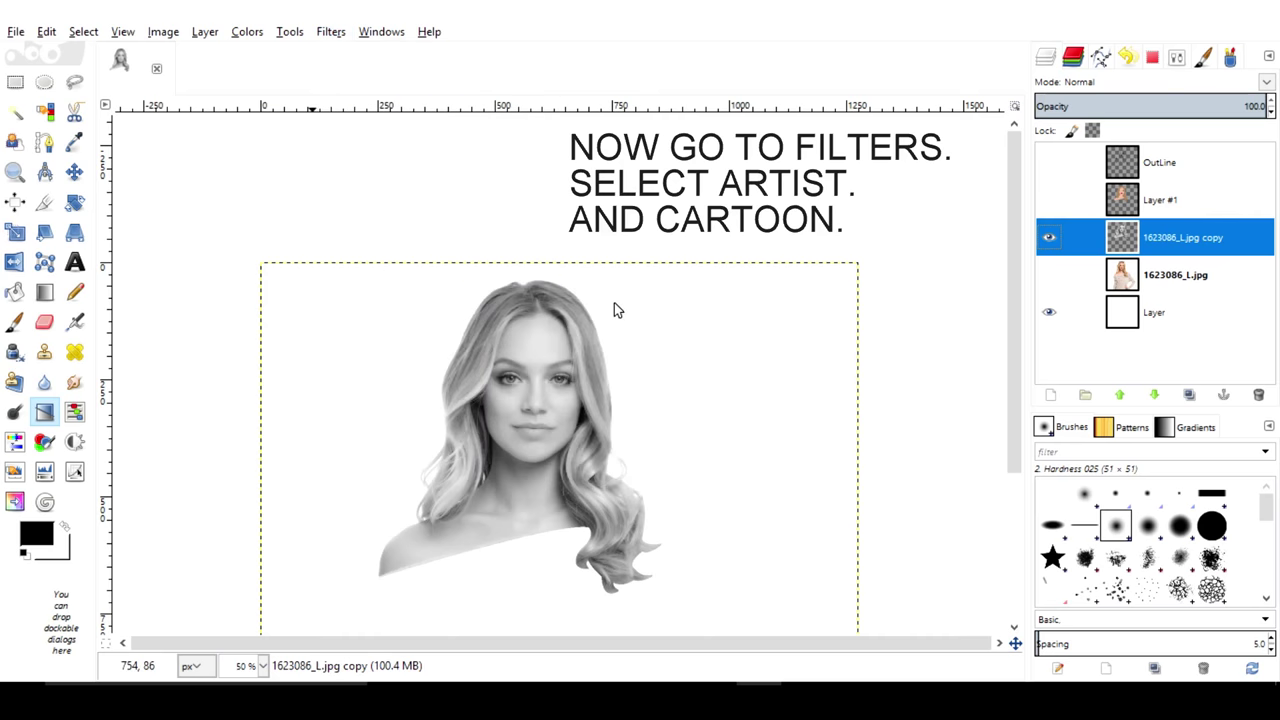
{"action": "left_click_drag", "start_coordinate": [600, 419], "coordinate": [620, 421]}
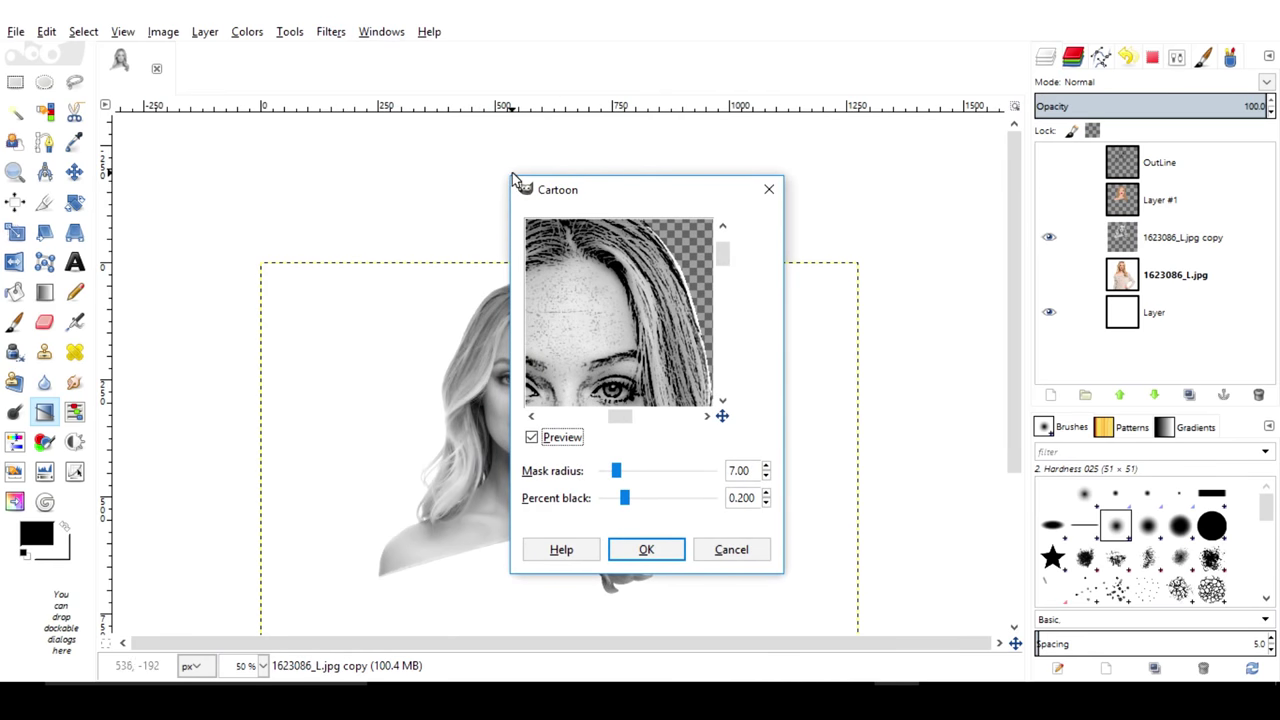
{"action": "left_click_drag", "start_coordinate": [510, 176], "coordinate": [152, 60]}
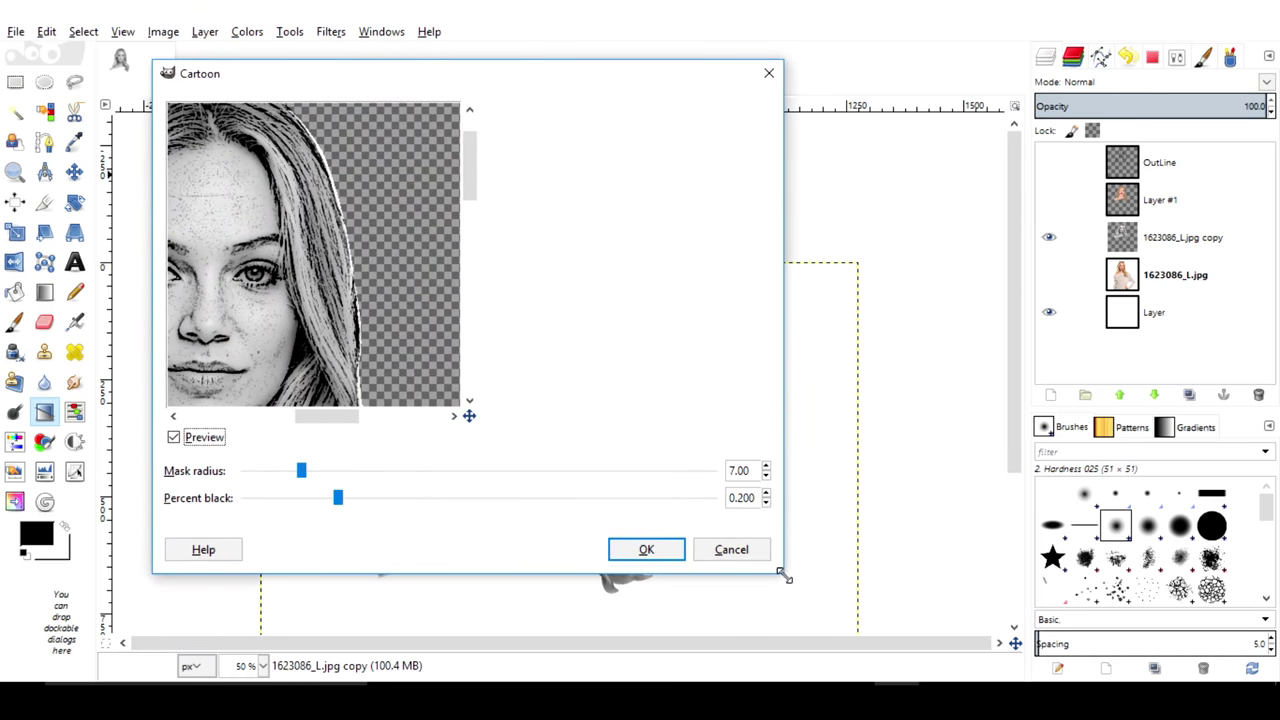
{"action": "left_click_drag", "start_coordinate": [786, 578], "coordinate": [1275, 677]}
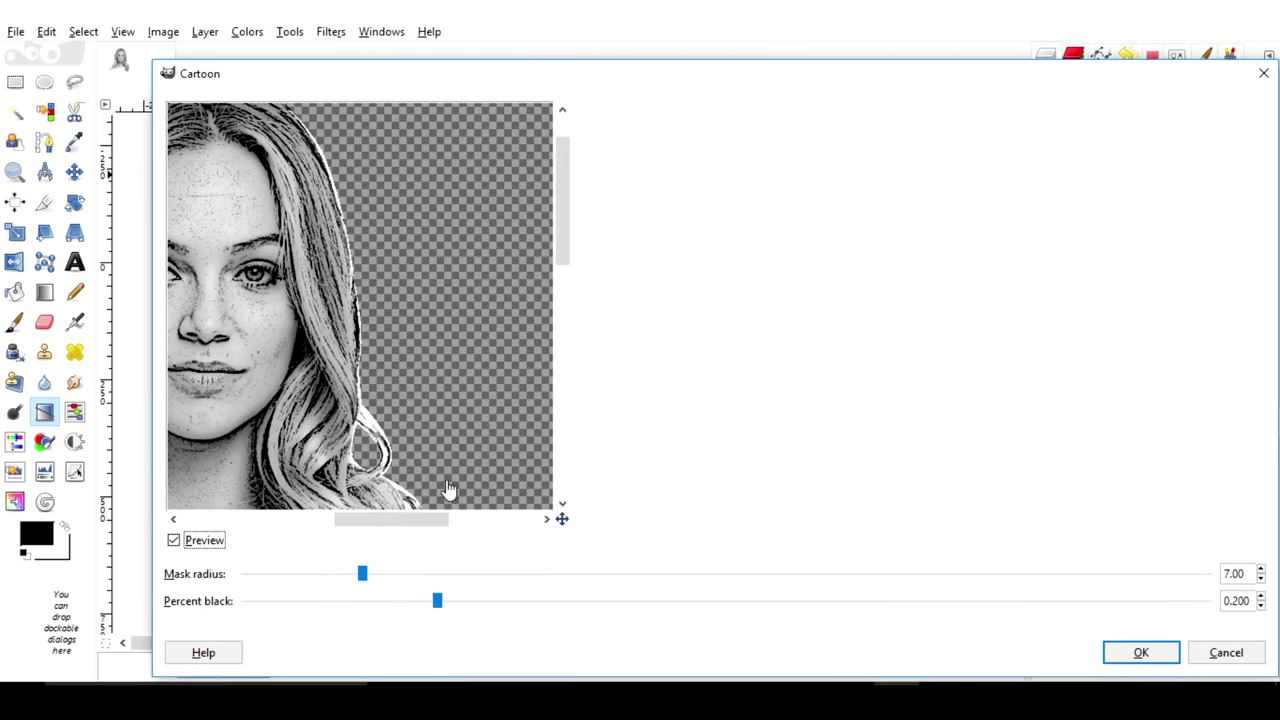
{"action": "left_click_drag", "start_coordinate": [434, 519], "coordinate": [398, 519]}
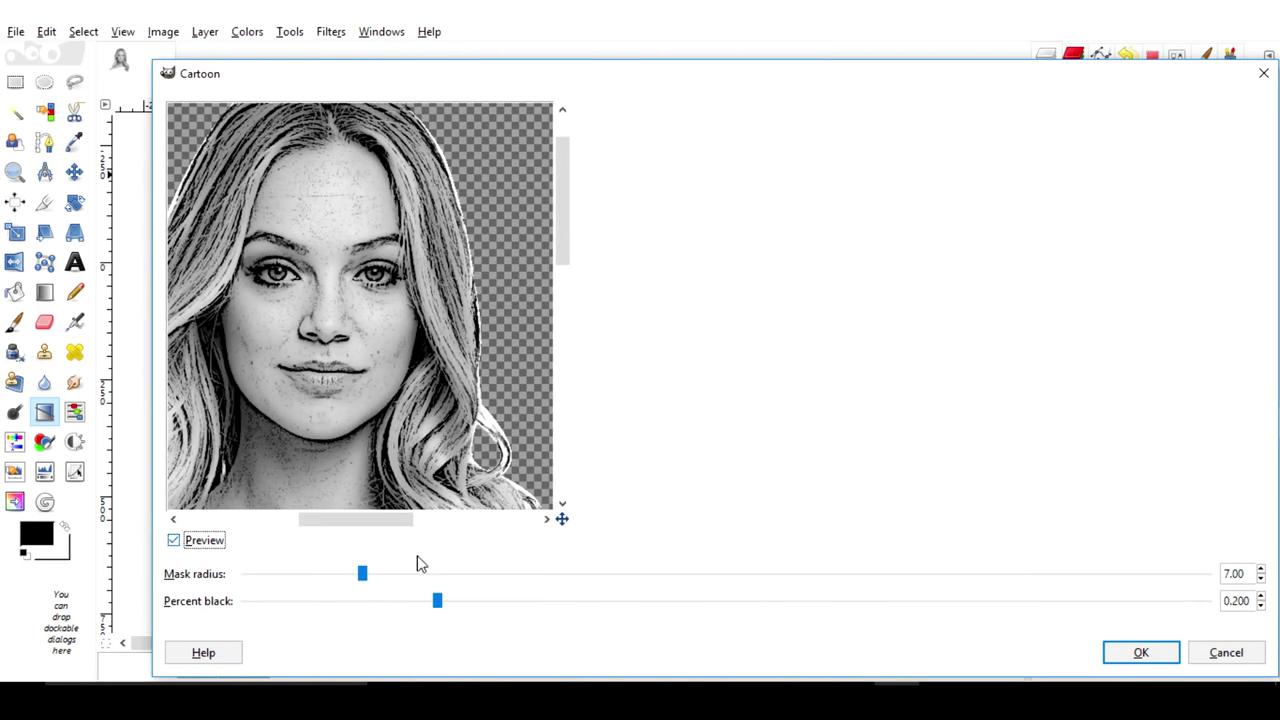
{"action": "left_click", "coordinate": [488, 600]}
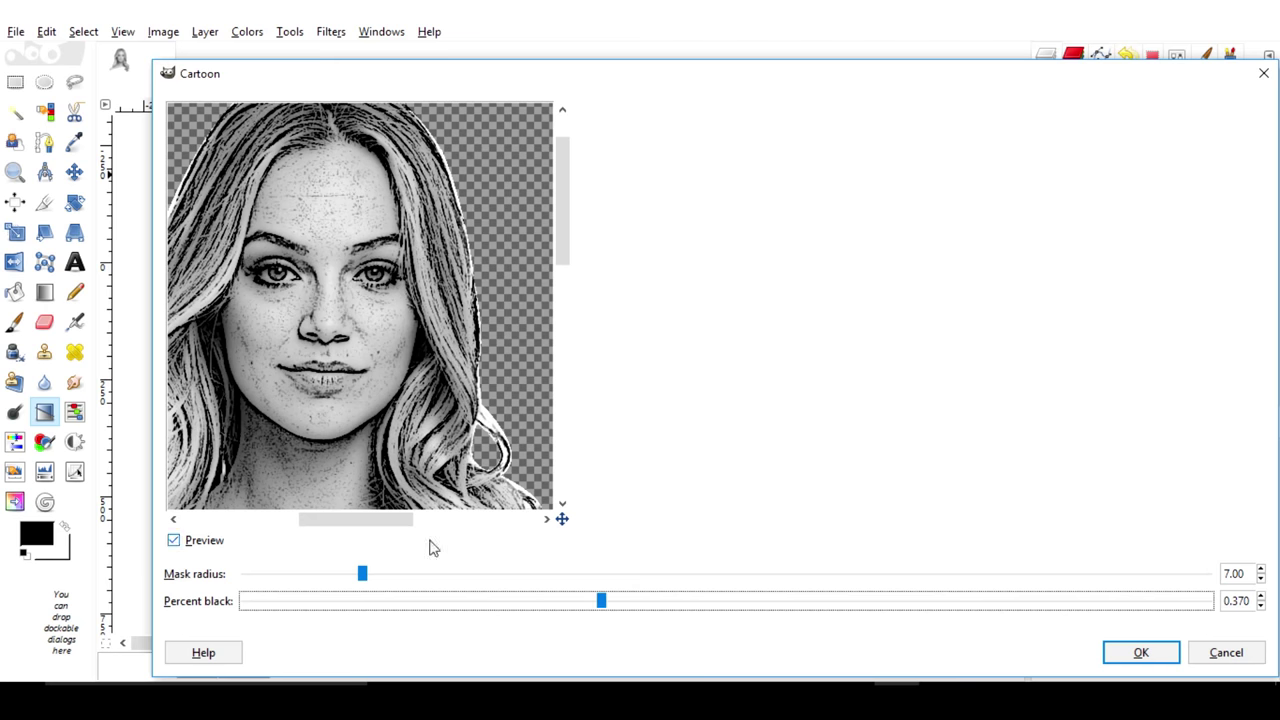
{"action": "left_click", "coordinate": [421, 575]}
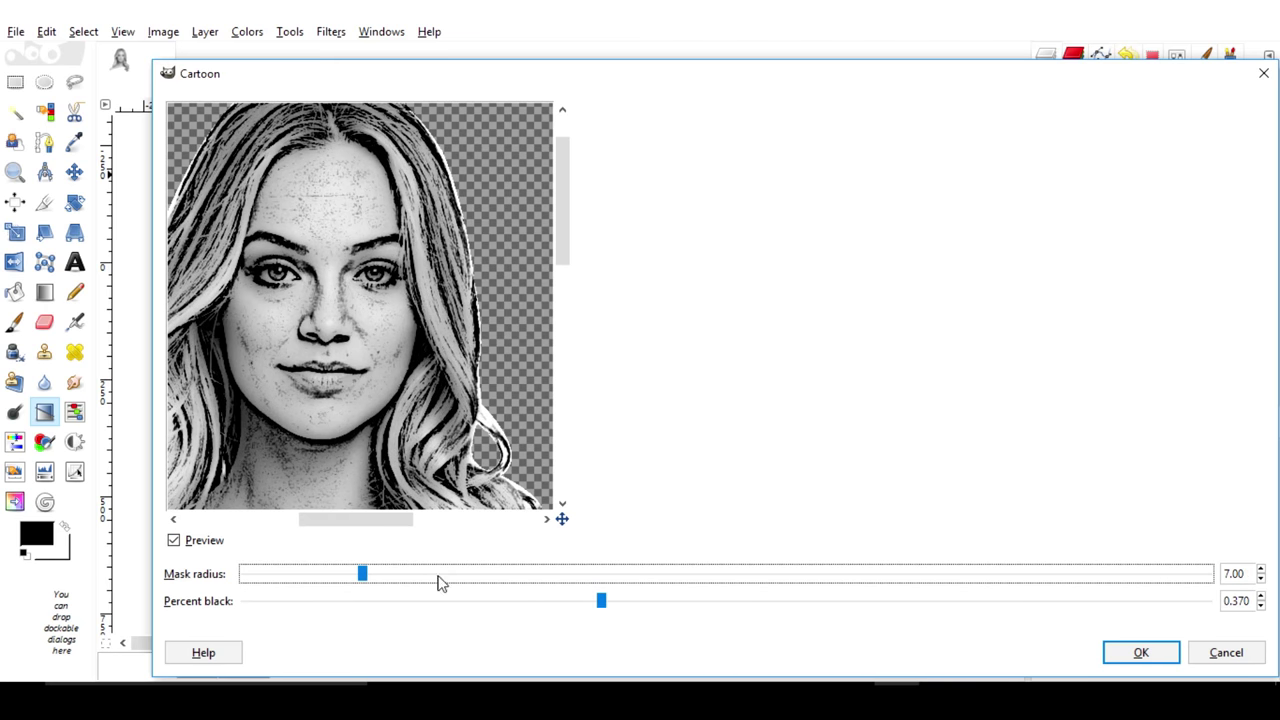
{"action": "scroll", "coordinate": [440, 580], "scroll_direction": "down", "scroll_amount": 6}
{"action": "left_click", "coordinate": [494, 576]}
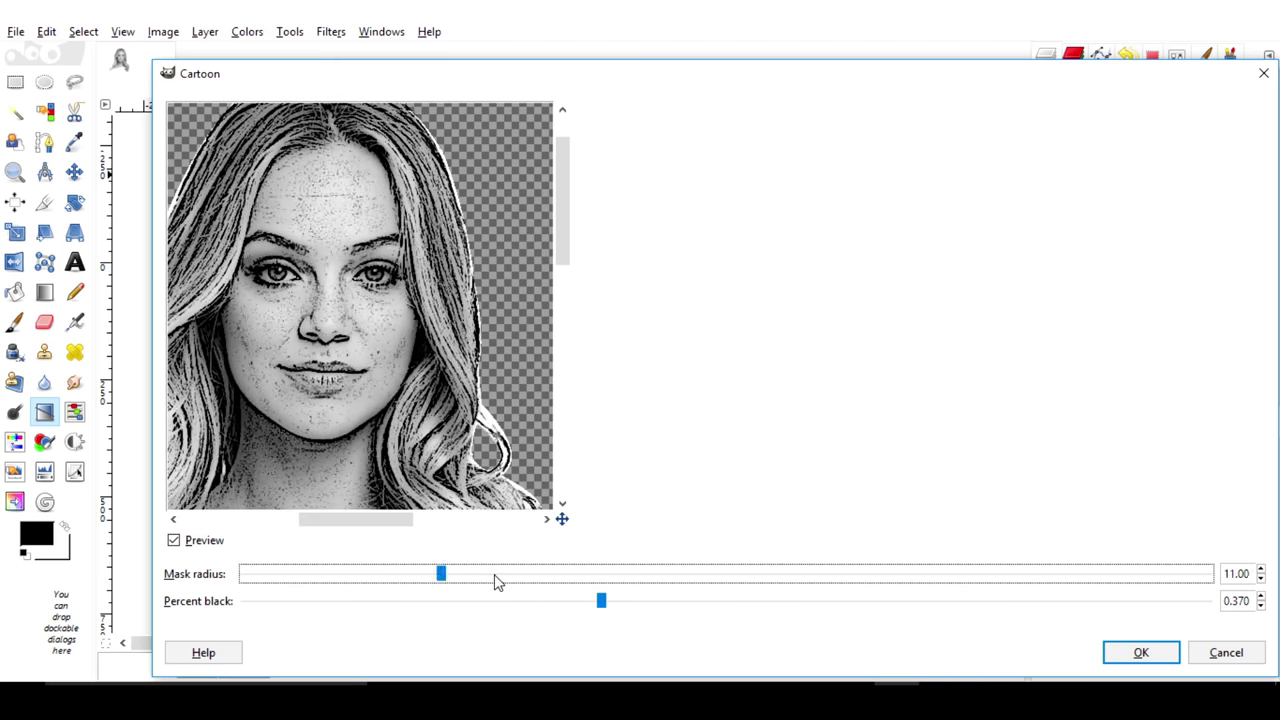
{"action": "left_click", "coordinate": [495, 578]}
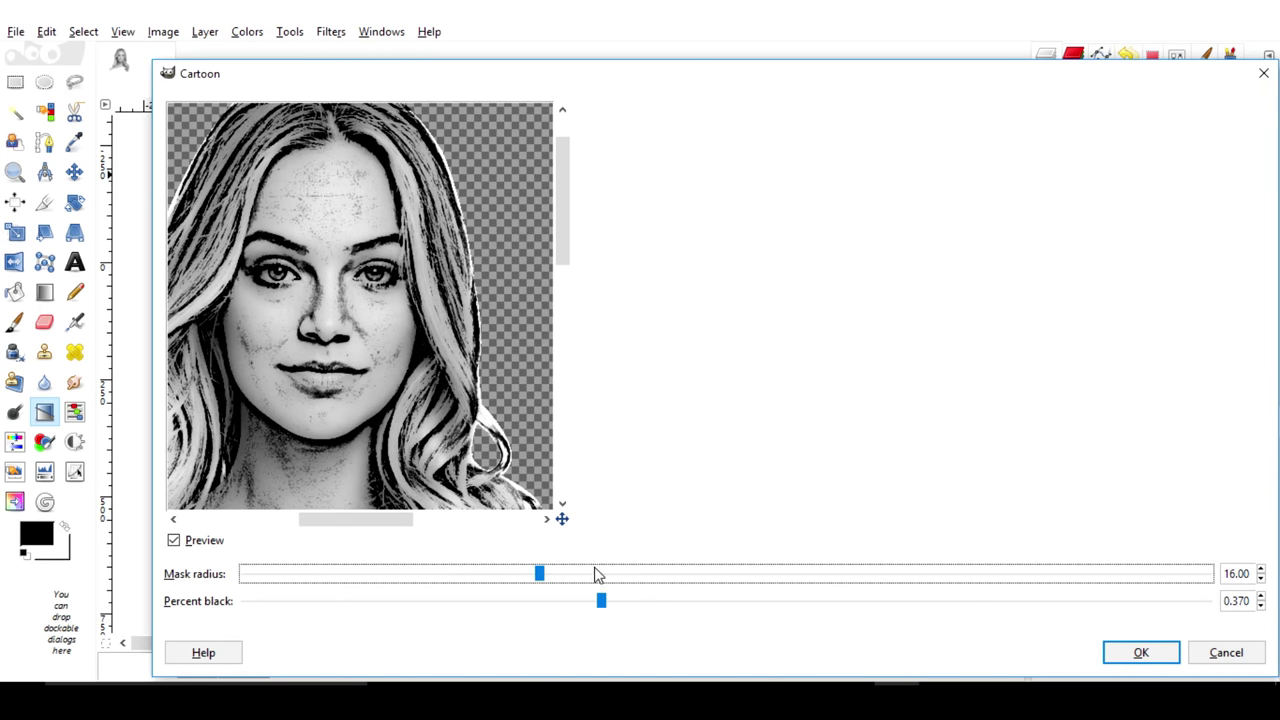
{"action": "left_click", "coordinate": [596, 577]}
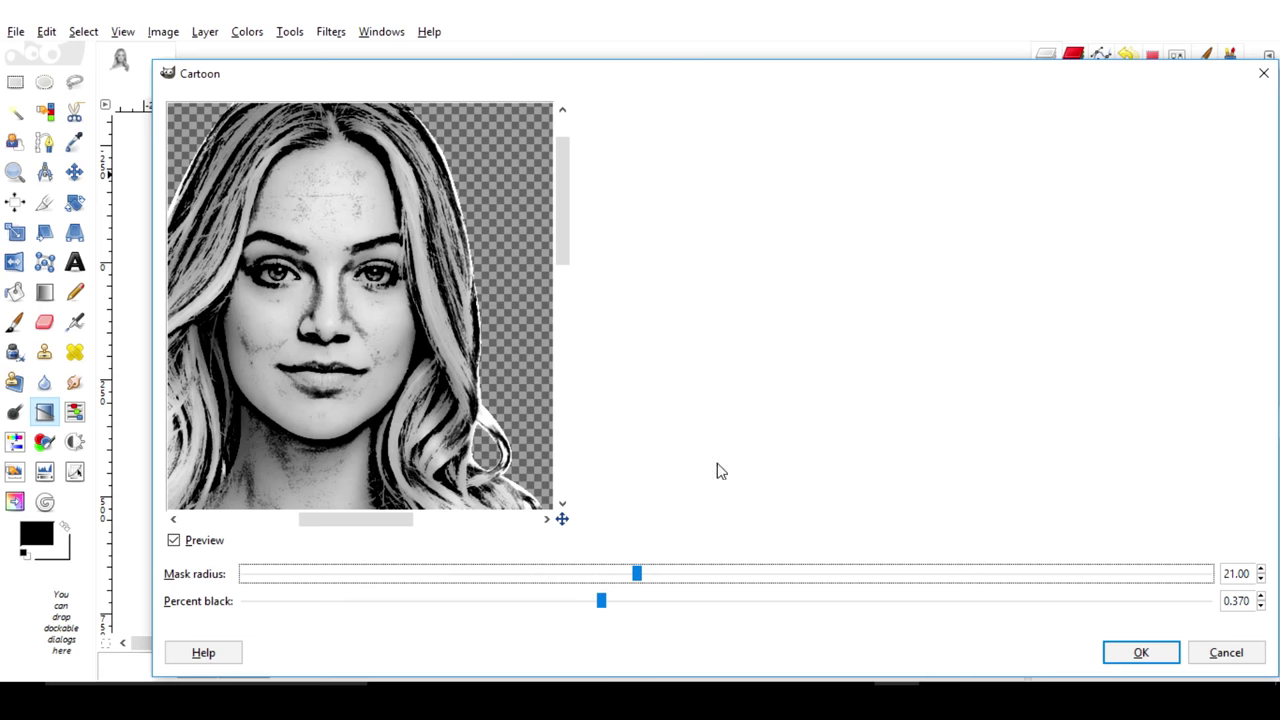
{"action": "left_click", "coordinate": [1127, 645]}
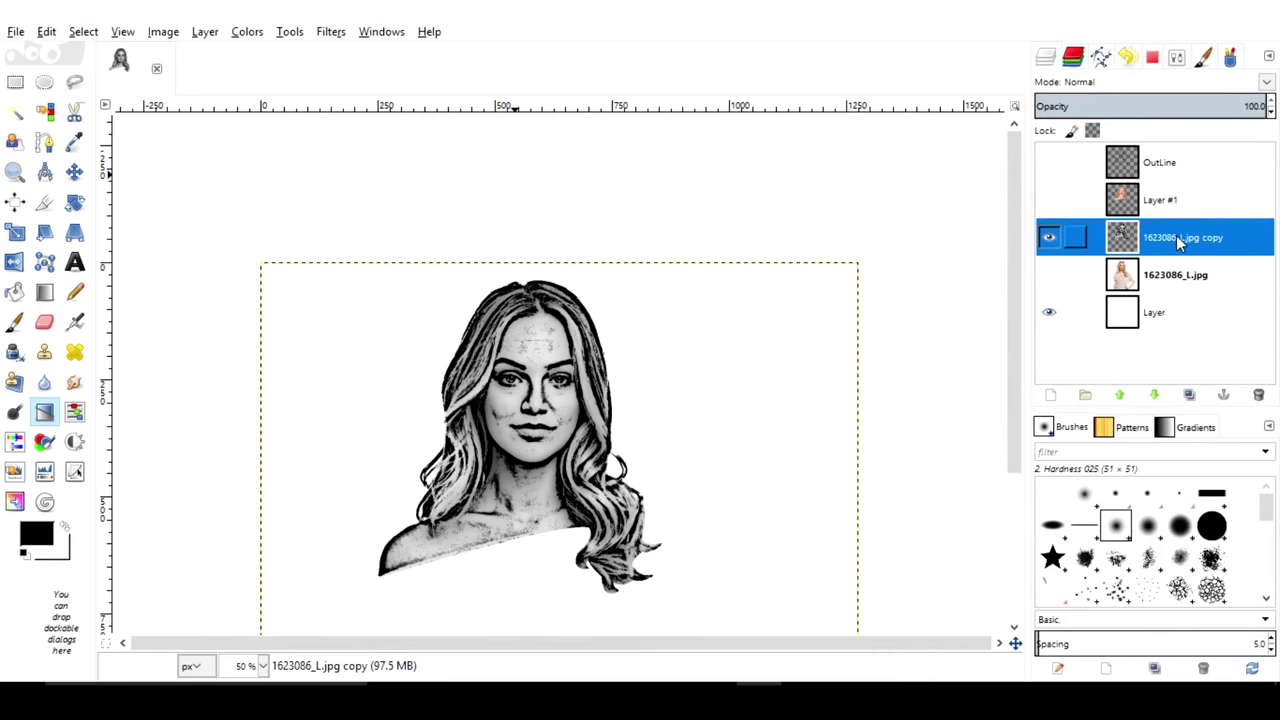
Move the cartoon copy to the top in Overlay mode and show Layer #1
{"action": "left_click_drag", "start_coordinate": [1180, 243], "coordinate": [1193, 143]}
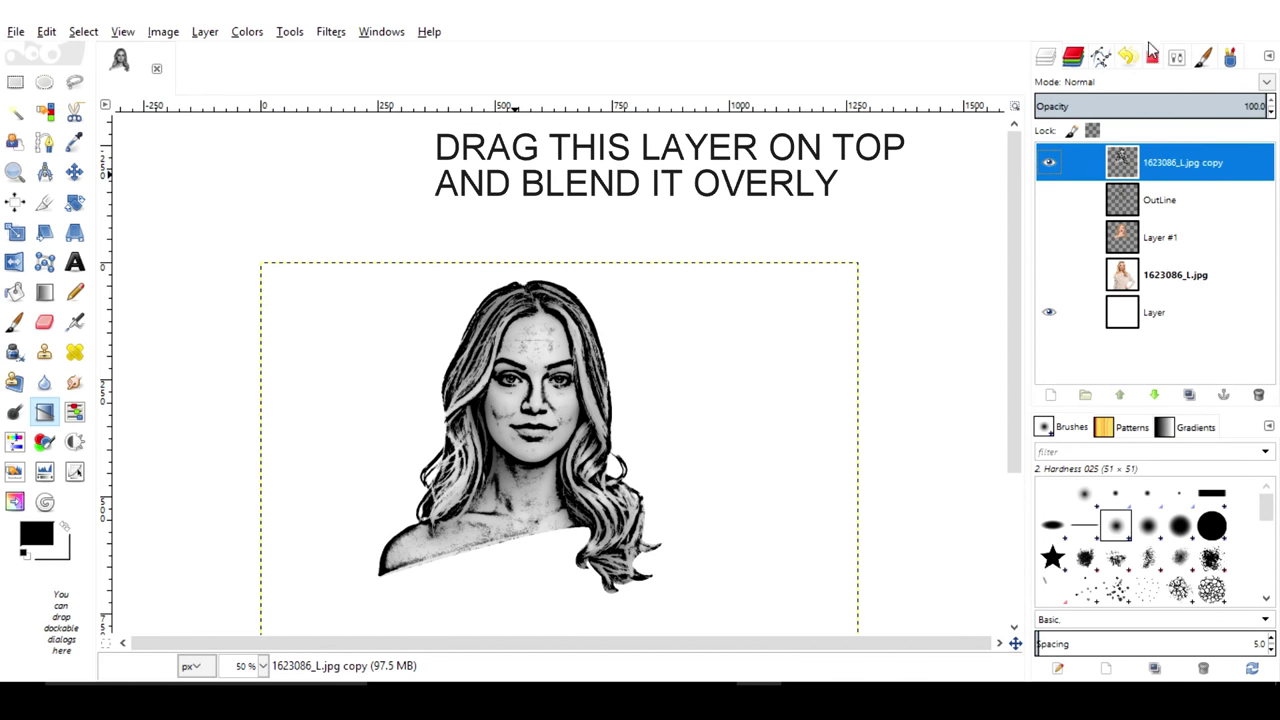
{"action": "left_click", "coordinate": [1148, 83]}
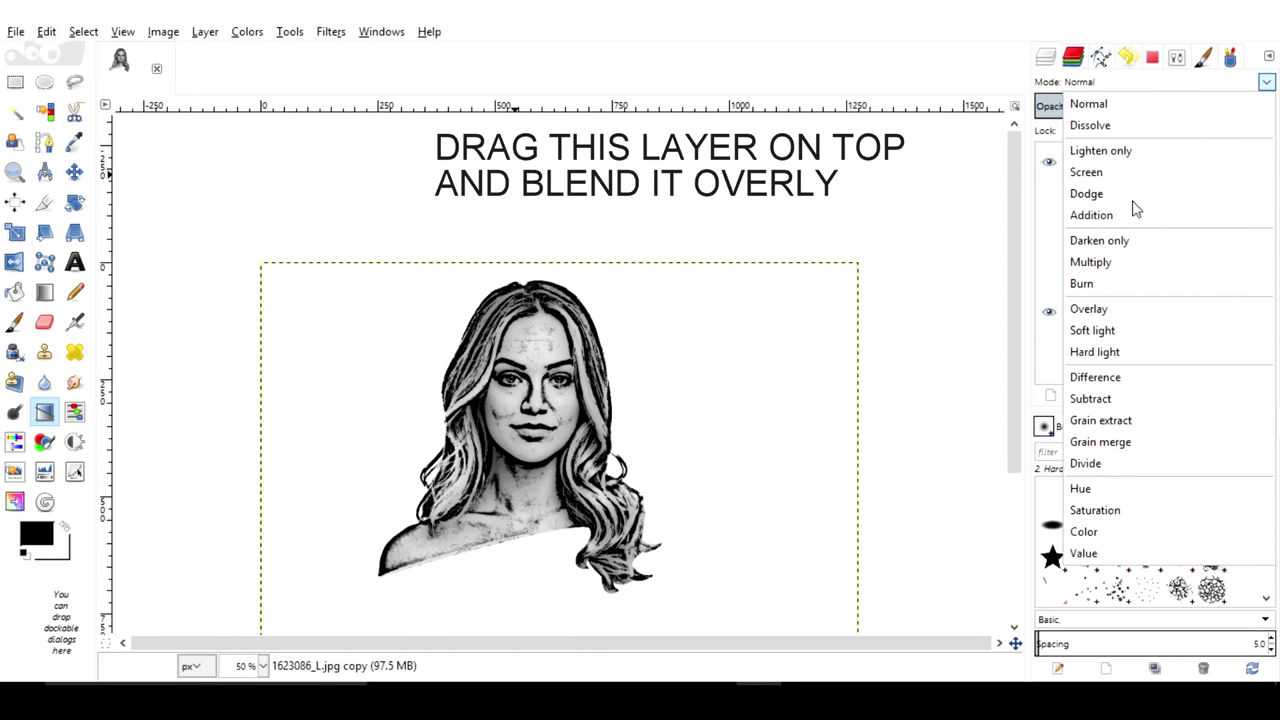
{"action": "left_click", "coordinate": [1122, 312]}
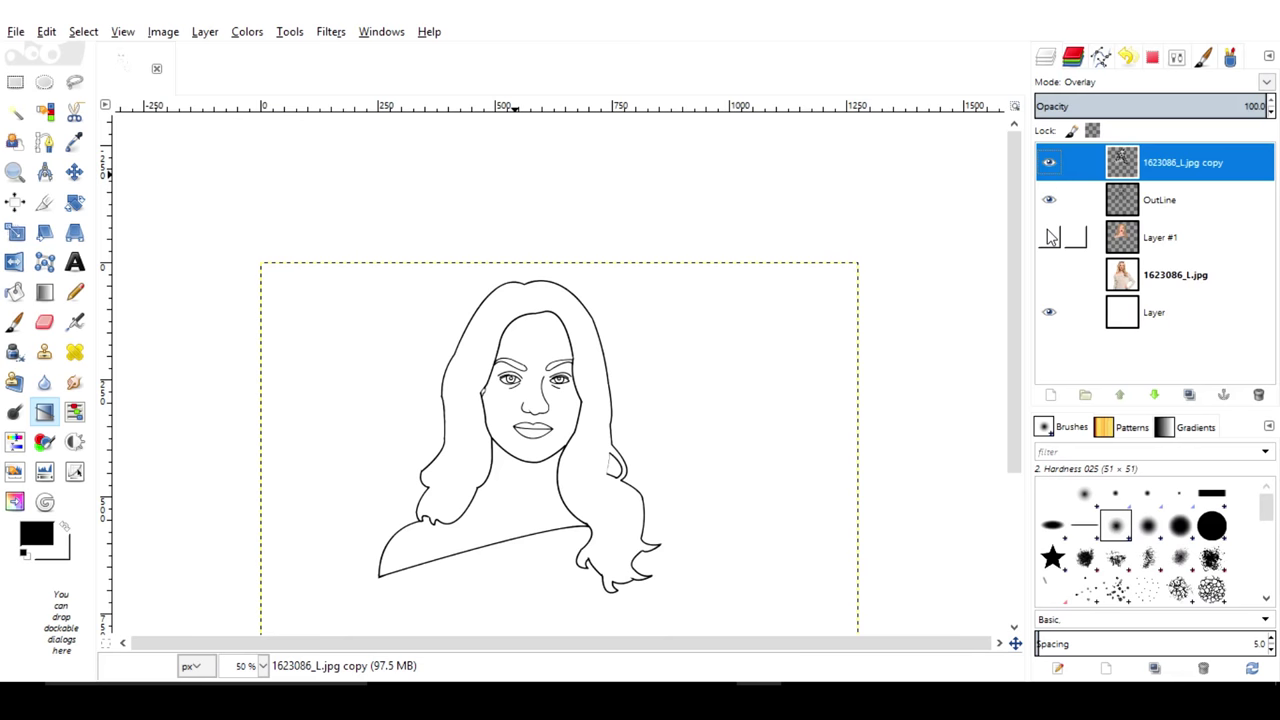
{"action": "left_click", "coordinate": [1049, 237]}
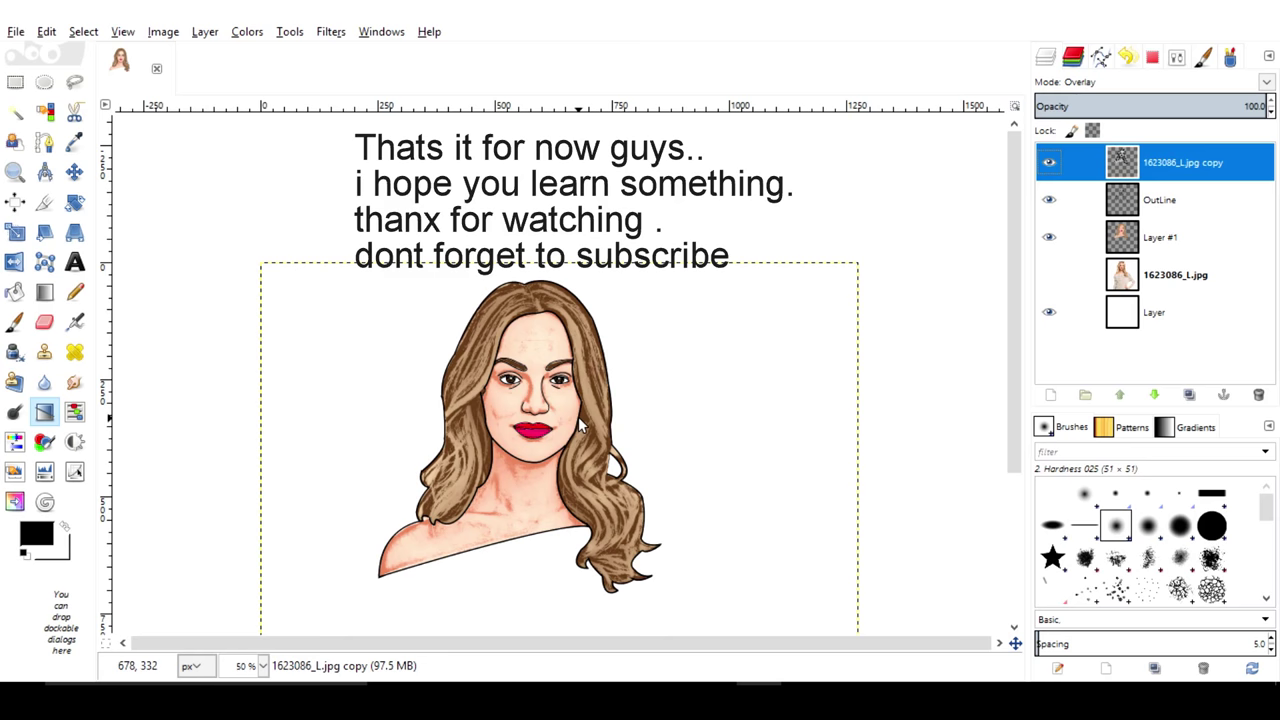
Merge OutLine and the cartoon copy down into Layer #1
{"action": "scroll", "coordinate": [517, 437], "scroll_direction": "down", "scroll_amount": 3}
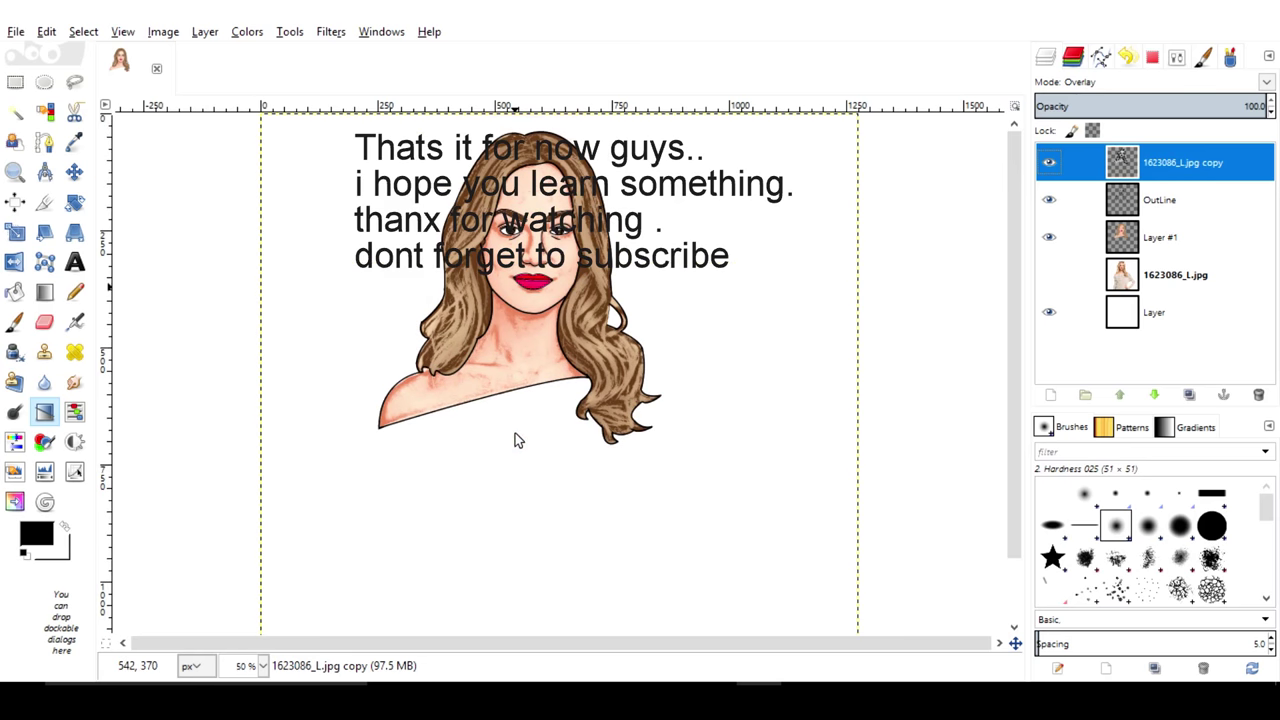
{"action": "scroll", "coordinate": [650, 378], "scroll_direction": "down", "scroll_amount": 2, "text": "ctrl"}
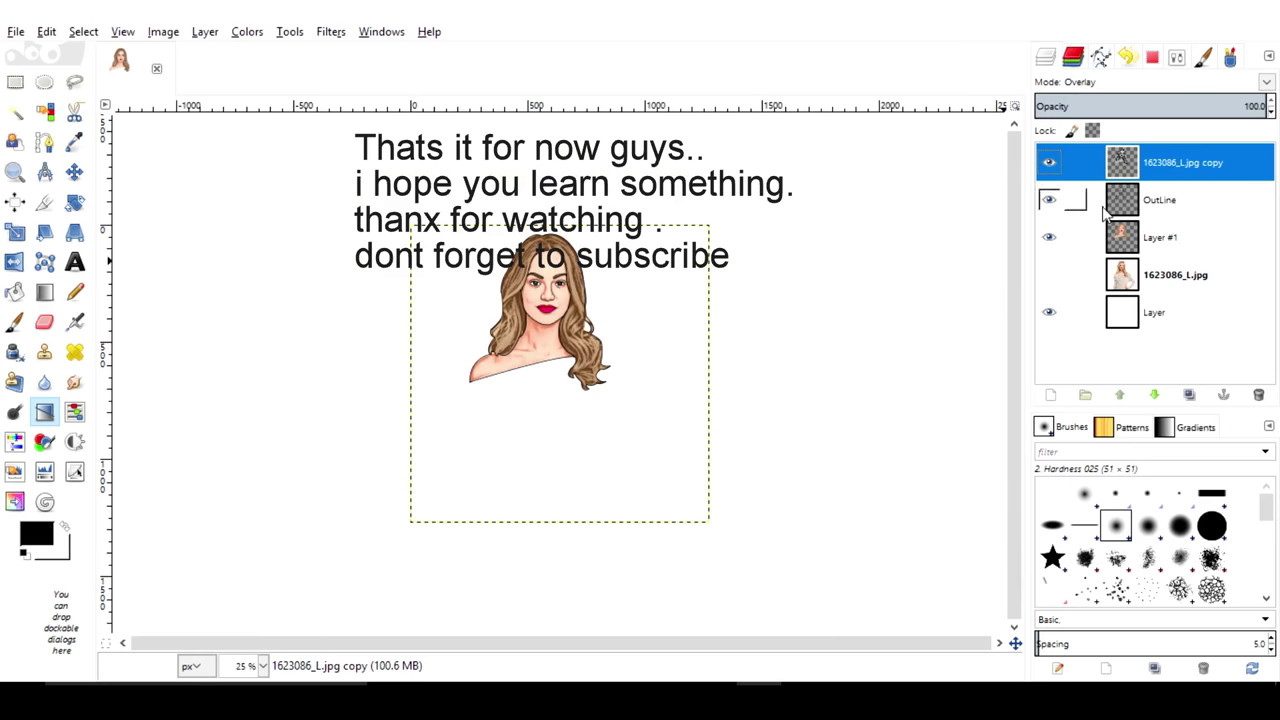
{"action": "right_click", "coordinate": [1160, 164]}
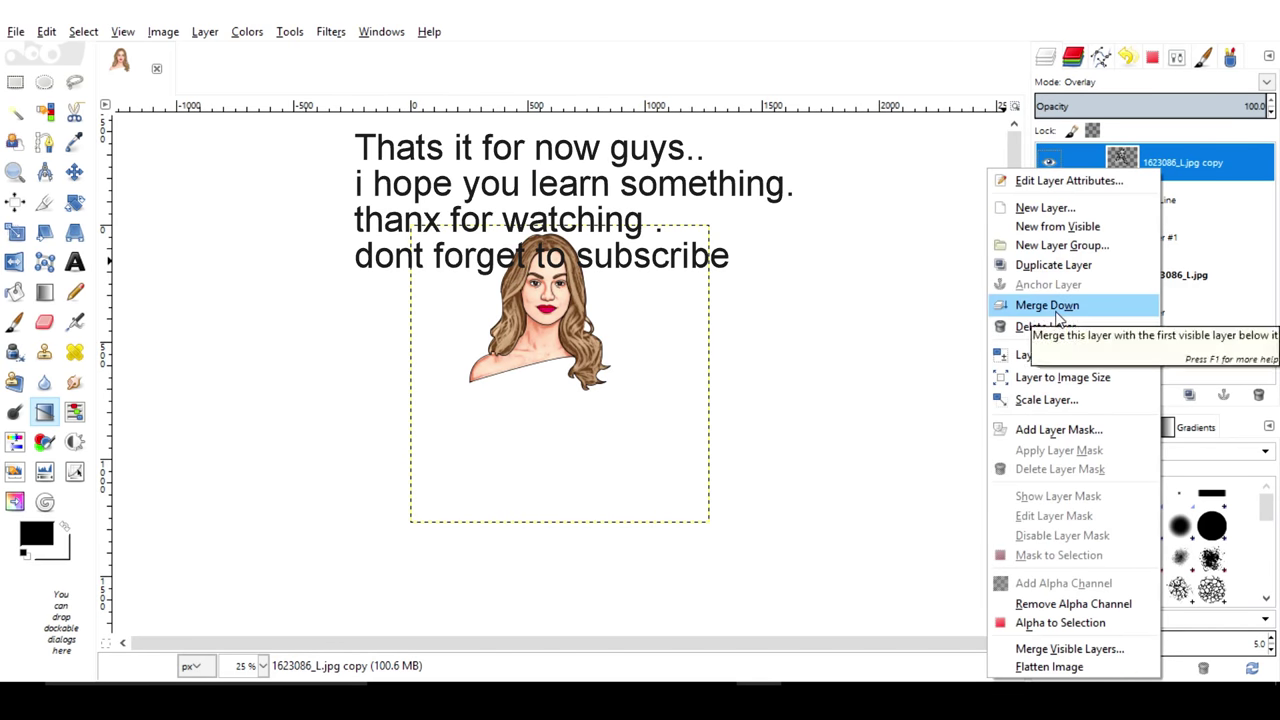
{"action": "left_click", "coordinate": [1057, 303]}
{"action": "key", "text": "ctrl+z"}
{"action": "right_click", "coordinate": [1172, 200]}
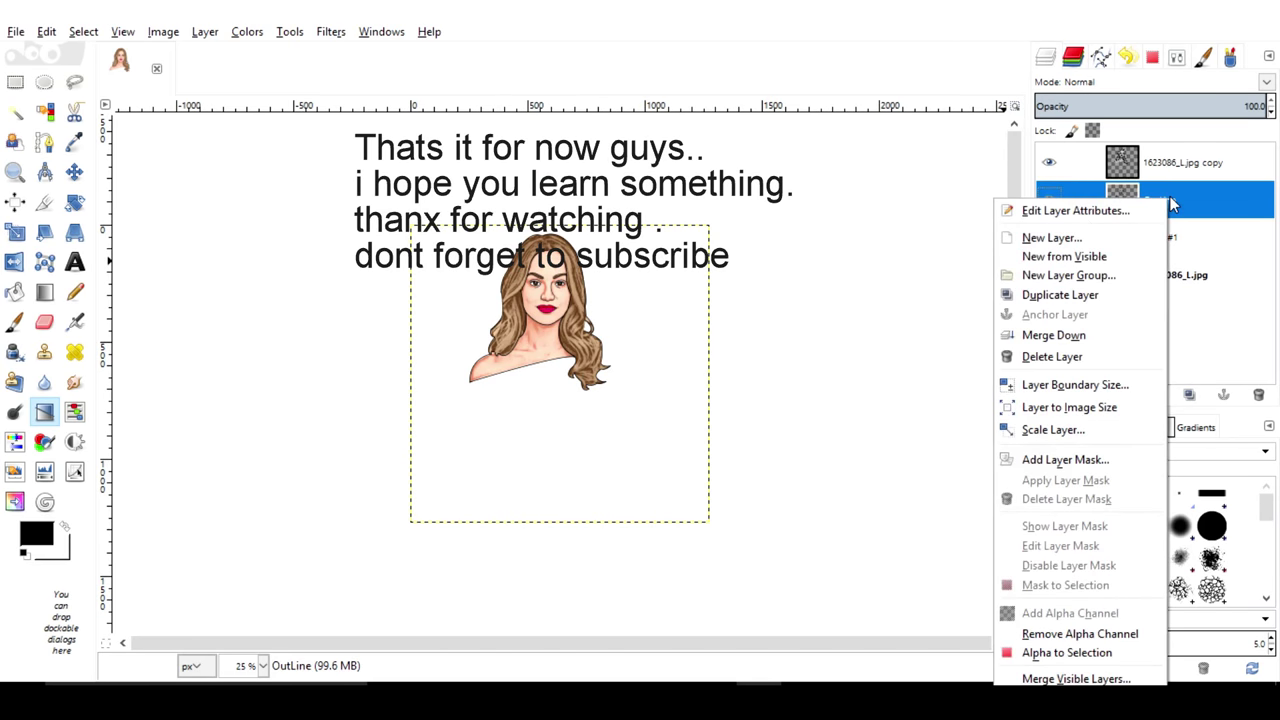
{"action": "left_click", "coordinate": [1060, 334]}
{"action": "right_click", "coordinate": [1188, 172]}
{"action": "left_click", "coordinate": [1057, 300]}
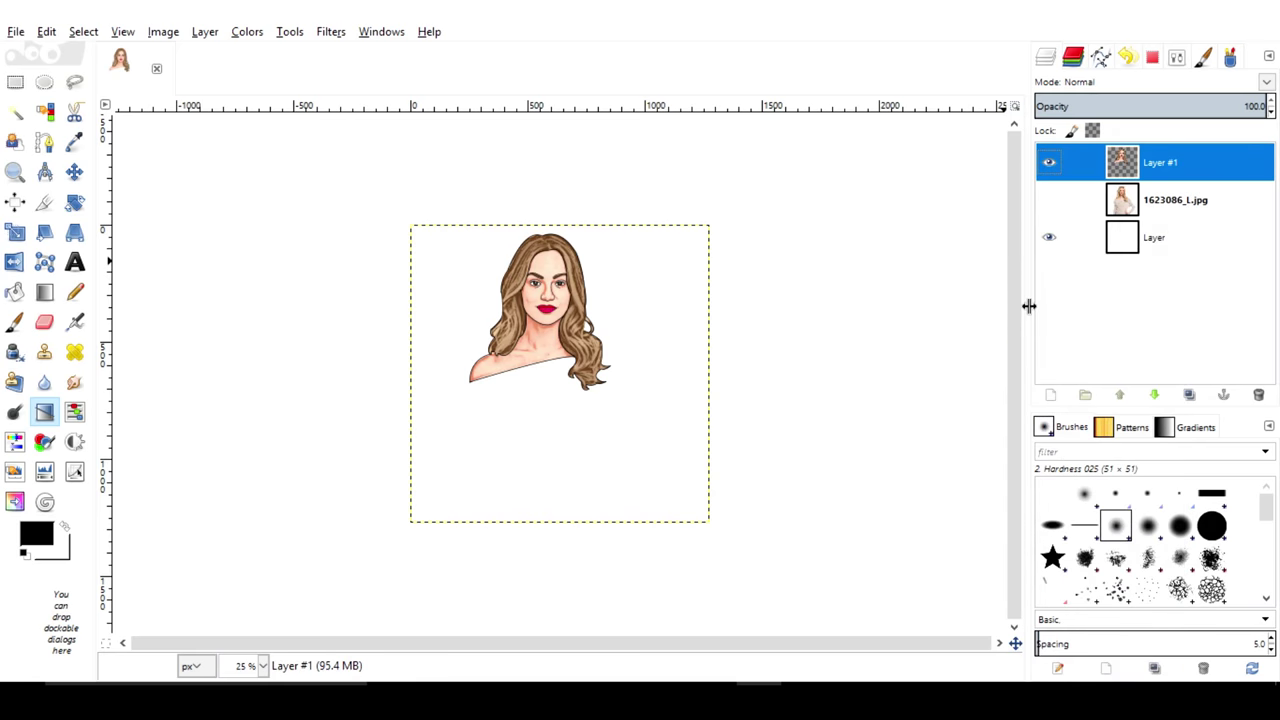
Crop the canvas to 1276 × 832 around the portrait
{"action": "left_click", "coordinate": [44, 202]}
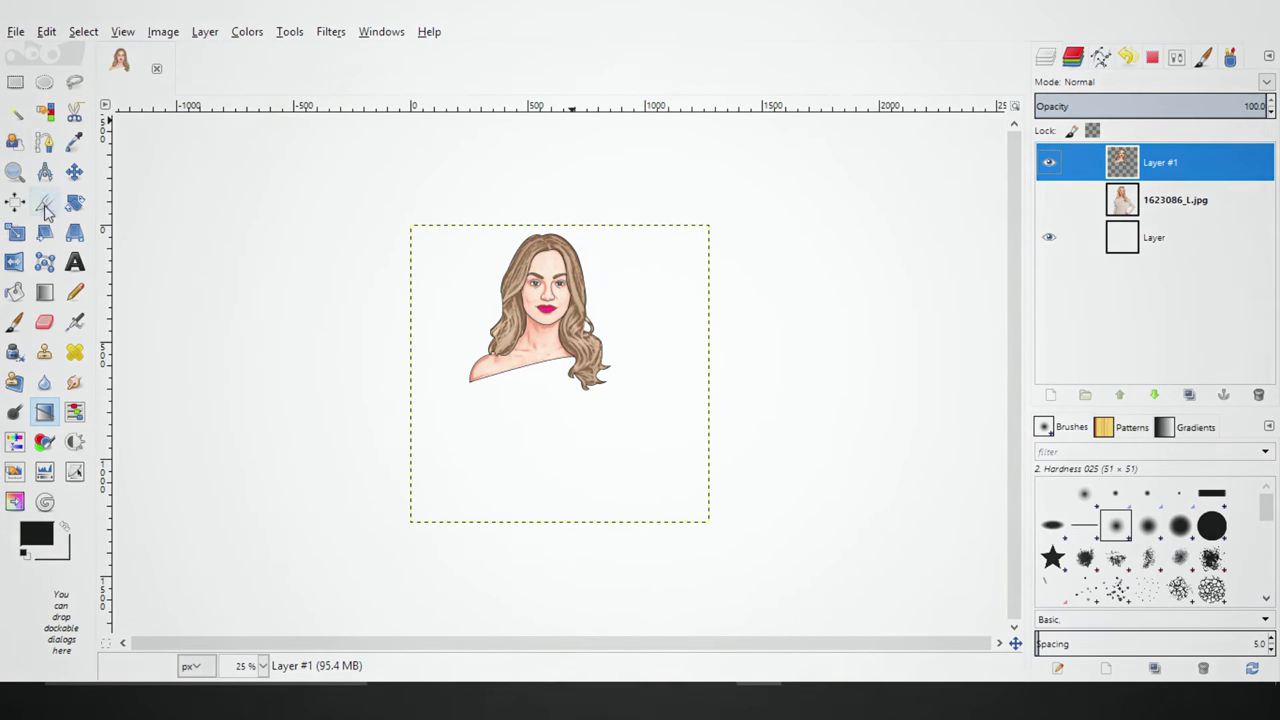
{"action": "left_click_drag", "start_coordinate": [405, 216], "coordinate": [771, 423]}
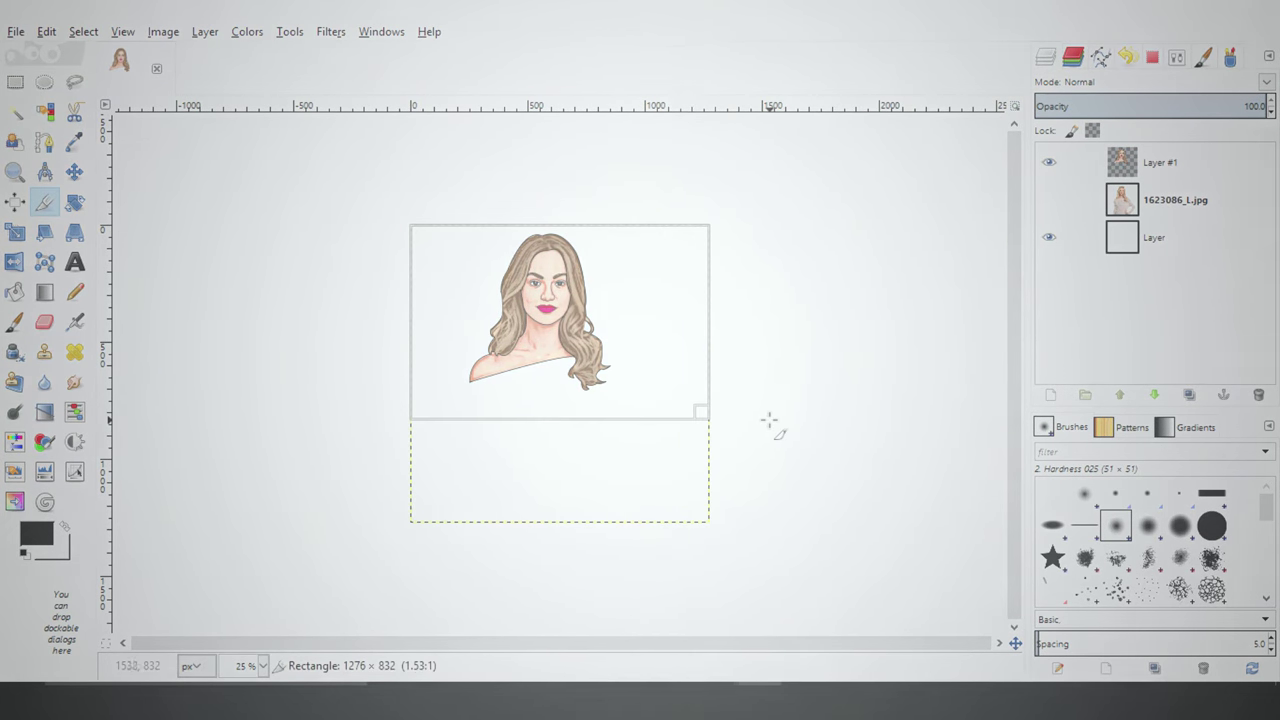
{"action": "key", "text": "Return"}
{"action": "scroll", "coordinate": [634, 288], "scroll_direction": "up", "scroll_amount": 2}
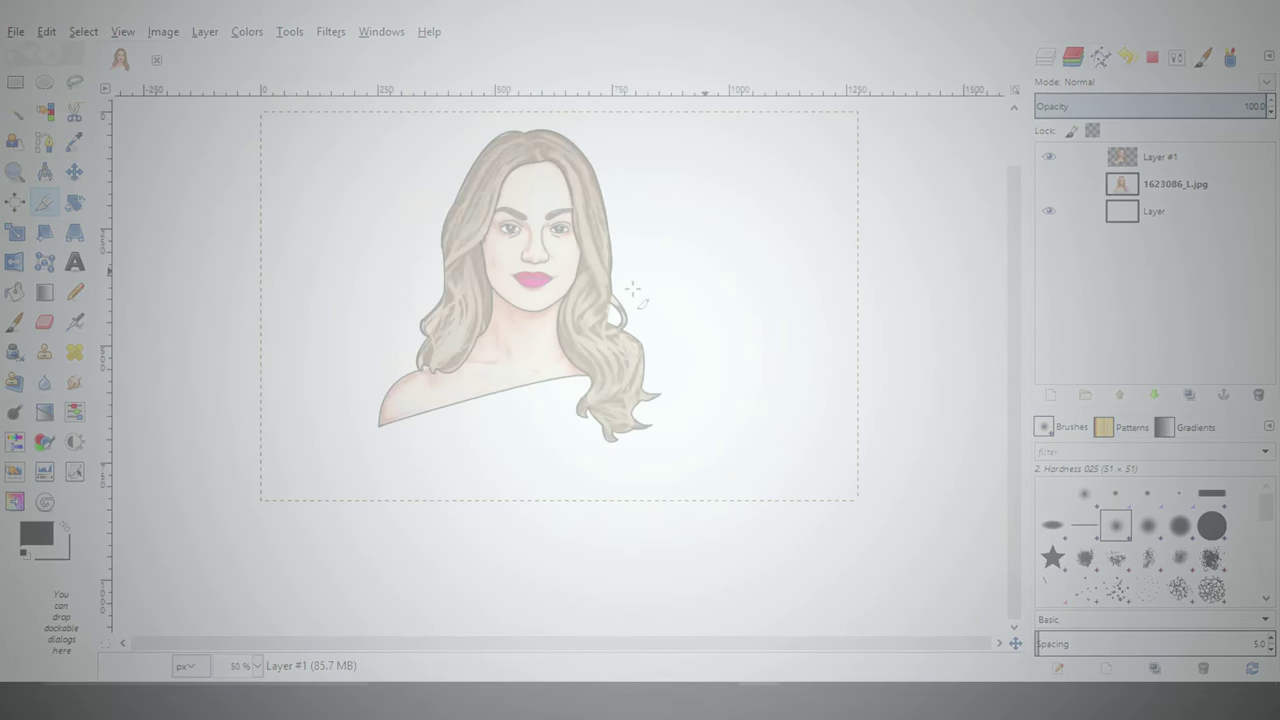
{"action": "scroll", "coordinate": [634, 288], "scroll_direction": "up", "scroll_amount": 1}
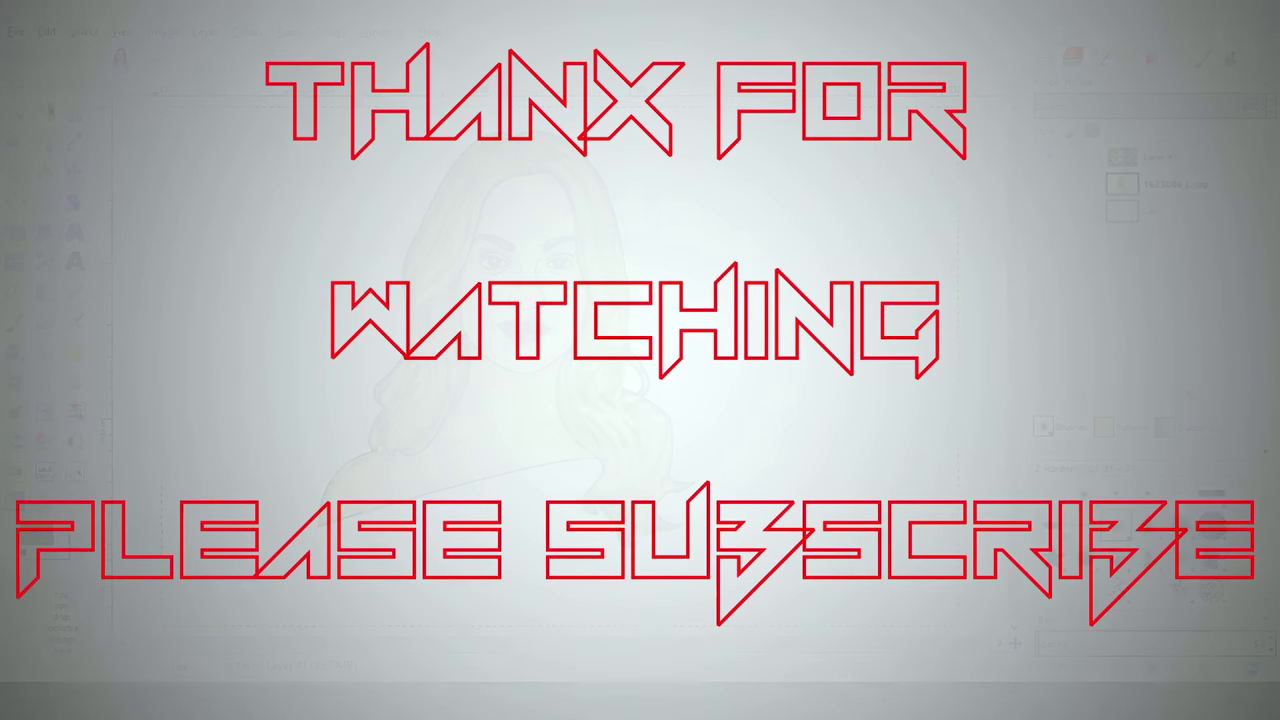